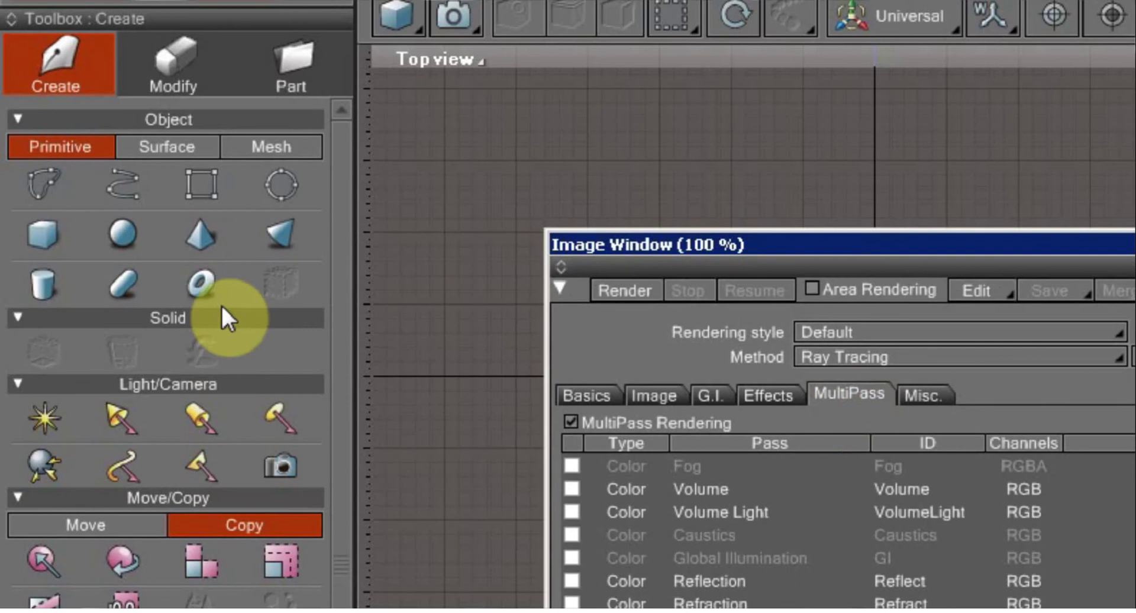
Review the list of render passes available for multipass rendering in the Image Window, and close the window.
click(559, 291)
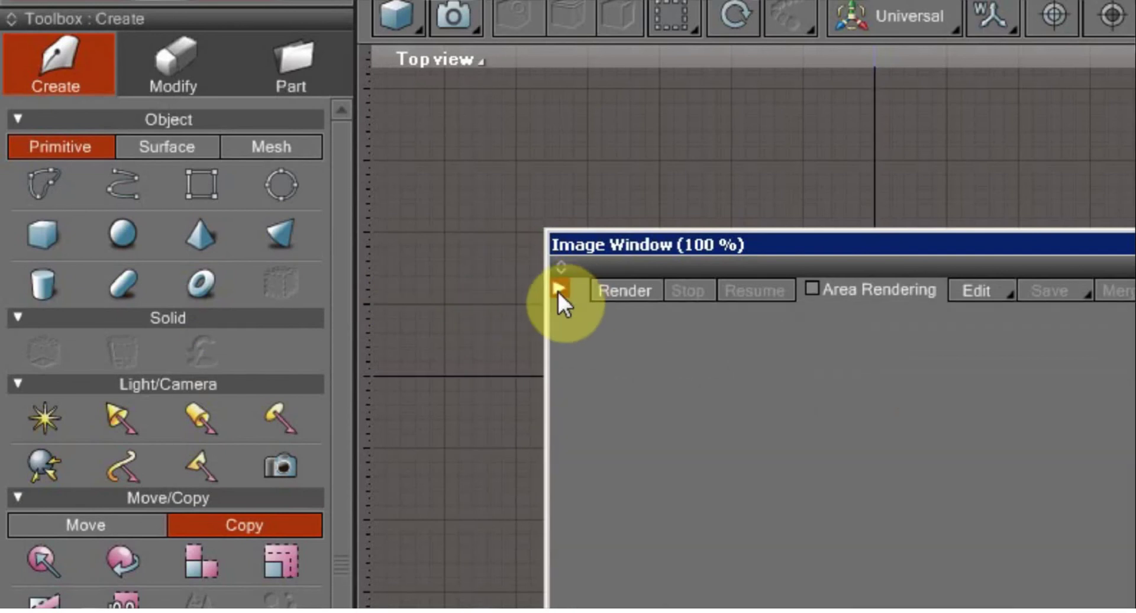
click(559, 291)
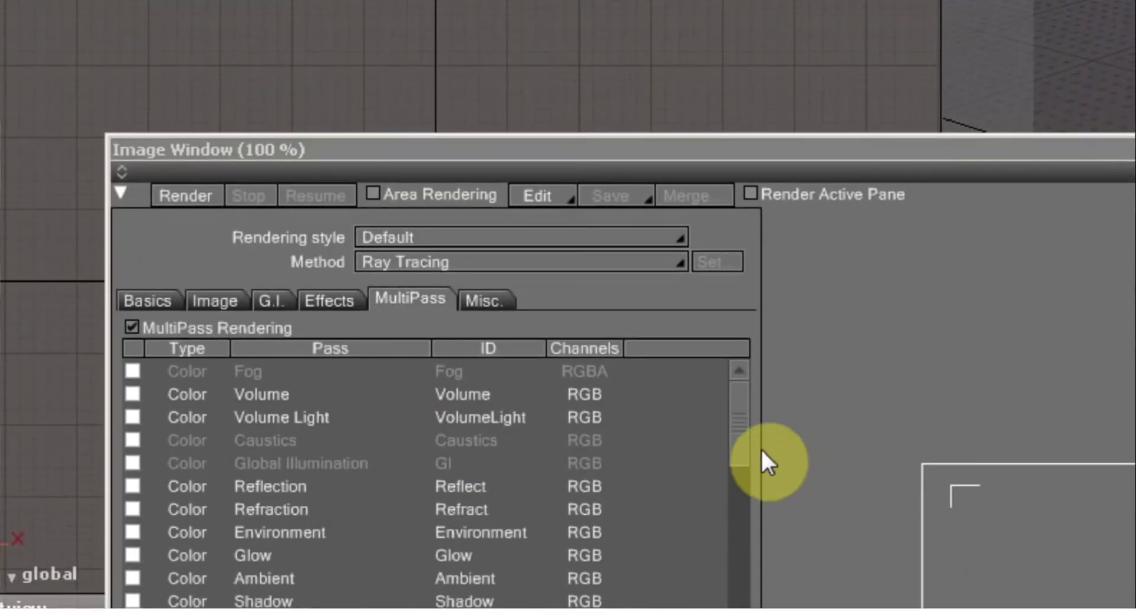
drag(748, 424, 725, 538)
drag(731, 471, 723, 551)
drag(728, 489, 734, 310)
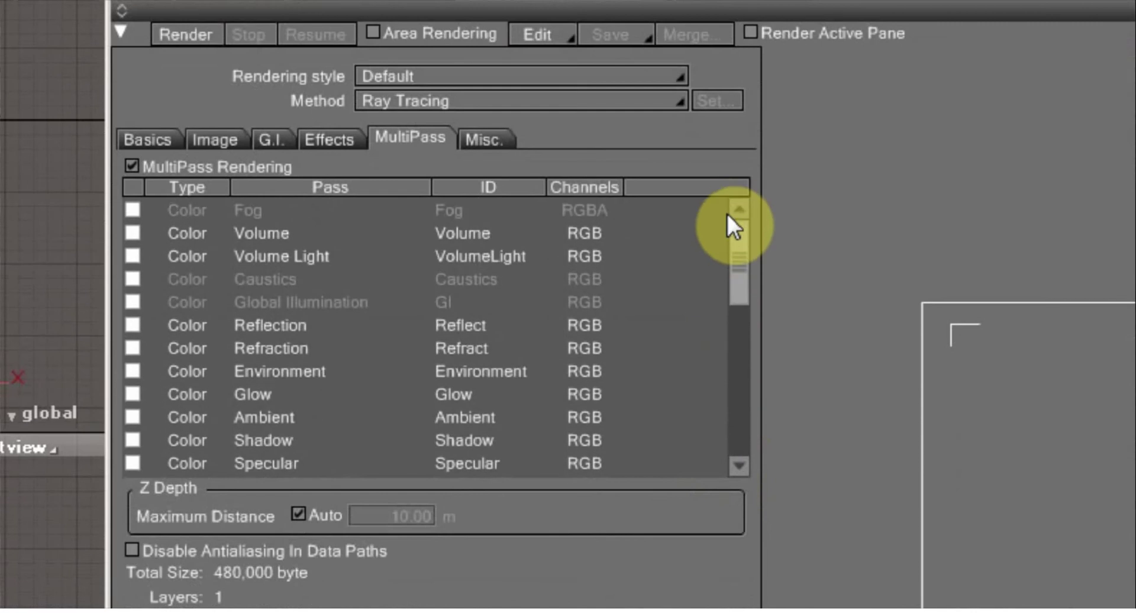
mouse_move(731, 236)
mouse_down()
mouse_move(737, 393)
mouse_move(739, 222)
mouse_up()
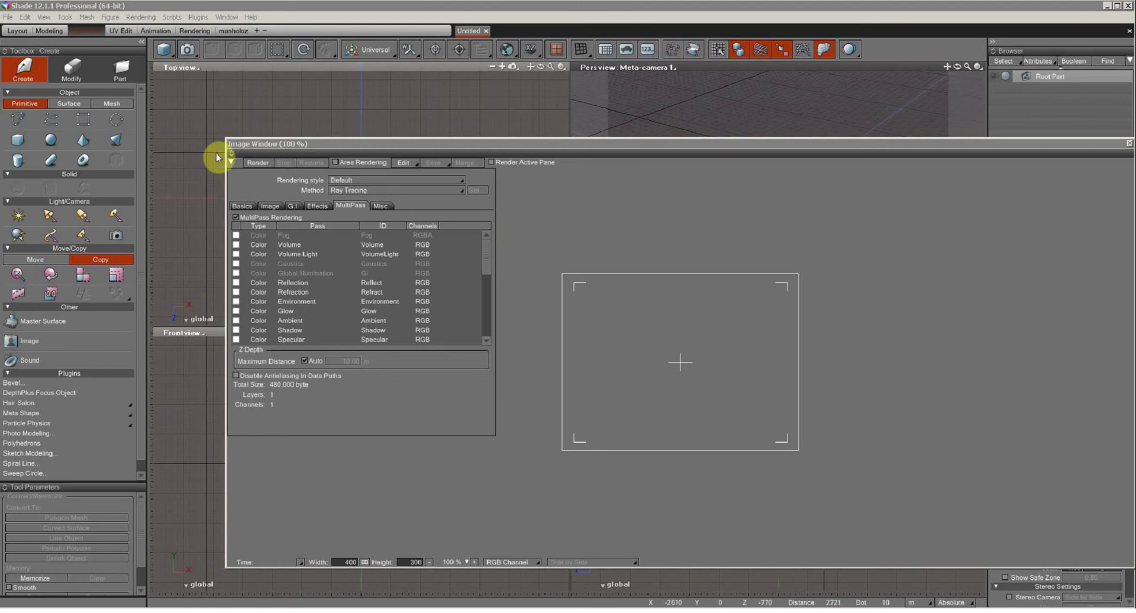
click(1128, 144)
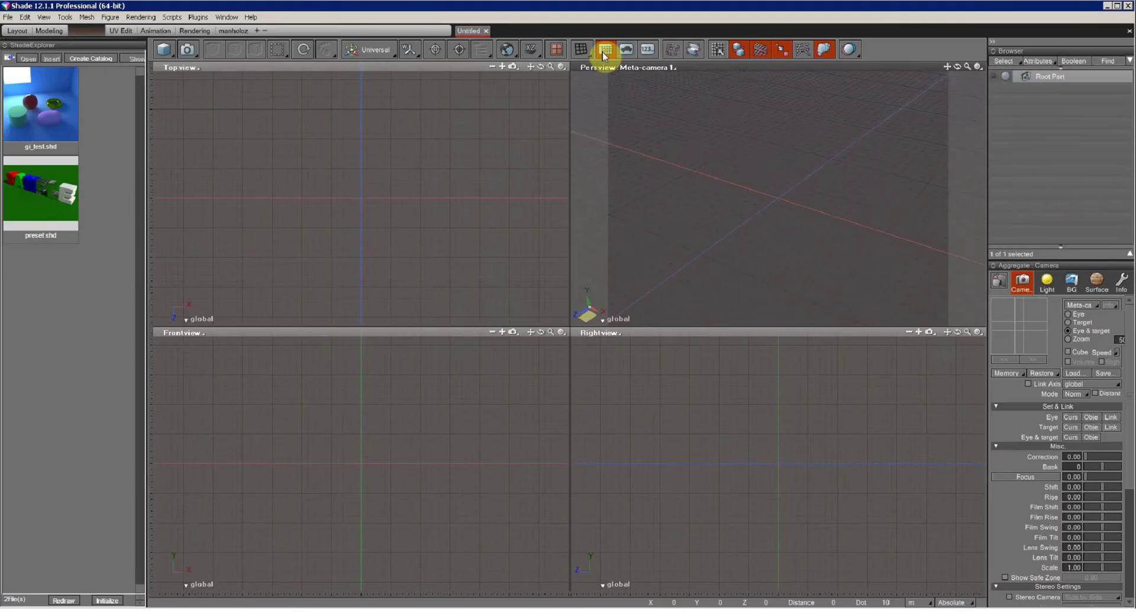
Display the ShadeExplorer and check the Object preset categories in its catalog tree.
click(605, 51)
click(605, 52)
click(605, 51)
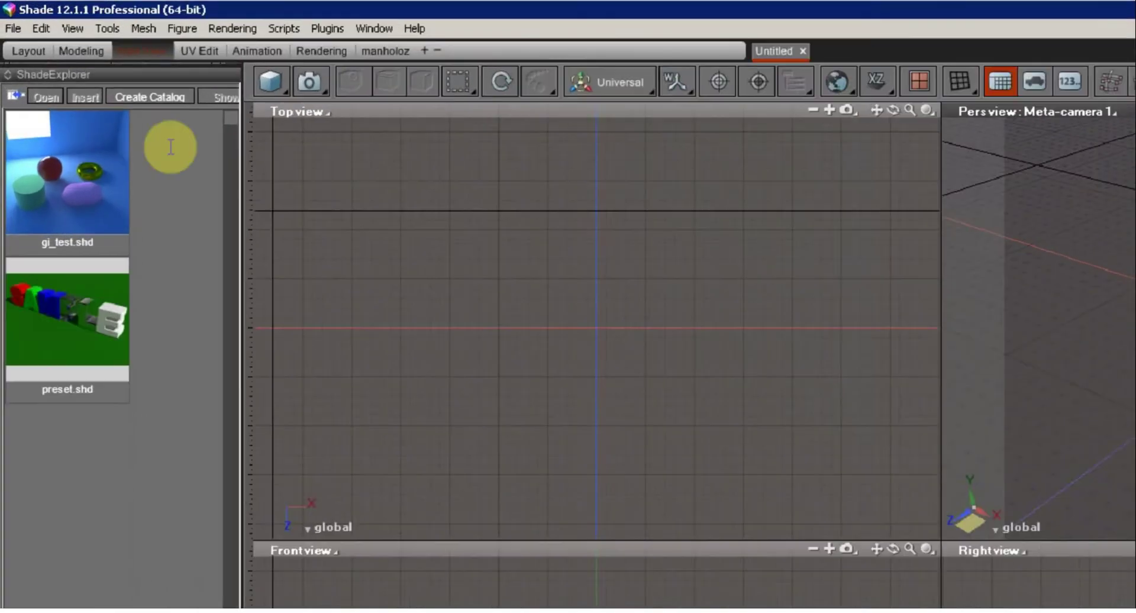
click(18, 93)
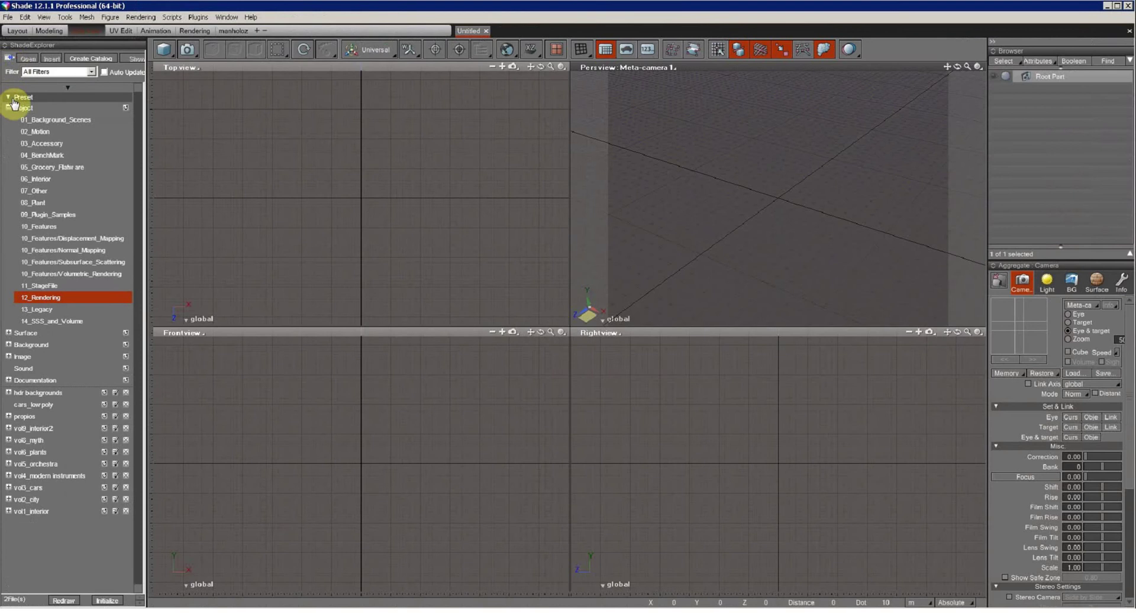
click(27, 110)
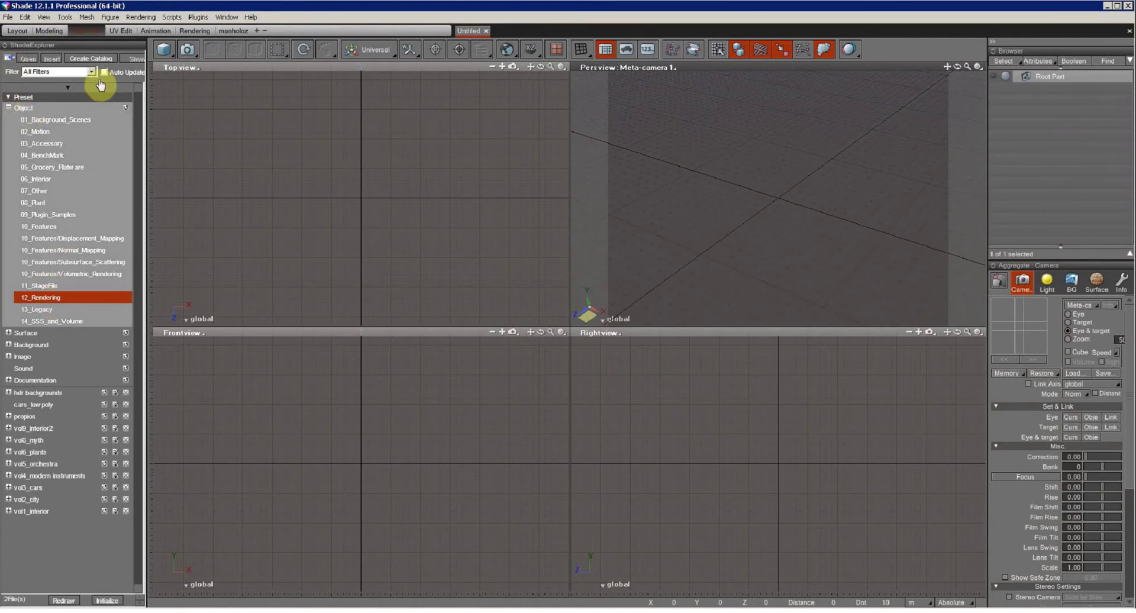
click(11, 61)
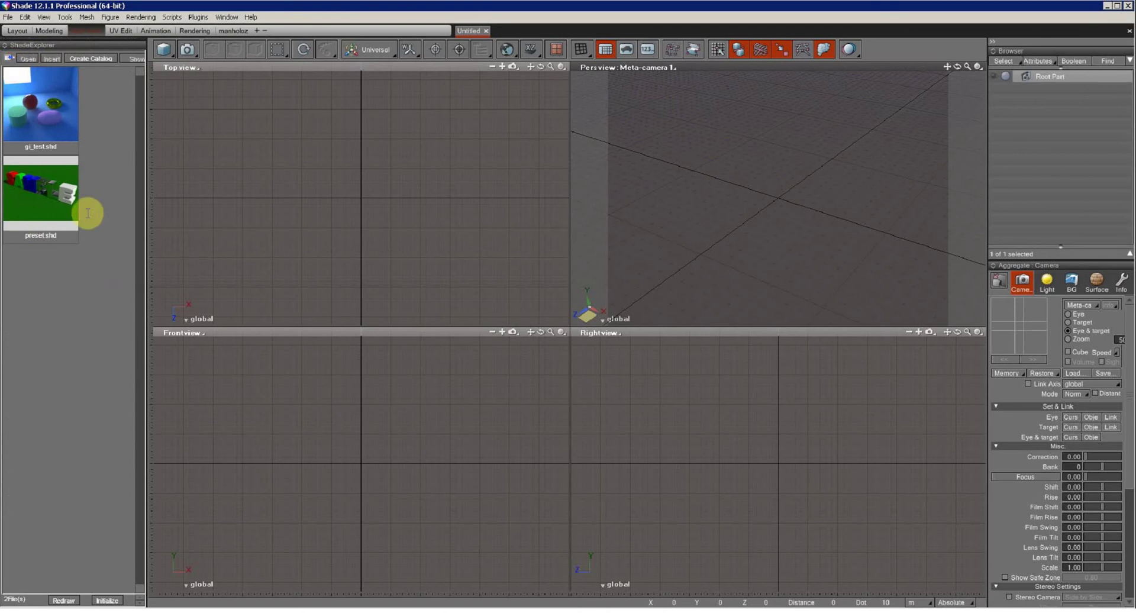
Widen the ShadeExplorer so the catalog tree sits beside the thumbnails, and open gi_test.shd from 12_Rendering.
drag(146, 93, 298, 138)
click(7, 59)
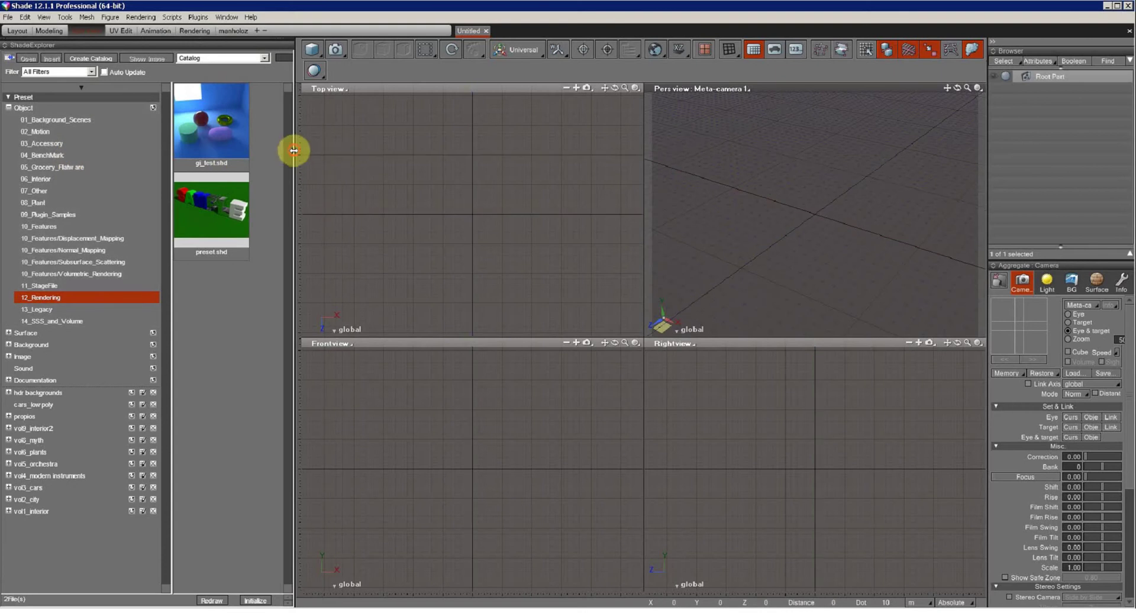
drag(267, 150, 266, 153)
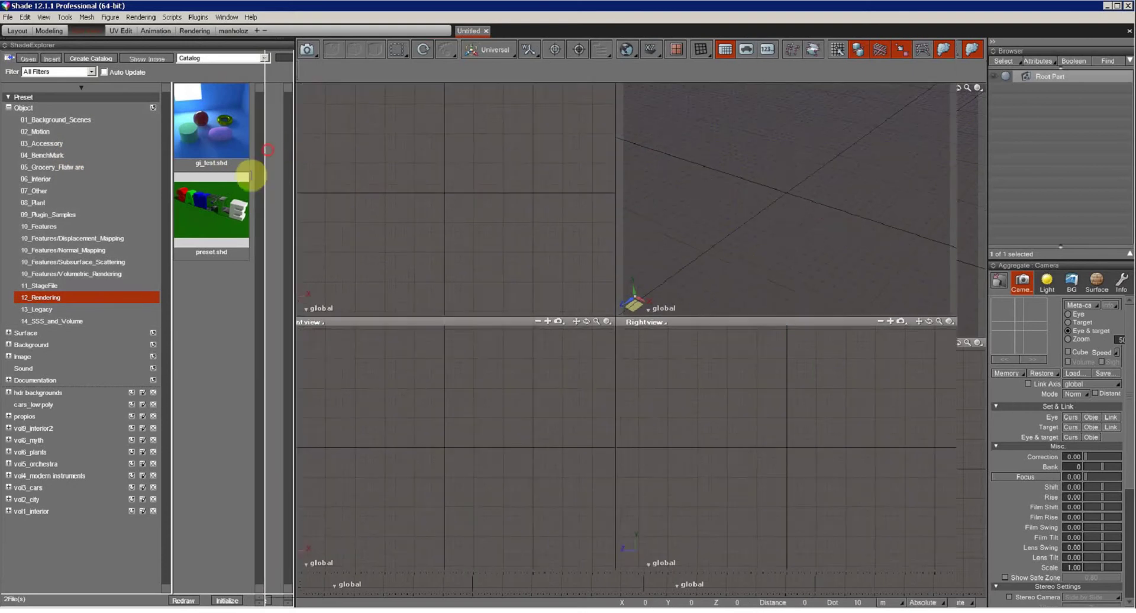
double_click(214, 109)
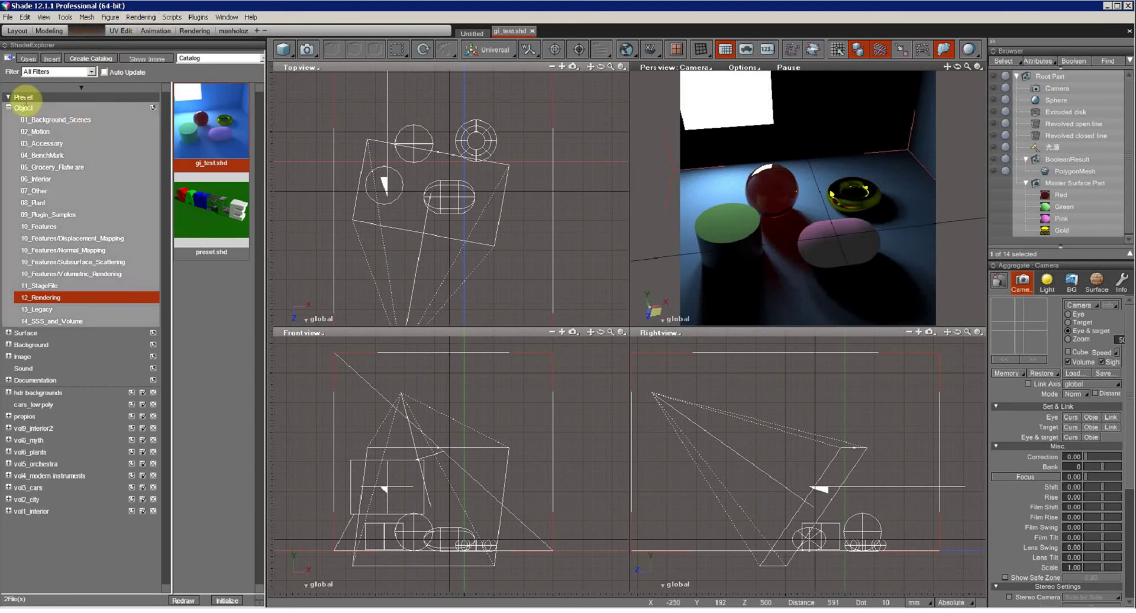
Render the gi_test scene and shrink the Image Window around the rendered image, dismissing the message window.
click(142, 17)
click(159, 40)
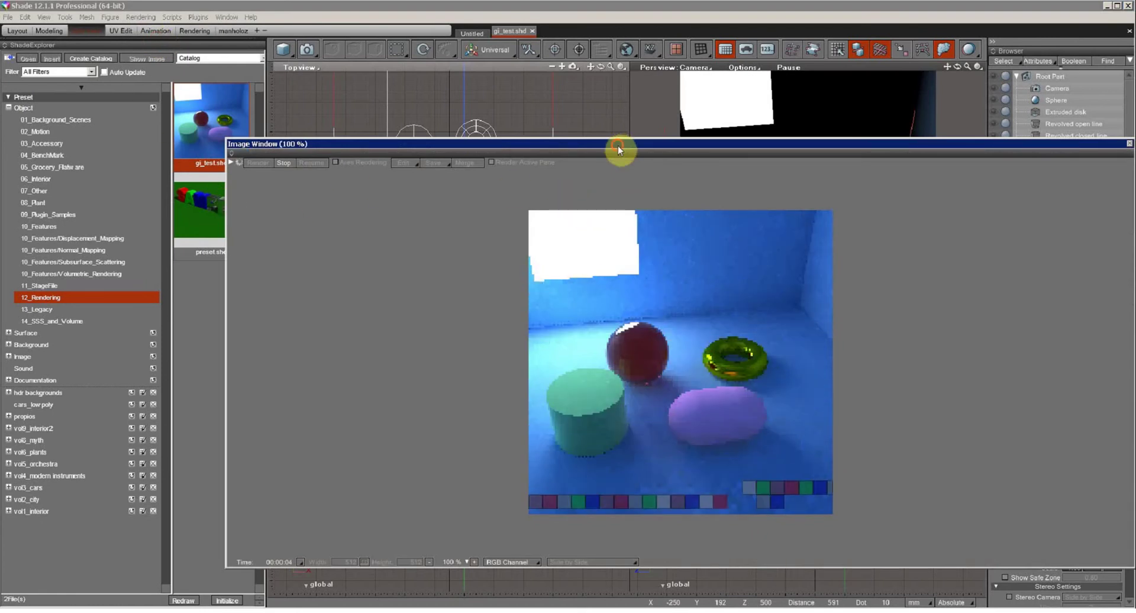
drag(618, 146, 503, 111)
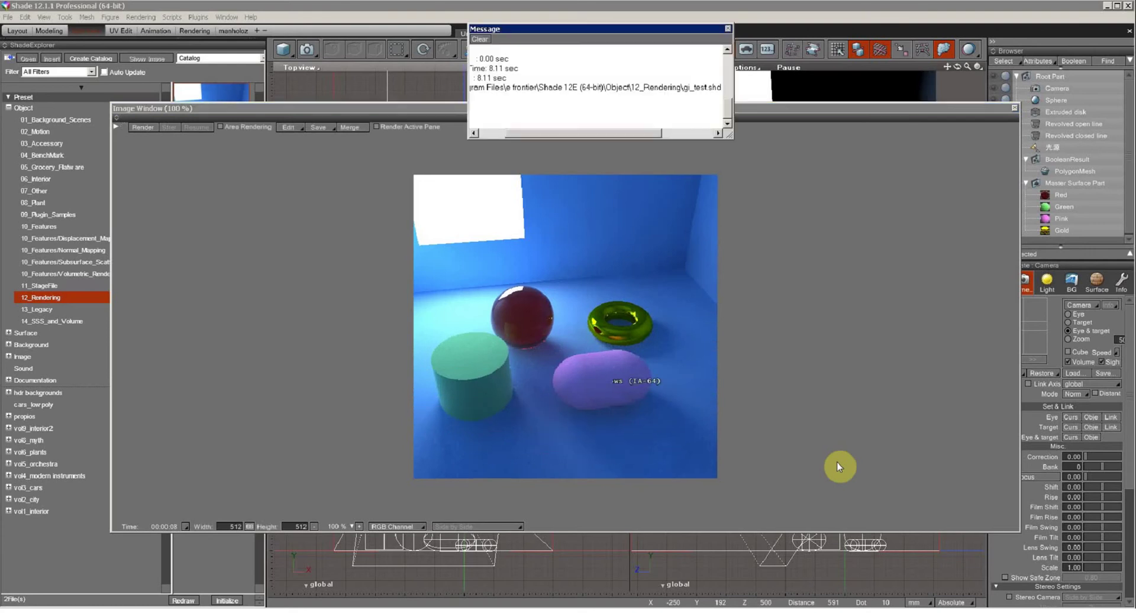
click(728, 29)
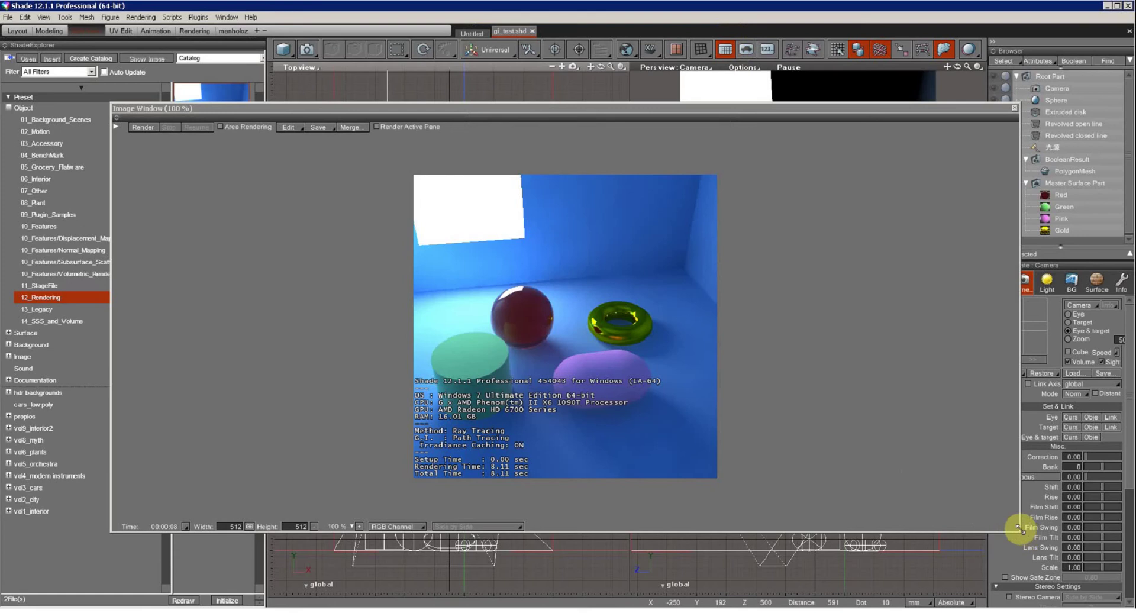
drag(1021, 529, 725, 489)
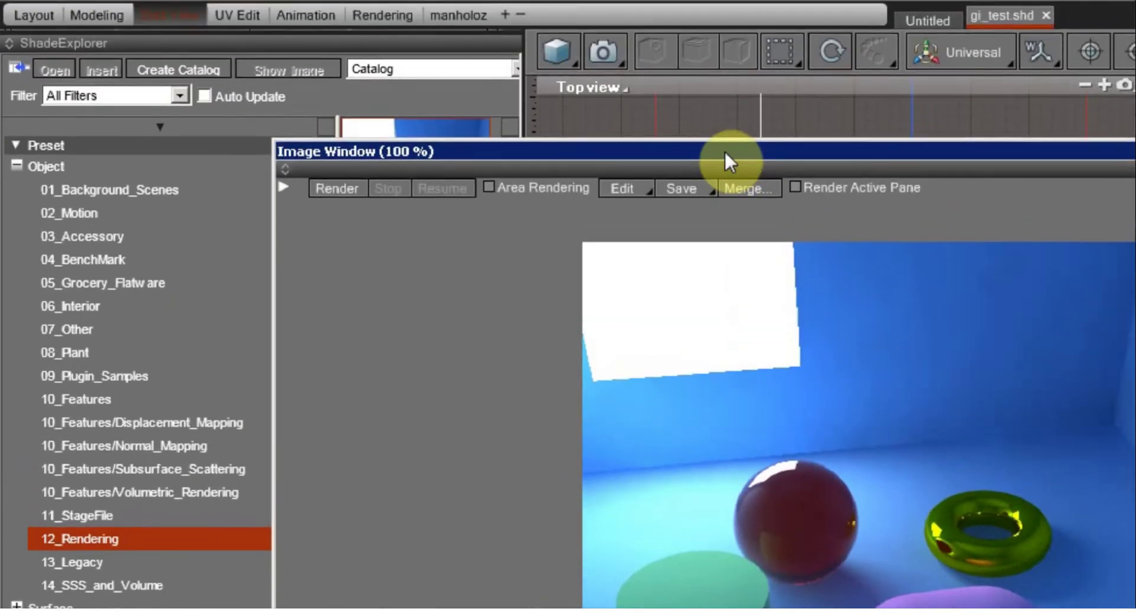
drag(727, 151, 753, 158)
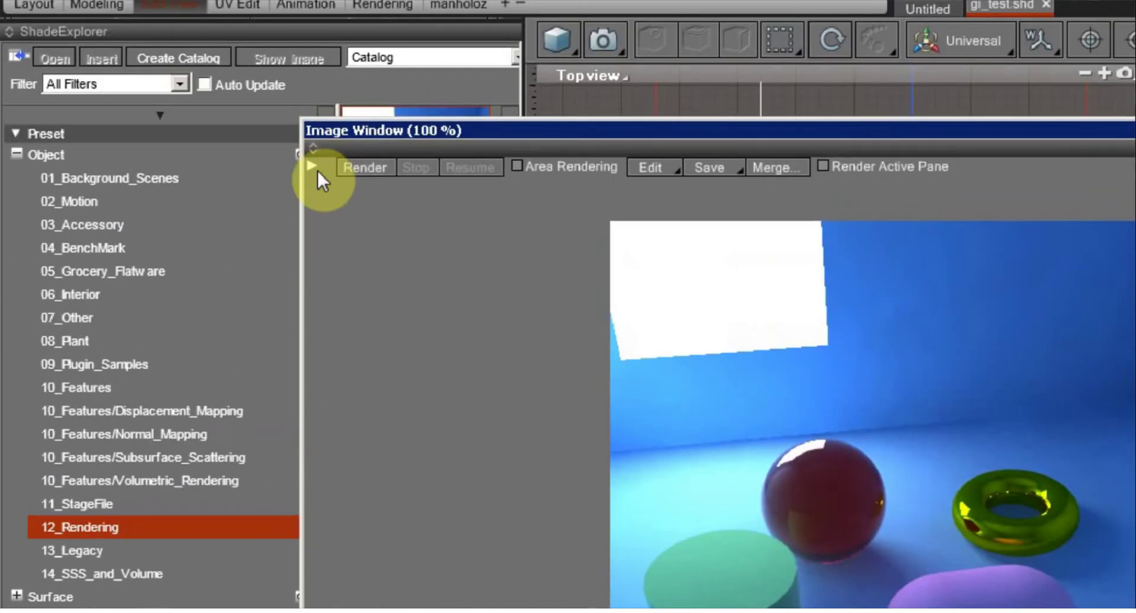
Set render Effector 1 to None instead of Burn Rendering Info, and collapse the render settings.
click(314, 169)
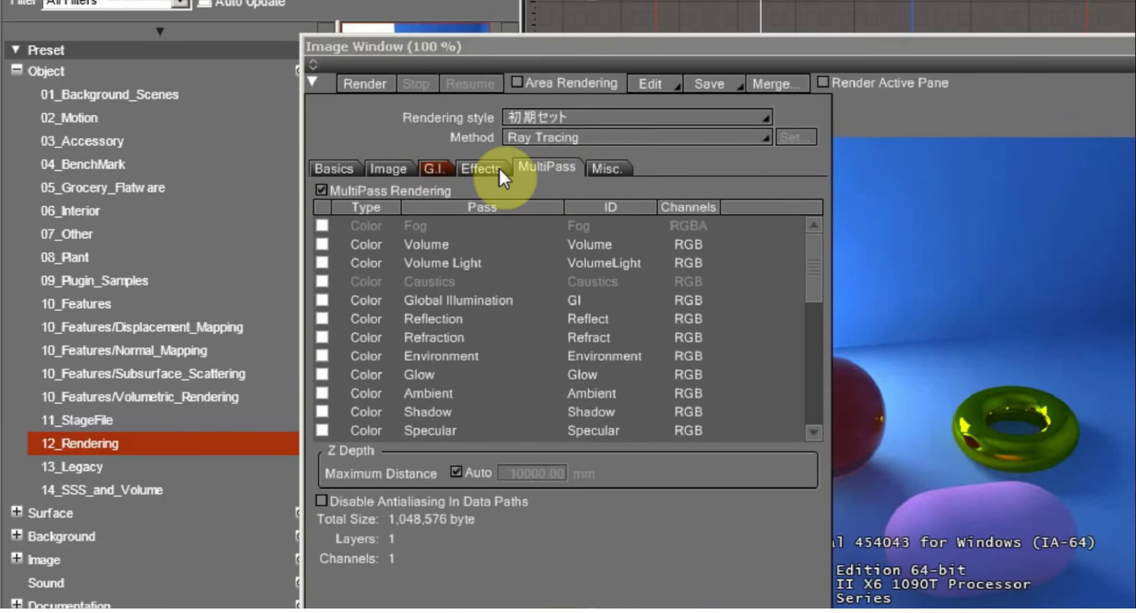
click(608, 168)
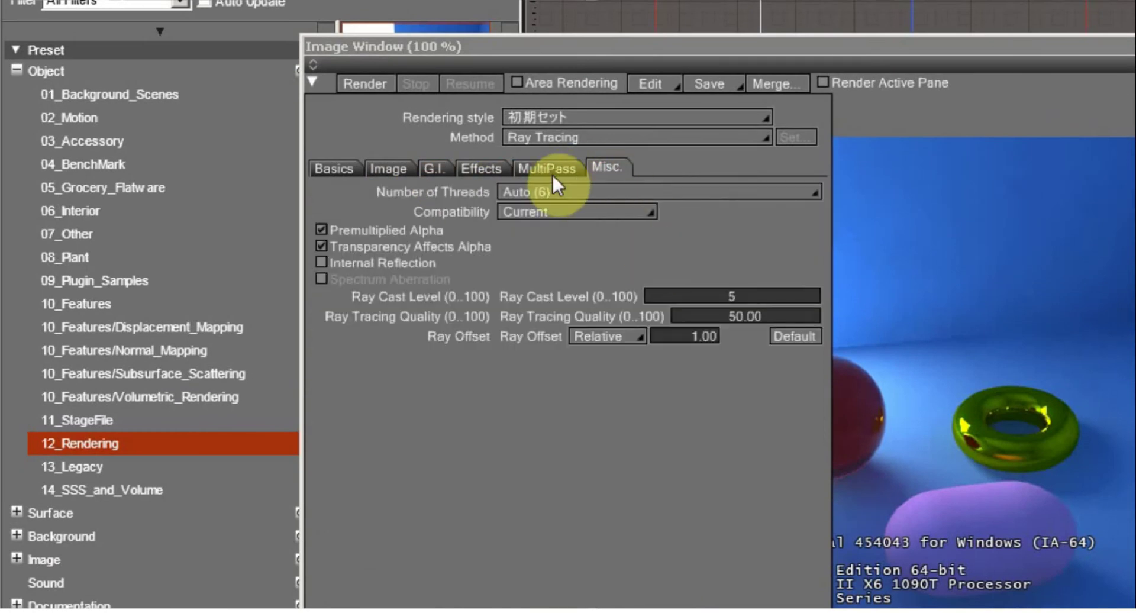
click(487, 170)
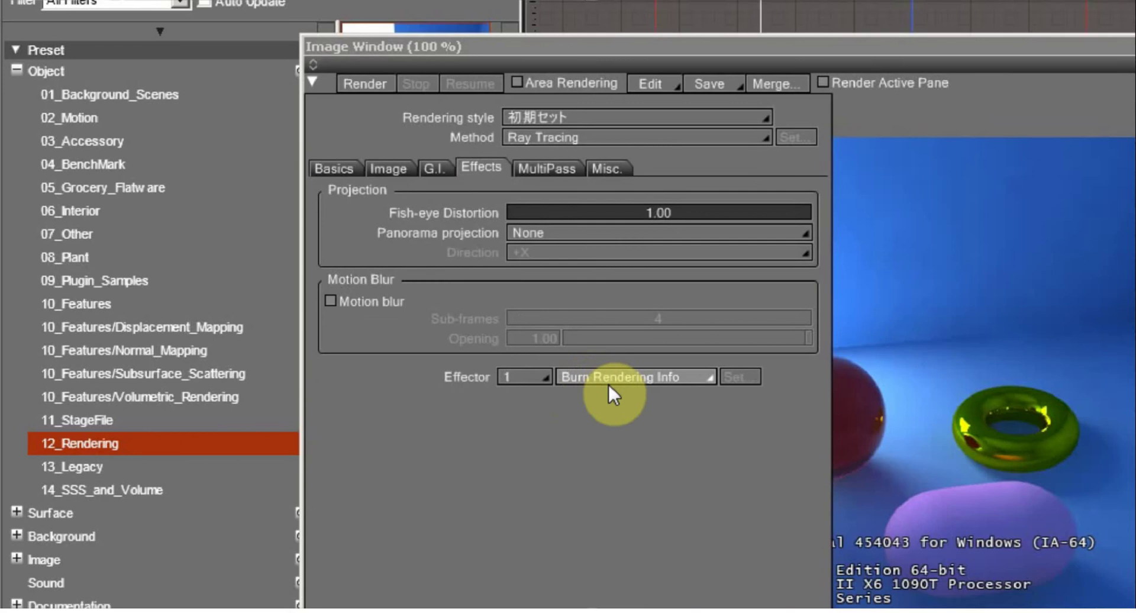
click(632, 380)
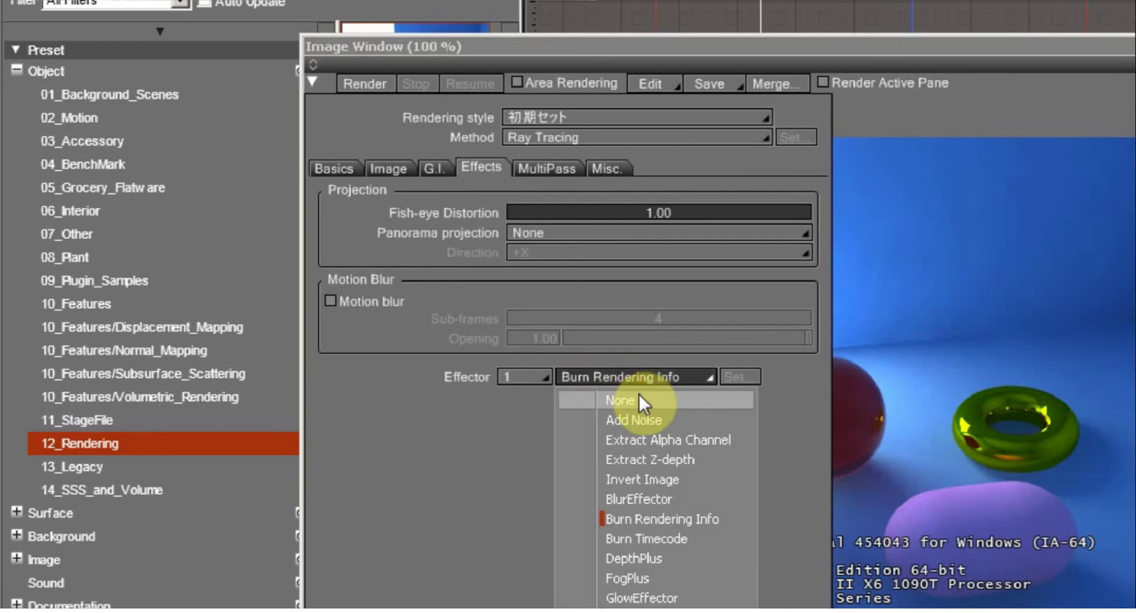
click(639, 395)
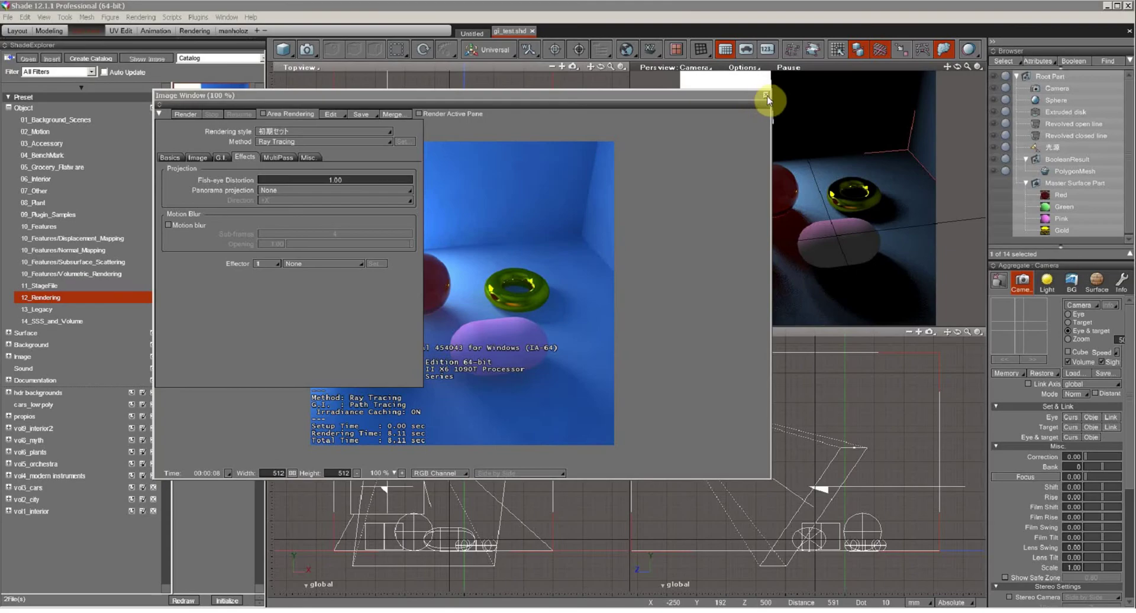
click(160, 113)
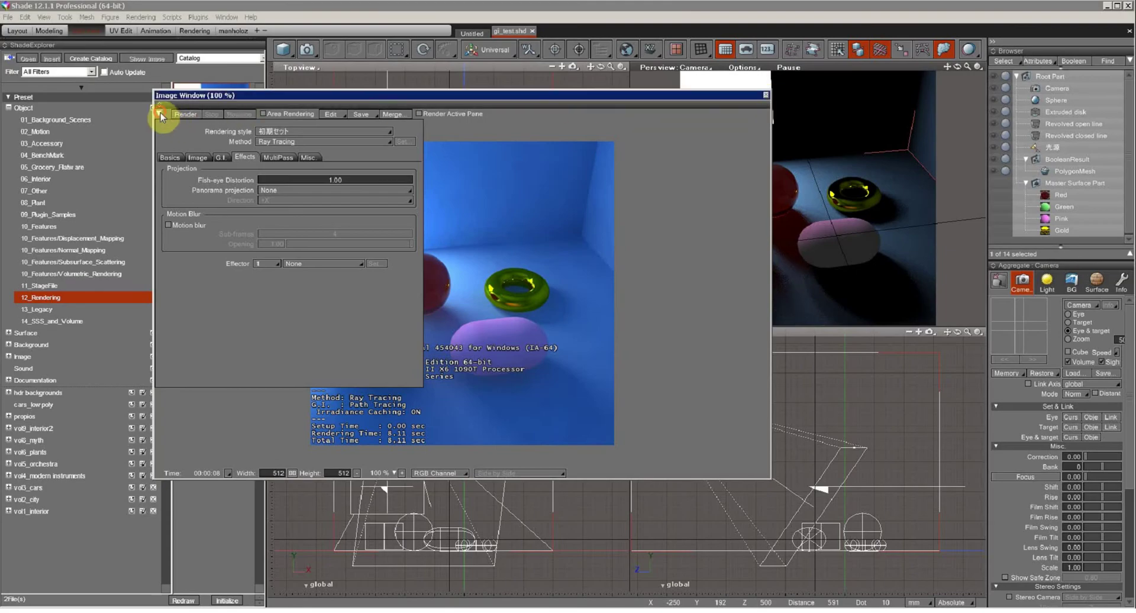
click(160, 112)
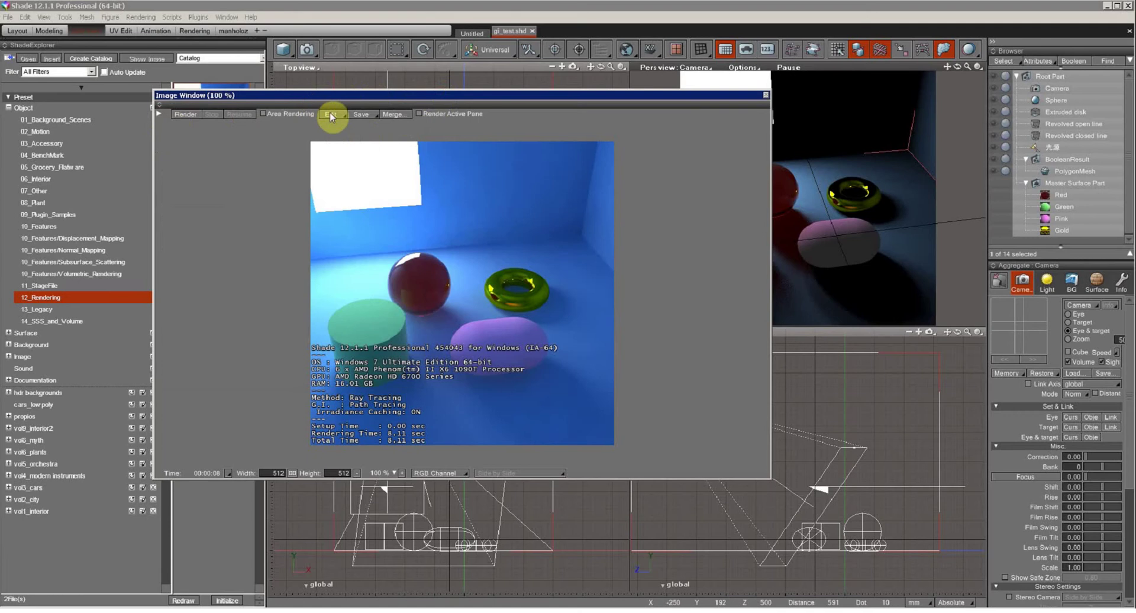
Open the Correction window and place it over the edge of the rendered image.
drag(332, 94, 232, 118)
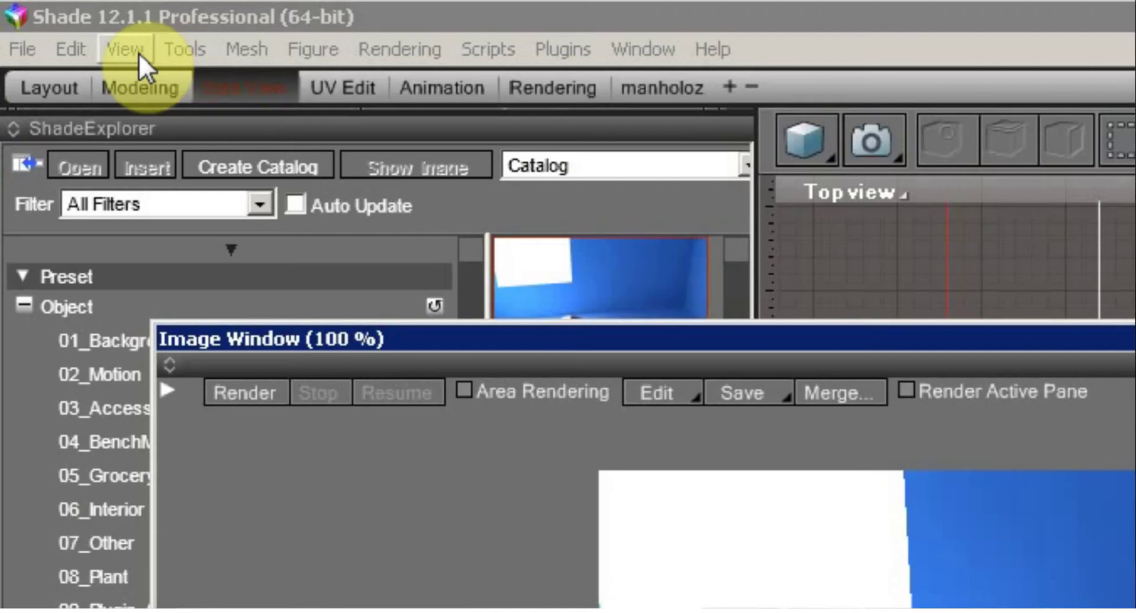
click(138, 52)
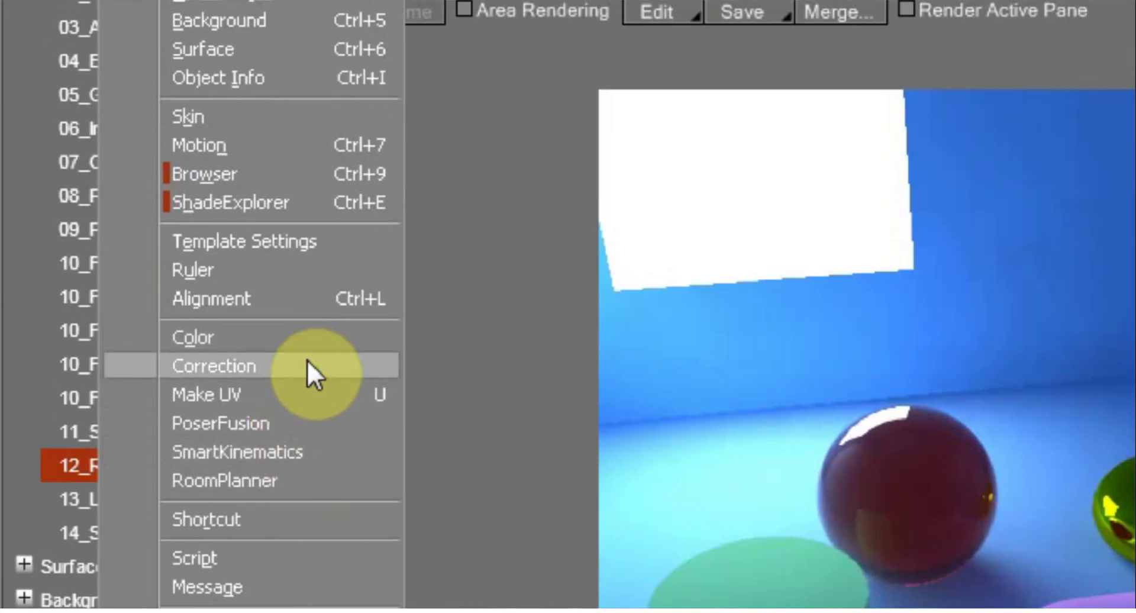
click(307, 364)
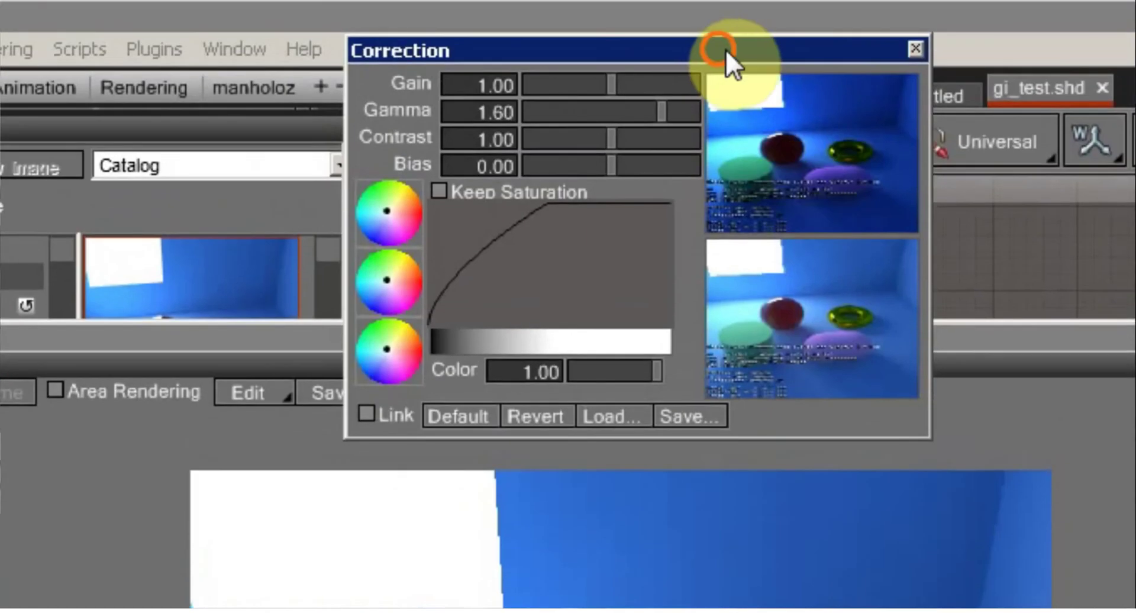
drag(726, 48, 1135, 595)
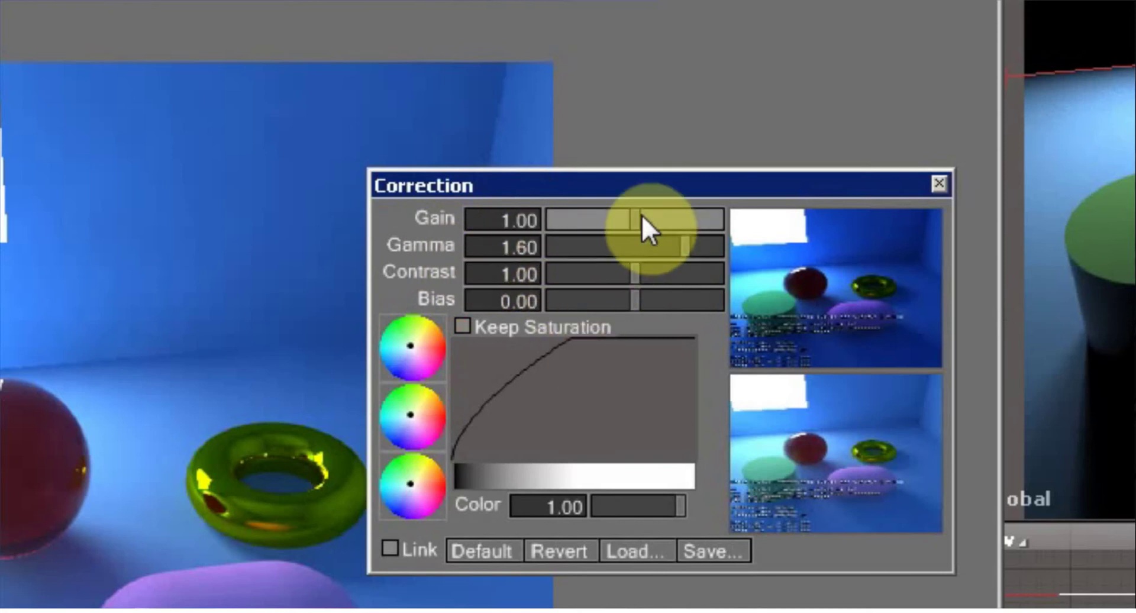
Try a gain of 1.64 and a gamma of 0.96 in the color correction.
drag(635, 218, 689, 225)
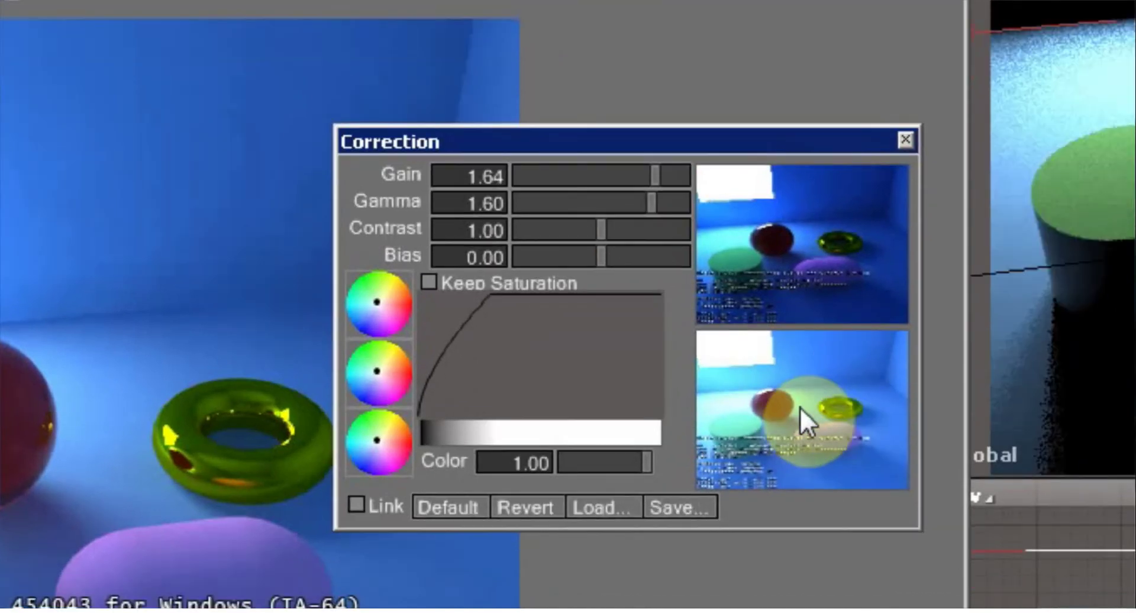
drag(642, 202, 601, 258)
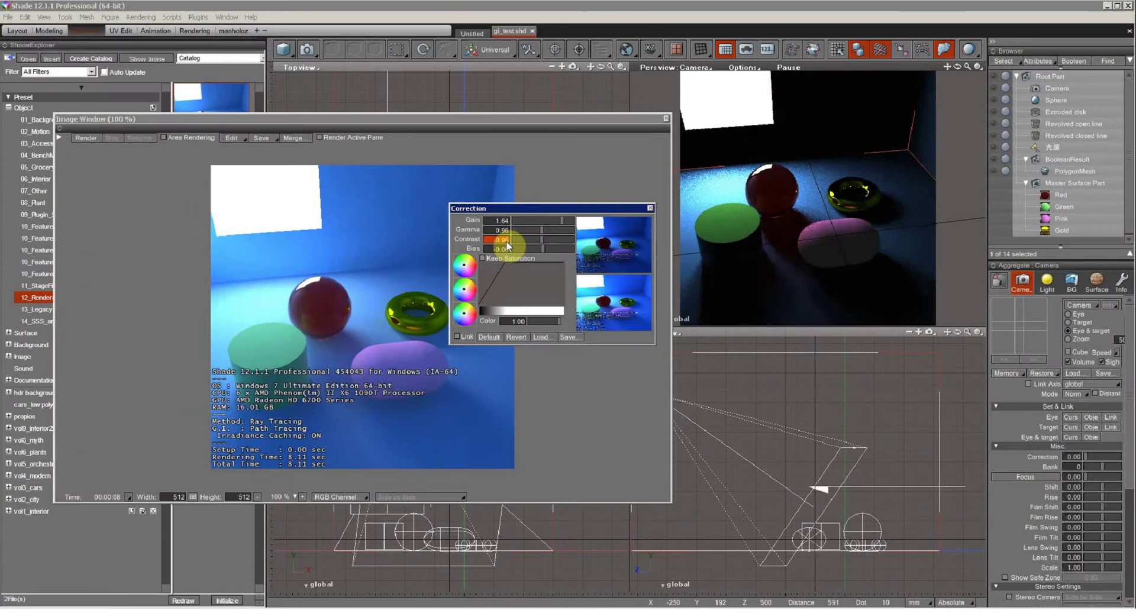
Restore the correction to gain 1.00, gamma 1.60, contrast 1.00 and bias 0.00, and close the Correction window.
text(1)
click(329, 138)
click(504, 220)
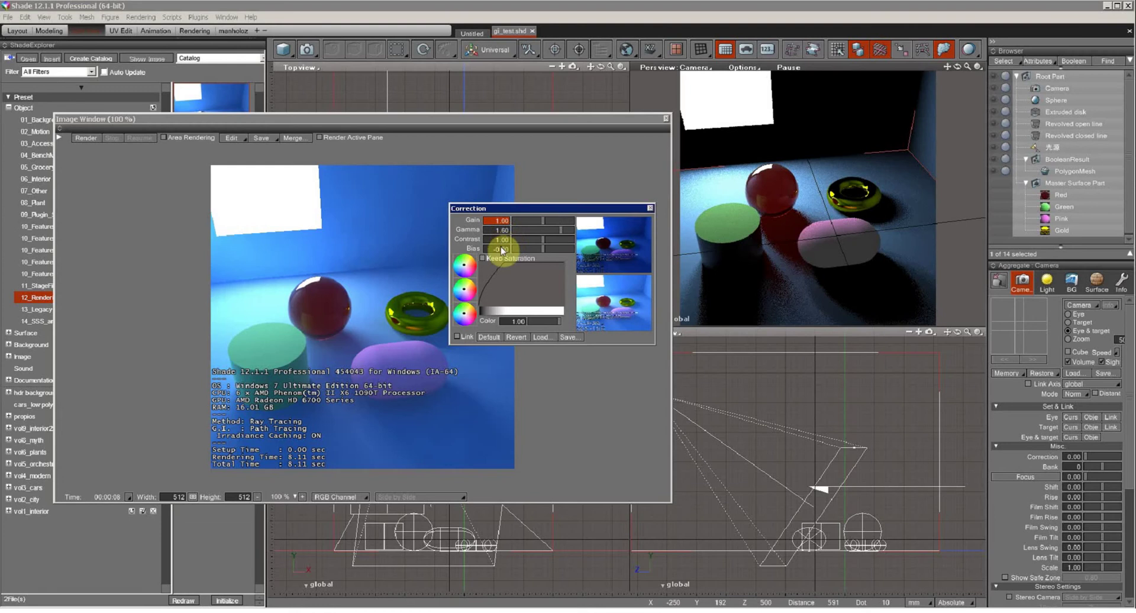
click(502, 249)
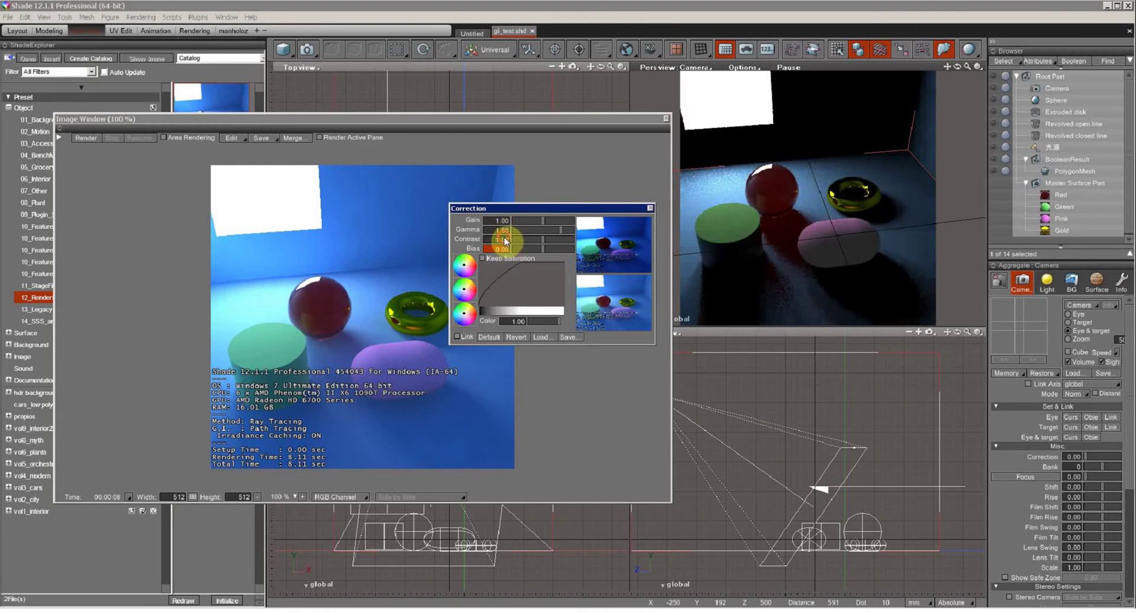
click(504, 240)
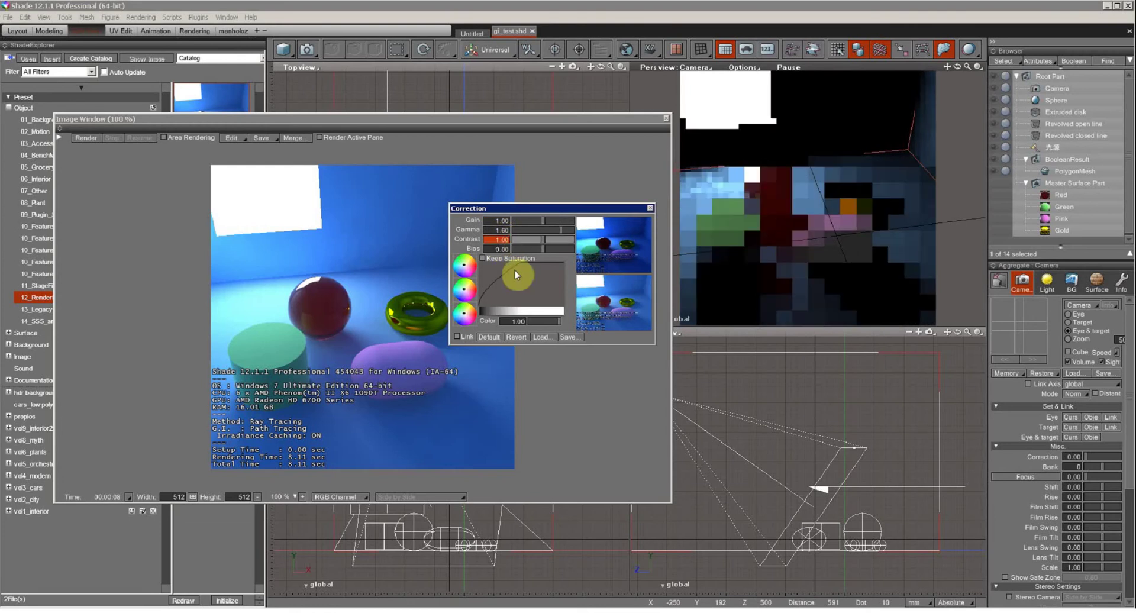
click(651, 208)
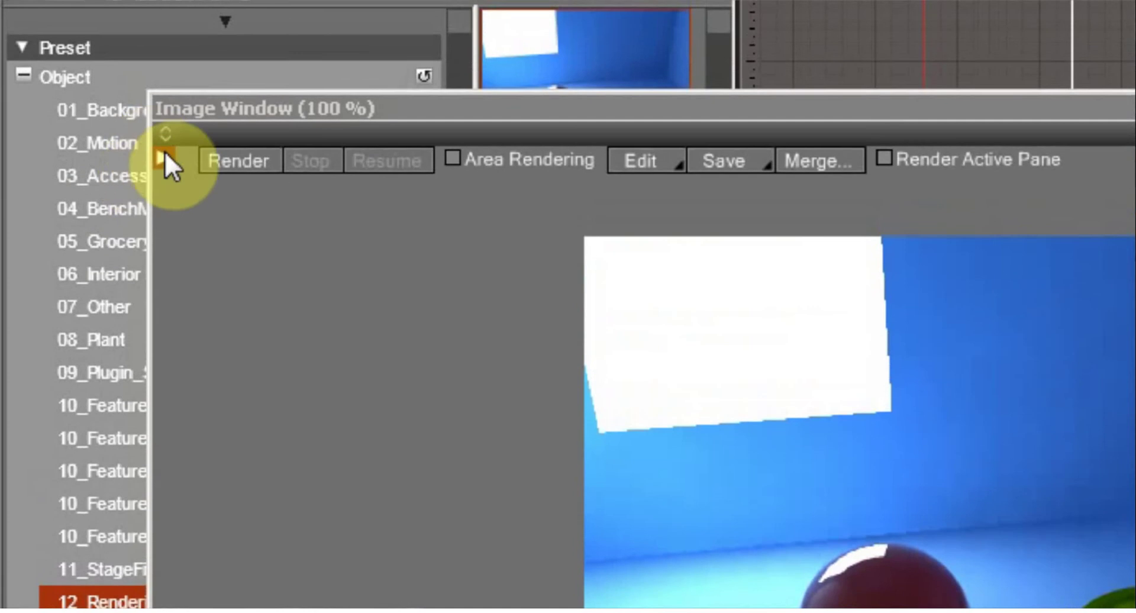
In the multipass render settings, enable the Volume, Volume Light, Global Illumination, Reflection, Refraction and Environment passes.
click(164, 159)
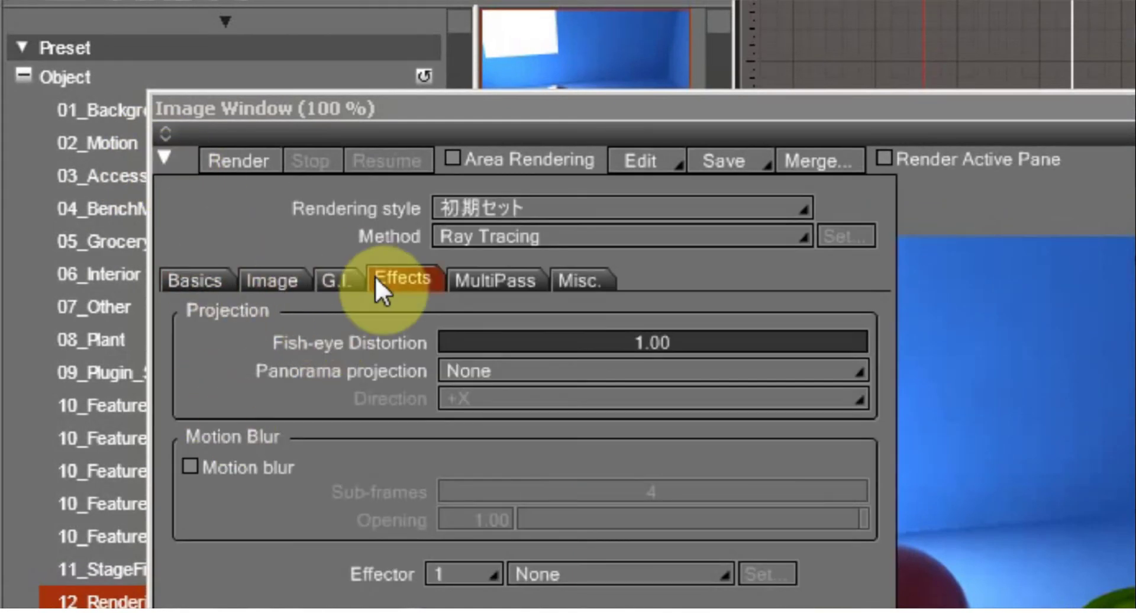
click(465, 286)
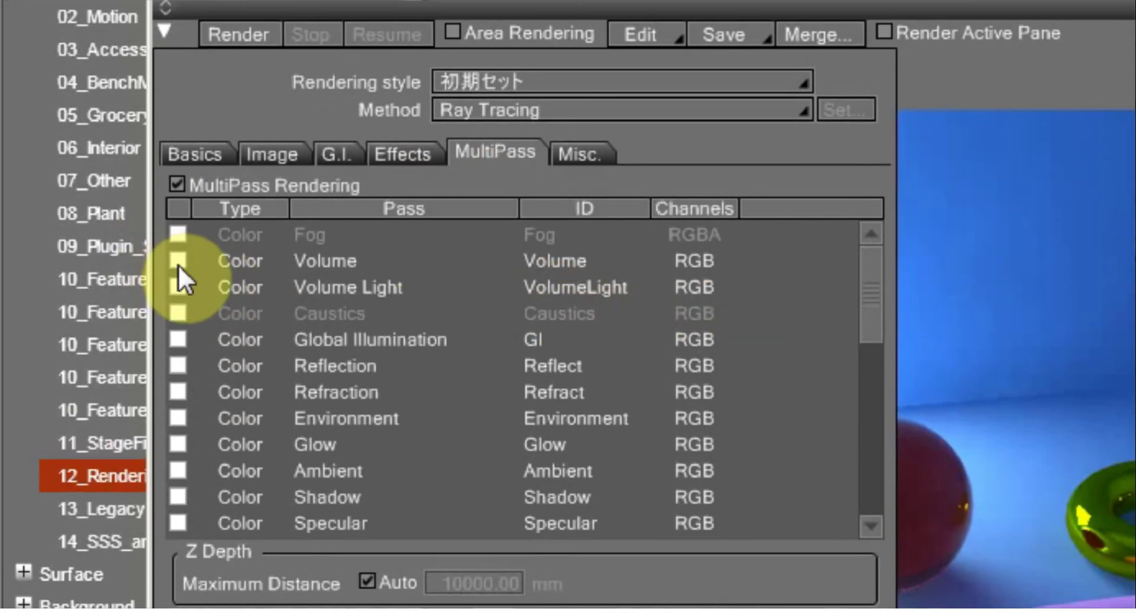
click(178, 261)
click(178, 287)
click(177, 339)
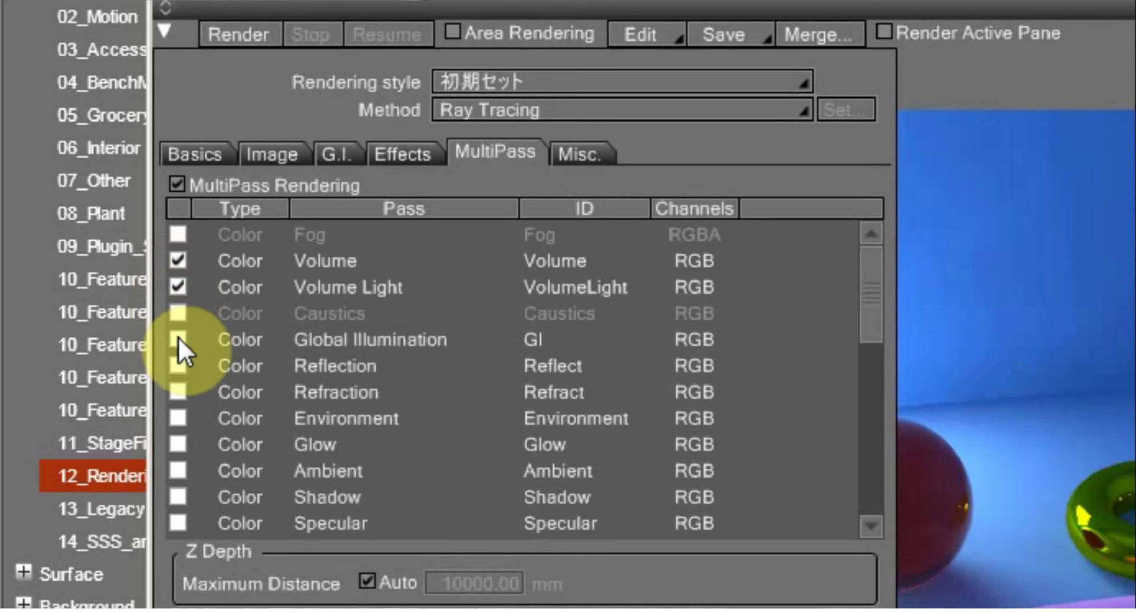
click(180, 366)
click(182, 392)
click(182, 419)
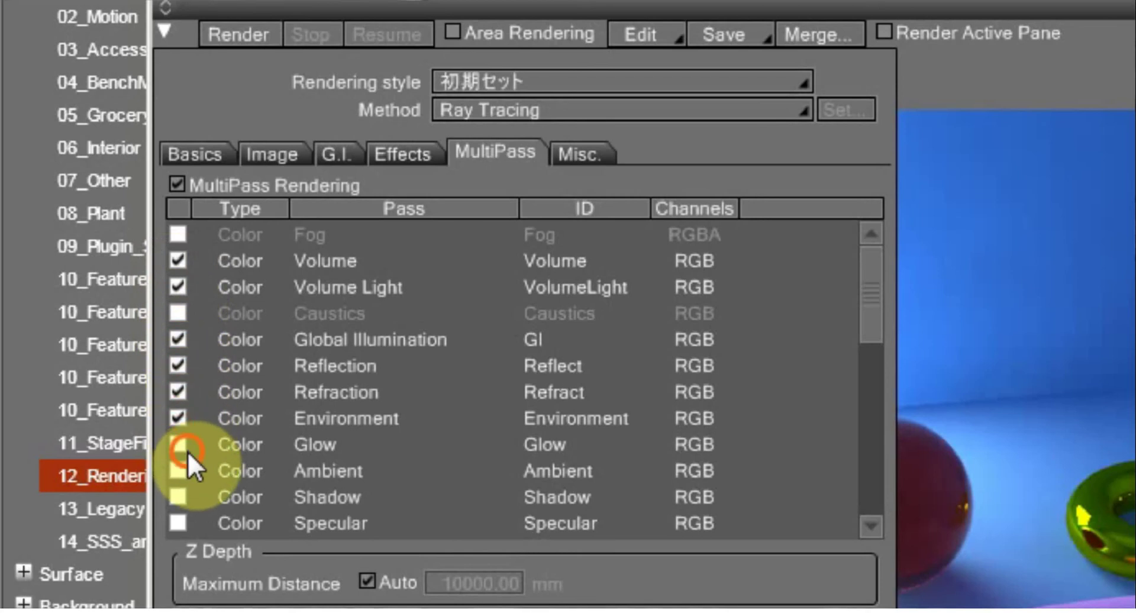
Enable the Glow, Ambient, Shadow, Specular, Diffuse and Background color passes for multipass rendering.
click(185, 445)
click(187, 458)
click(180, 486)
click(178, 512)
scroll(264, 419, down, 3)
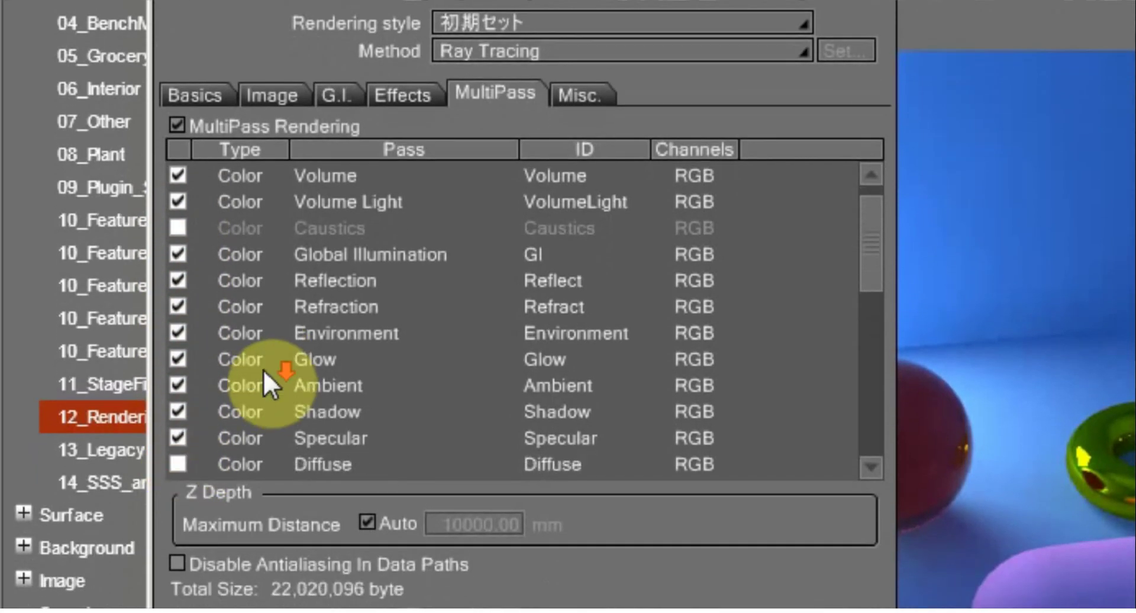
scroll(223, 383, down, 1)
click(178, 379)
click(178, 406)
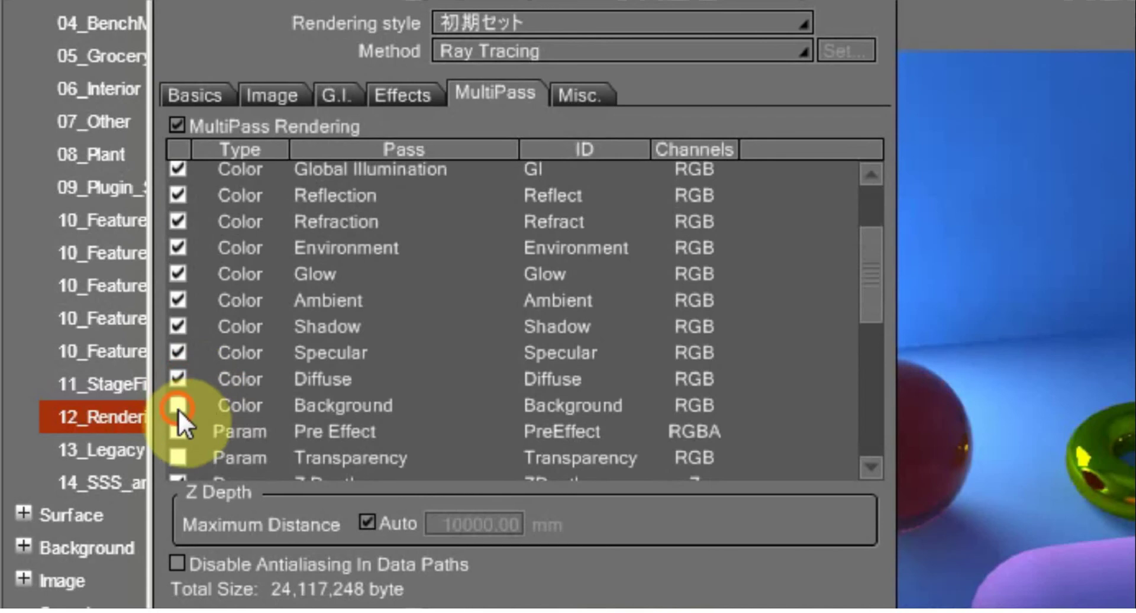
Enable the Pre Effect, Transparency, Z Depth(n-th ray), Position, XY Normals and Normals parameter passes.
click(179, 431)
click(179, 458)
scroll(286, 356, down, 4)
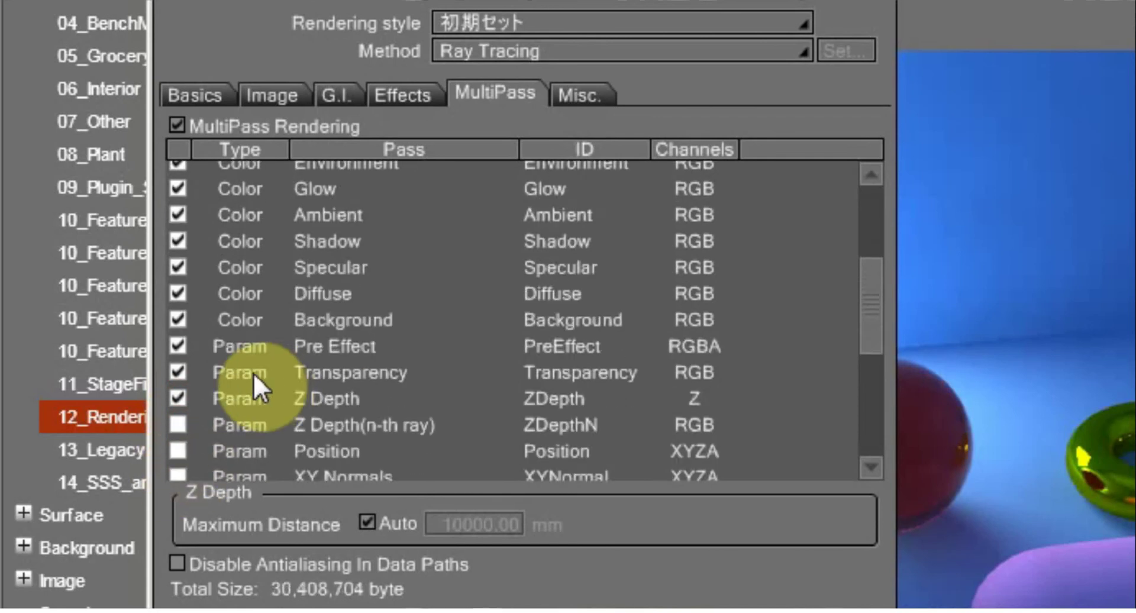
click(178, 379)
click(179, 406)
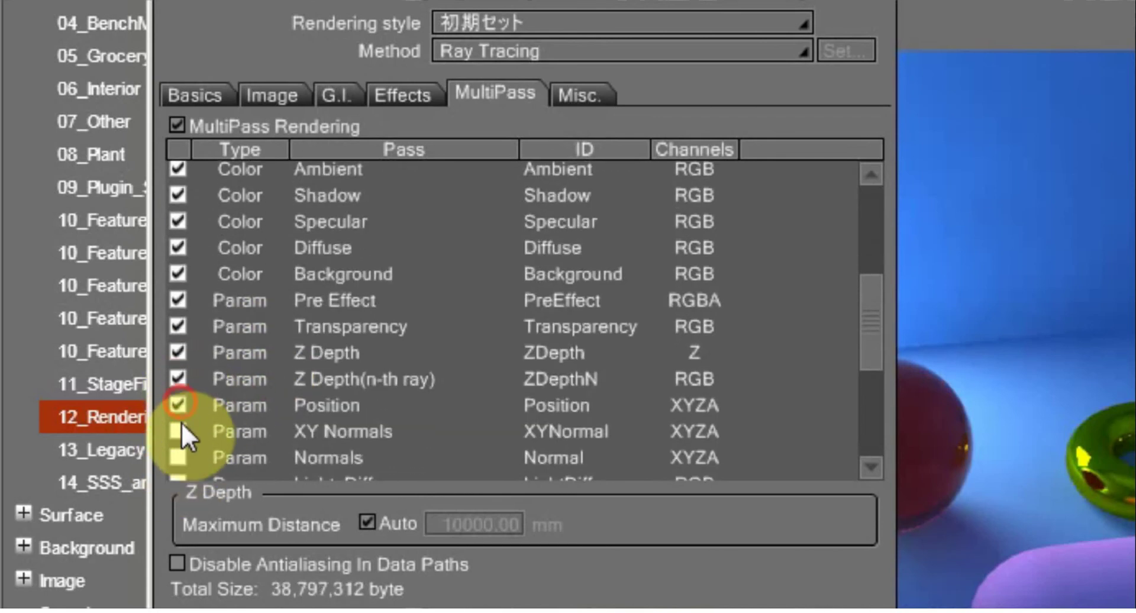
click(178, 432)
click(180, 458)
Enable the Light: Diffuse, Light: Specular, Light: GI, Surface: Diffuse and Objects ID passes.
scroll(273, 366, down, 4)
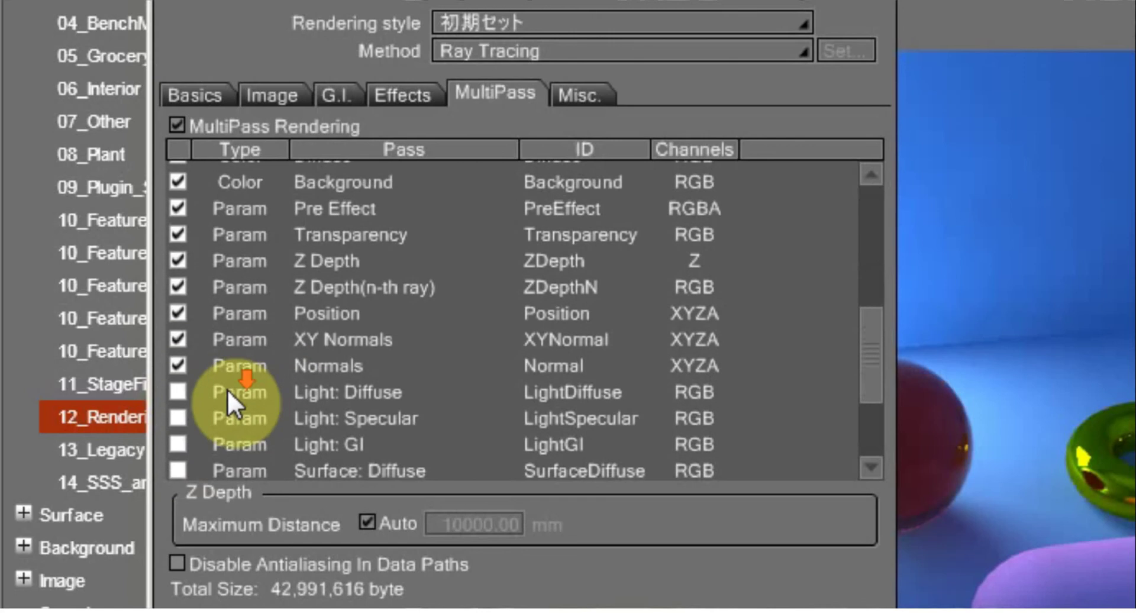
click(179, 359)
click(178, 413)
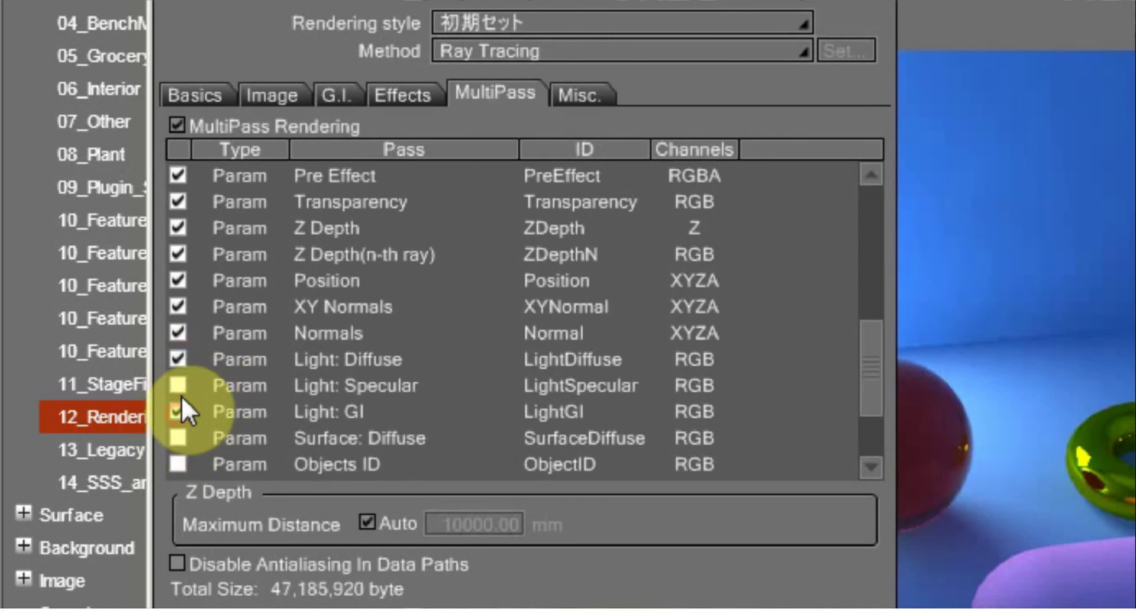
click(179, 388)
click(178, 438)
click(178, 464)
Enable the Surface ID, Marker color, UV1 (Distance) and UV2 (Parameter) passes.
scroll(249, 390, down, 3)
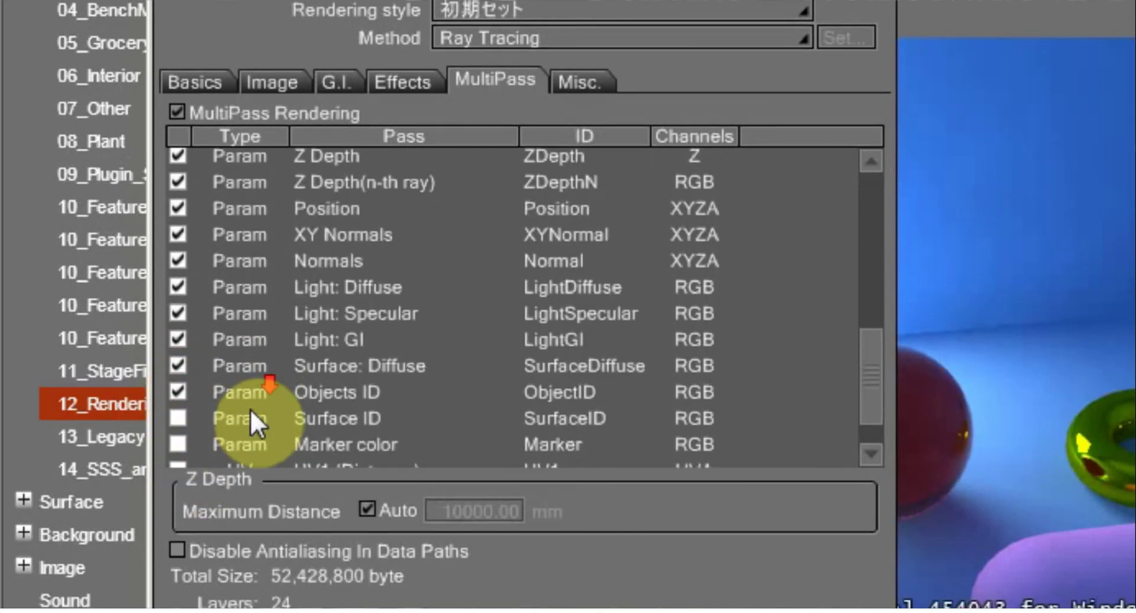
click(177, 351)
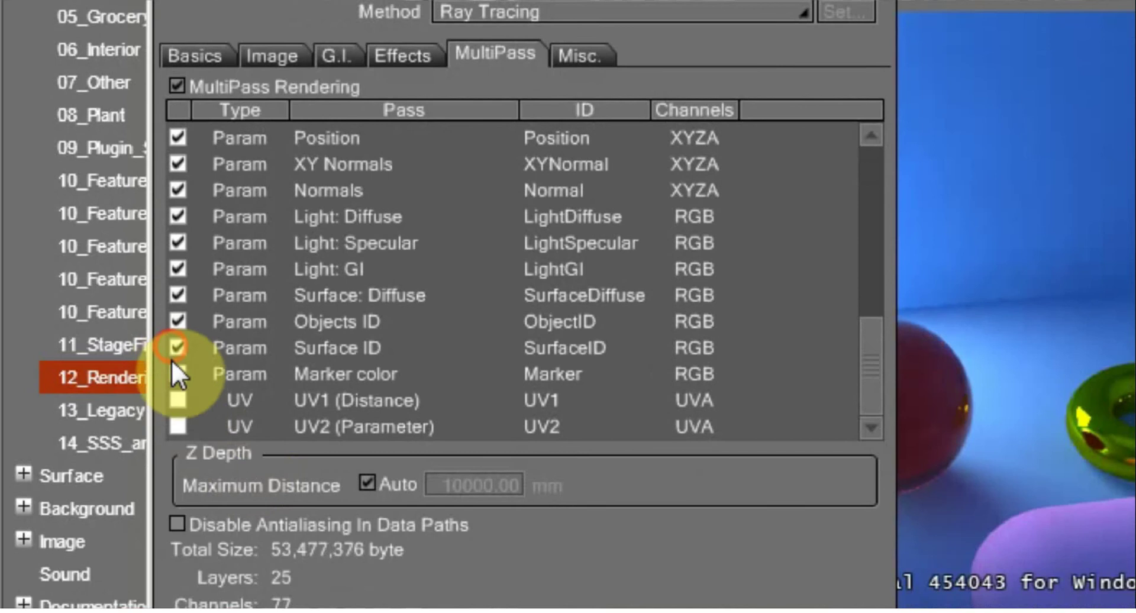
click(179, 377)
click(180, 402)
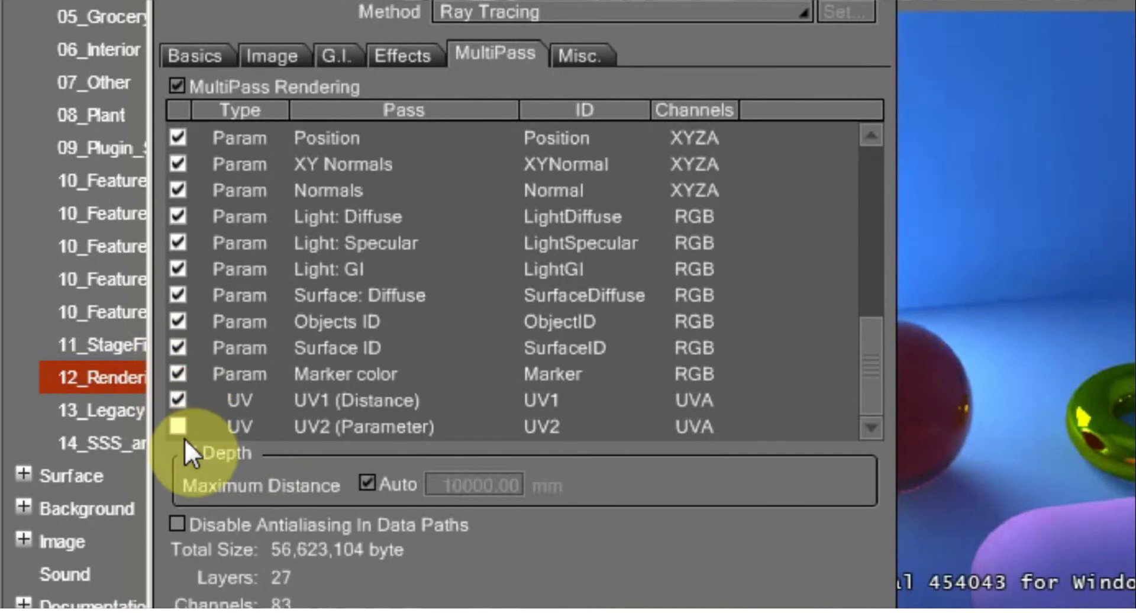
click(180, 429)
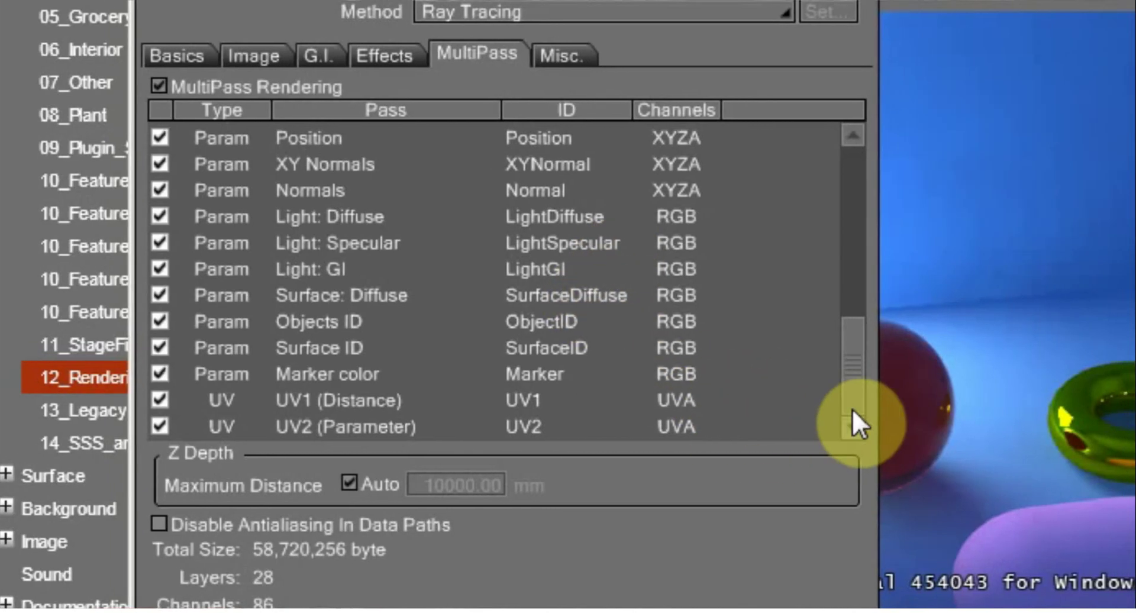
Render the scene with the enabled multipass passes.
drag(871, 409, 870, 178)
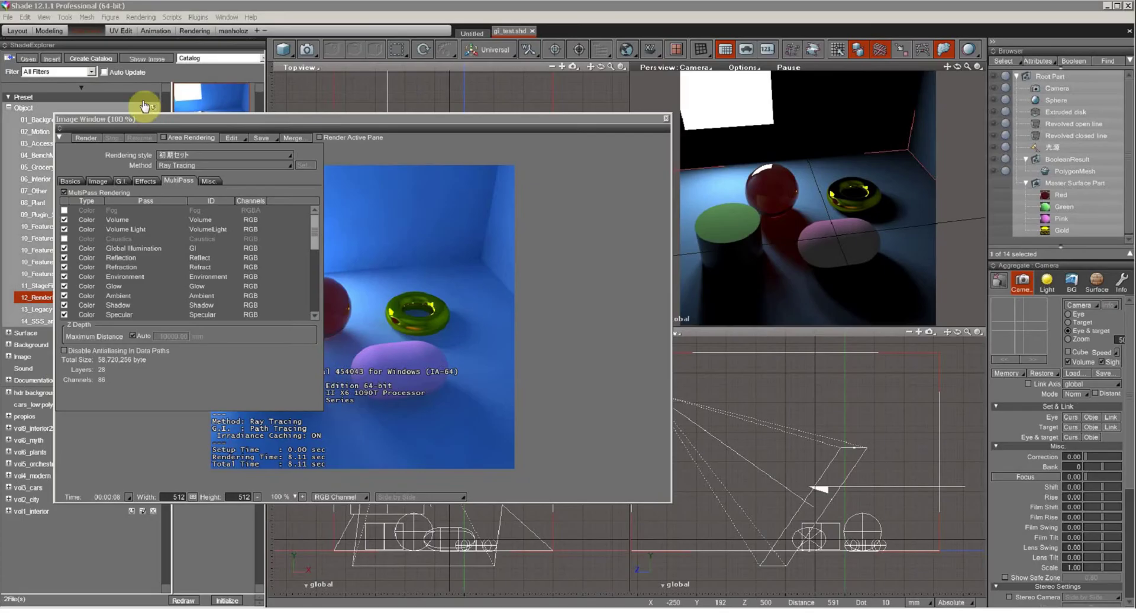
click(148, 17)
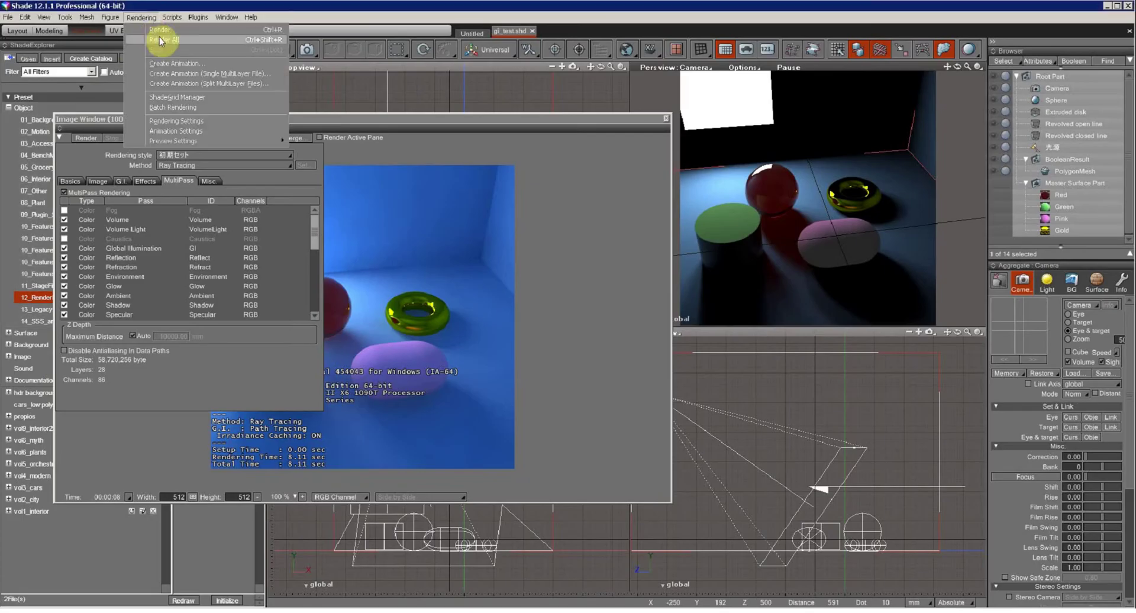
click(161, 41)
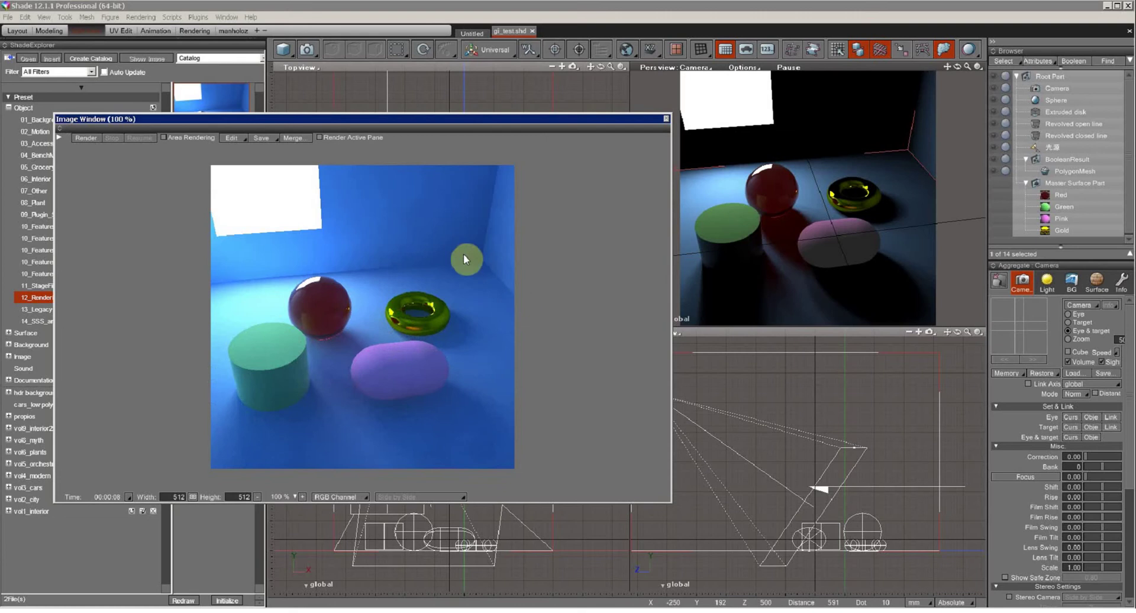
click(261, 139)
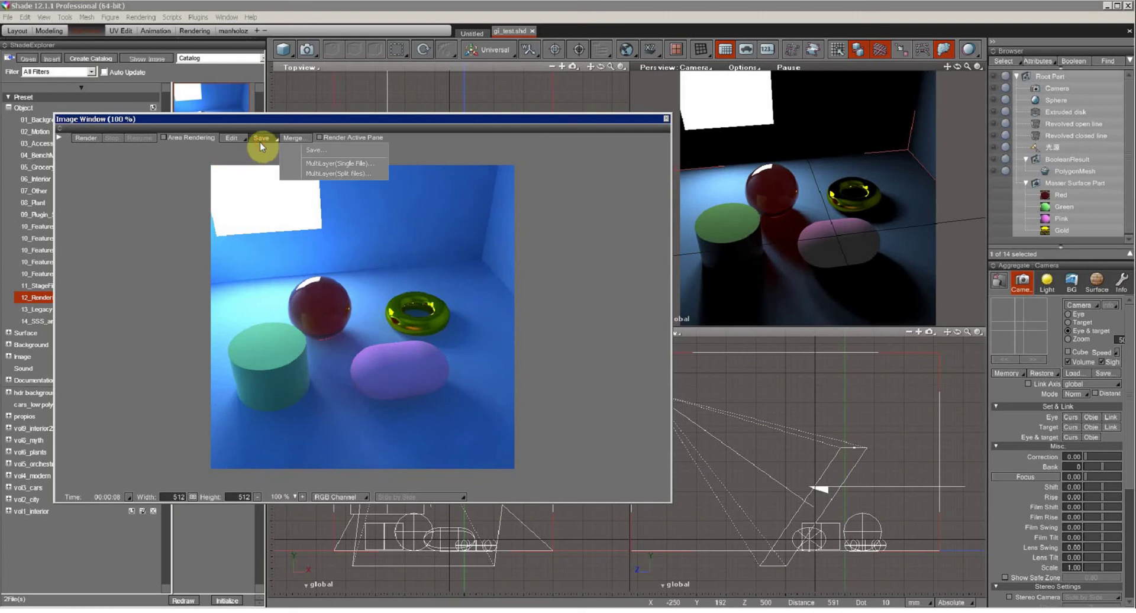
click(307, 152)
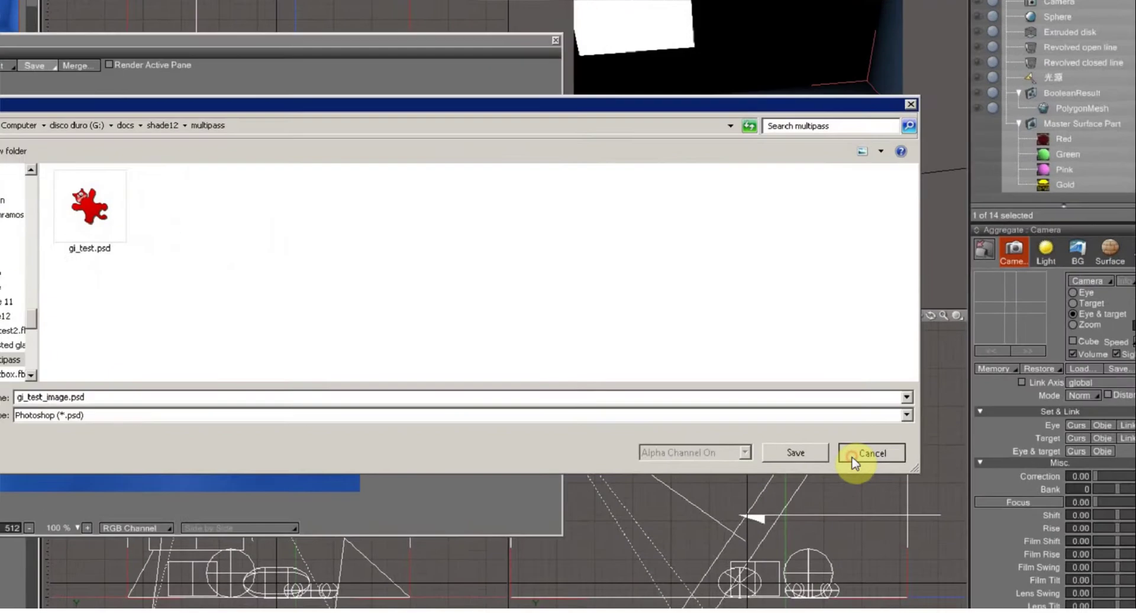
click(898, 446)
Start saving the render as a single multilayer file in the multipass folder and name it gi test multipass.
click(268, 137)
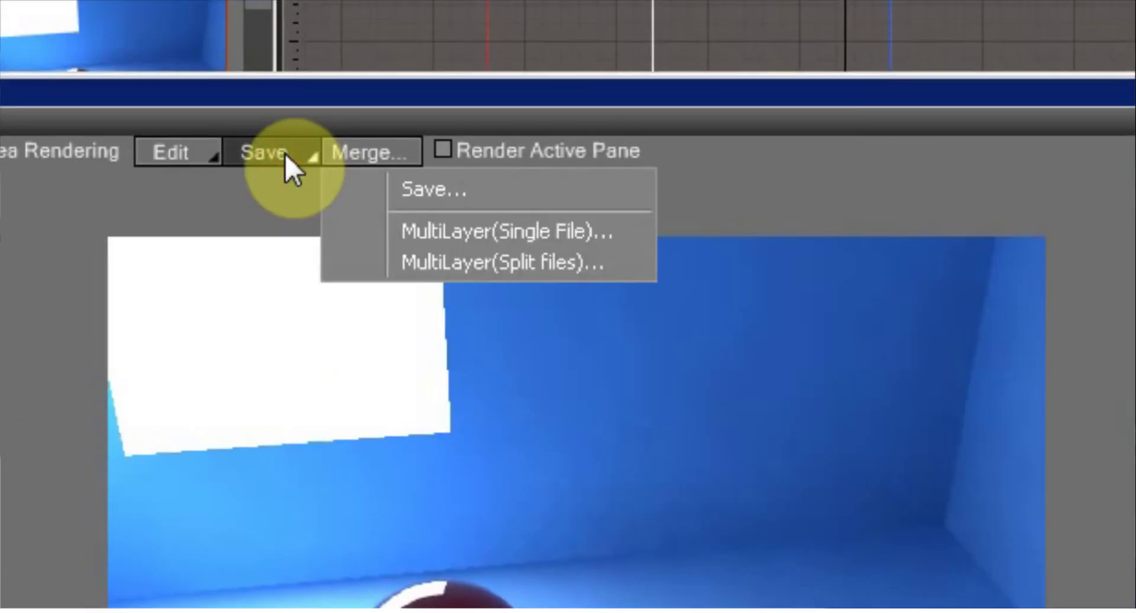
click(593, 232)
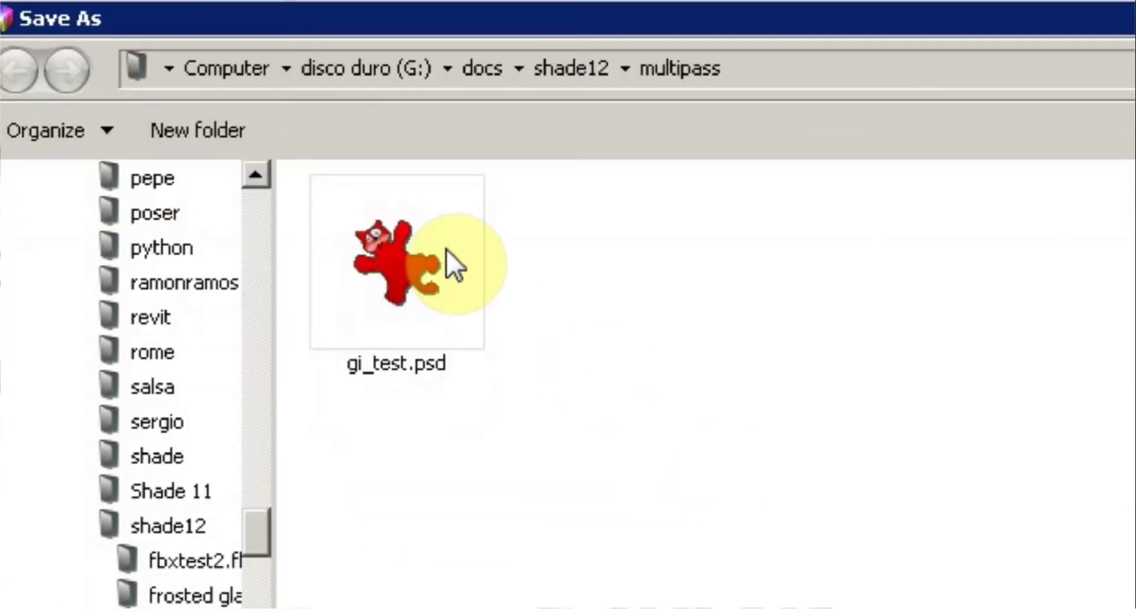
click(445, 467)
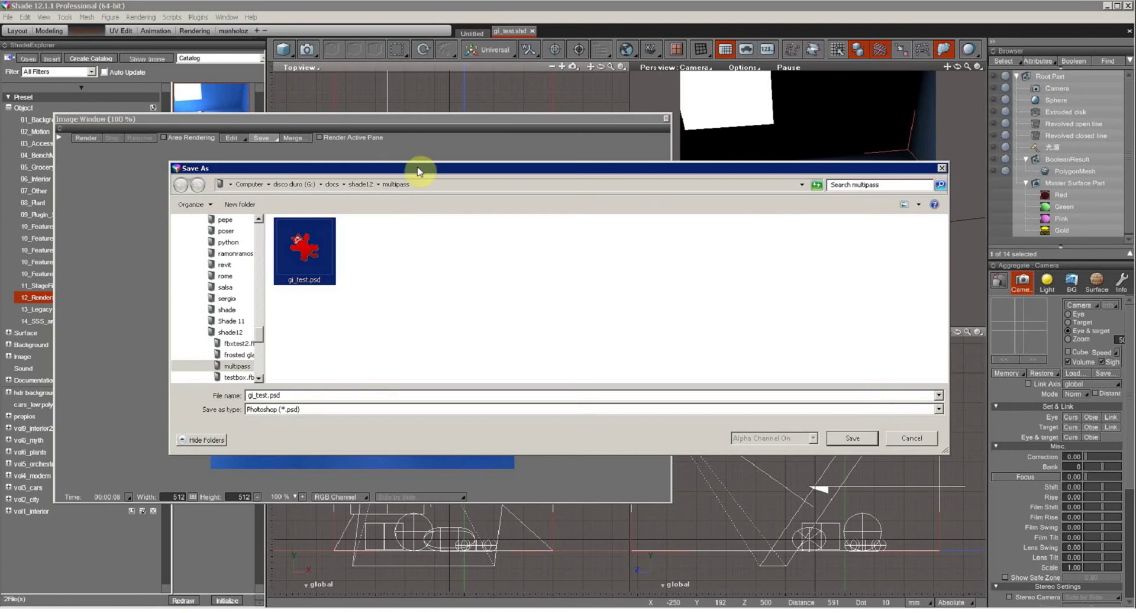
drag(398, 164, 378, 153)
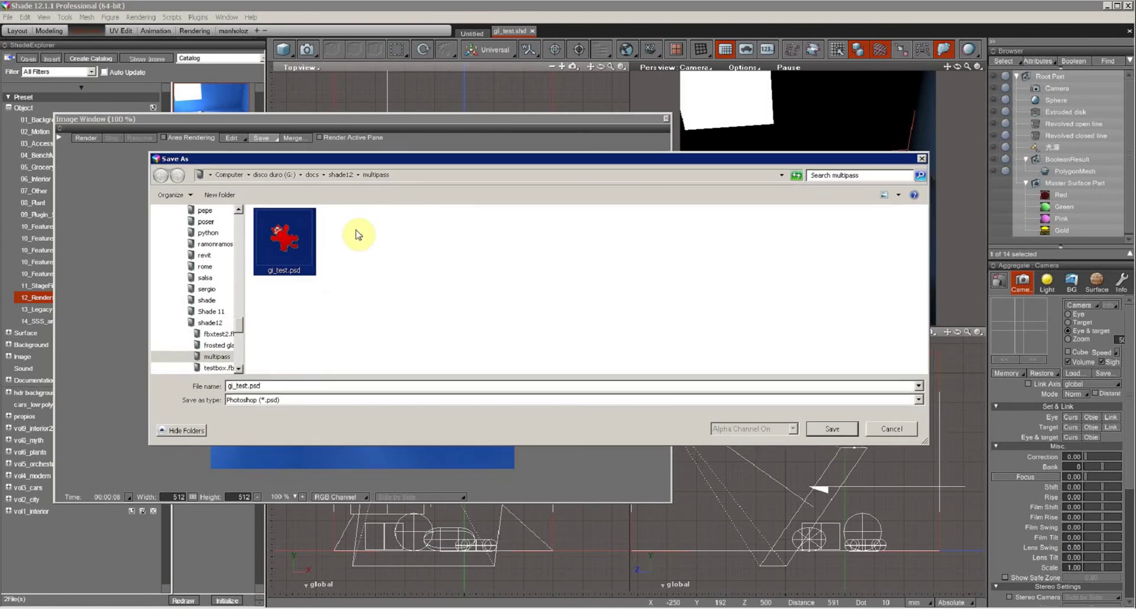
double_click(289, 388)
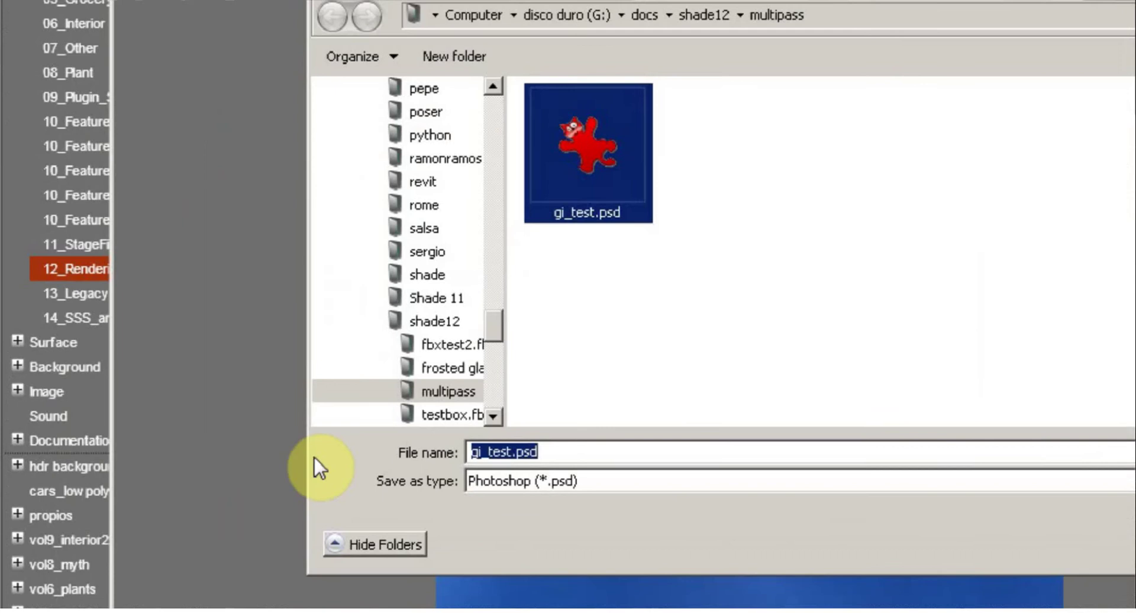
text(gi)
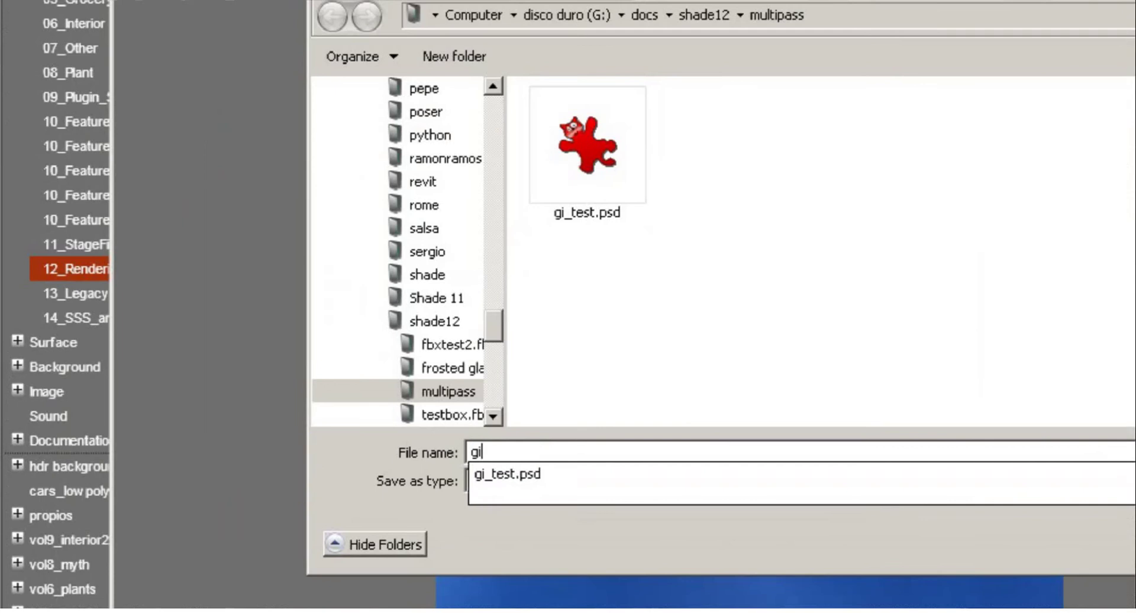
text( test multipass)
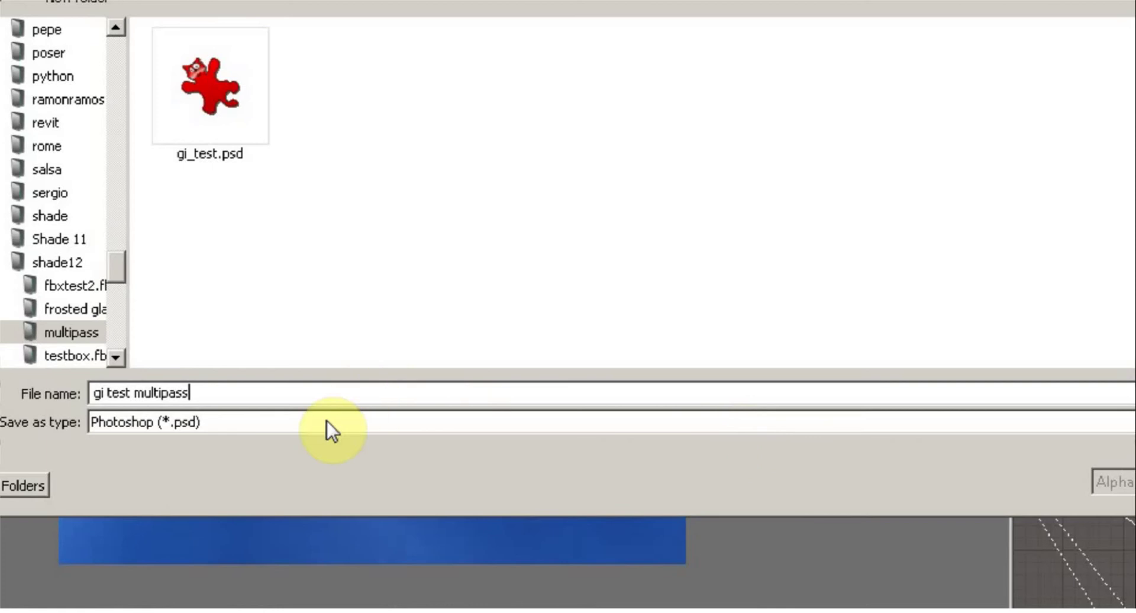
Keep Photoshop (*.psd) as the file type of the multilayer image and proceed with saving.
click(325, 423)
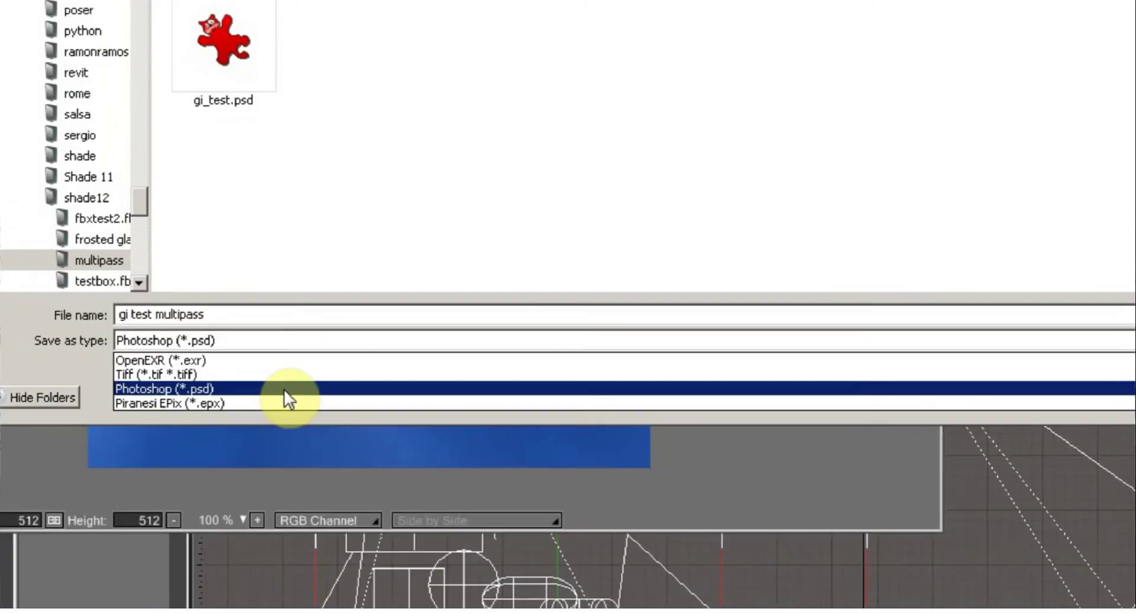
click(285, 436)
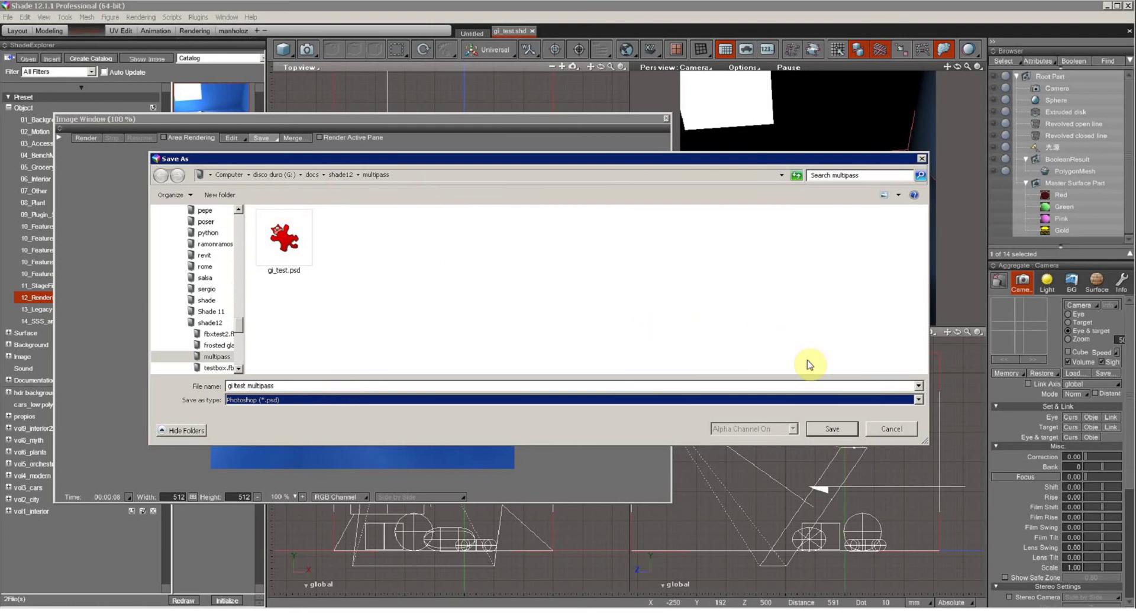
click(844, 431)
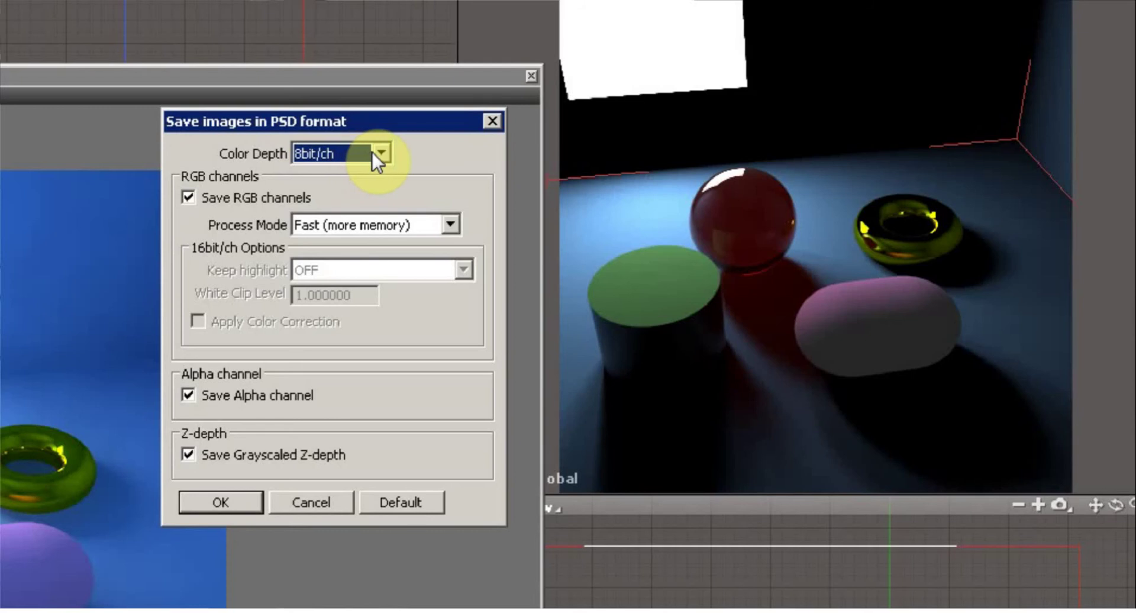
Save the PSD with a color depth of 8bit/ch and the process mode Fast (more memory).
click(379, 153)
click(378, 152)
click(379, 152)
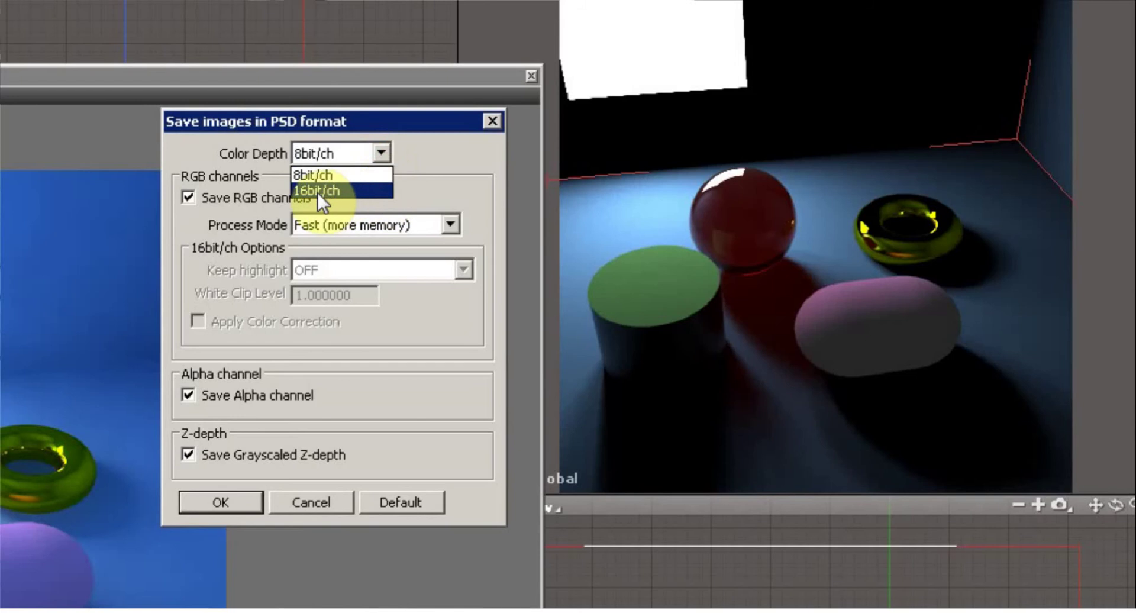
click(379, 153)
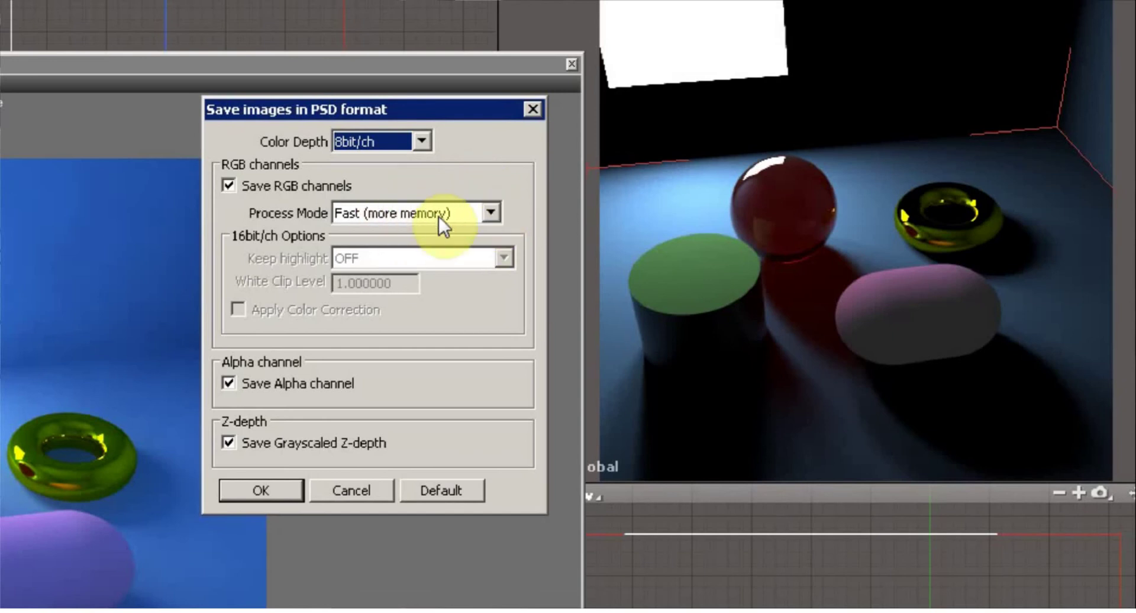
click(382, 217)
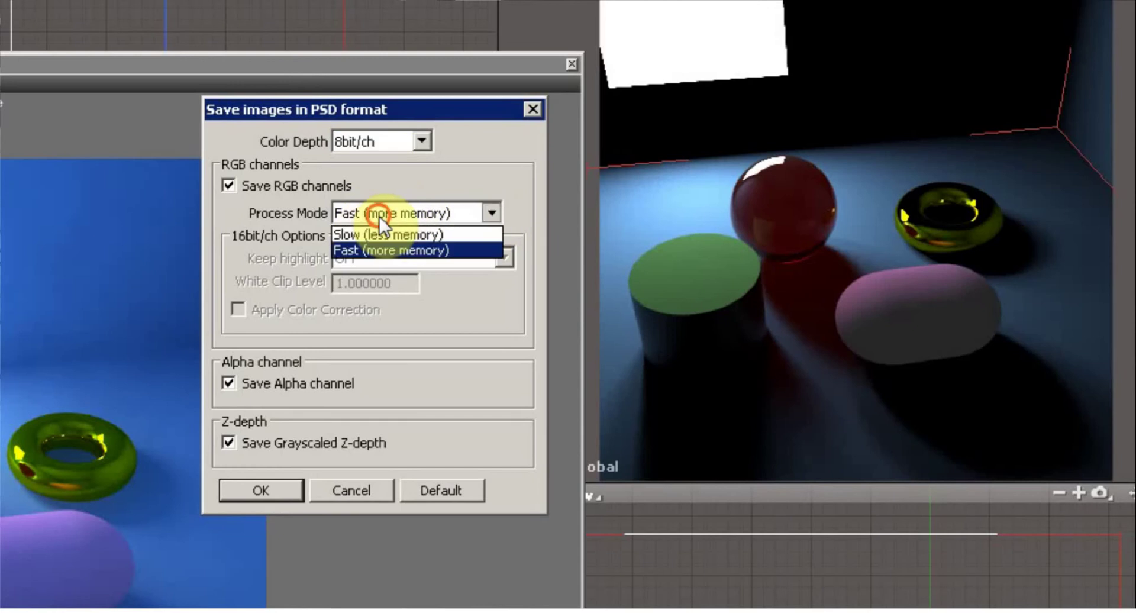
click(427, 254)
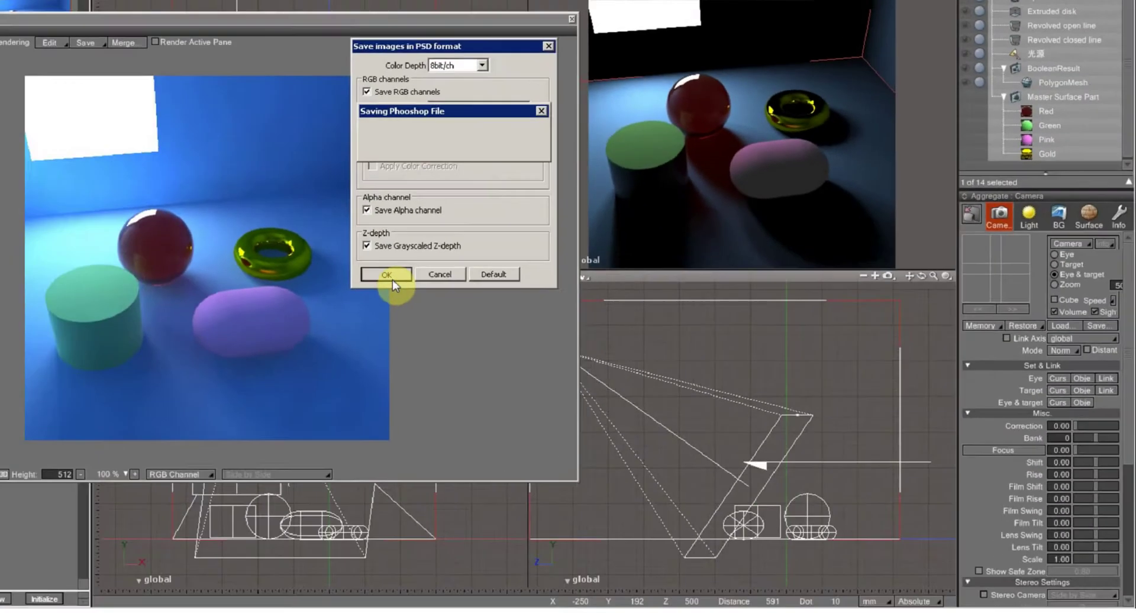
click(262, 485)
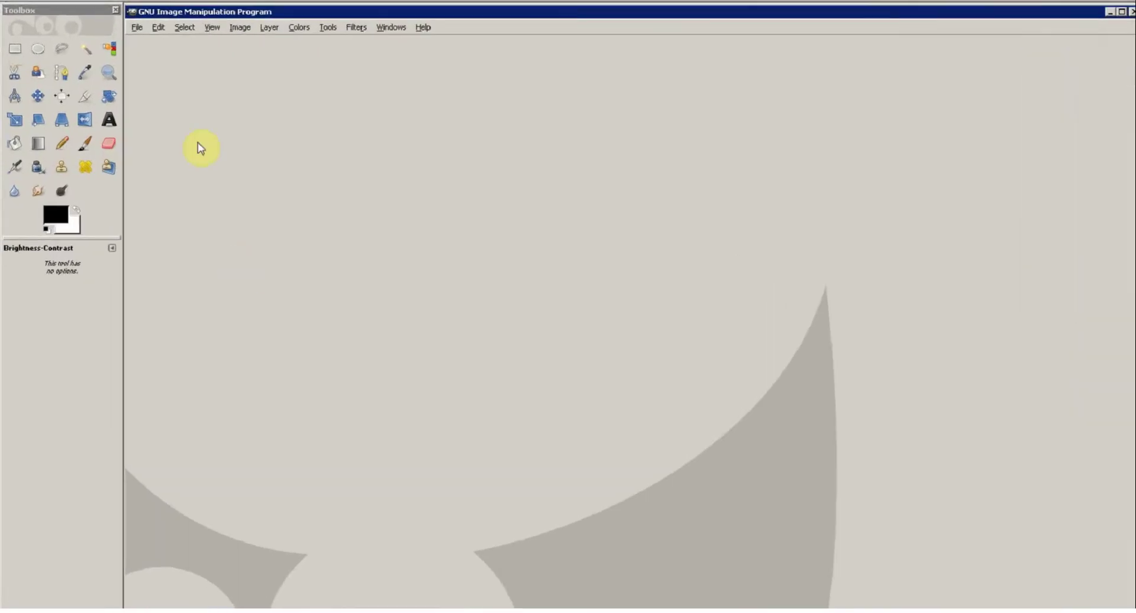
Start opening an image, widen the places list and browse to the disco duro (G:) drive.
click(137, 28)
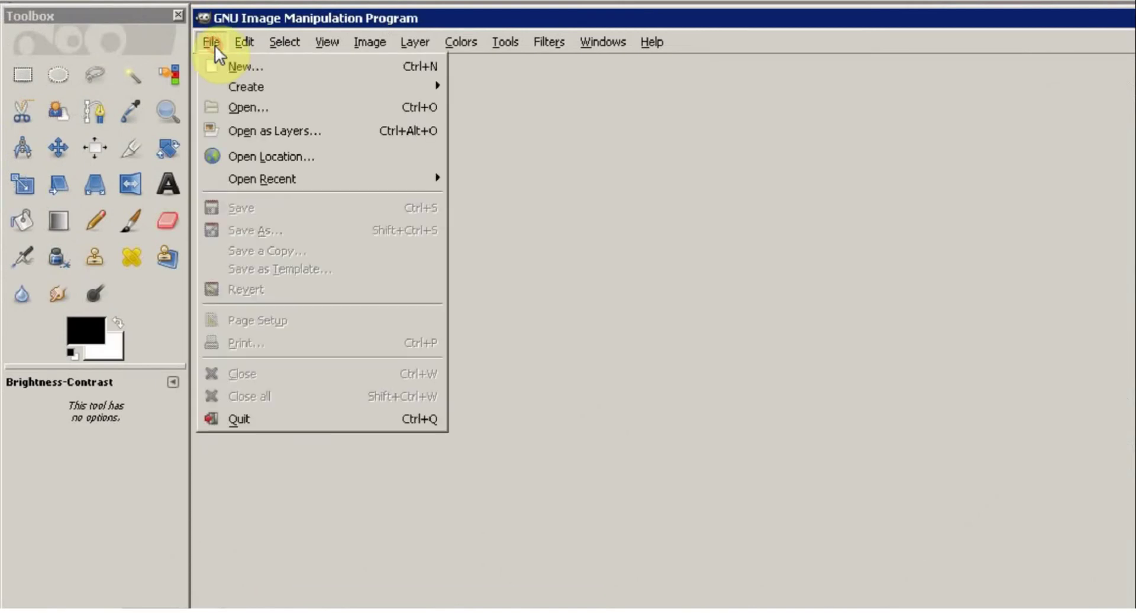
click(254, 108)
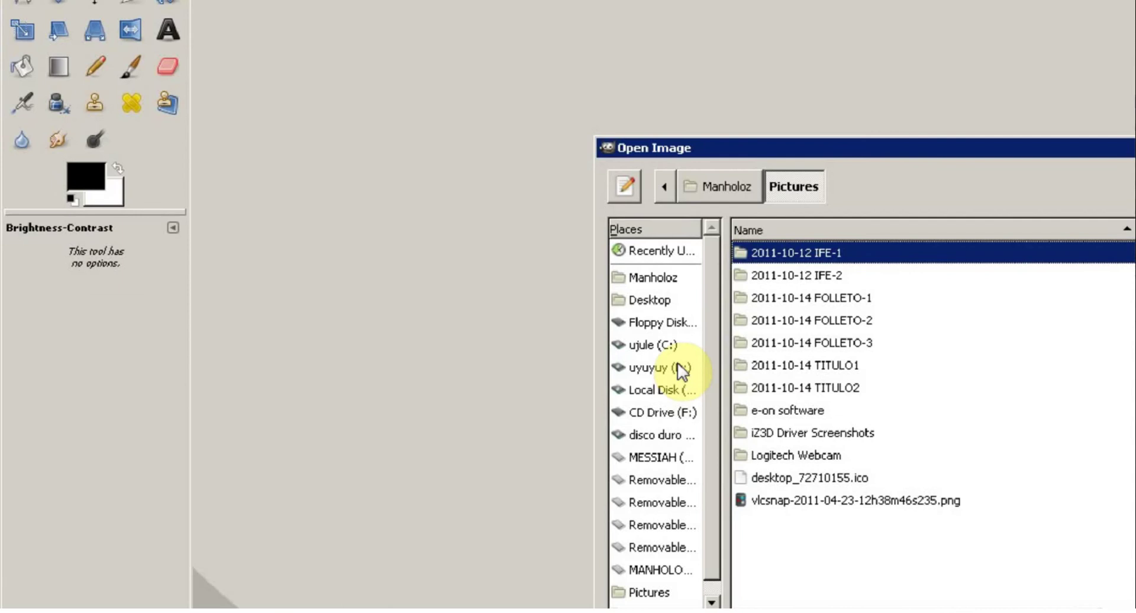
click(678, 366)
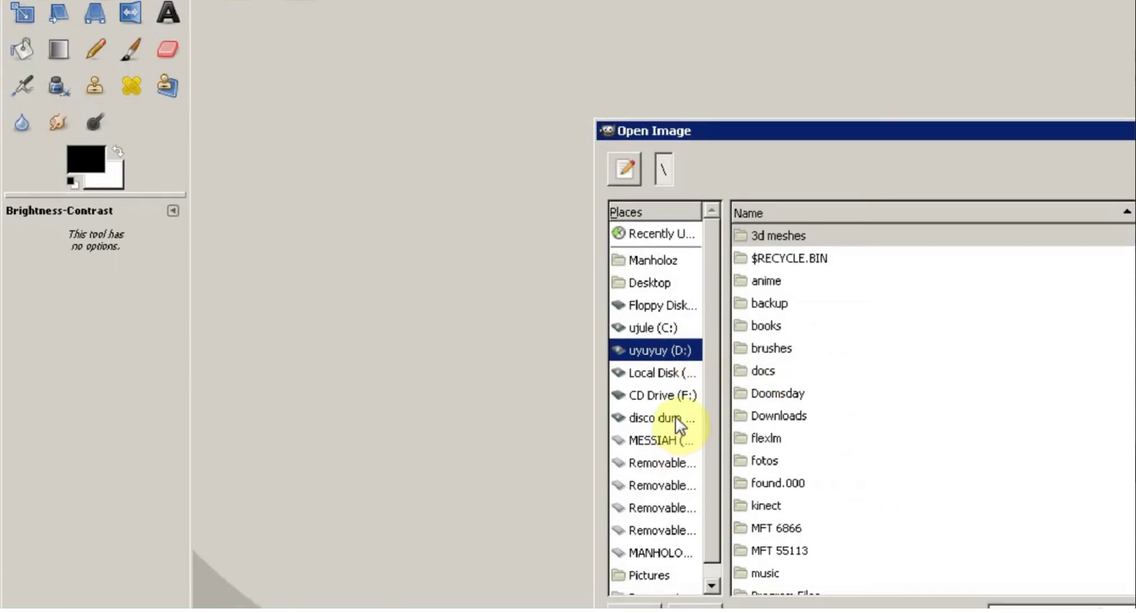
click(681, 374)
drag(709, 509, 712, 566)
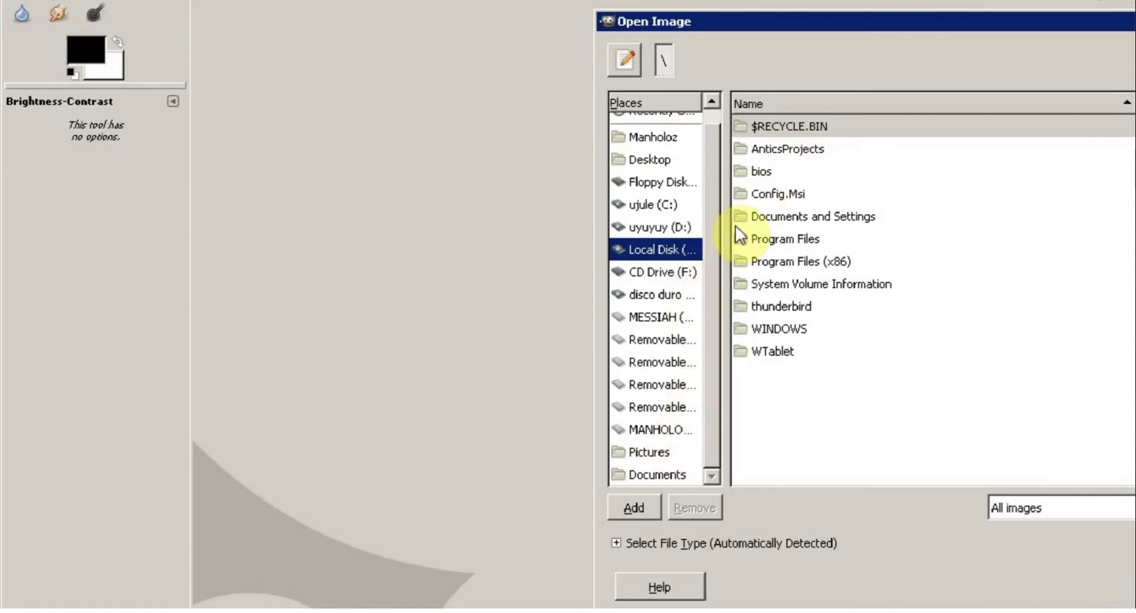
drag(726, 225, 825, 229)
click(713, 294)
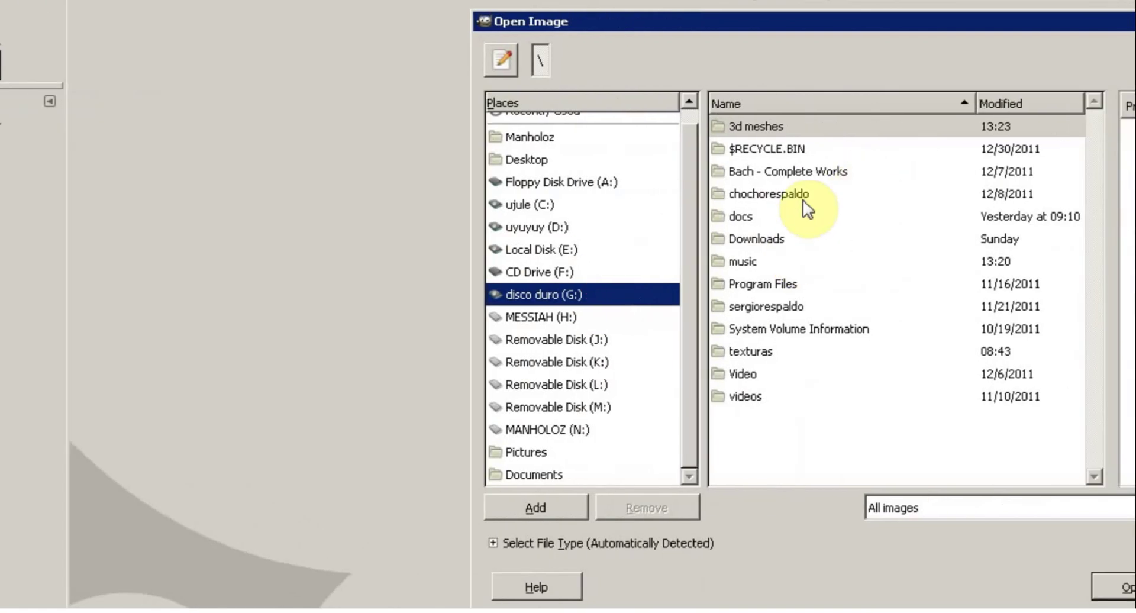
Open gi test multipass.psd from the docs\shade12\multipass folder.
double_click(742, 216)
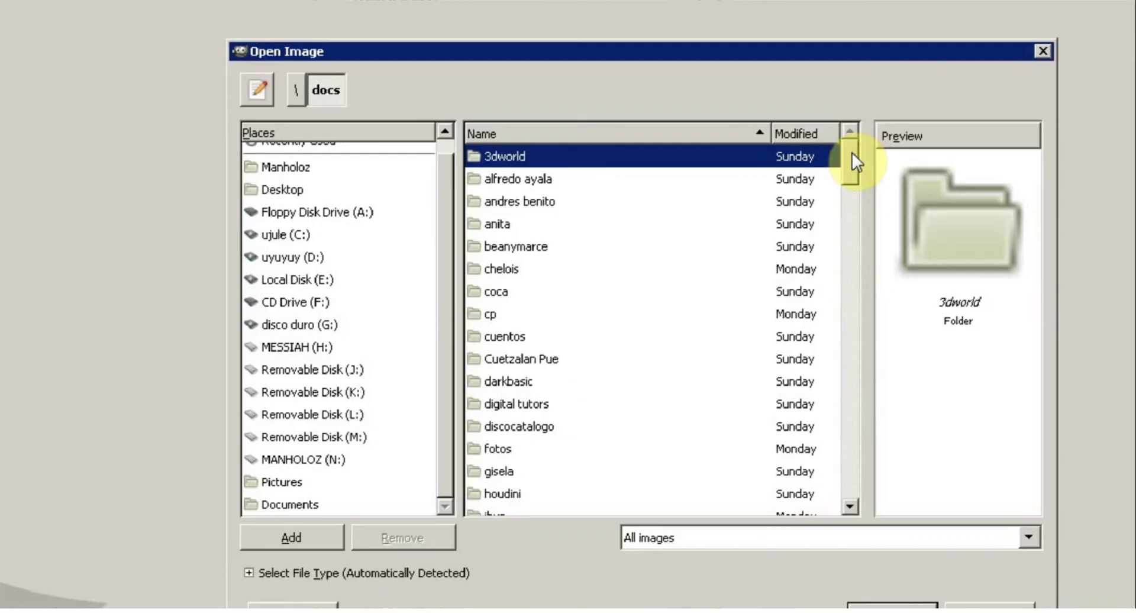
drag(852, 172, 839, 272)
double_click(517, 169)
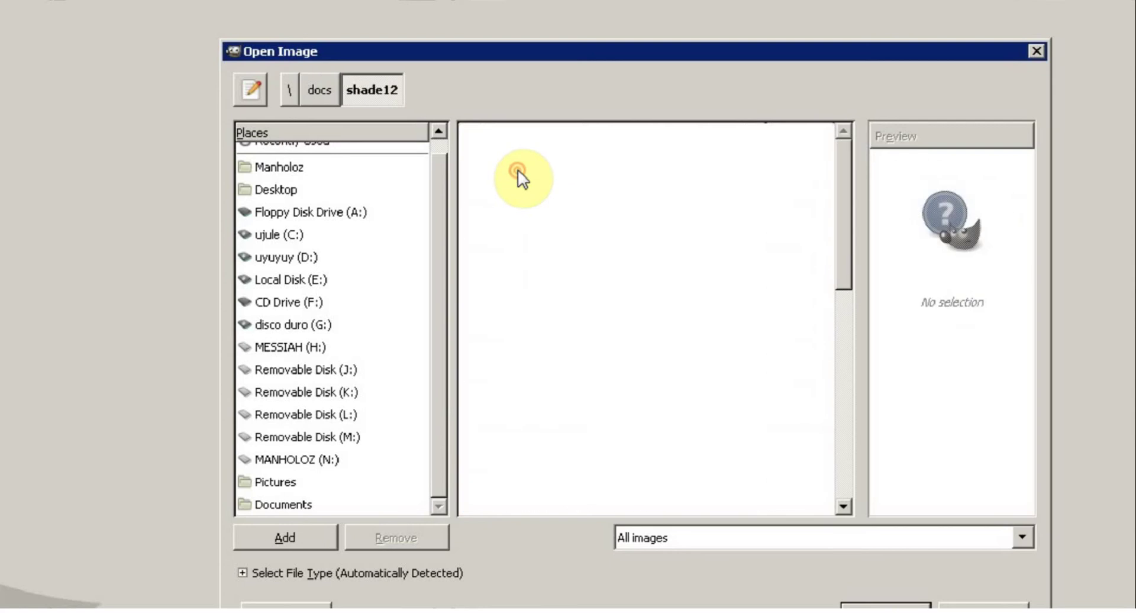
double_click(510, 201)
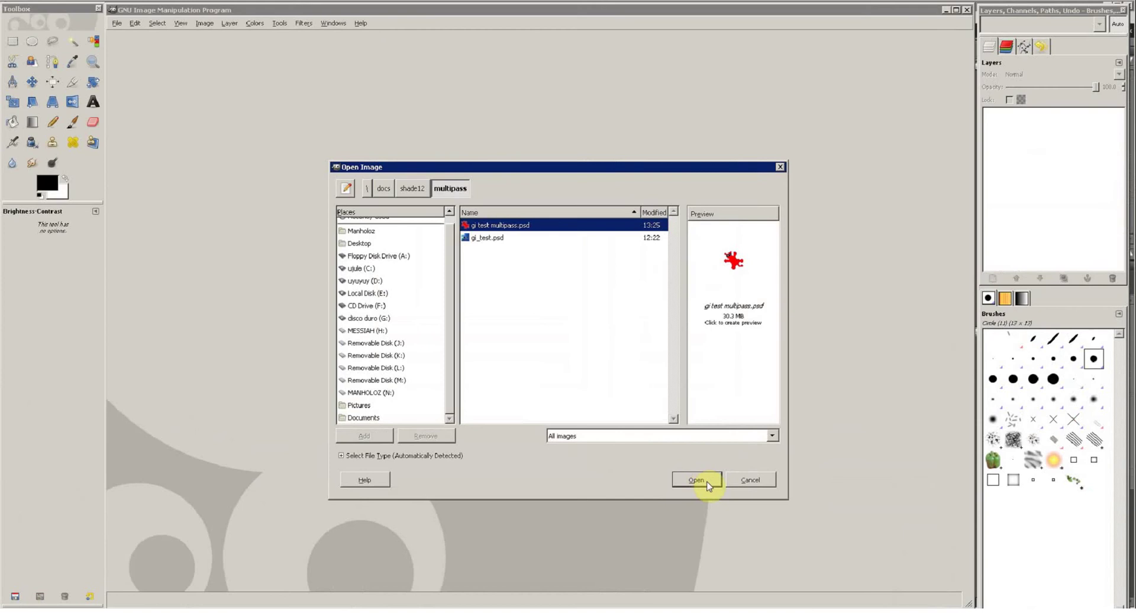
click(708, 483)
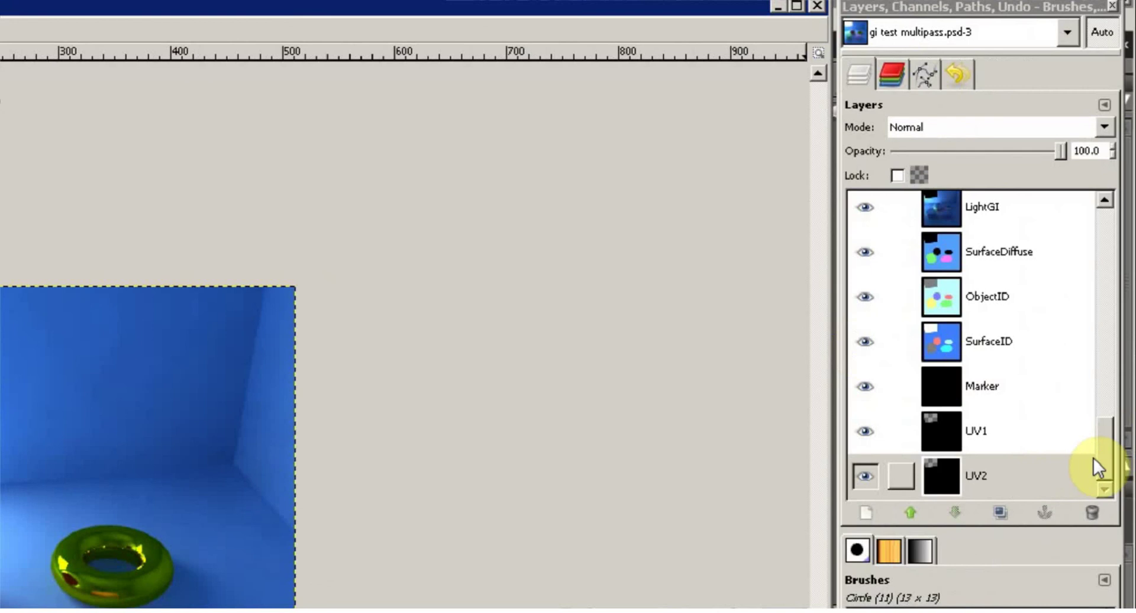
Look through the layers of the opened PSD and compare them with the pass list in Shade's multipass settings.
drag(1105, 457, 1103, 220)
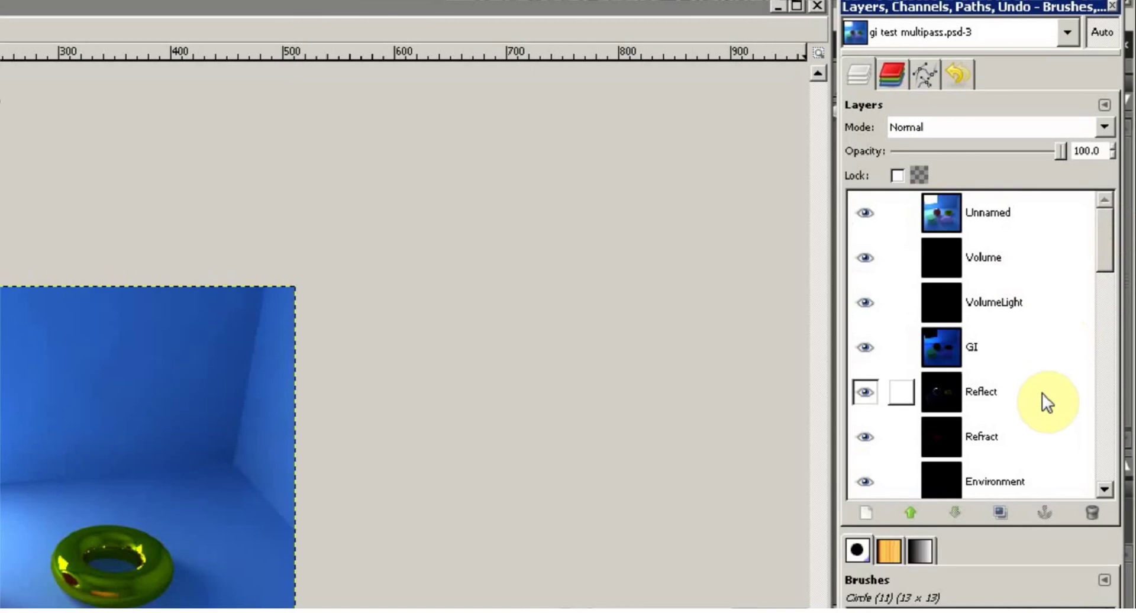
drag(1100, 263, 1104, 300)
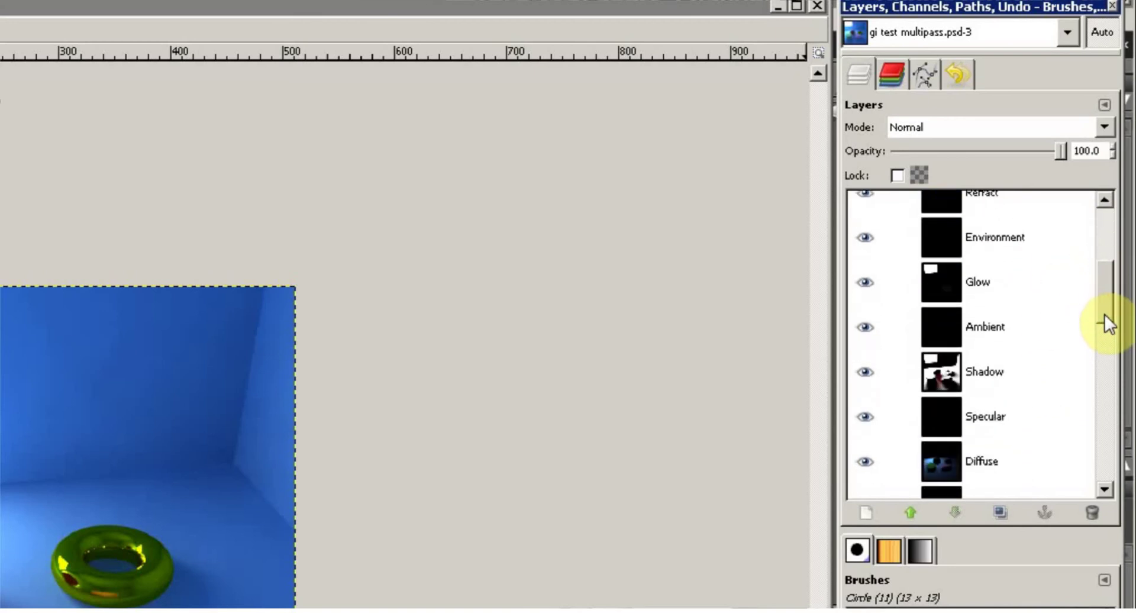
drag(1105, 316, 1089, 457)
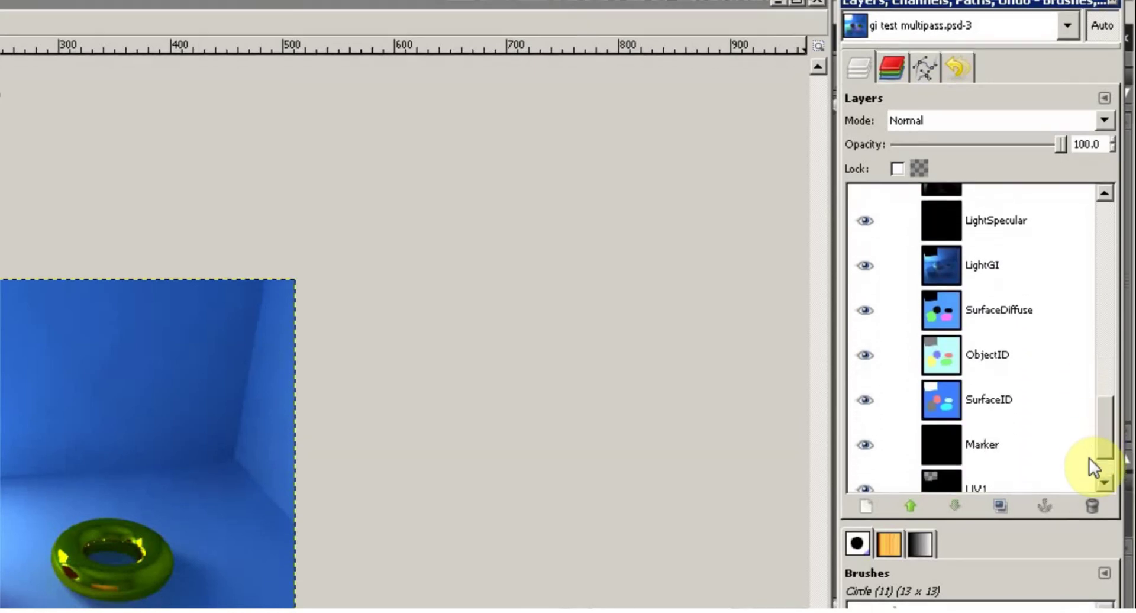
click(1076, 469)
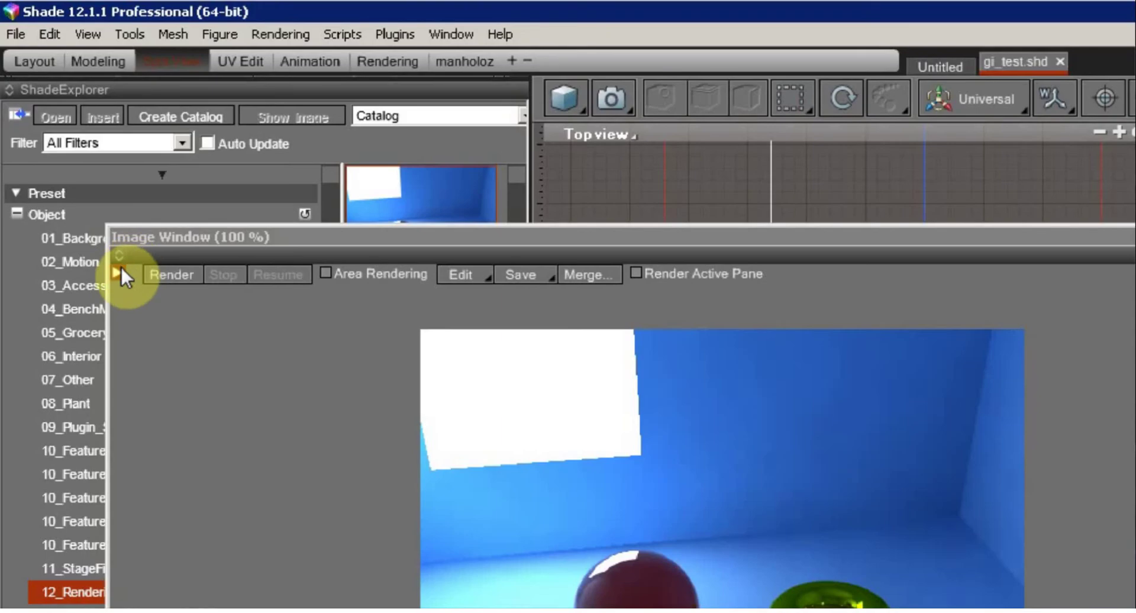
click(96, 223)
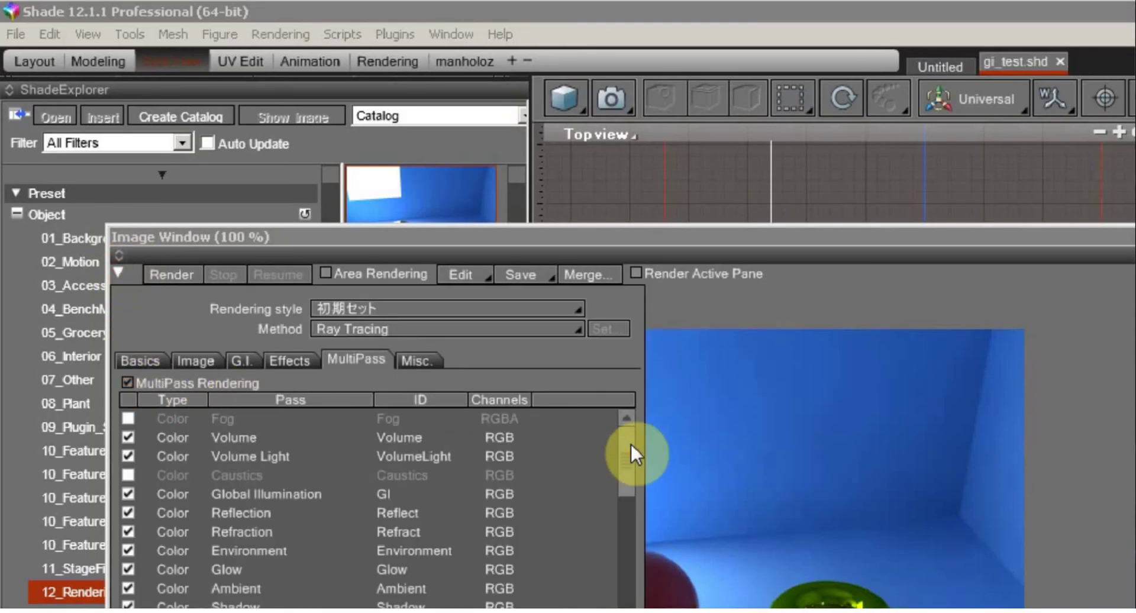
scroll(634, 455, down, 1)
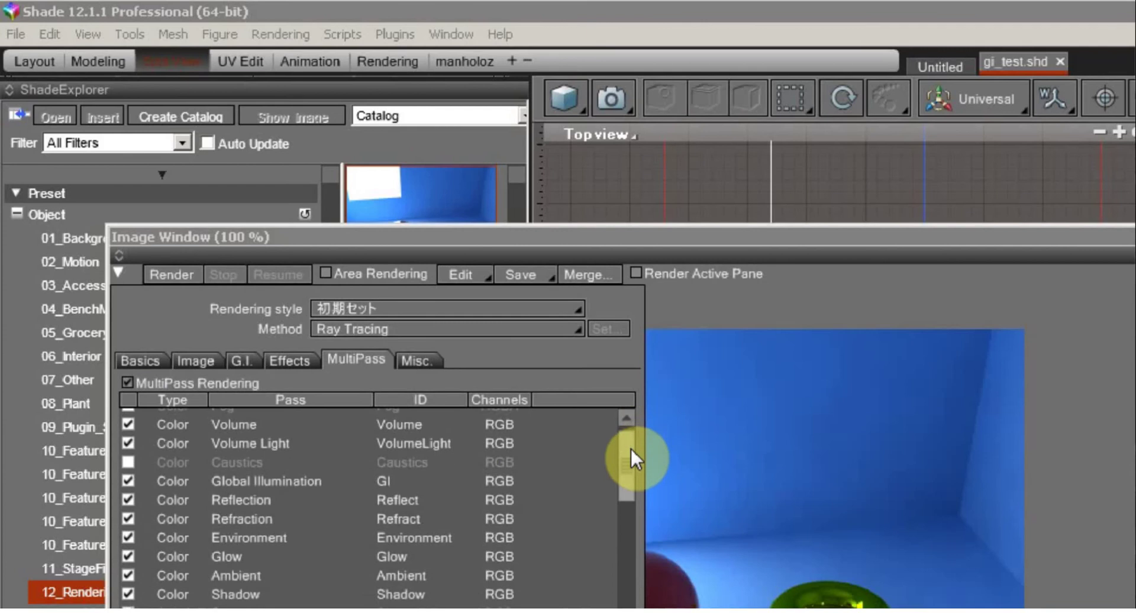
click(627, 424)
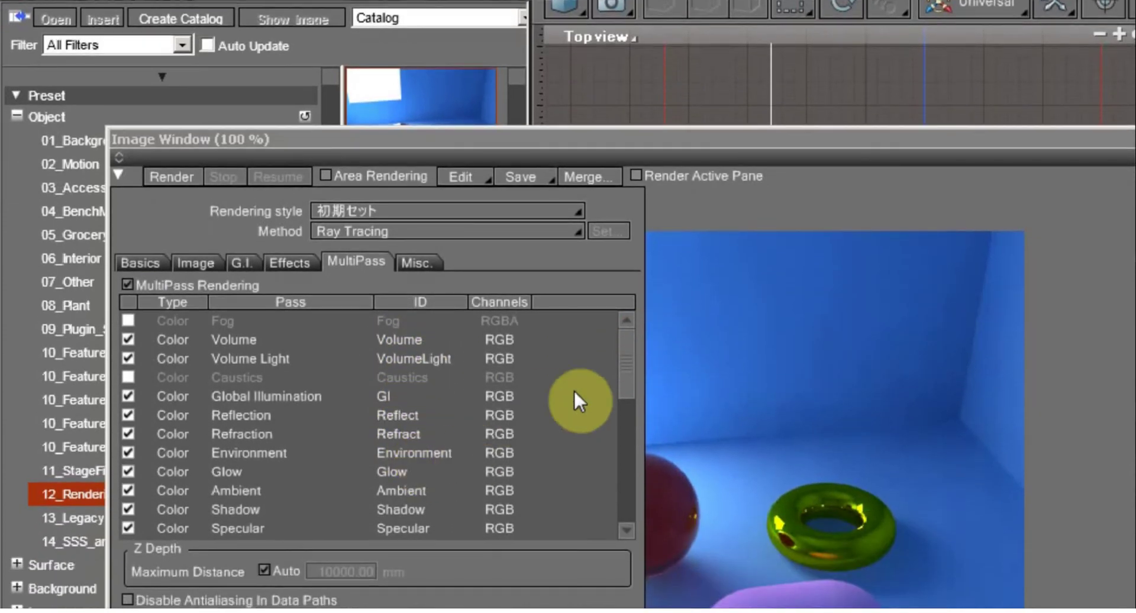
drag(623, 363, 622, 442)
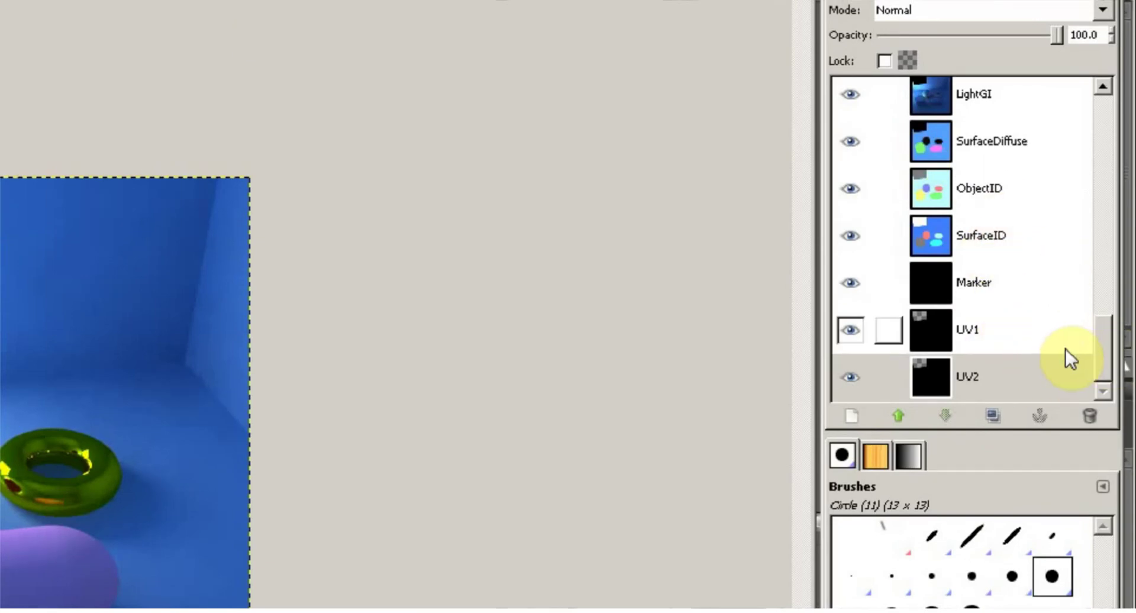
Switch back to GIMP and rename the topmost layer, Unnamed, as Beauty Render from Shade.
drag(1096, 350, 1080, 84)
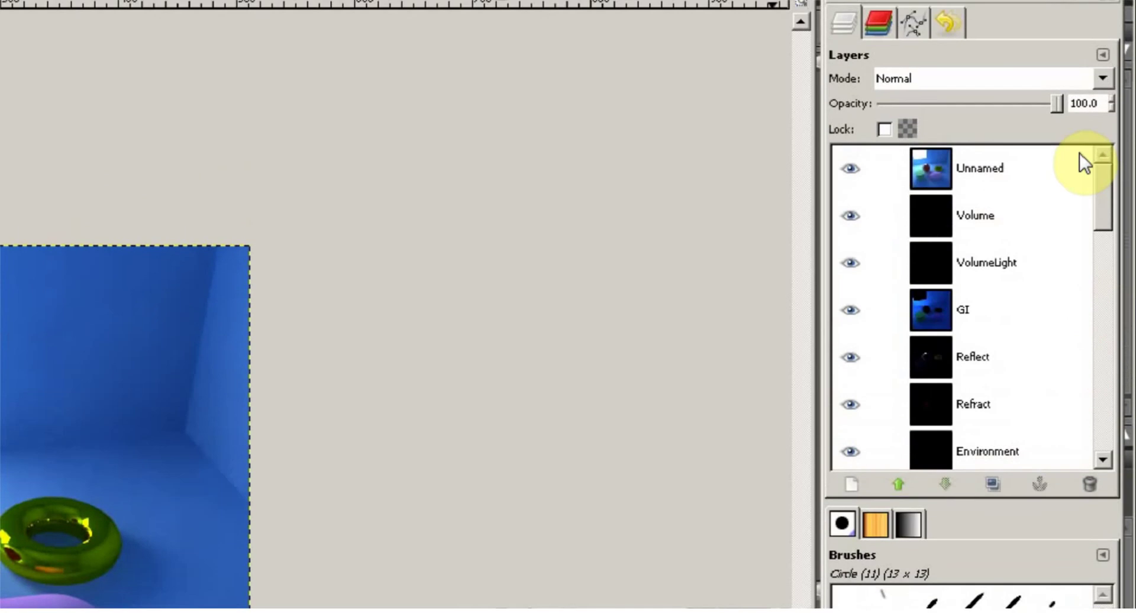
click(1011, 168)
double_click(988, 168)
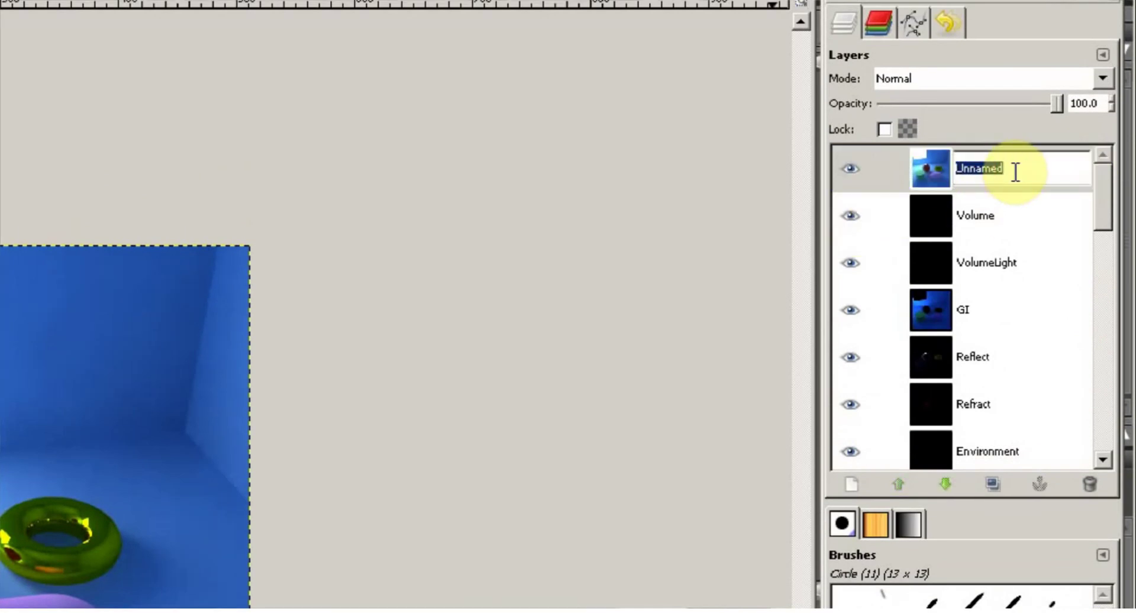
text(B)
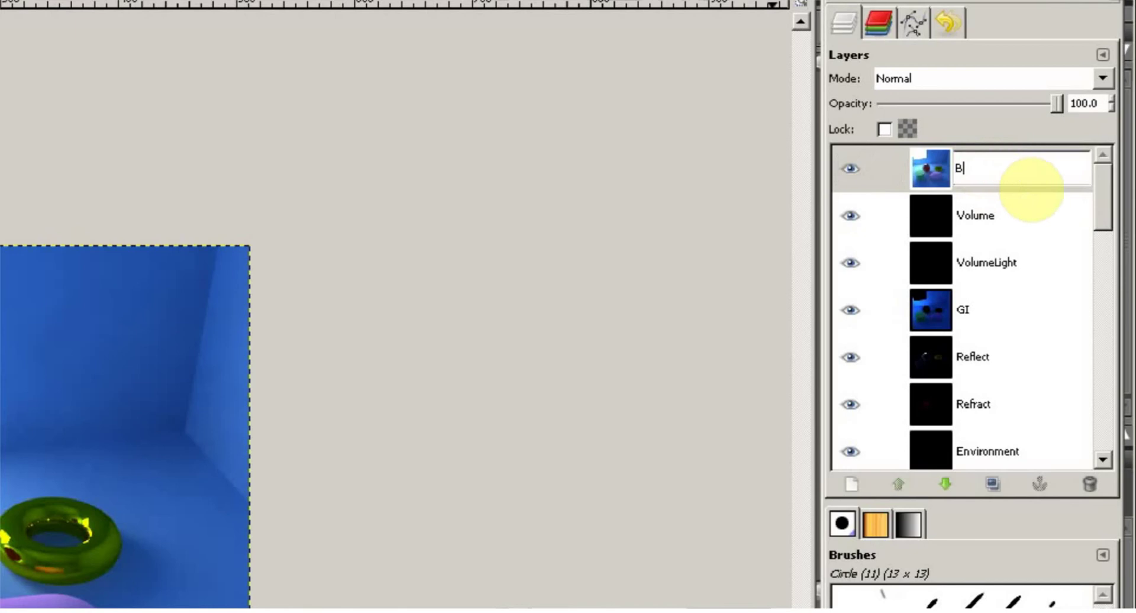
text(eauty Render from)
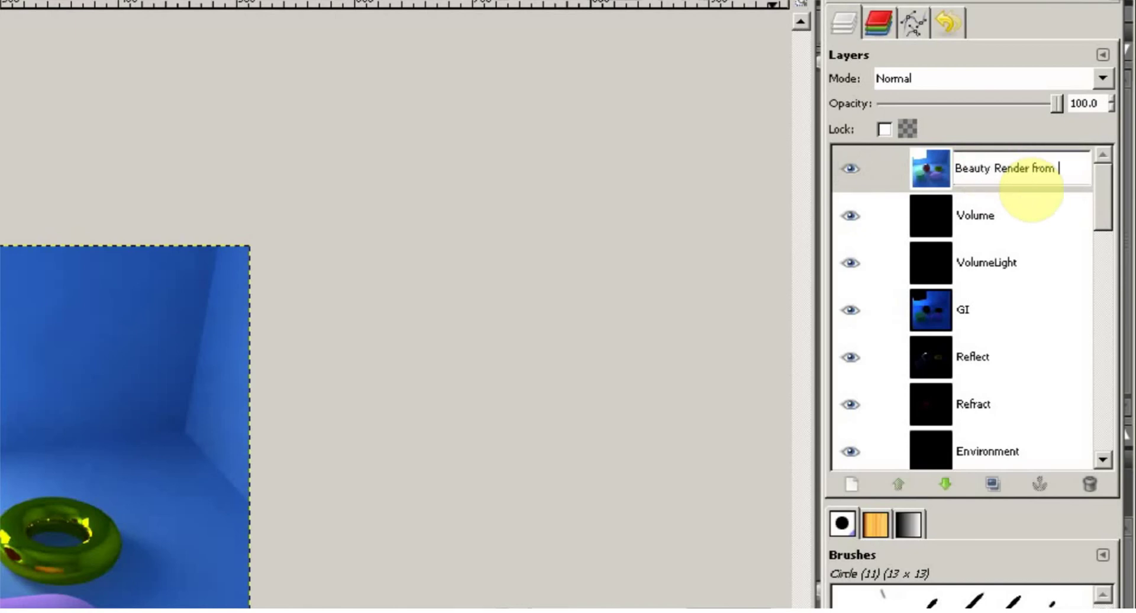
text( Shade)
key(Return)
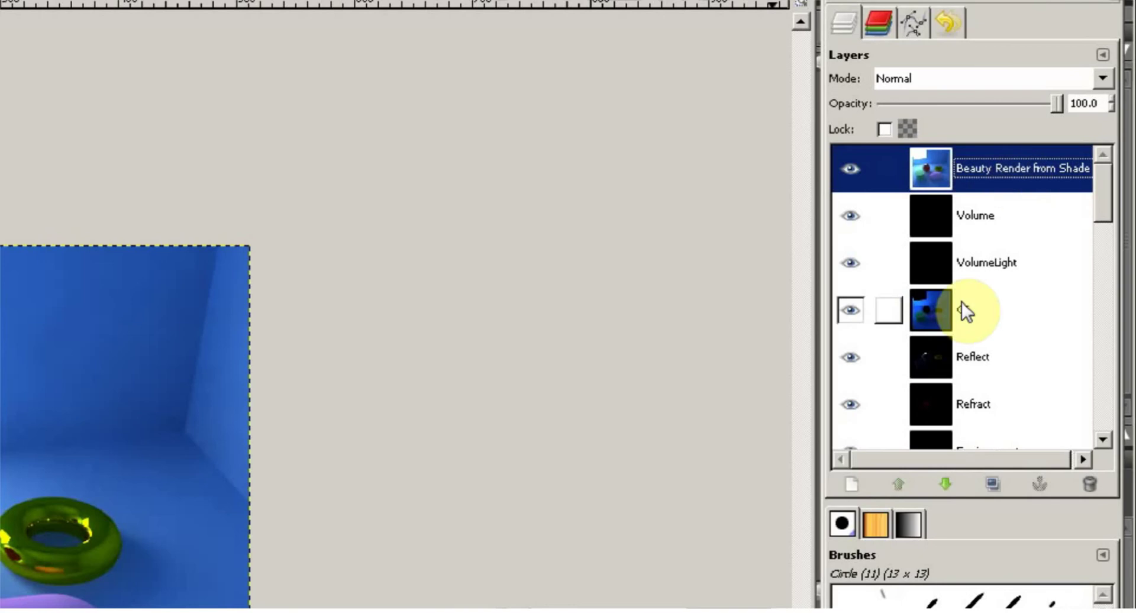
Hide the Volume, VolumeLight, GI, Reflect and Refract layers.
click(851, 217)
click(852, 264)
click(854, 309)
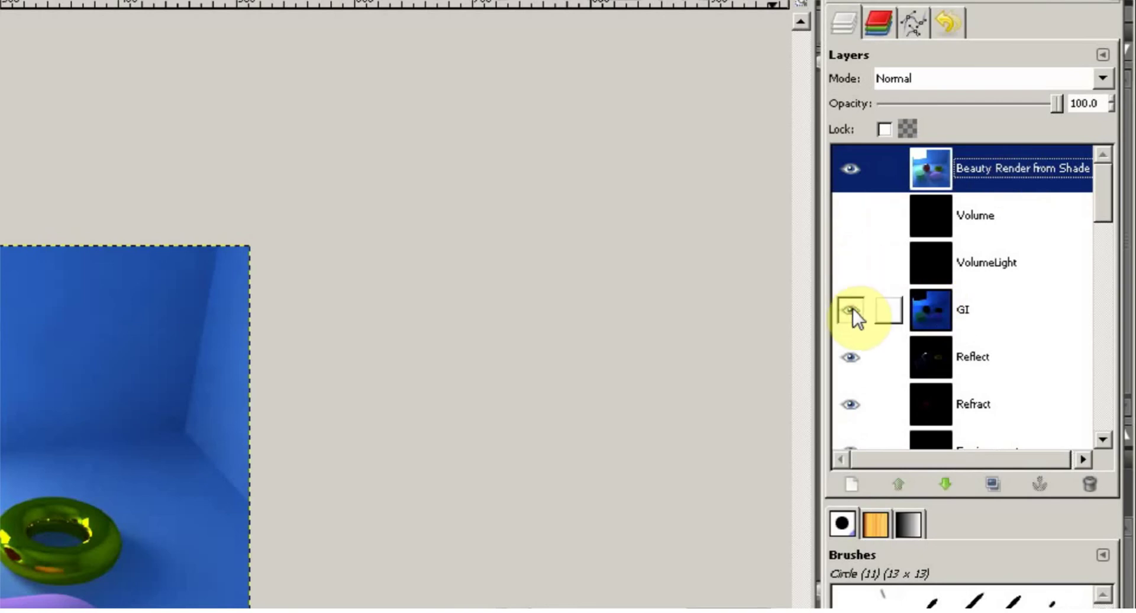
click(853, 358)
click(851, 403)
Hide the Environment, Glow, Ambient and Shadow layers.
scroll(1109, 246, down, 5)
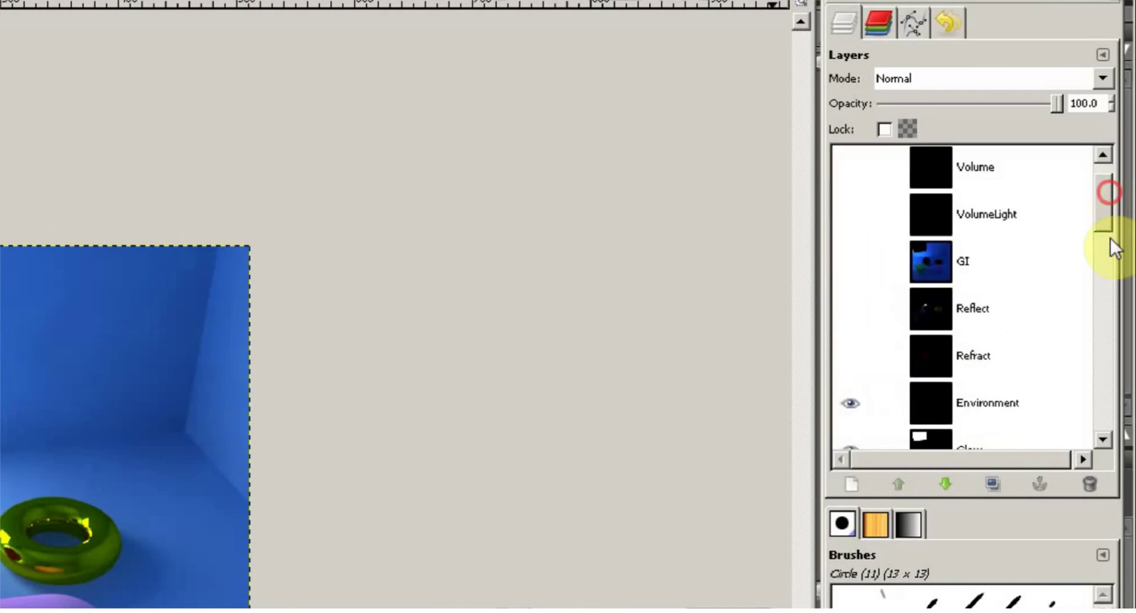
scroll(1093, 245, up, 2)
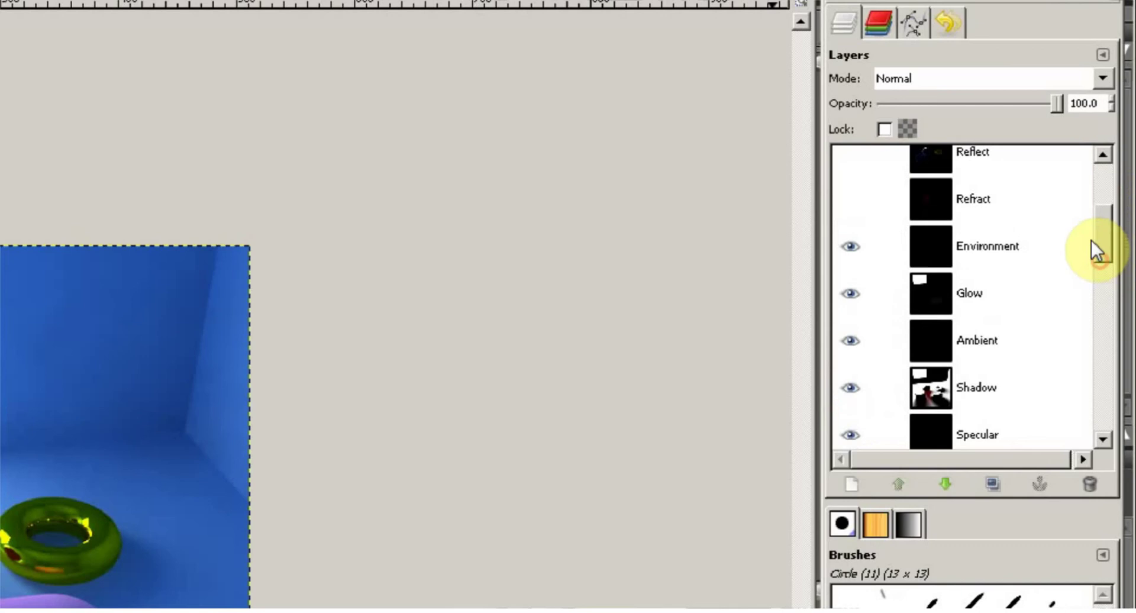
click(850, 246)
click(851, 293)
click(850, 341)
drag(858, 413, 926, 404)
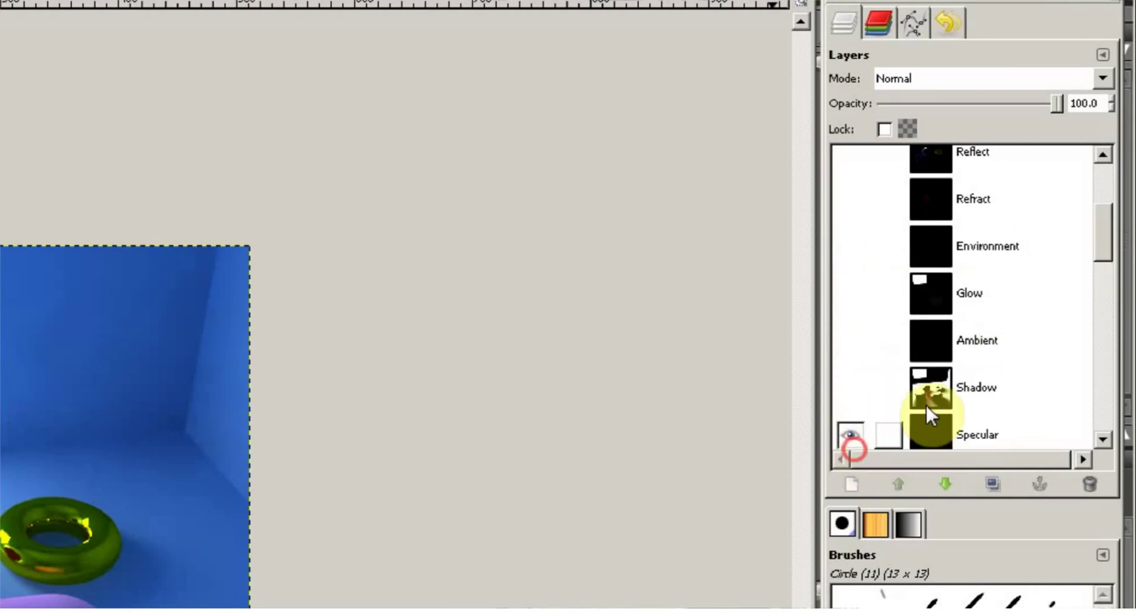
Hide the Specular, Diffuse, Background, PreEffect and Transparency layers.
drag(1098, 247, 1103, 292)
click(850, 211)
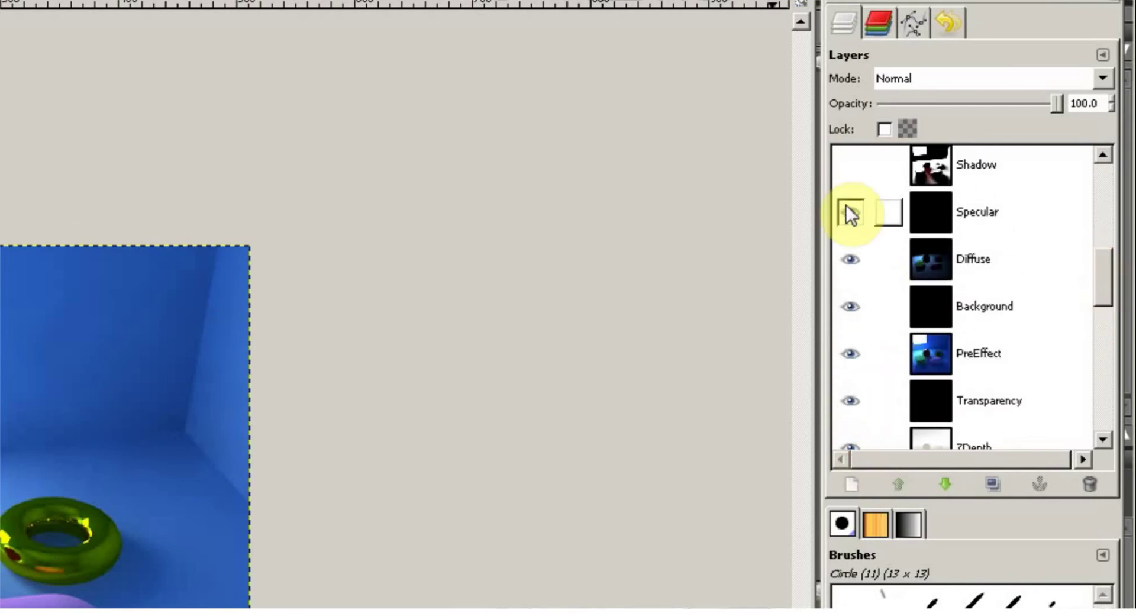
click(851, 259)
click(851, 306)
click(850, 353)
click(851, 401)
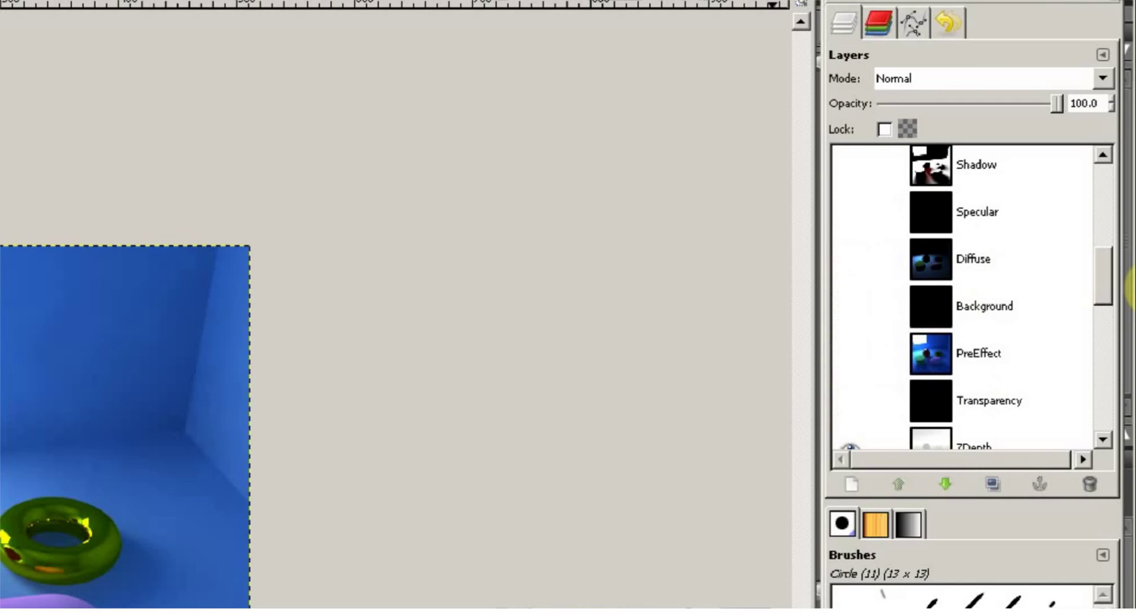
Hide the ZDepth, ZDepthN, Position, XYNormal, Normal and LightDiffuse layers.
drag(1102, 285, 1104, 335)
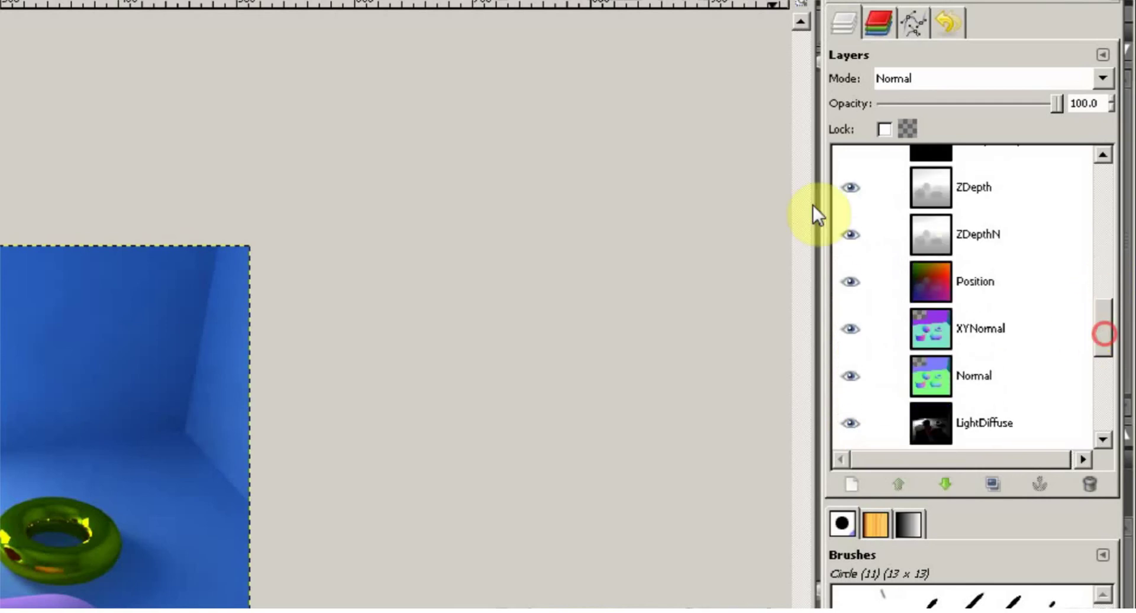
click(850, 187)
click(850, 234)
click(850, 282)
click(850, 329)
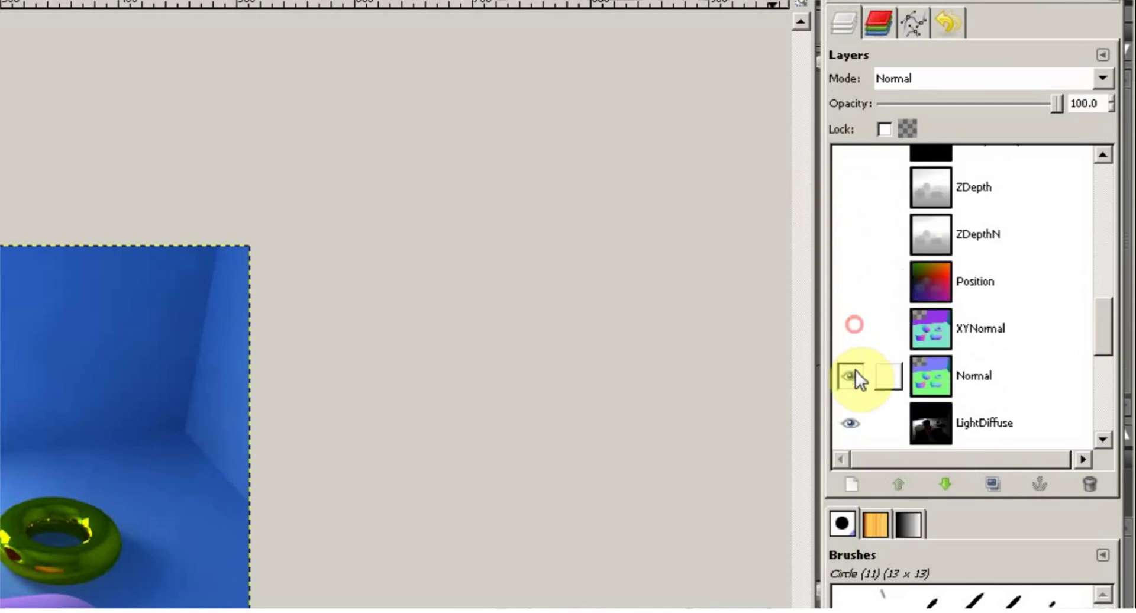
click(850, 376)
click(850, 423)
Hide the LightSpecular, LightGI, SurfaceDiffuse, ObjectID, SurfaceID, Marker, UV1 and UV2 layers.
drag(1104, 335, 1106, 375)
click(852, 225)
click(850, 258)
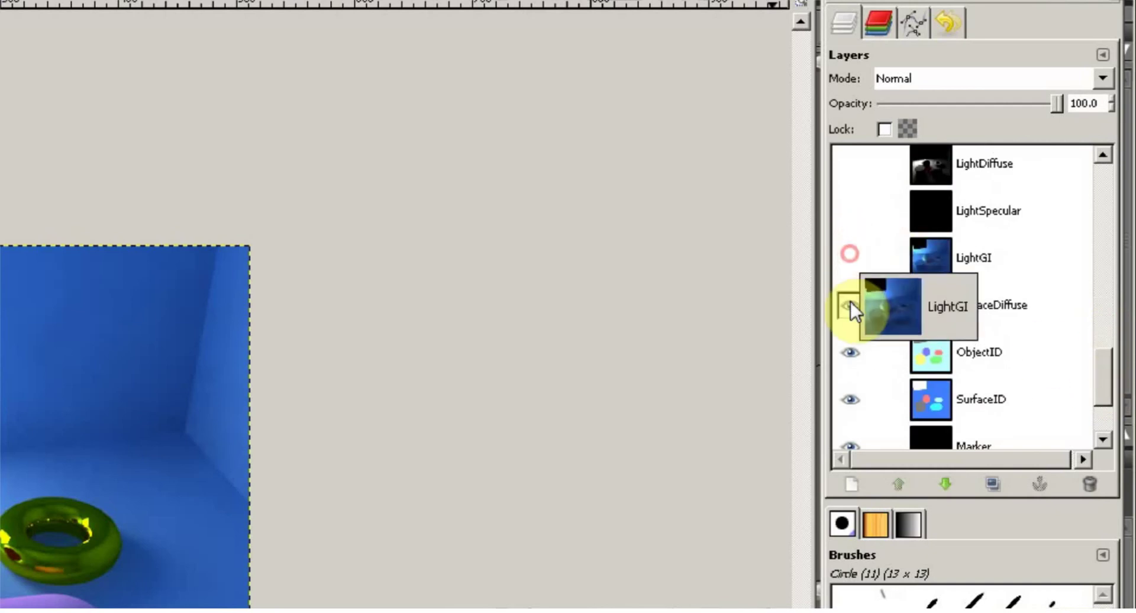
click(851, 305)
click(851, 352)
click(853, 393)
click(852, 438)
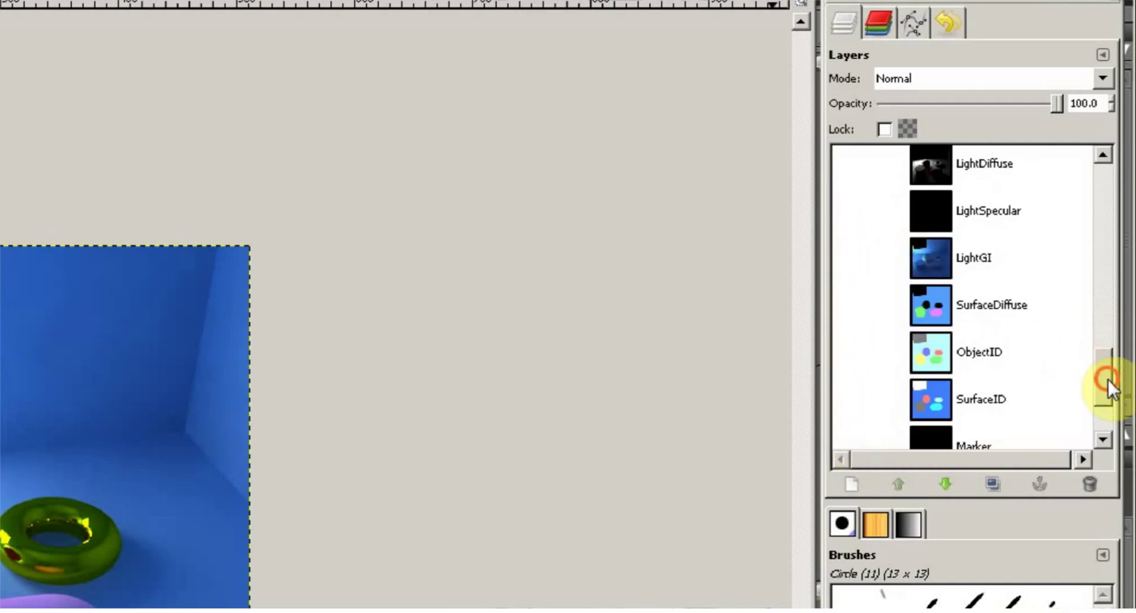
drag(1108, 379, 1113, 165)
click(865, 381)
click(855, 421)
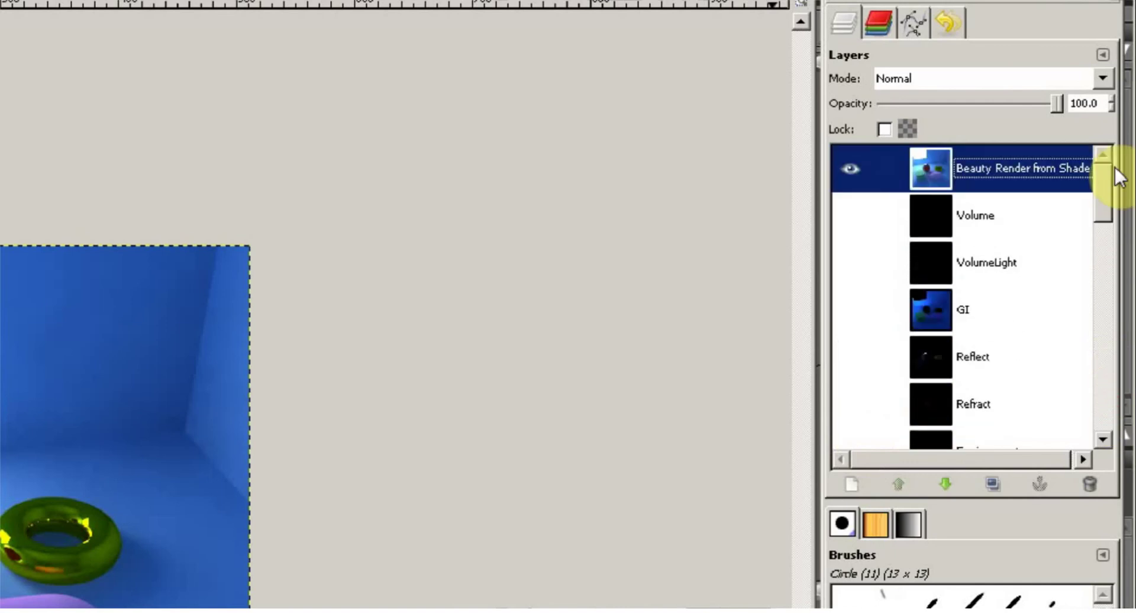
Hide the Beauty Render from Shade layer and show only the Diffuse layer.
click(853, 170)
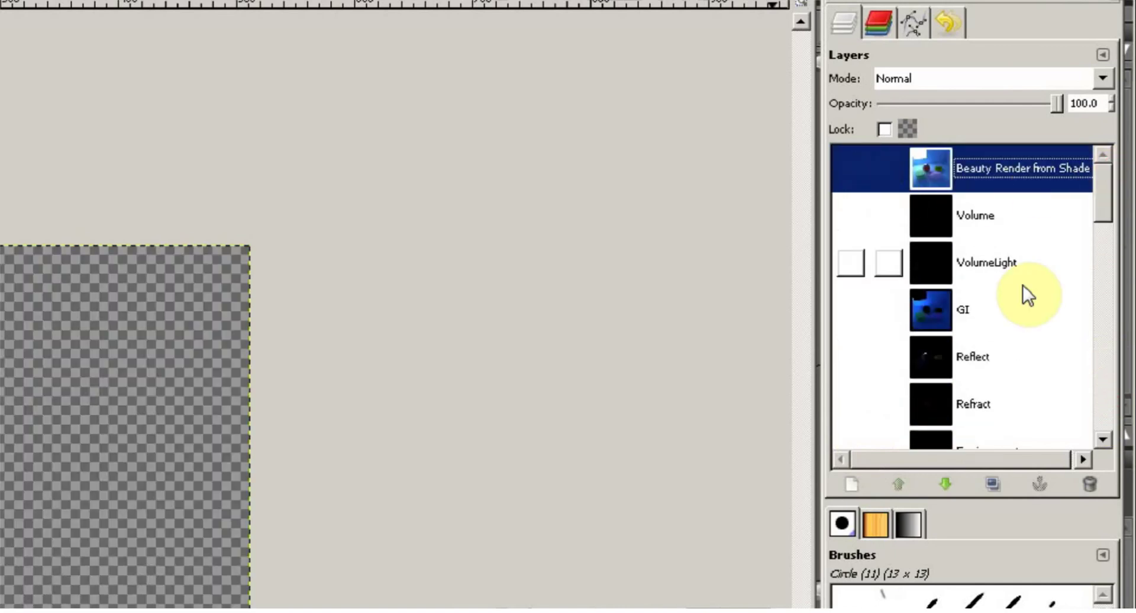
click(1100, 197)
drag(1101, 198, 1100, 261)
click(854, 354)
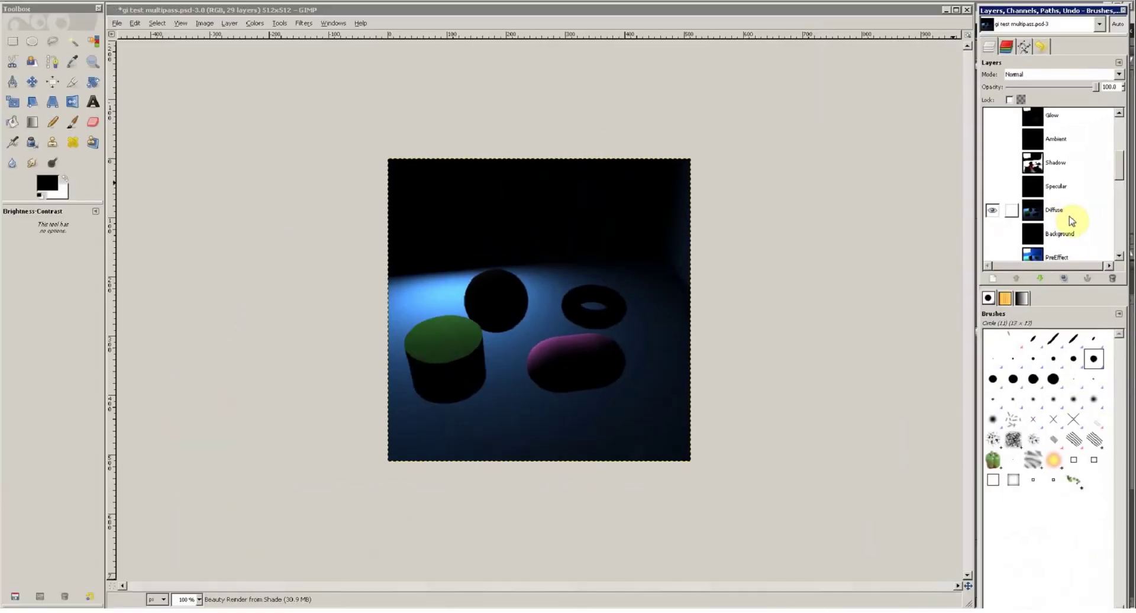
Switch to Shade, set Global Illumination to None in the rendering settings and render the image again.
click(998, 362)
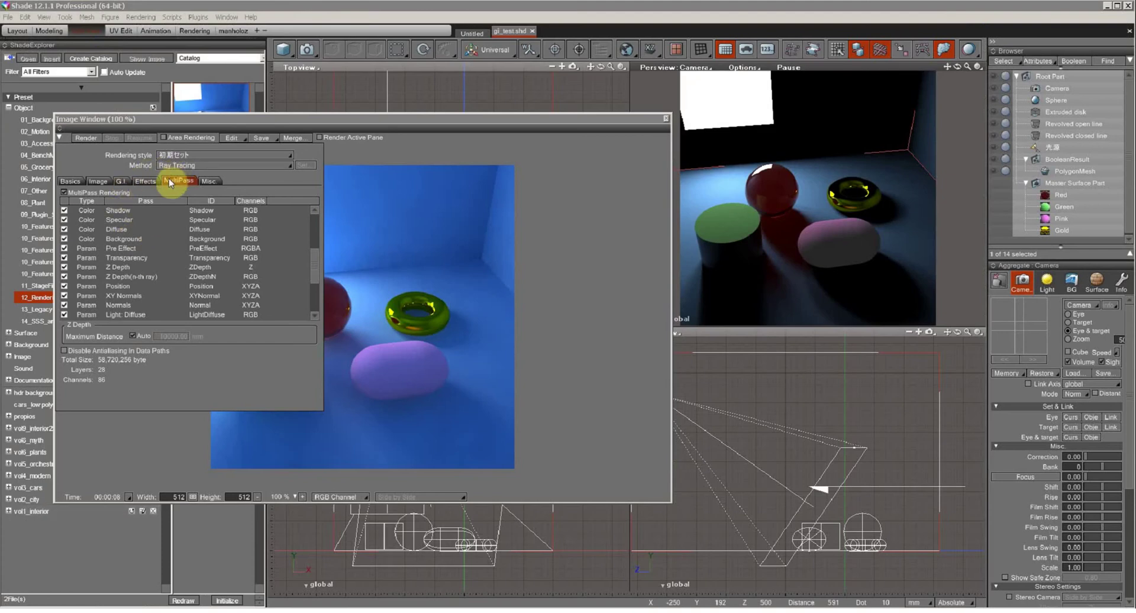
click(122, 181)
click(756, 146)
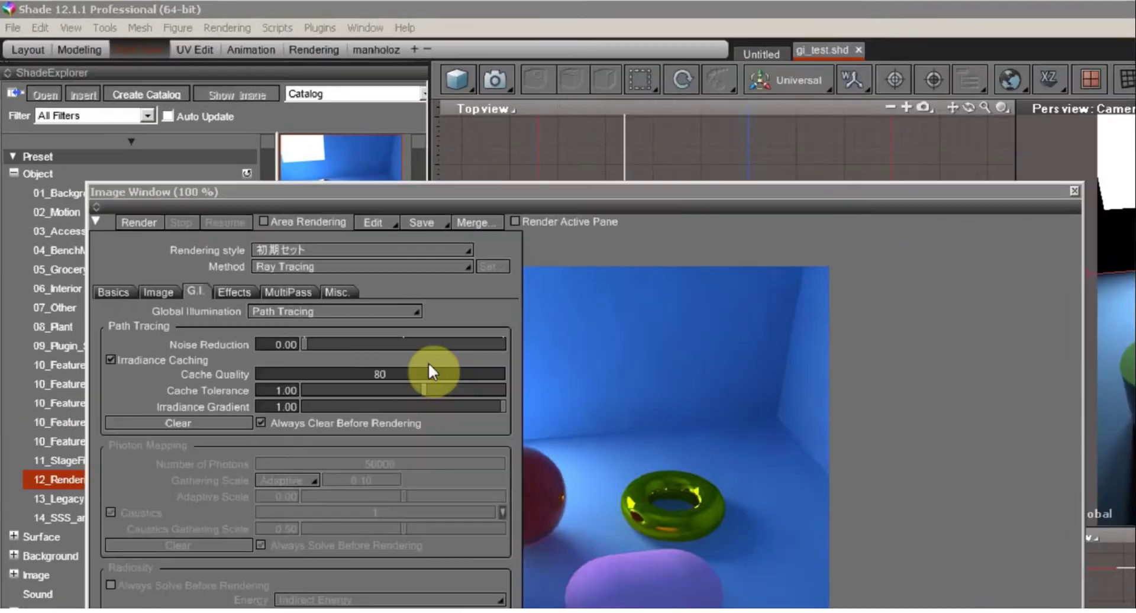
click(401, 311)
click(372, 330)
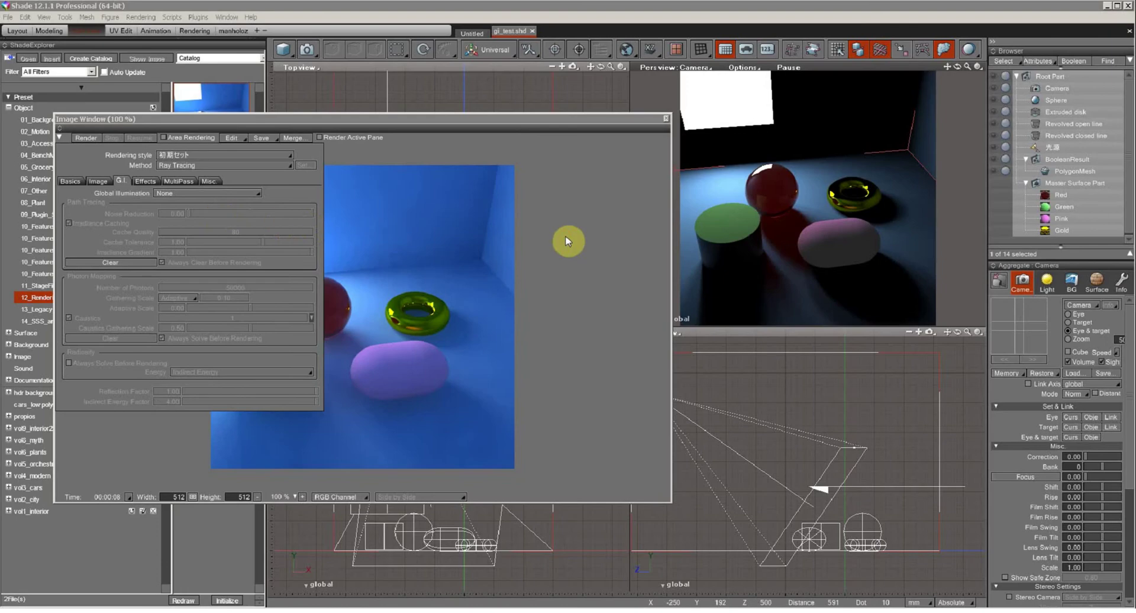
click(567, 240)
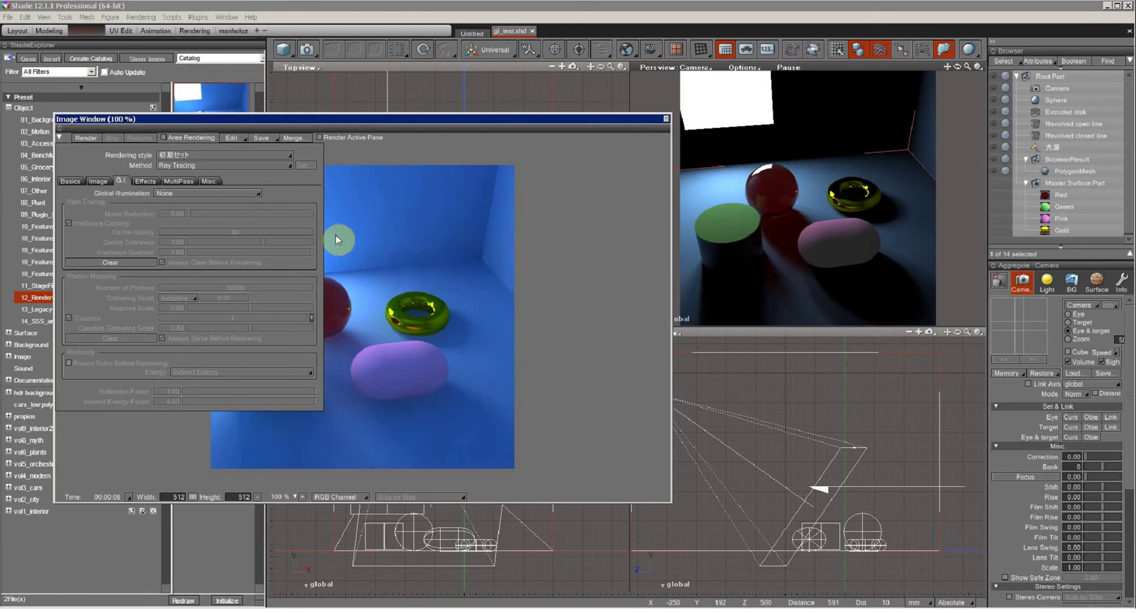
key(ctrl+r)
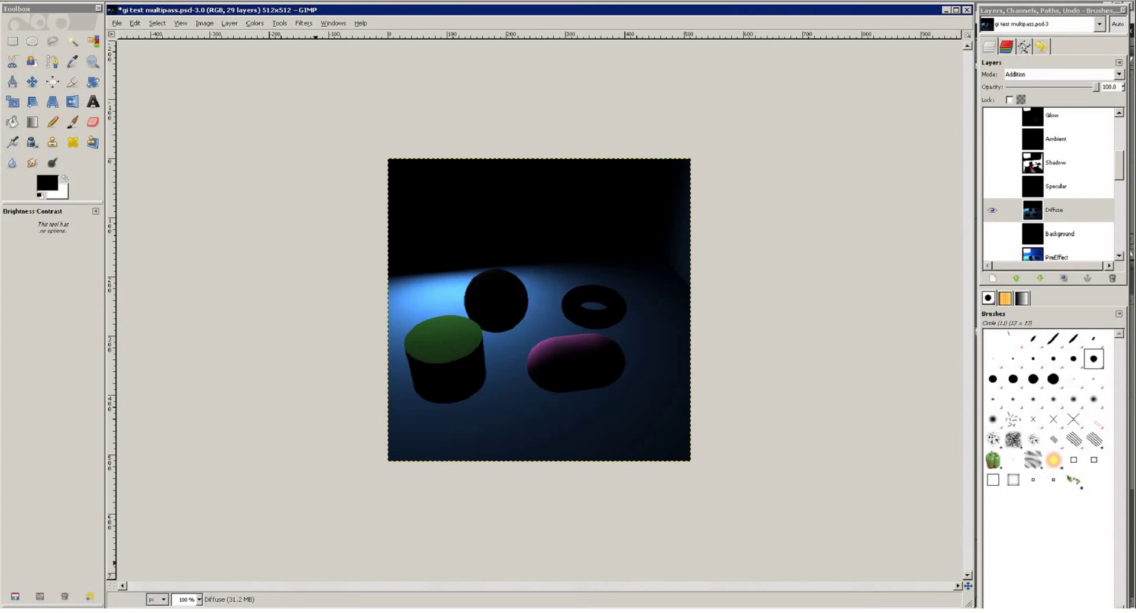
Return to Shade and turn off Reflection, Specular 2, Specular 1, Transparency and Refraction on the Red master surface.
key(alt+Tab)
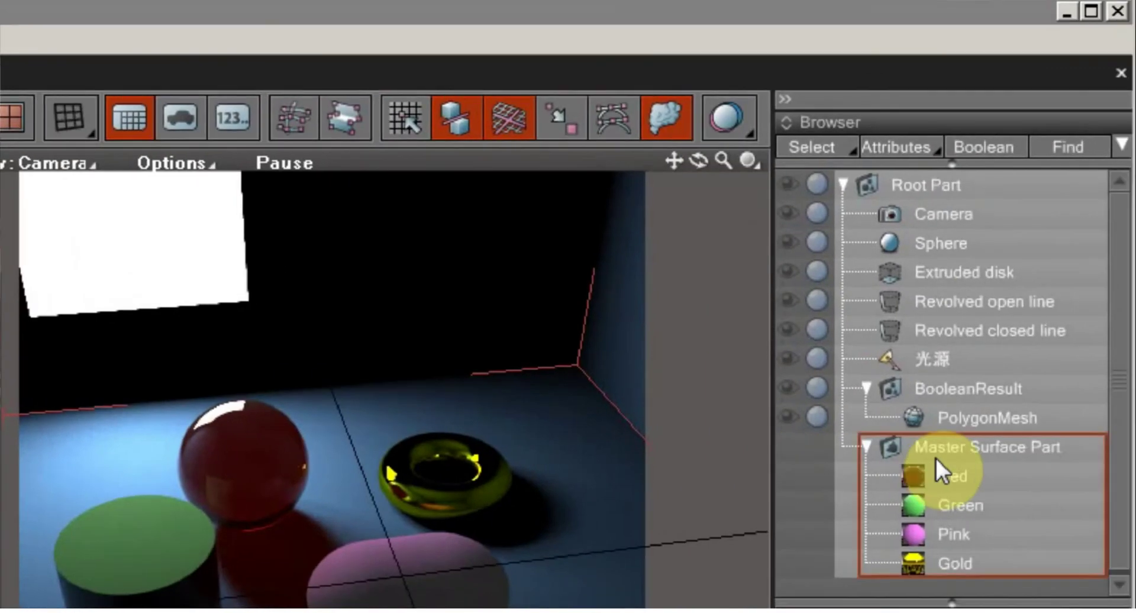
click(938, 468)
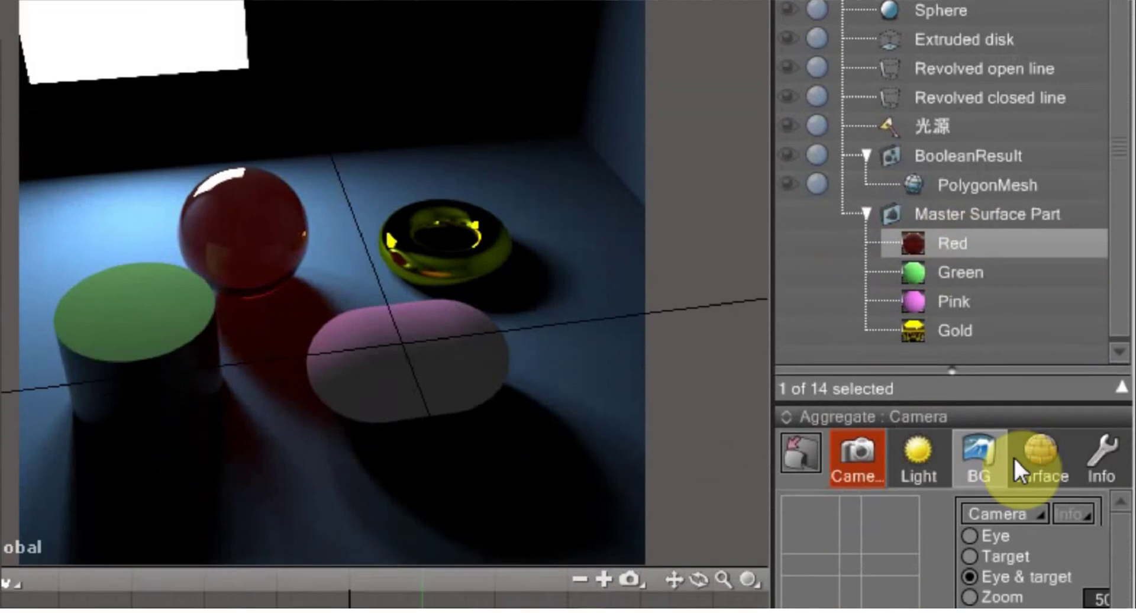
click(1041, 478)
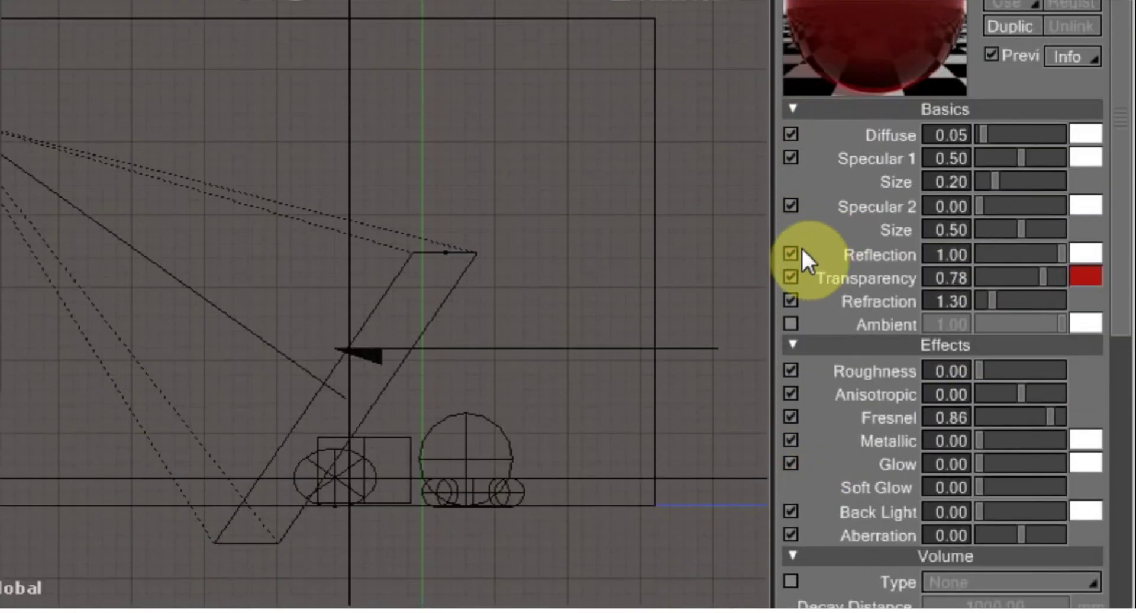
click(792, 254)
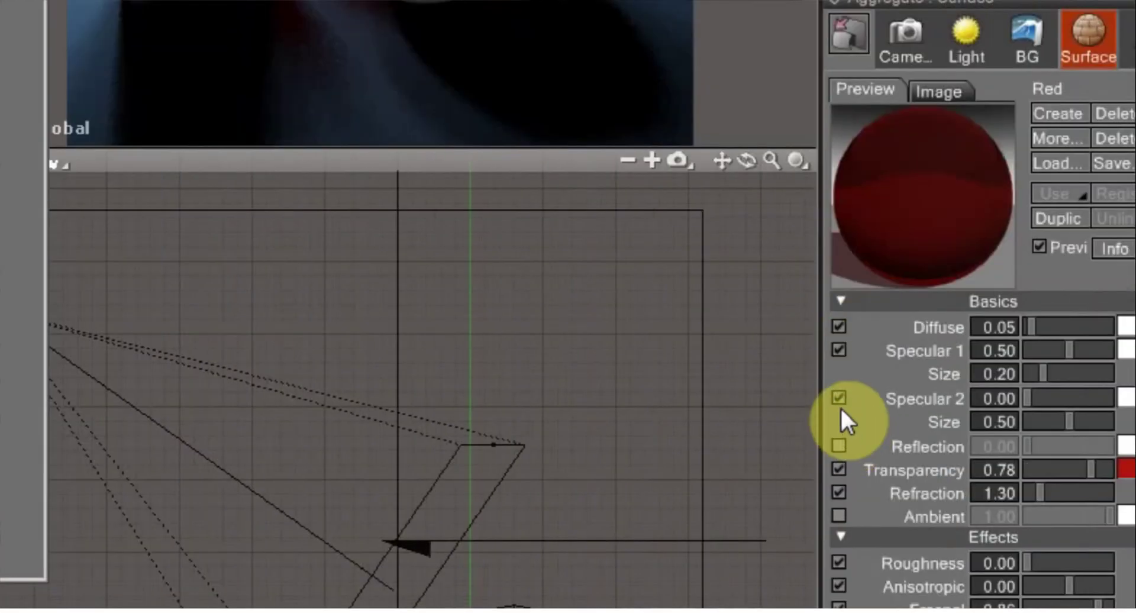
click(840, 398)
click(839, 350)
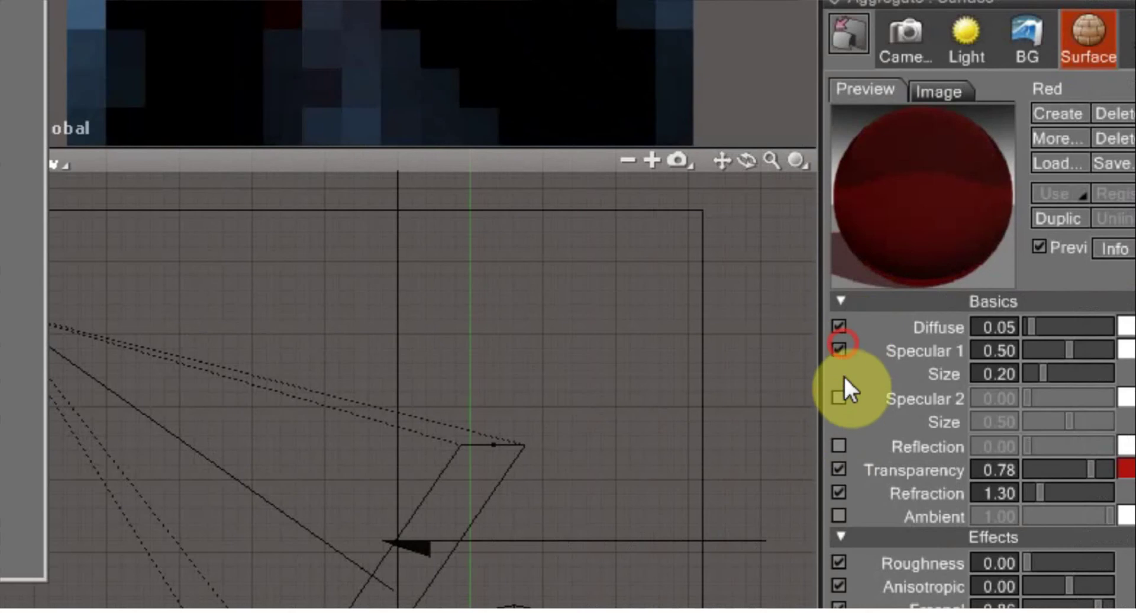
click(839, 470)
click(840, 455)
Turn off Roughness, Anisotropic, Fresnel, Metallic, Glow, Back Light and Aberration in the Red surface's effects.
click(839, 525)
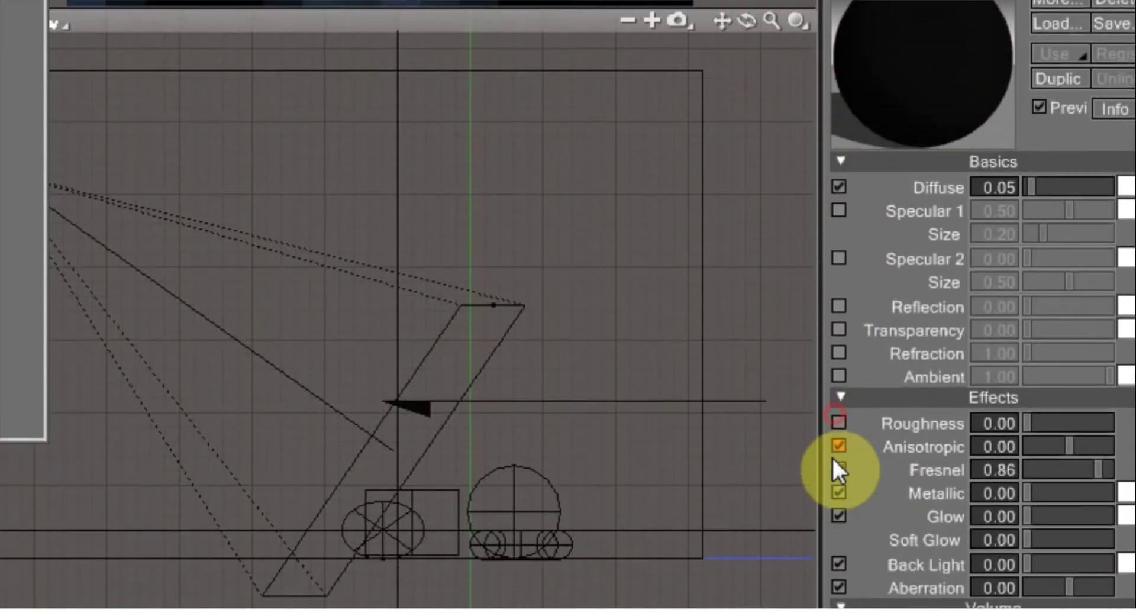
click(839, 547)
click(839, 571)
click(839, 476)
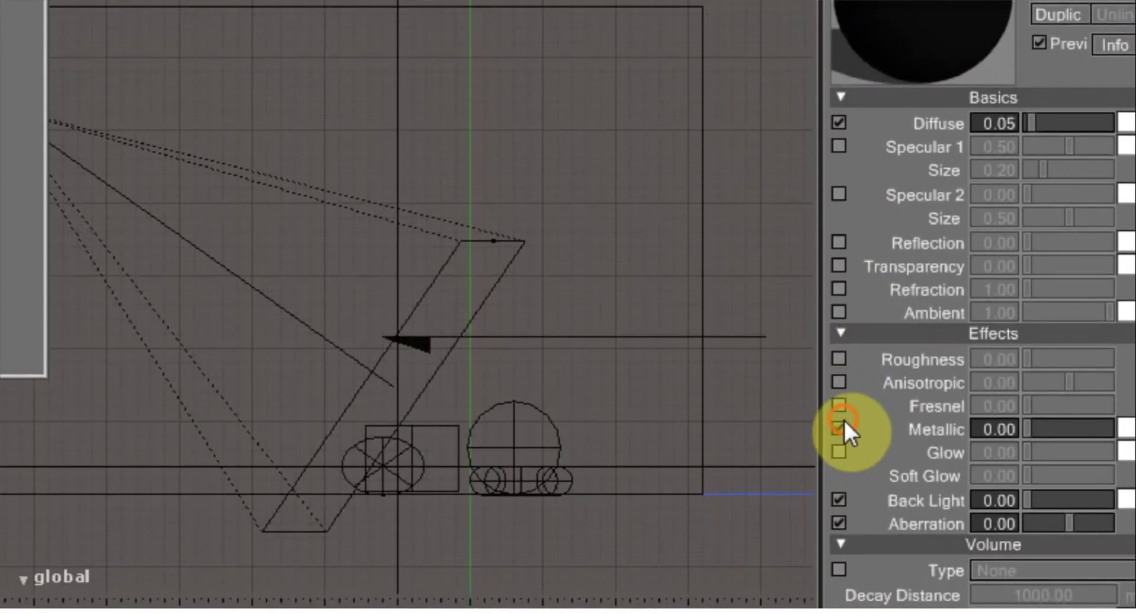
click(839, 452)
click(839, 524)
click(839, 495)
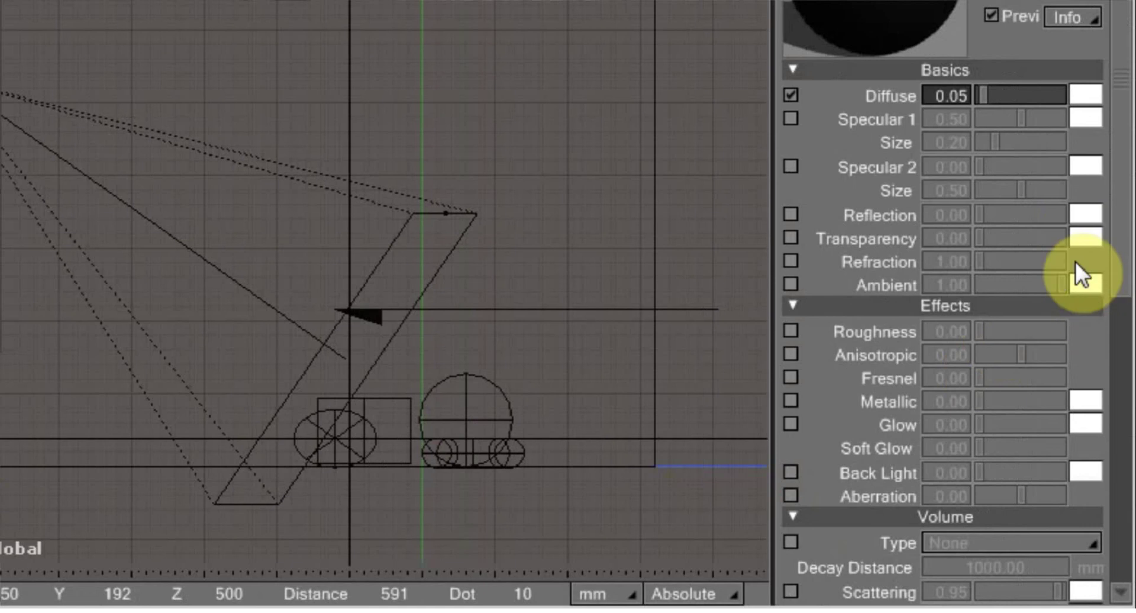
drag(1116, 172, 1115, 415)
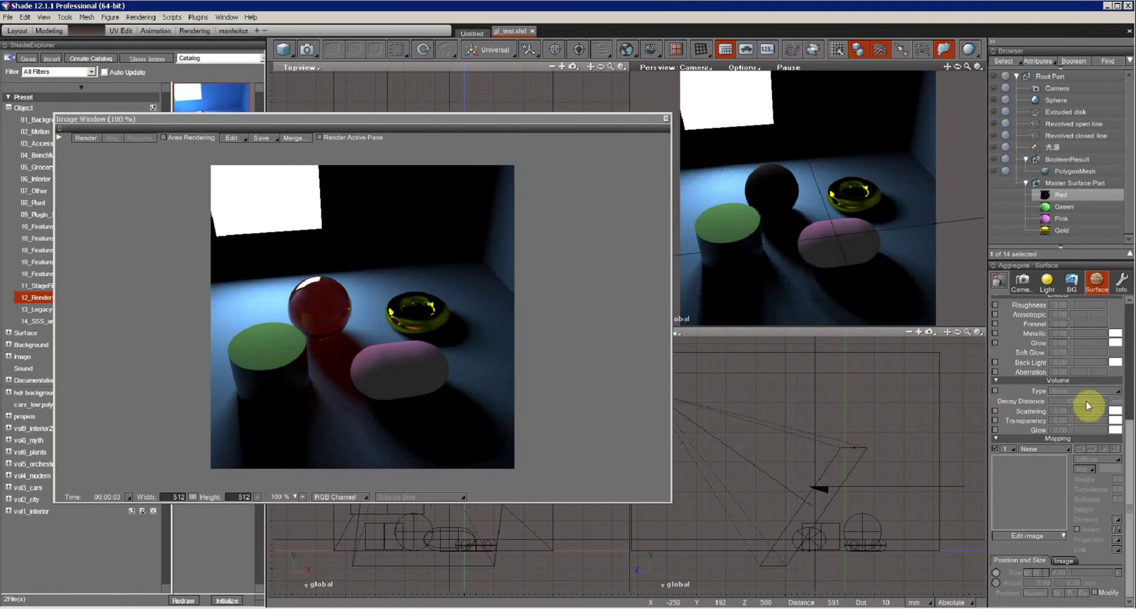
Enable Specular 1 on the Red surface with its intensity and size both set to 0.00.
drag(1130, 455, 1131, 333)
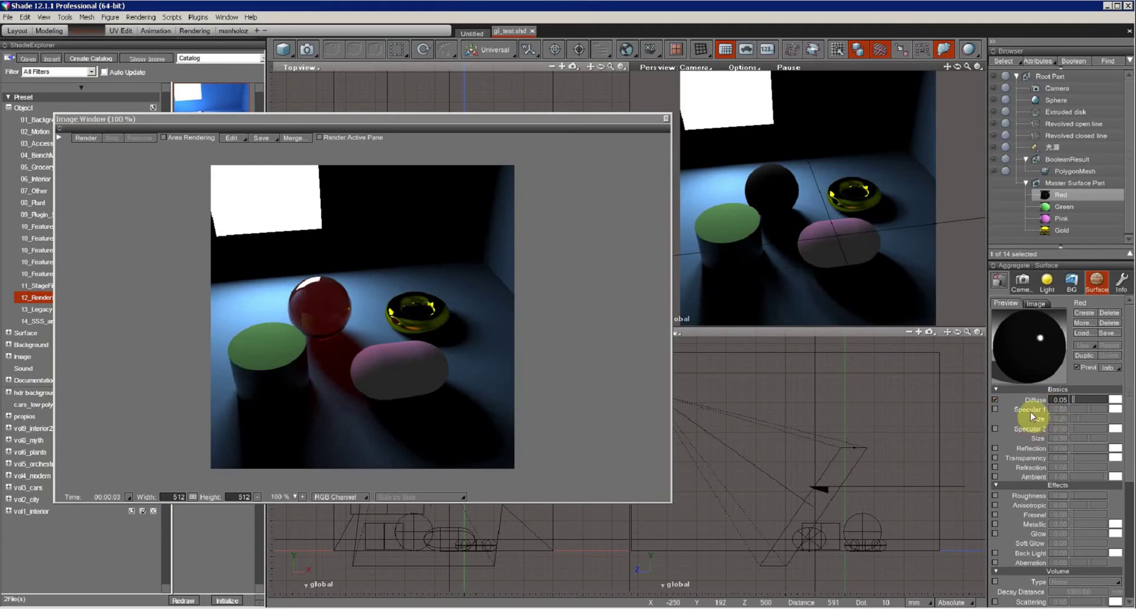
click(1059, 410)
drag(1090, 407, 1086, 418)
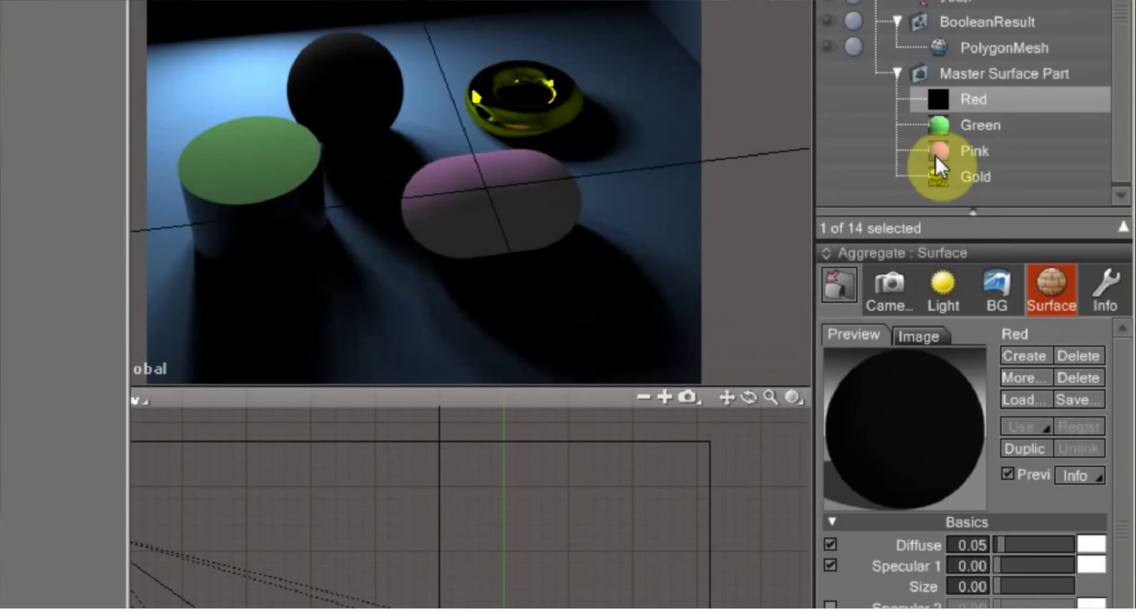
Switch back to GIMP and show the Shadow, GI, Reflect and Refract layers over Diffuse.
click(989, 68)
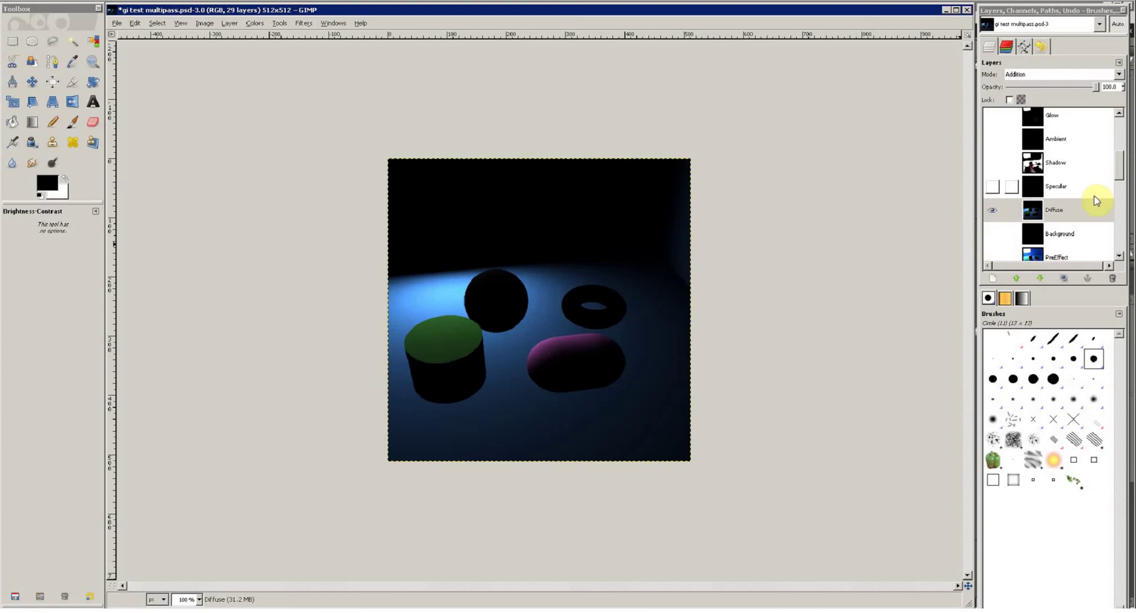
click(998, 164)
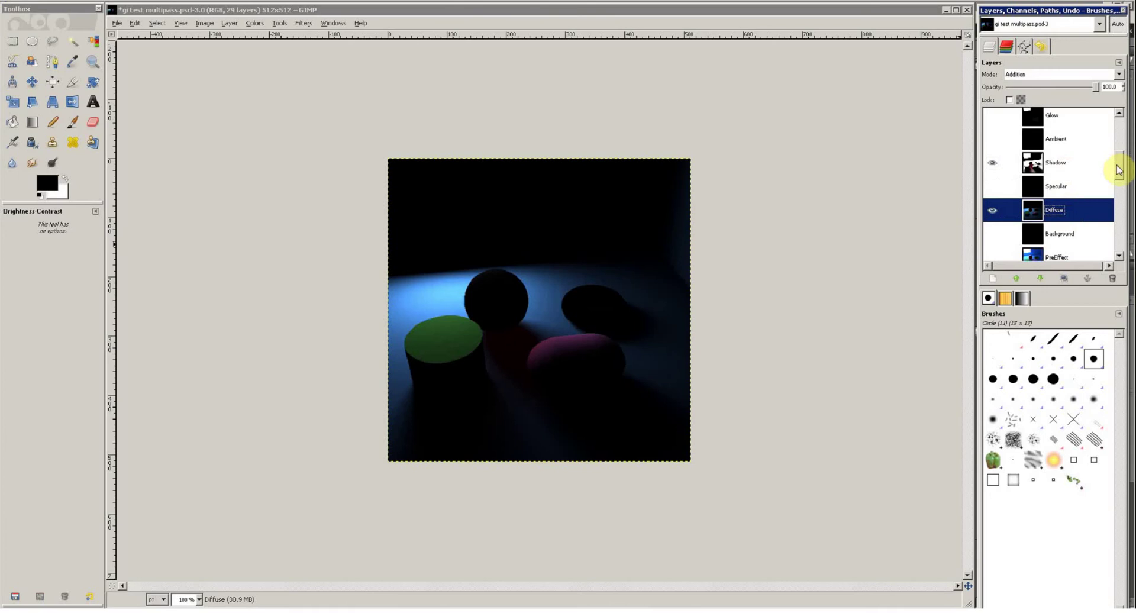
drag(1119, 168, 1120, 144)
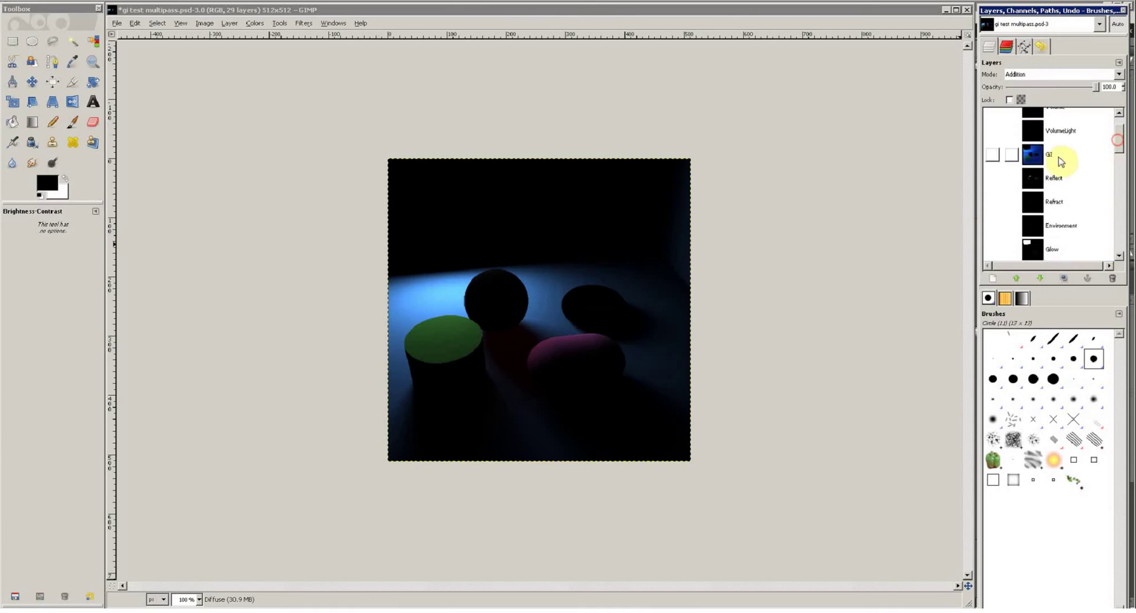
click(994, 155)
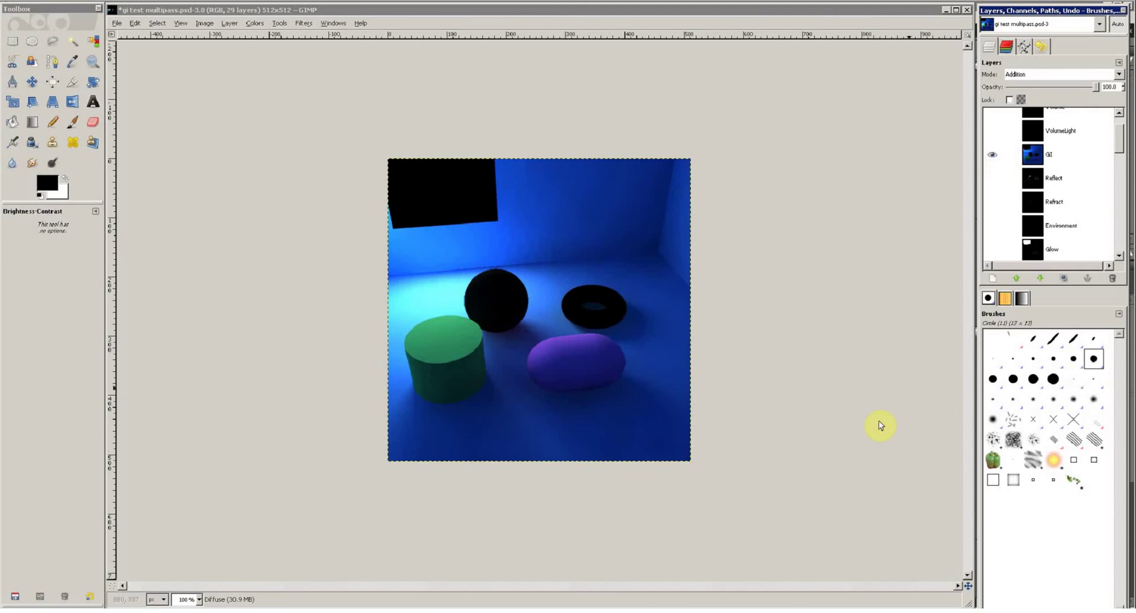
click(994, 181)
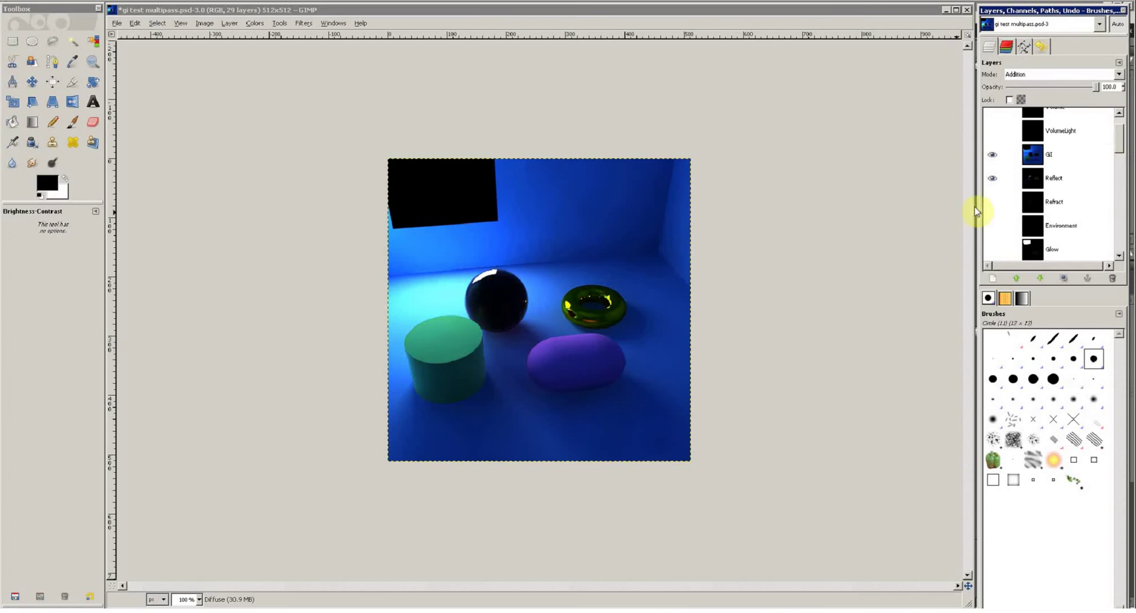
click(992, 203)
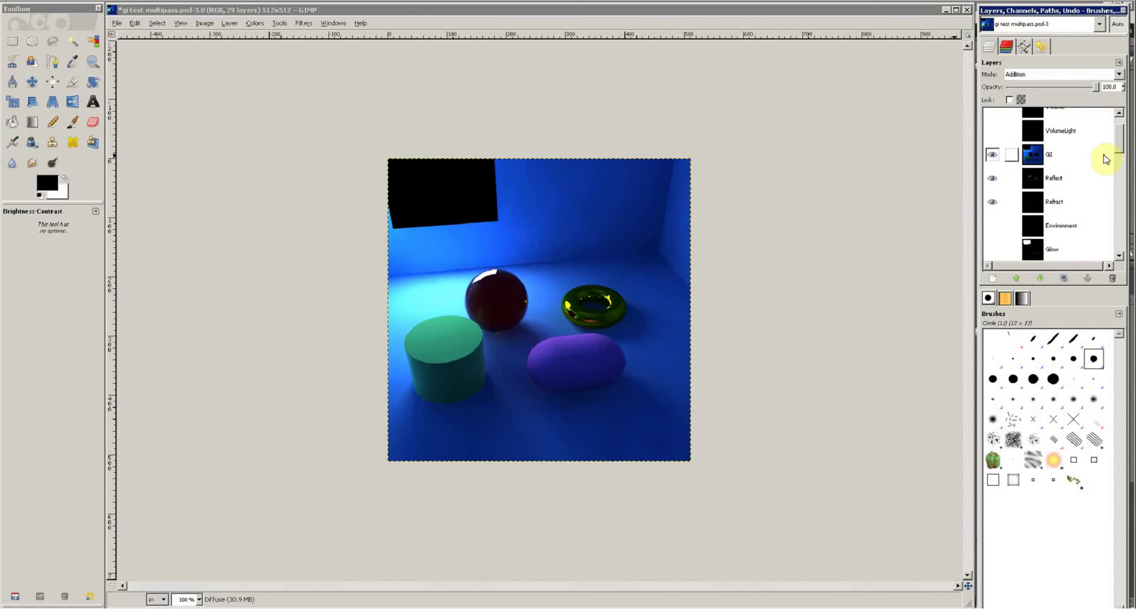
Switch the Environment layer on and off to check its effect, and show the Glow layer.
drag(1121, 139, 1121, 155)
scroll(1120, 154, down, 1)
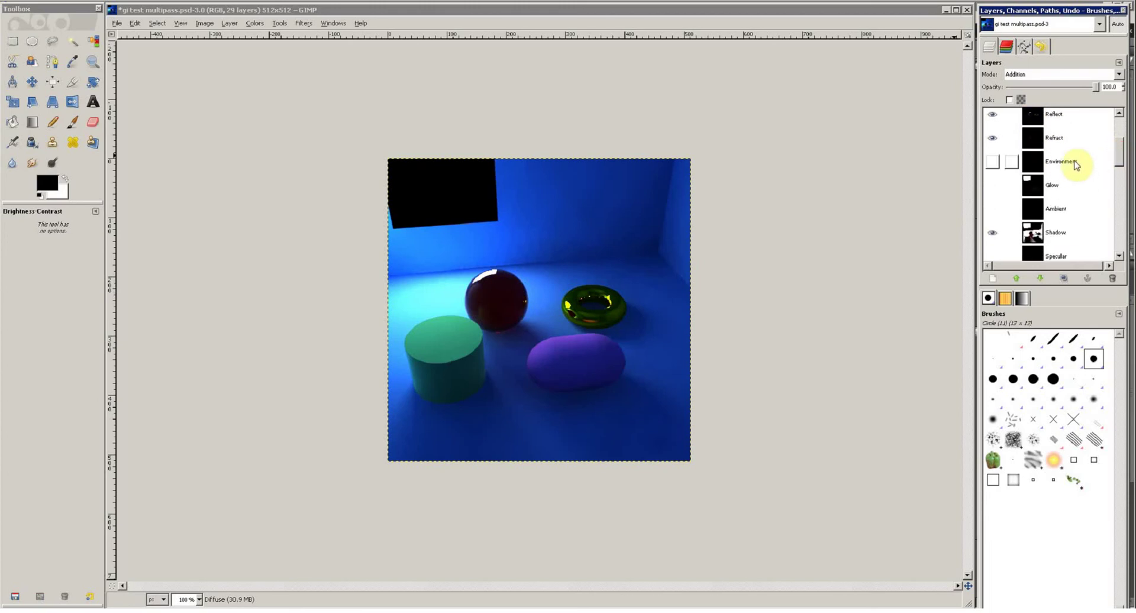
click(992, 163)
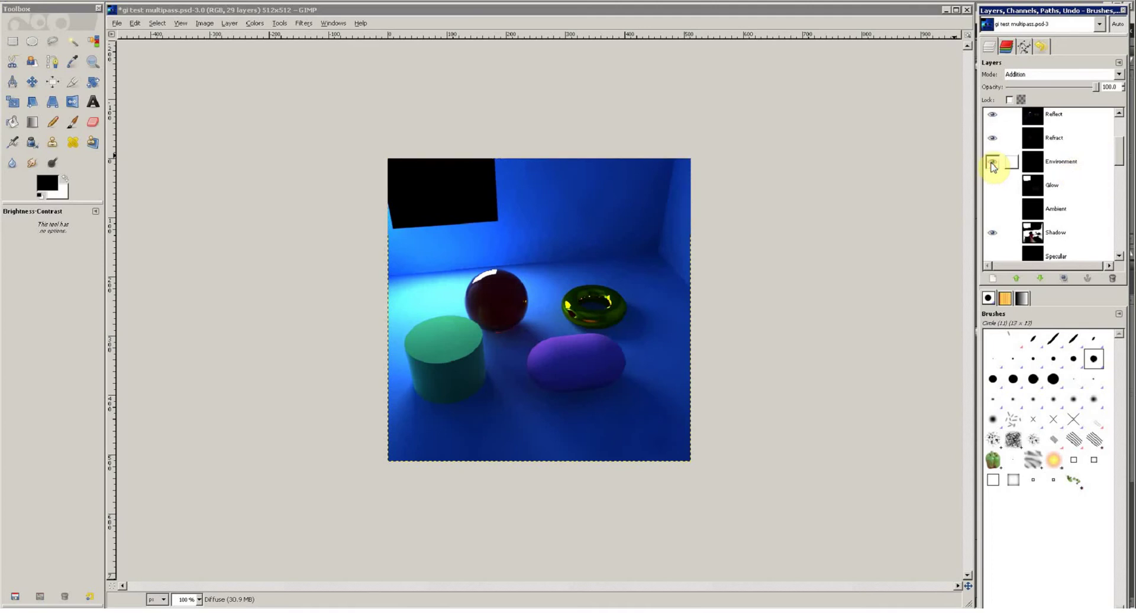
click(993, 185)
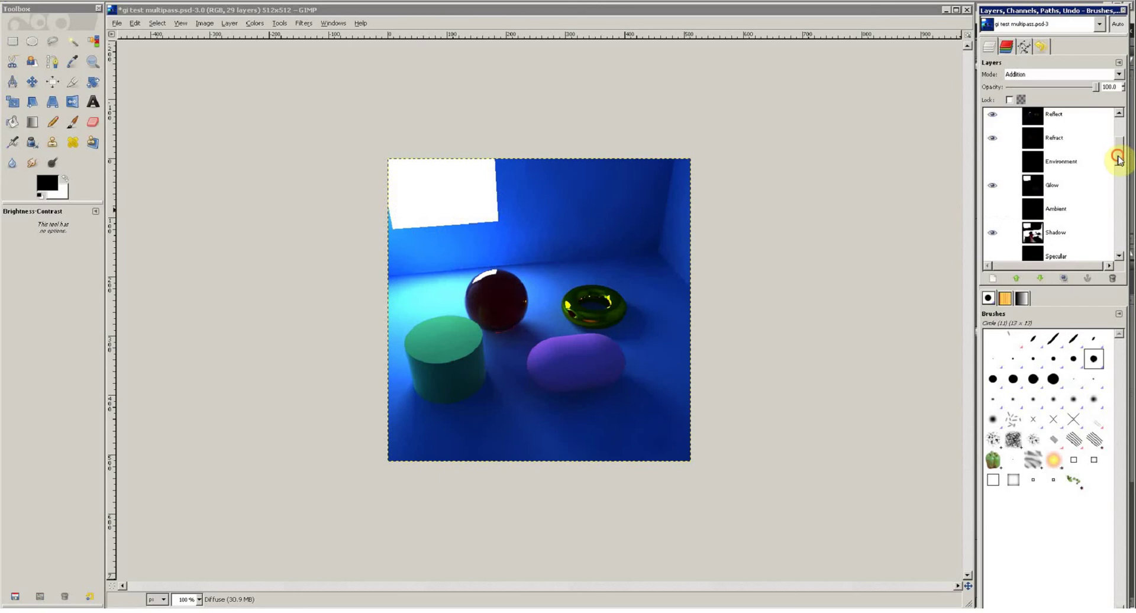
Toggle the LightGI layer on and off to compare its effect on the composite, leaving it shown.
drag(1119, 158, 1111, 228)
click(993, 192)
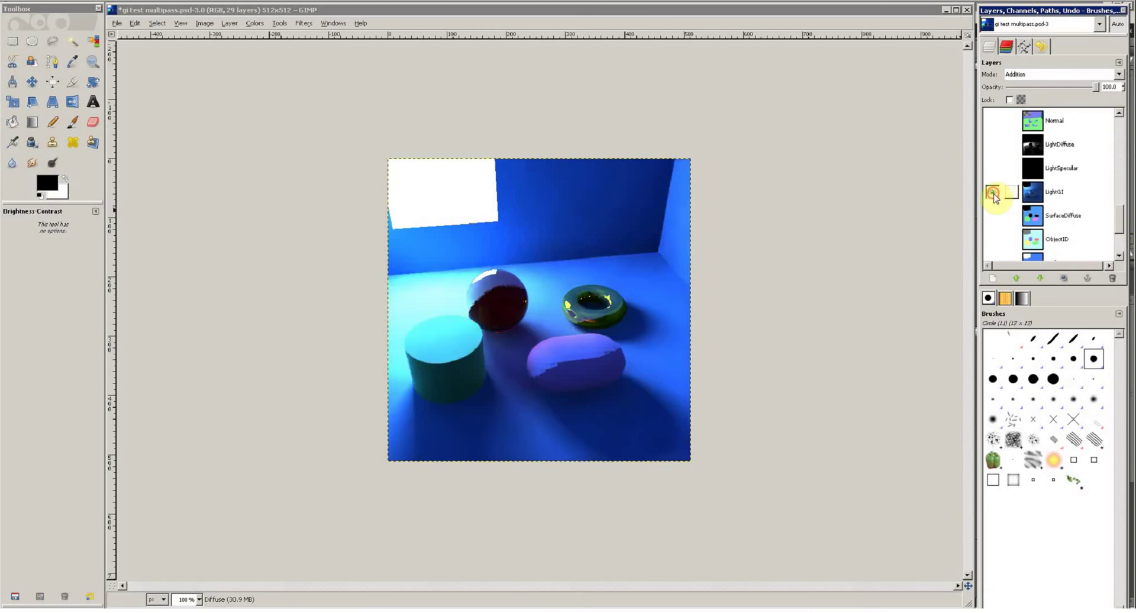
click(993, 194)
click(993, 194)
click(993, 194)
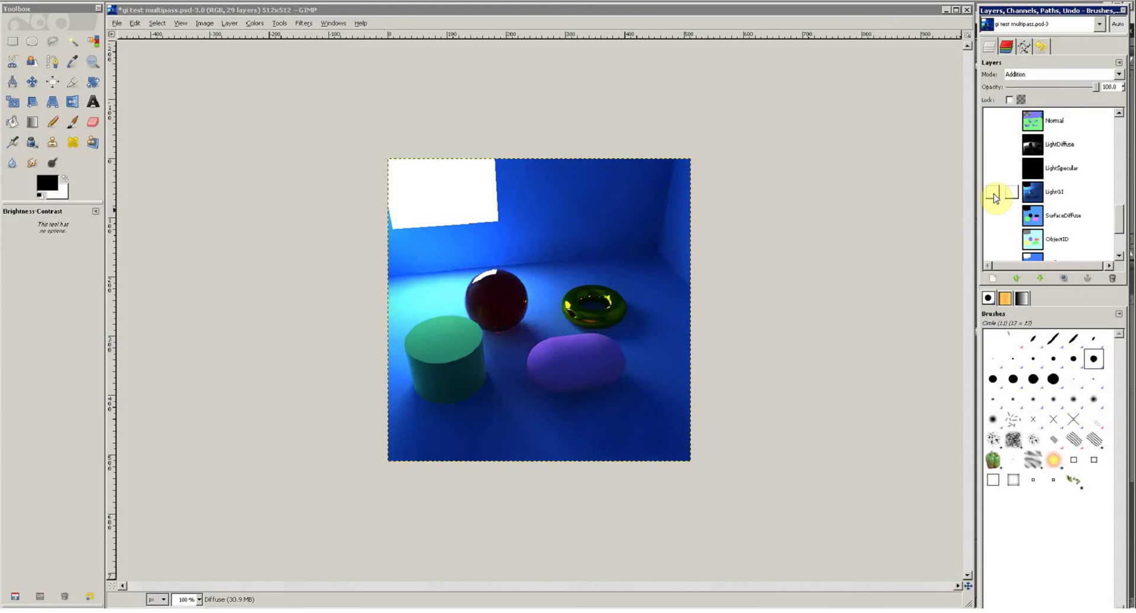
click(994, 194)
Compare the composite with the GI layer off and on, and with the LightGI layer hidden.
drag(1121, 224, 1119, 141)
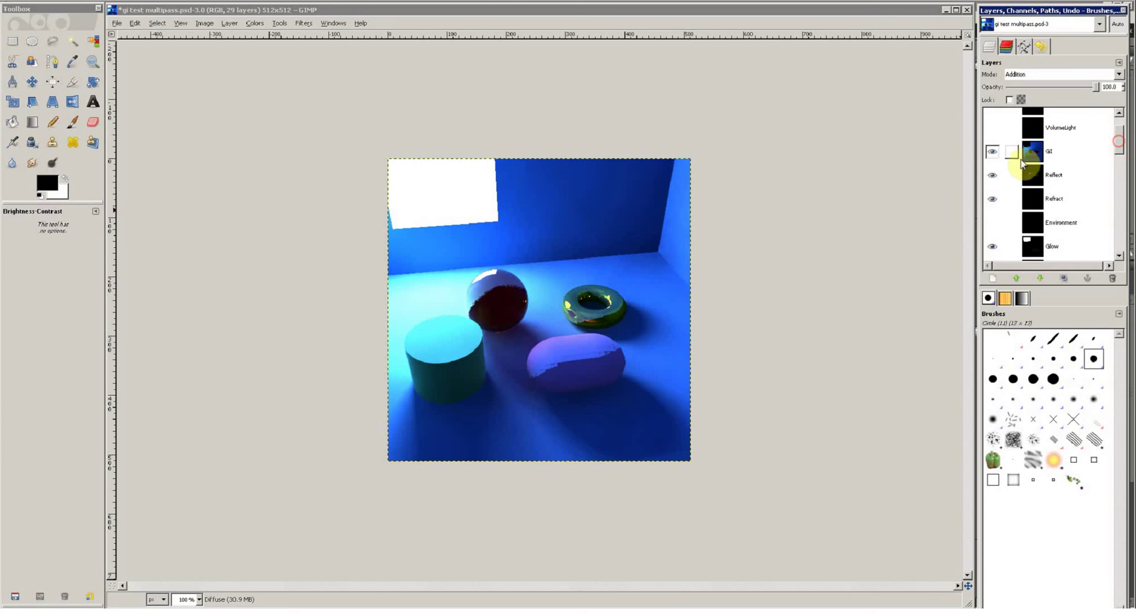
click(994, 152)
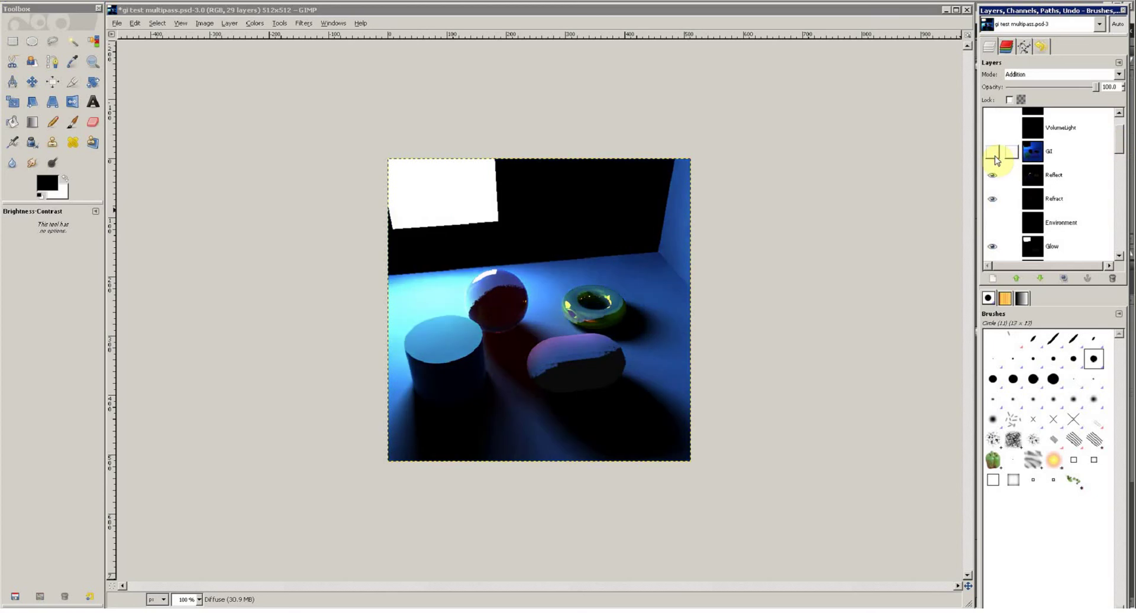
click(995, 155)
drag(1119, 141, 1117, 236)
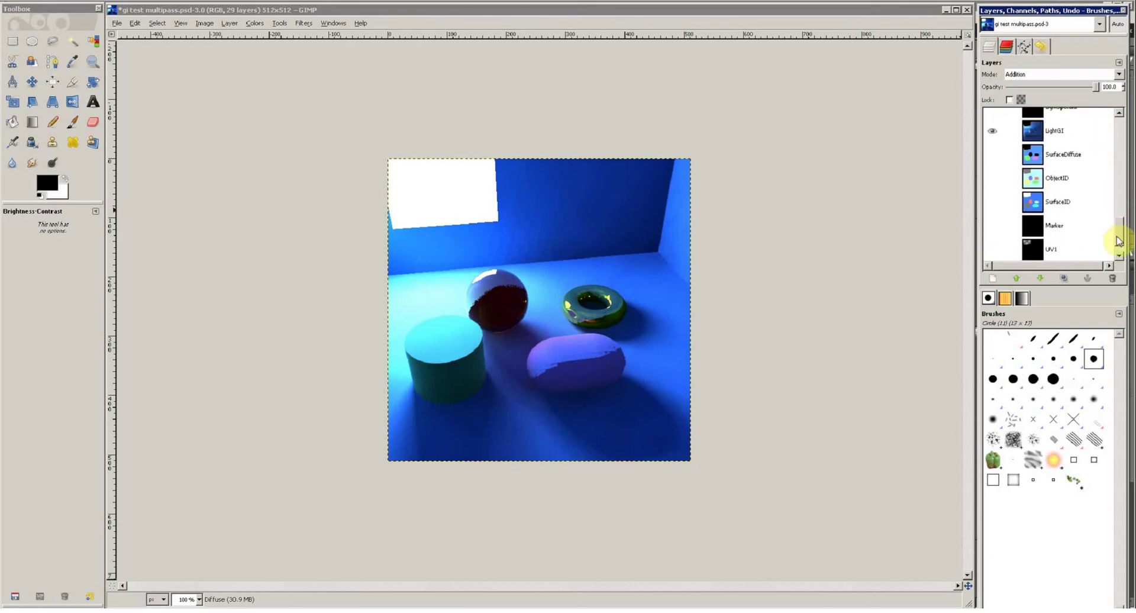
click(995, 133)
click(994, 132)
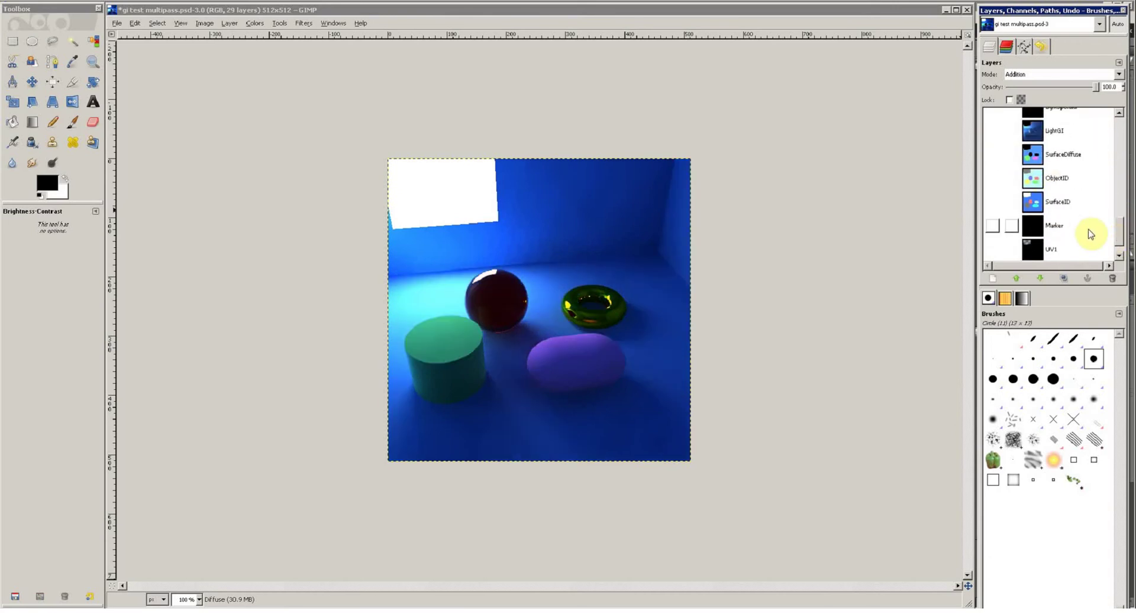
Show the LightGI layer again and lower its opacity to 20.
click(1075, 131)
click(993, 131)
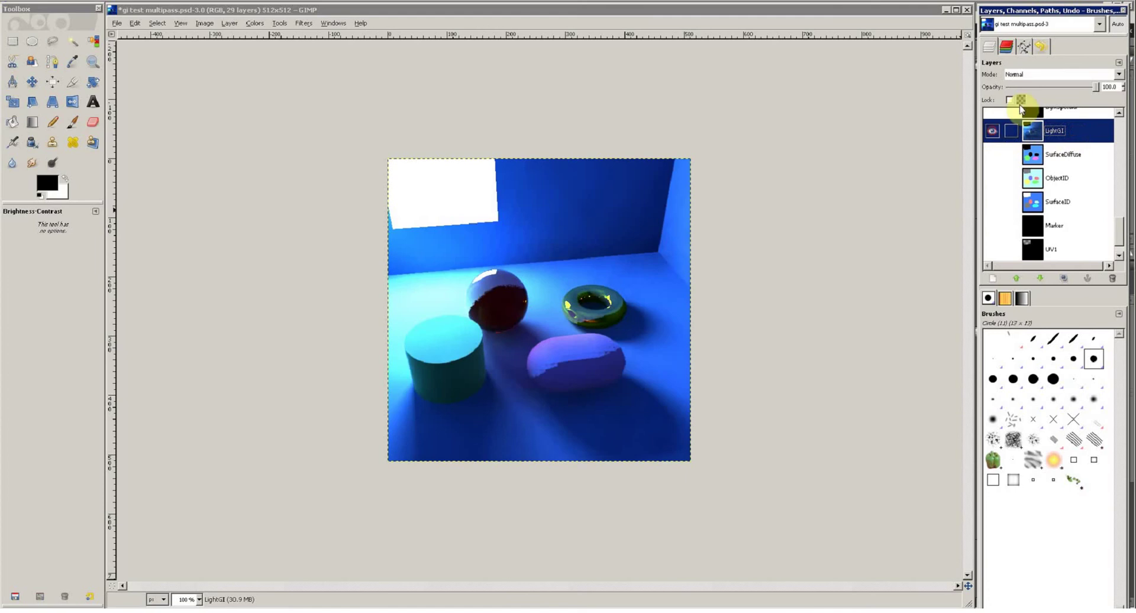
mouse_move(1098, 93)
mouse_down()
mouse_move(1068, 92)
mouse_move(1088, 97)
mouse_move(1053, 109)
mouse_move(1109, 101)
mouse_up()
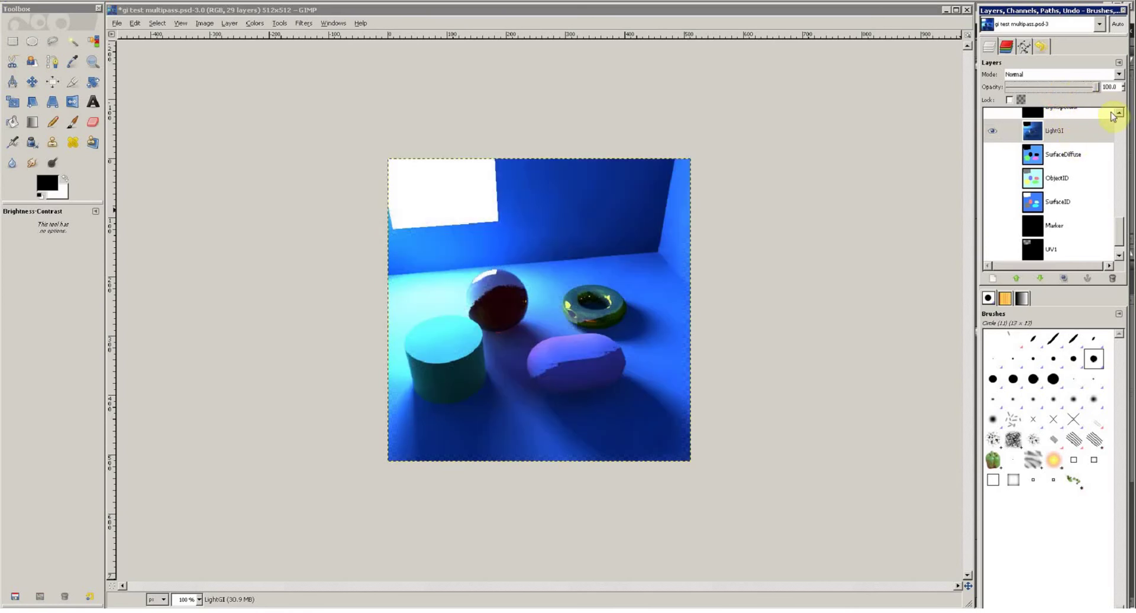
click(1078, 147)
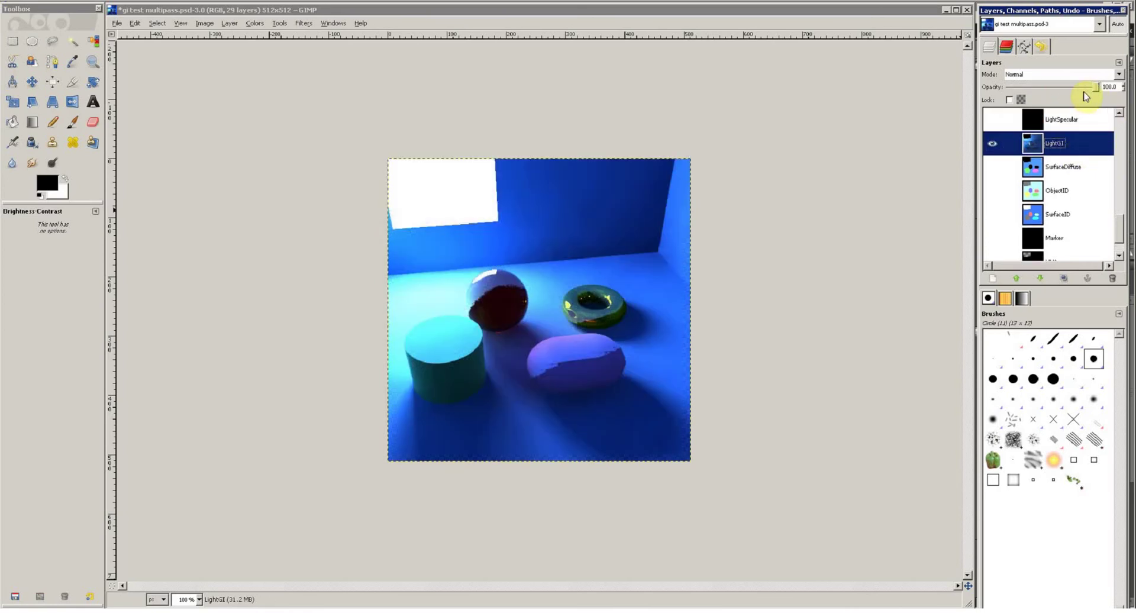
scroll(1086, 93, down, 8)
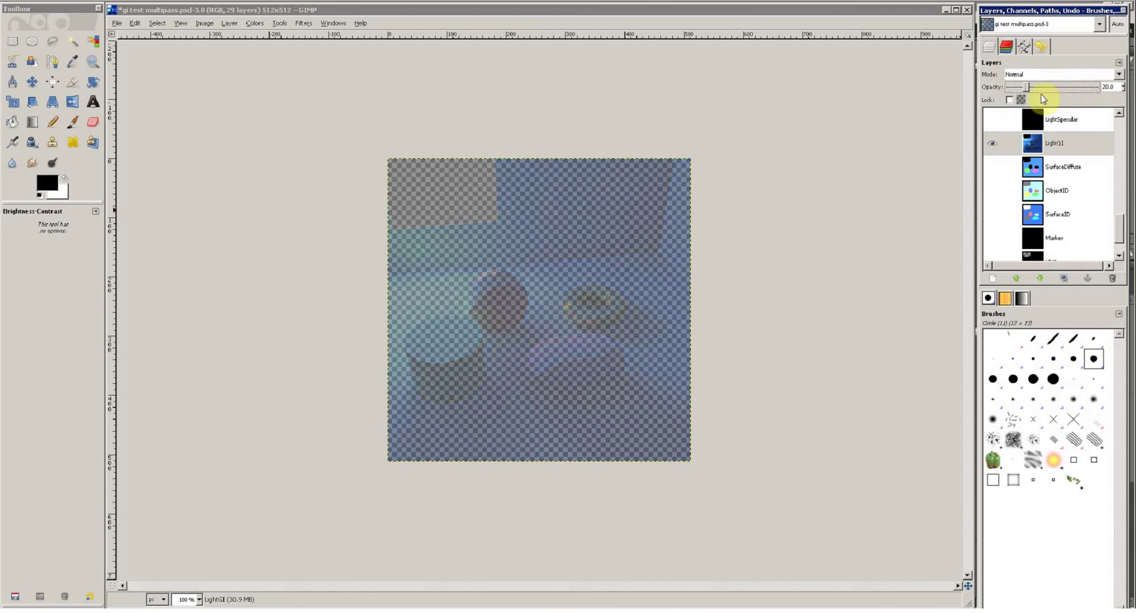
Set the LightGI layer to 100 opacity and Multiply mode, with its alpha channel locked.
mouse_move(1118, 228)
mouse_down()
mouse_move(1118, 130)
mouse_move(1108, 163)
mouse_move(1118, 224)
mouse_up()
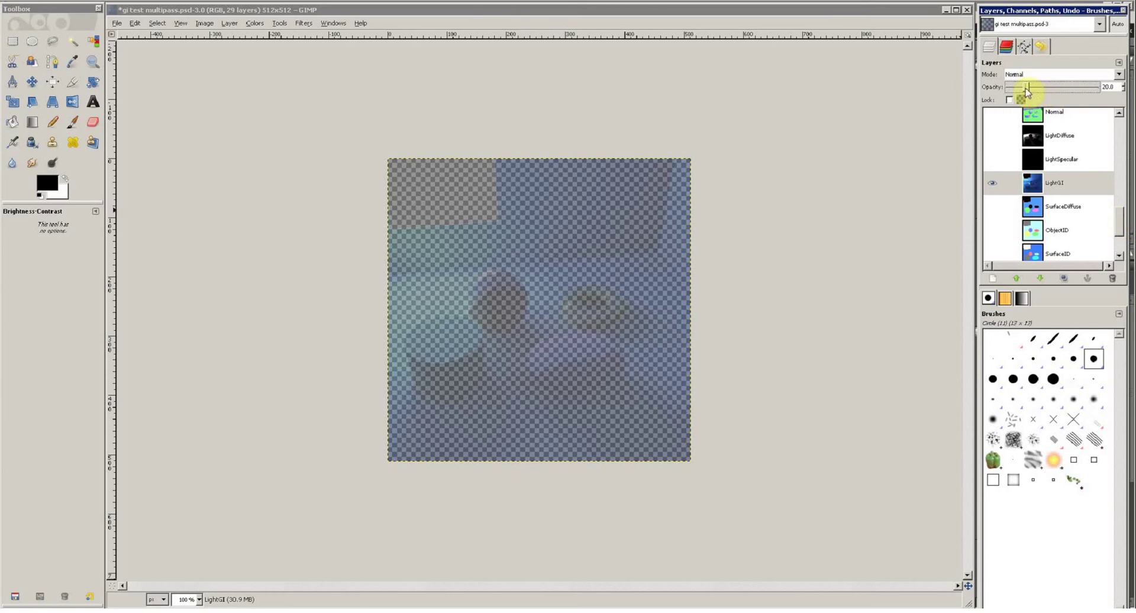
drag(1026, 86, 1108, 87)
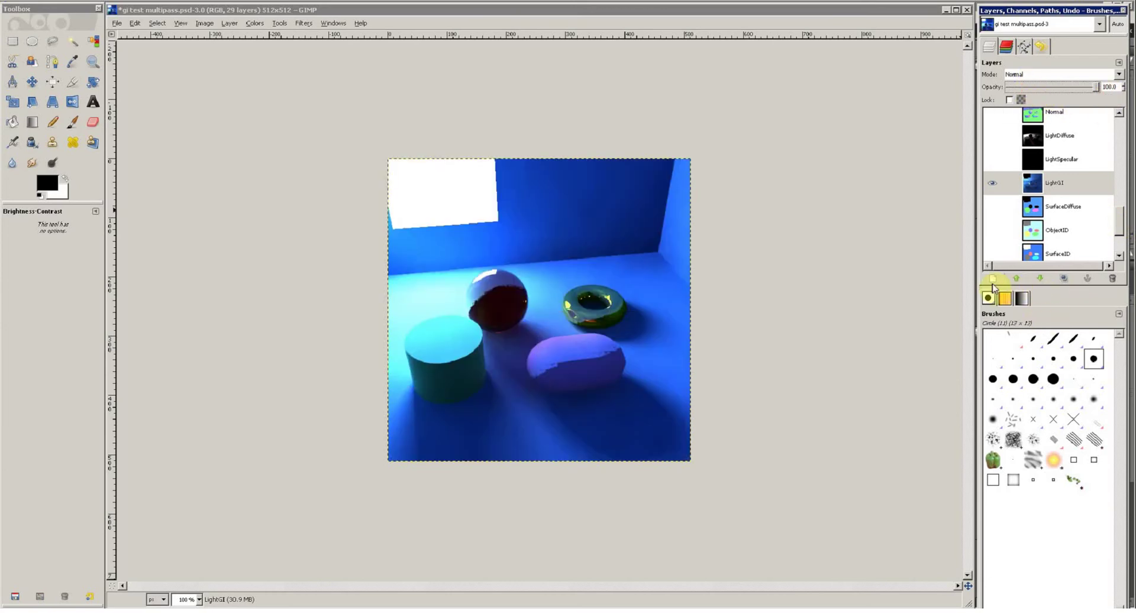
click(1034, 76)
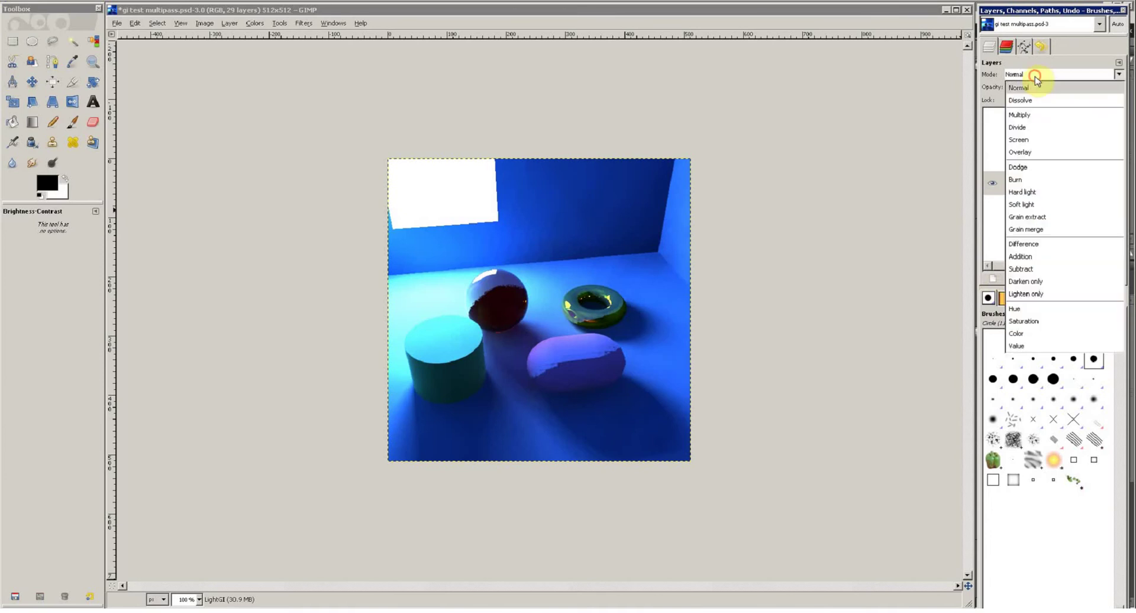
click(1027, 118)
click(1080, 87)
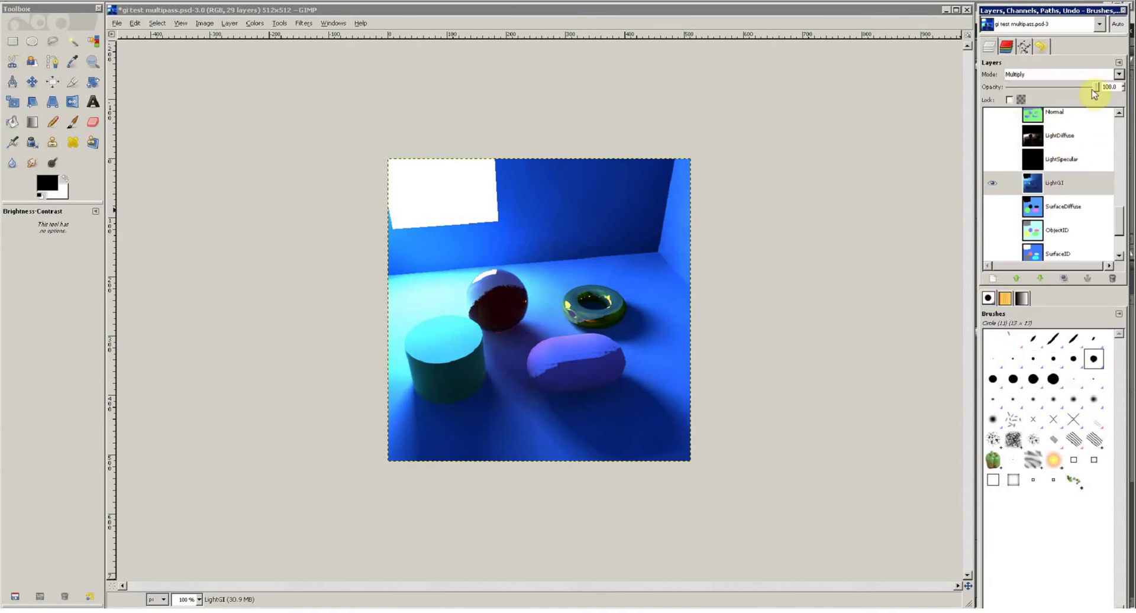
drag(1078, 90, 1110, 87)
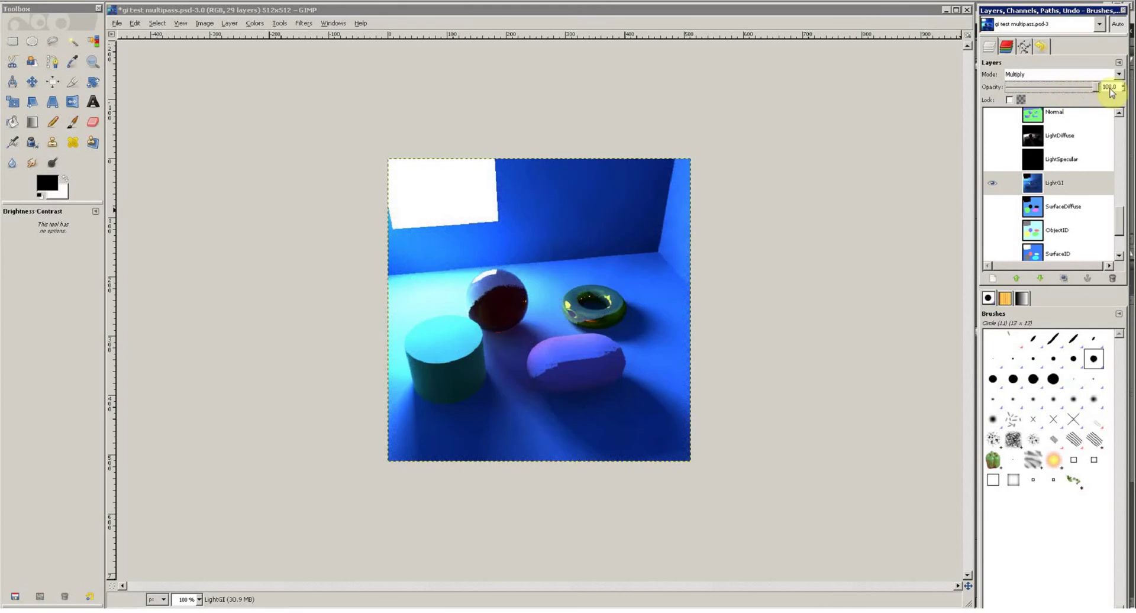
click(1010, 99)
mouse_move(1088, 92)
mouse_down()
mouse_move(1048, 94)
mouse_move(1099, 102)
mouse_up()
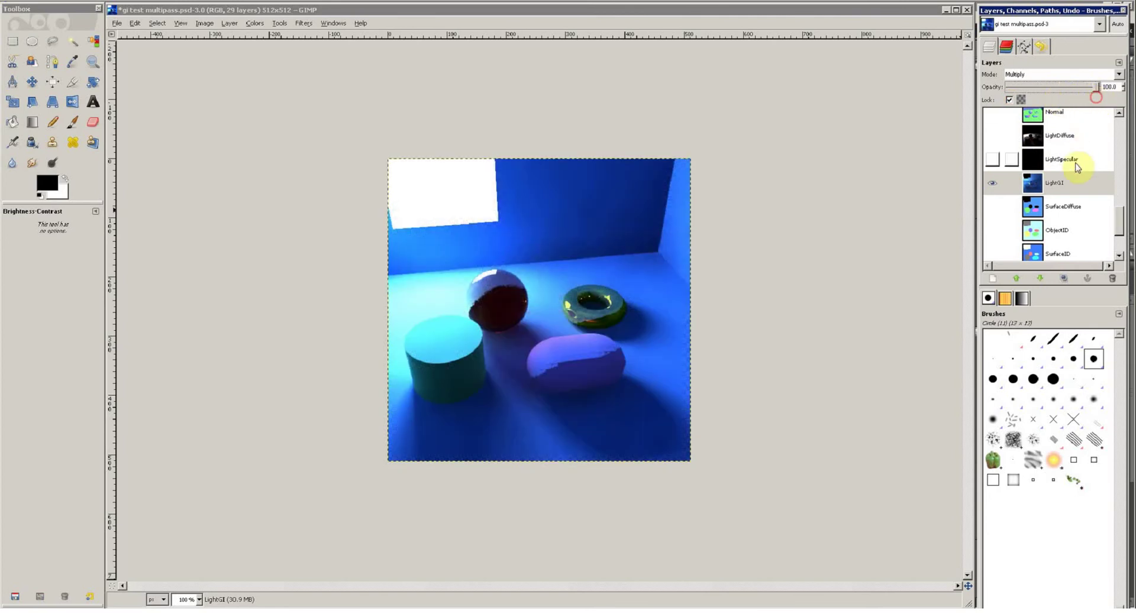
Change the LightGI layer's blend mode to Addition, keeping its opacity at 100.
click(1000, 193)
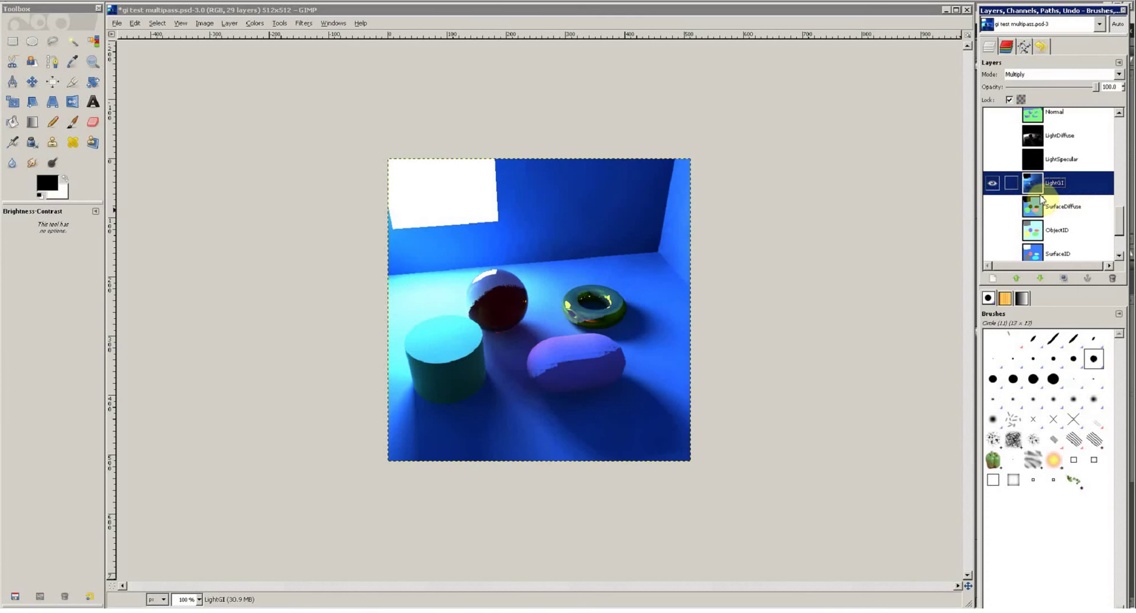
drag(1117, 224, 1120, 246)
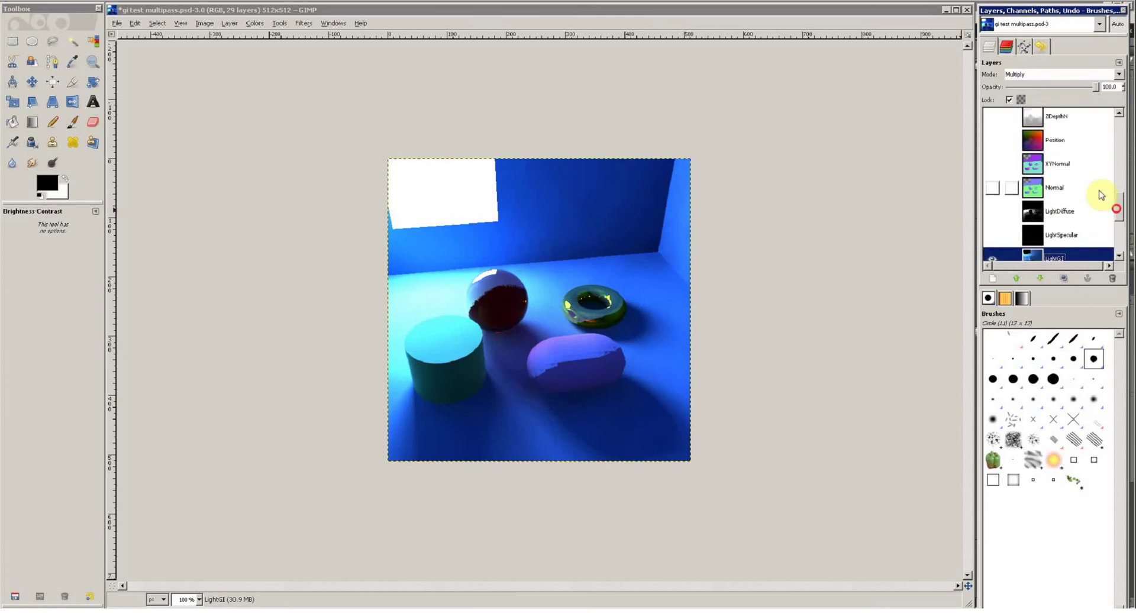
click(1033, 75)
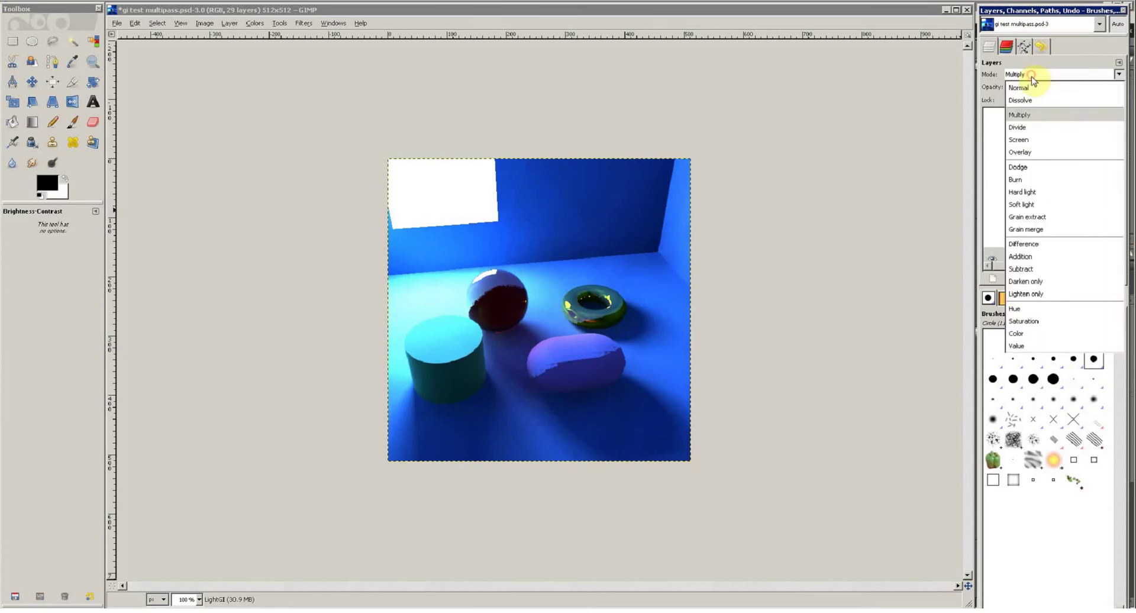
click(1039, 257)
drag(1120, 189, 1125, 214)
mouse_move(1096, 88)
mouse_down()
mouse_move(1074, 89)
mouse_move(1099, 89)
mouse_up()
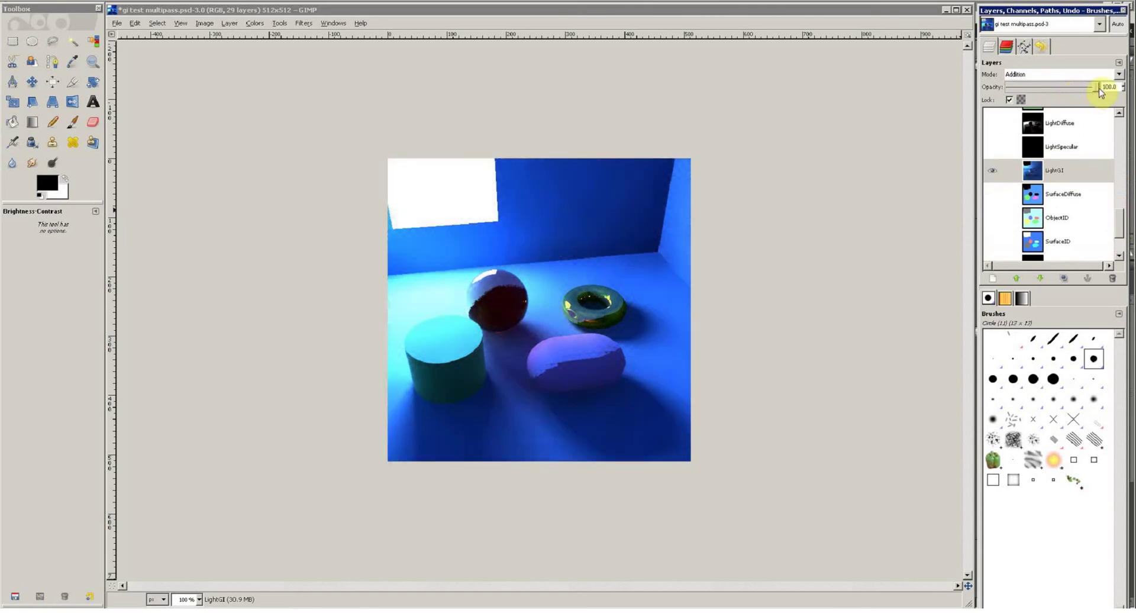
Raise the LightGI layer to the top of the layer stack, above Beauty Render from Shade.
click(1017, 278)
click(1017, 278)
click(1016, 278)
click(1017, 278)
click(1016, 278)
click(1017, 278)
click(1017, 278)
click(1017, 278)
click(1017, 278)
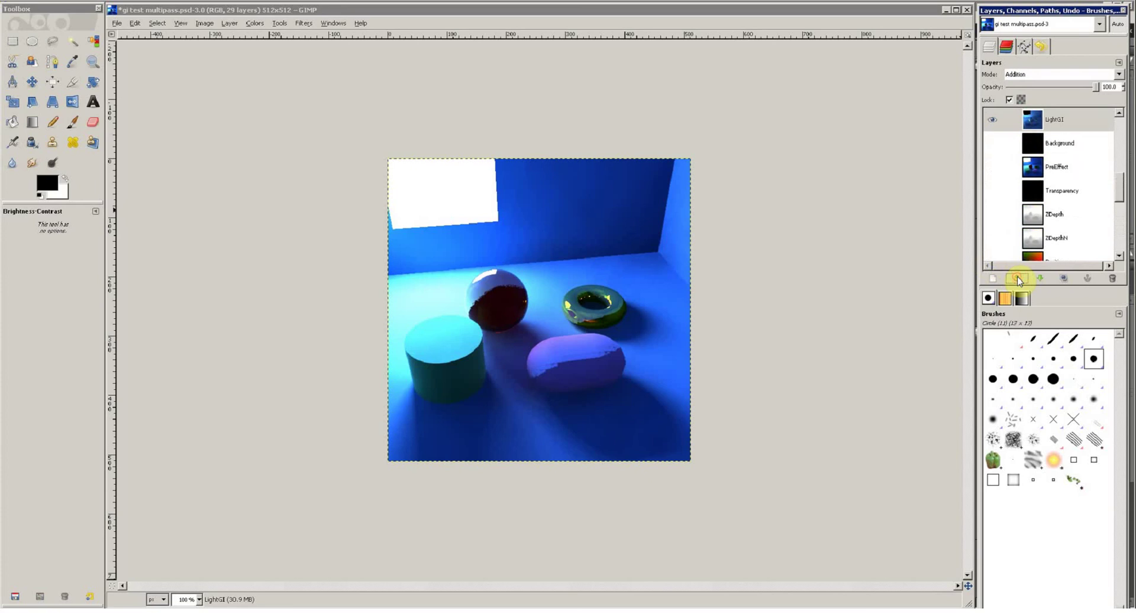
click(1017, 278)
click(1017, 278)
click(1017, 278)
click(1017, 278)
click(1017, 279)
click(1017, 278)
click(1017, 279)
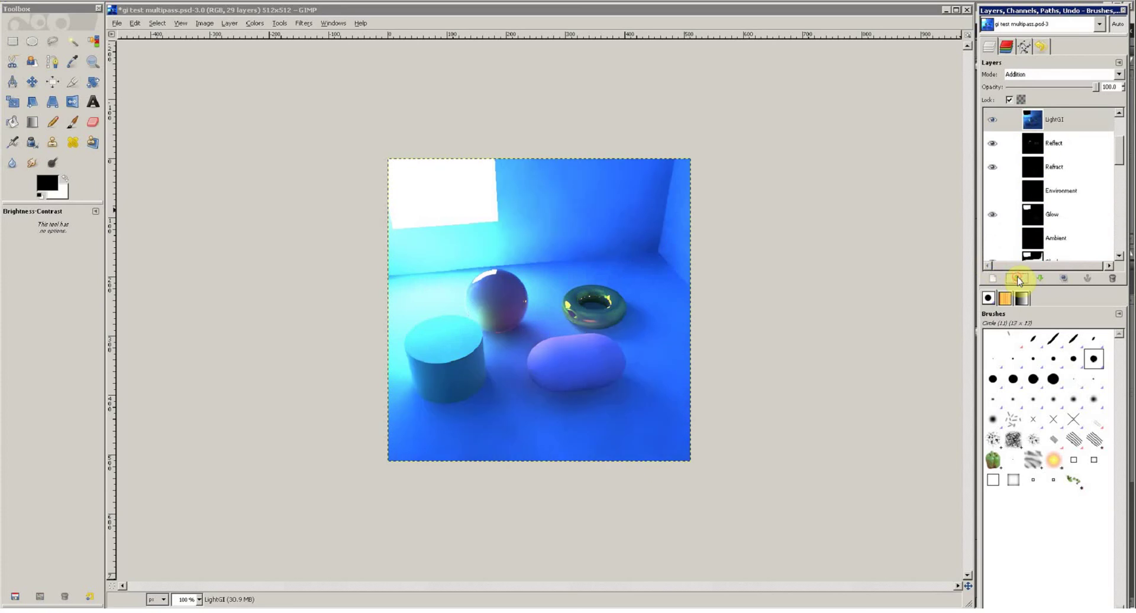
click(1017, 279)
click(1017, 279)
click(1017, 278)
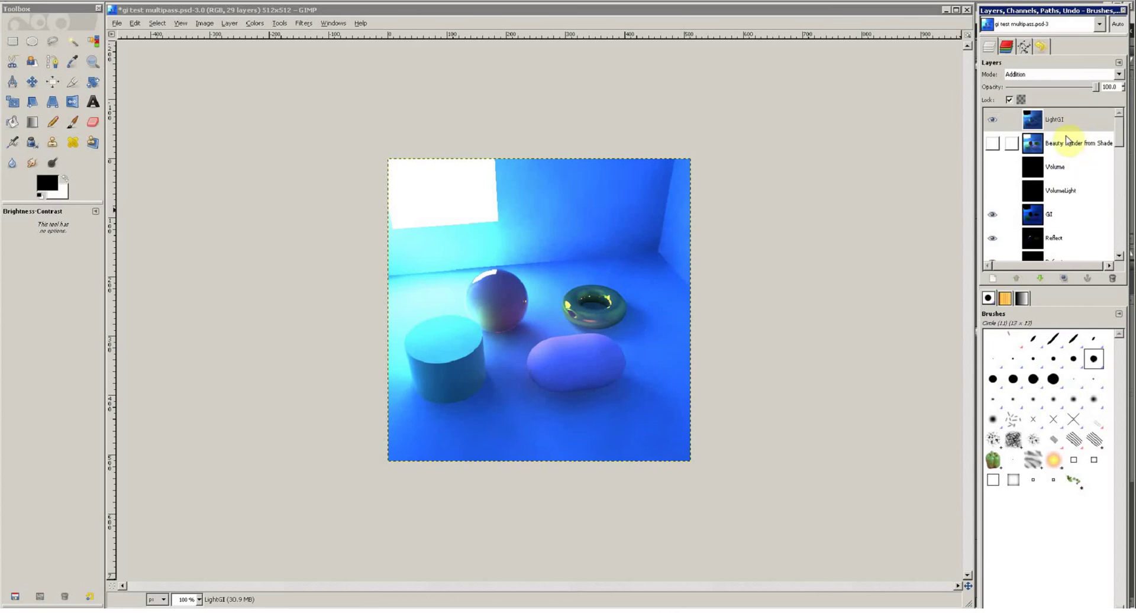
Compare the composite with the GI layer off and on, and hide the LightGI layer.
mouse_move(1118, 126)
mouse_down()
mouse_move(1117, 253)
mouse_move(1116, 119)
mouse_up()
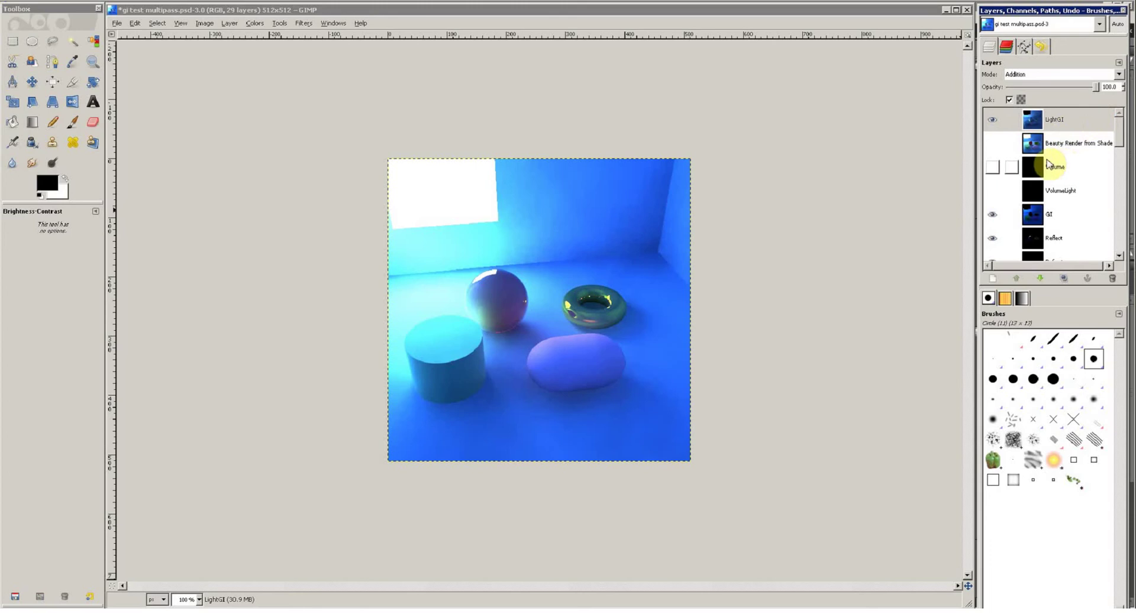
click(989, 218)
click(990, 218)
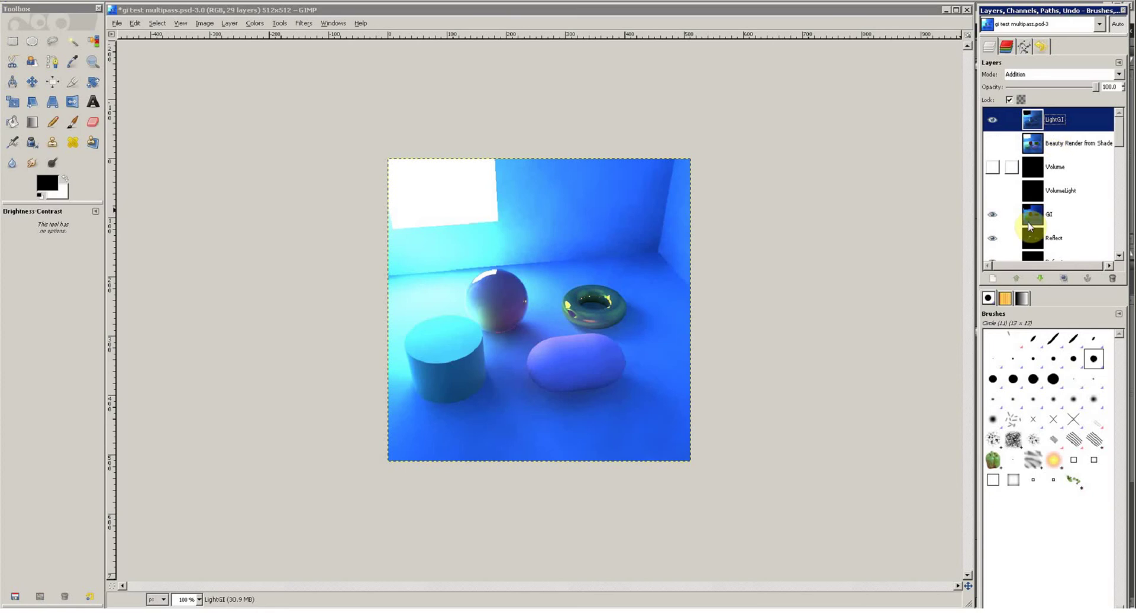
click(992, 215)
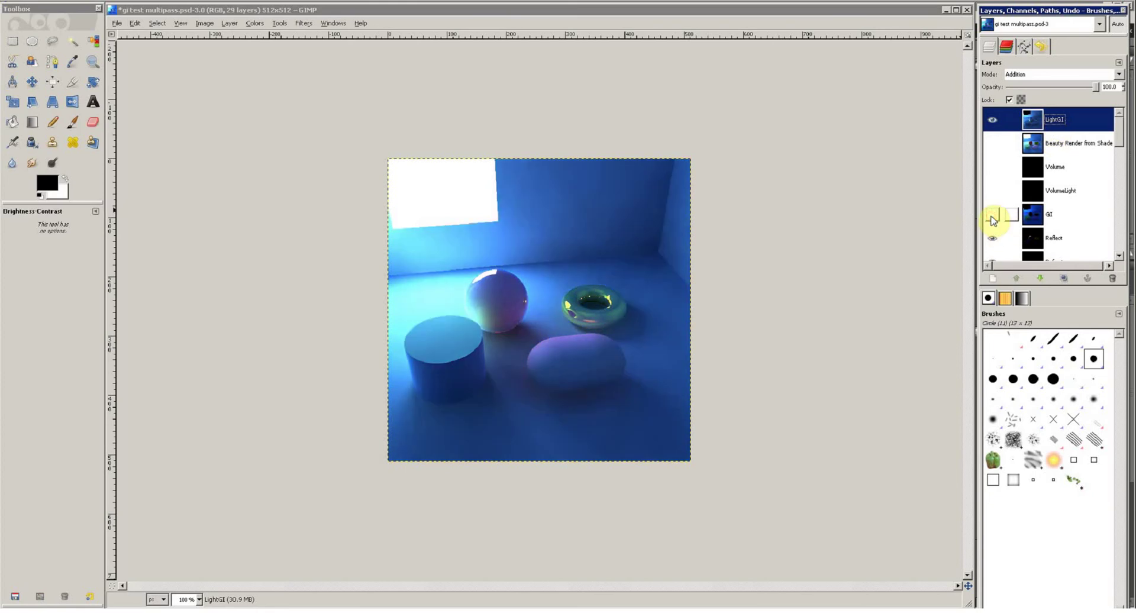
click(993, 216)
click(992, 119)
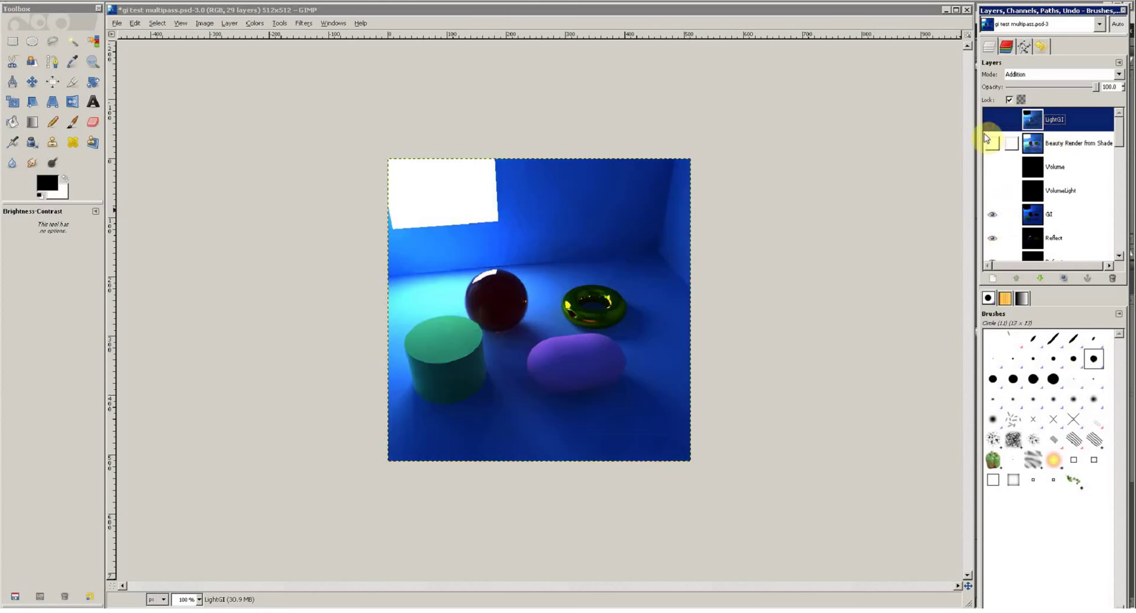
Recolour the GI layer with Hue-Saturation, setting the hue to -172 and lowering the lightness.
click(1055, 217)
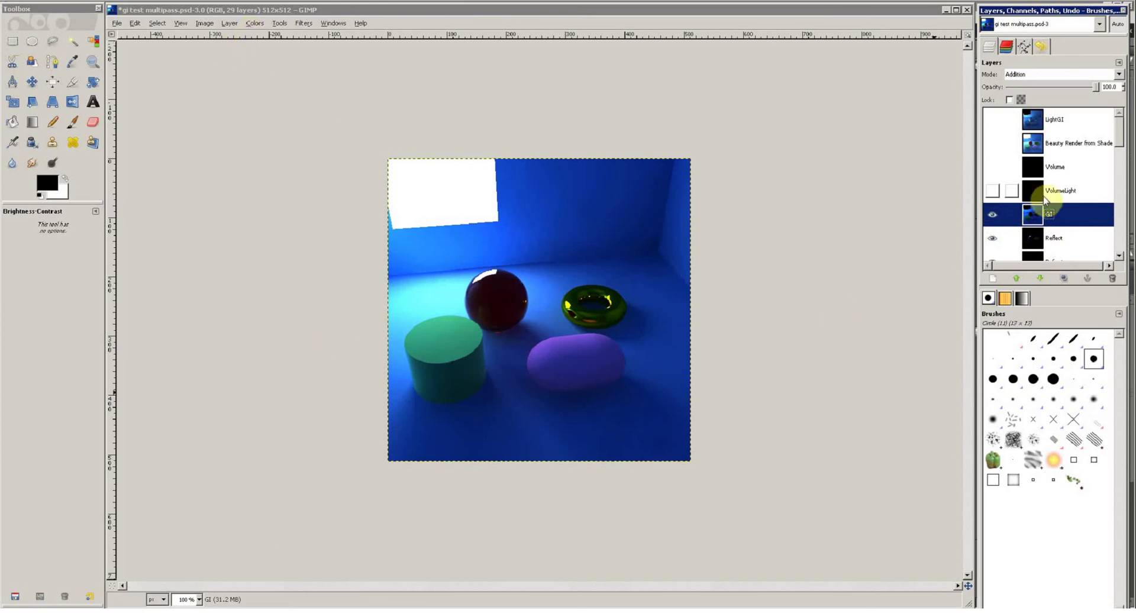
click(255, 23)
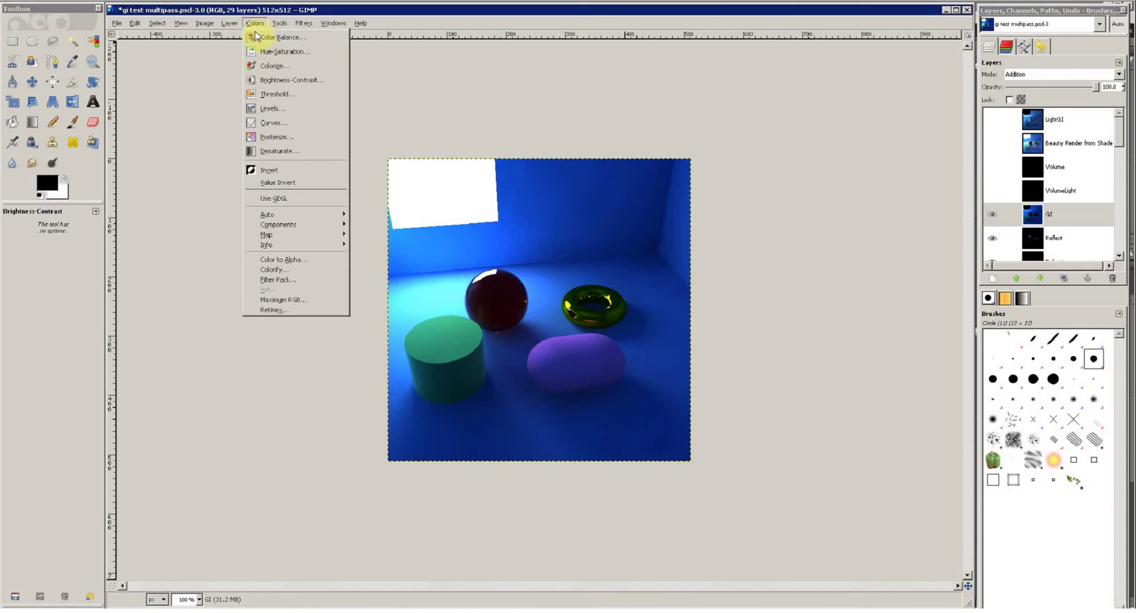
click(288, 53)
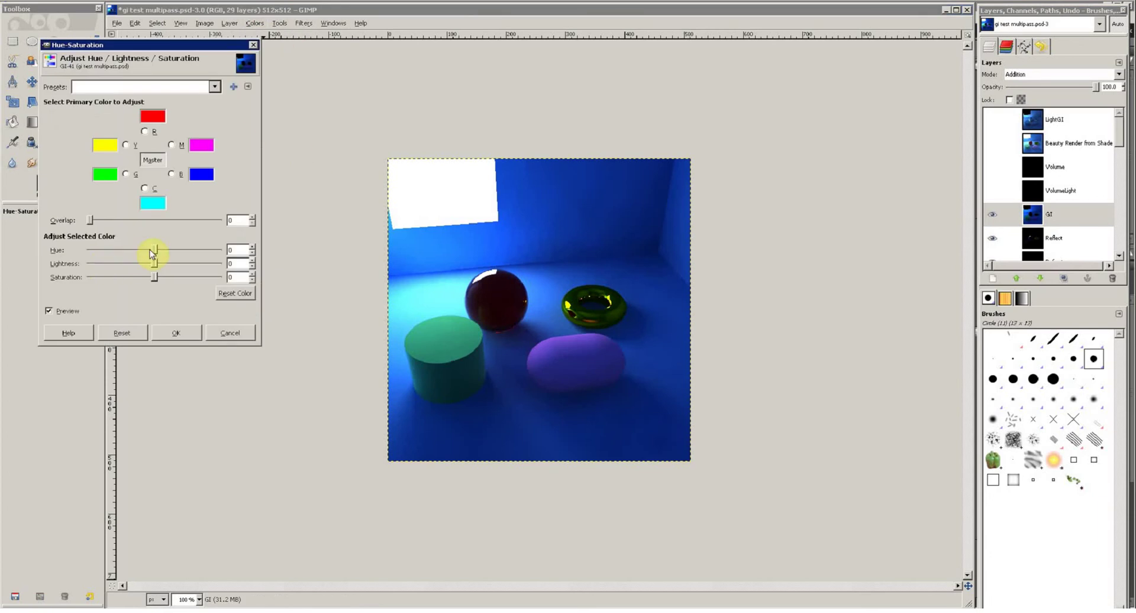
drag(153, 252, 90, 260)
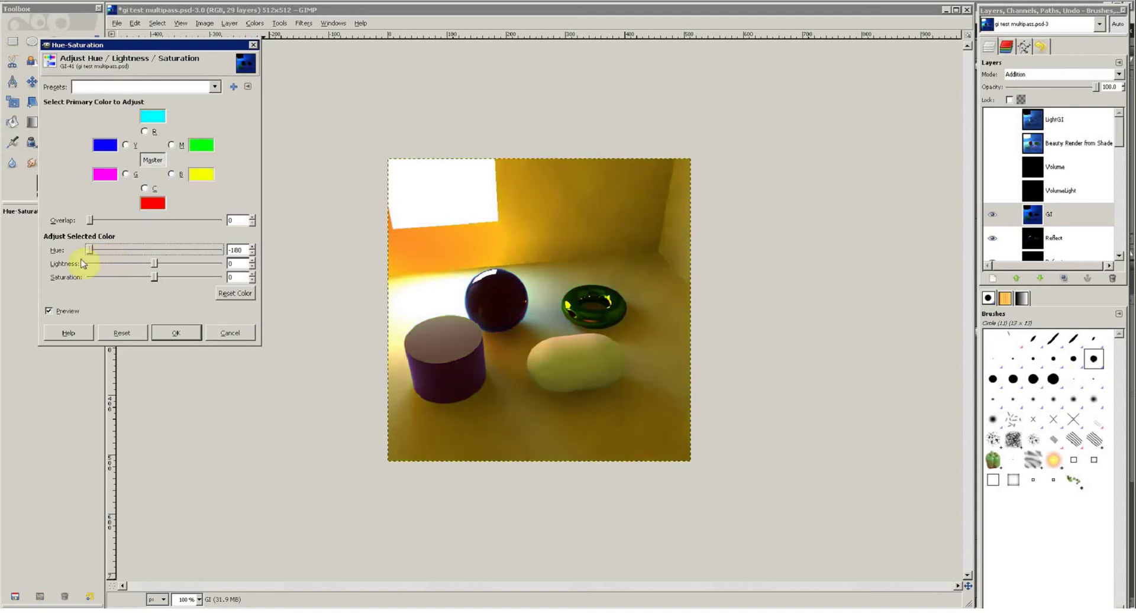
drag(90, 250, 236, 265)
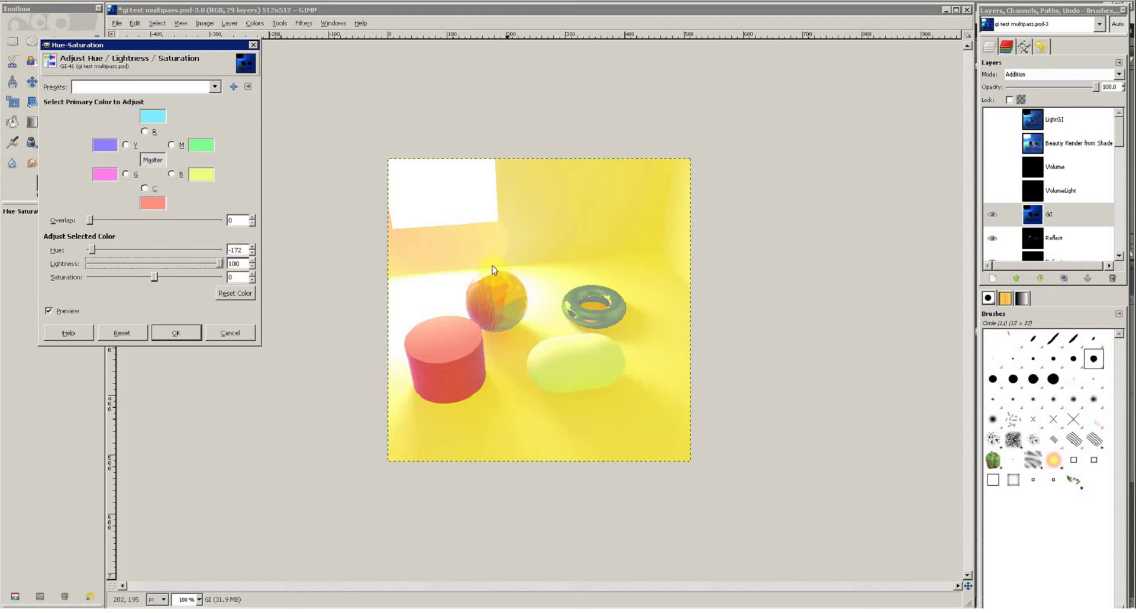
drag(220, 269, 121, 268)
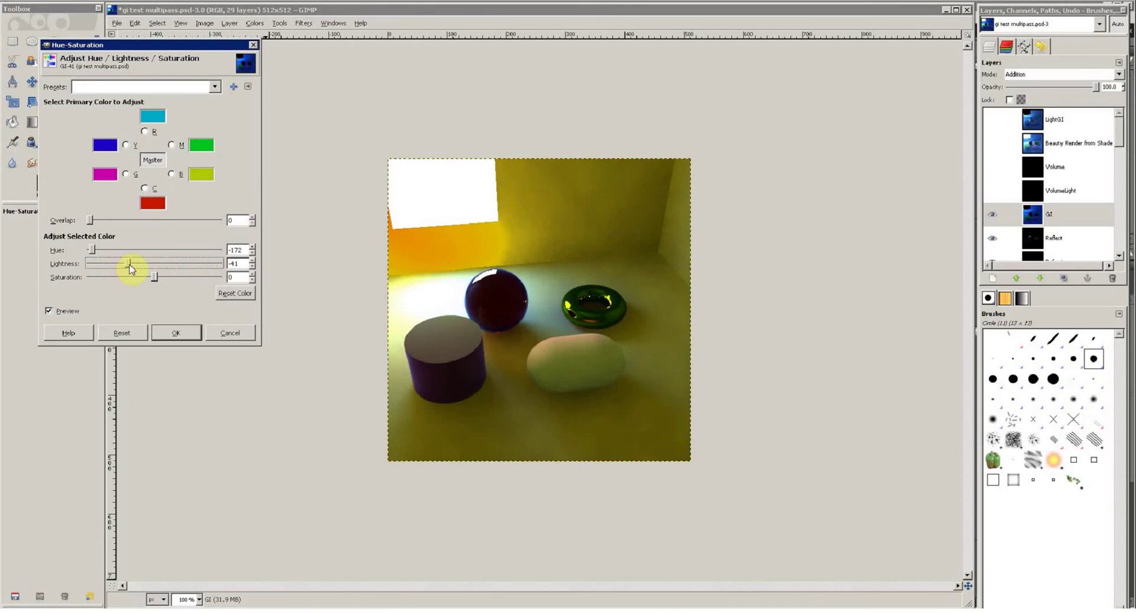
click(123, 264)
click(180, 334)
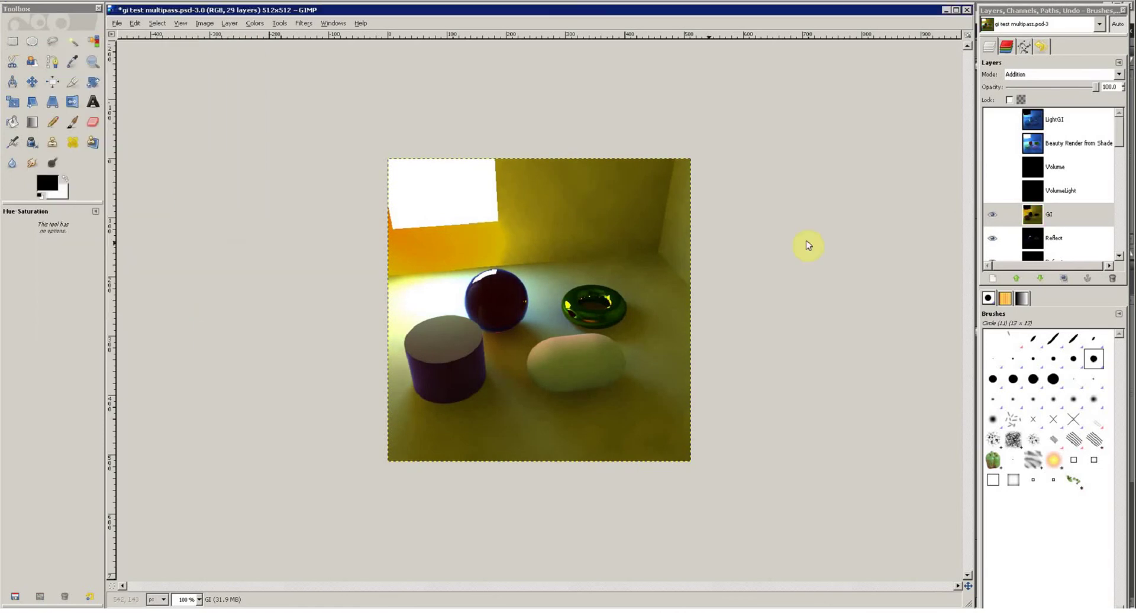
Raise the Shadow layer's contrast to 46 with Brightness-Contrast.
click(1122, 132)
drag(1123, 135, 1120, 175)
click(1076, 157)
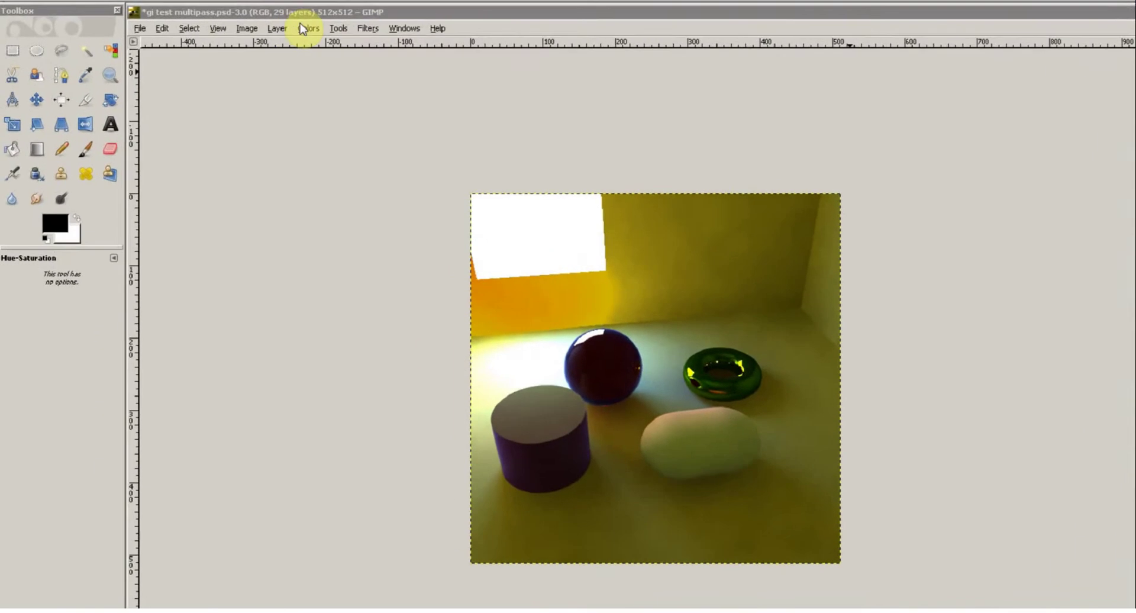
click(245, 25)
click(412, 107)
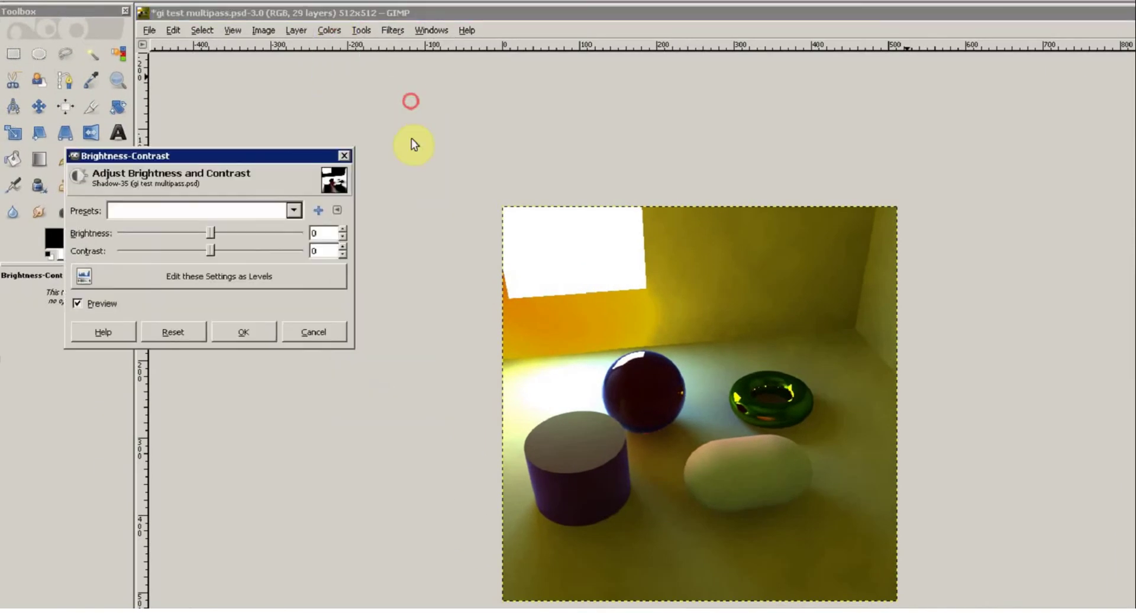
drag(212, 253, 127, 251)
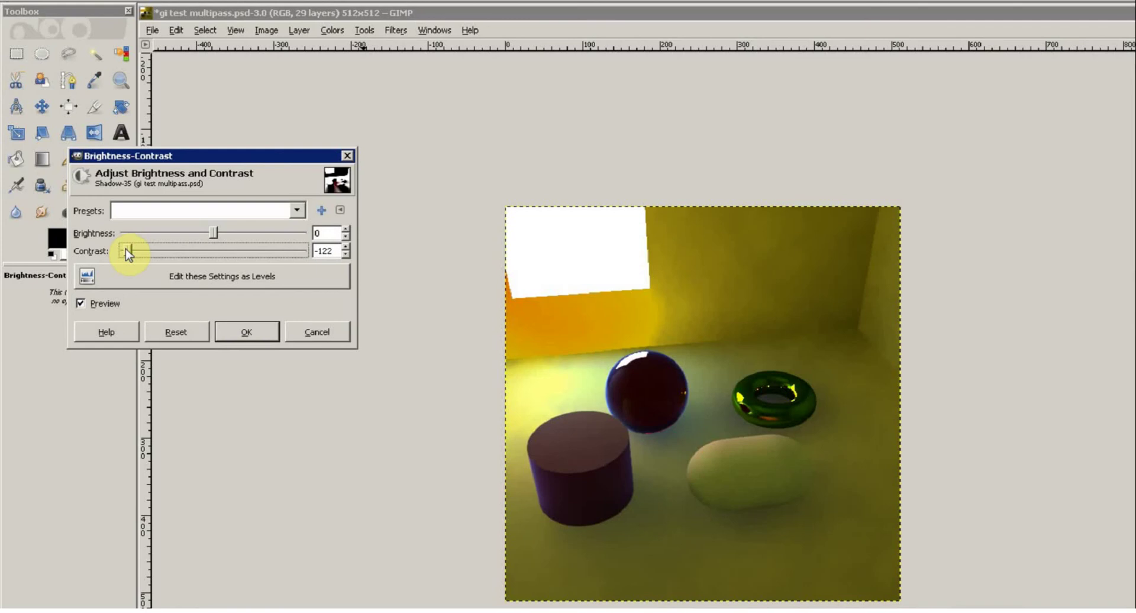
drag(127, 252, 245, 282)
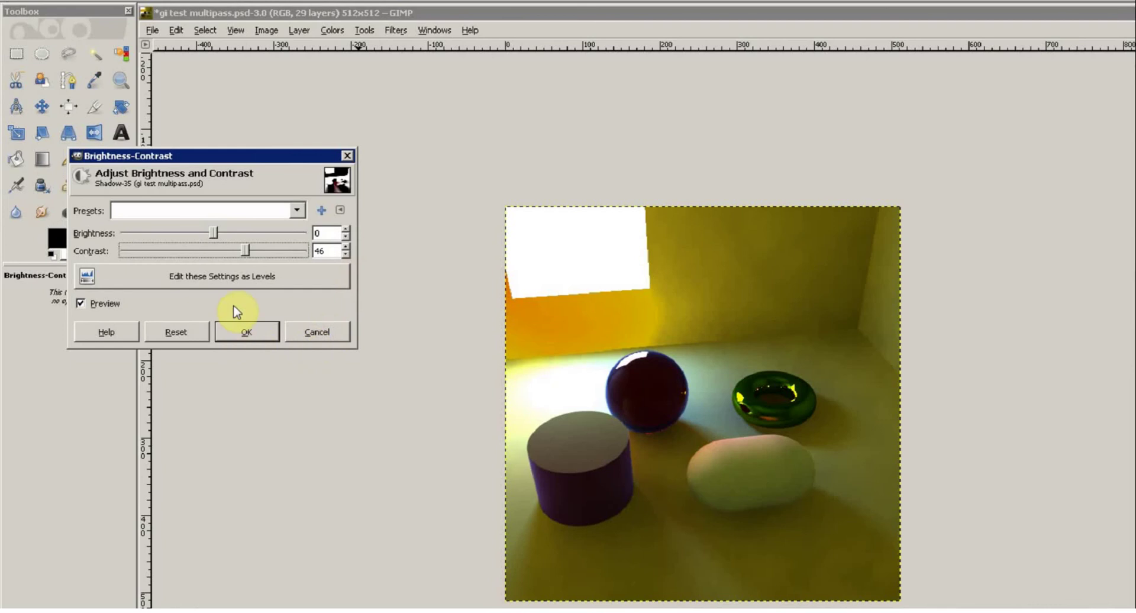
click(252, 332)
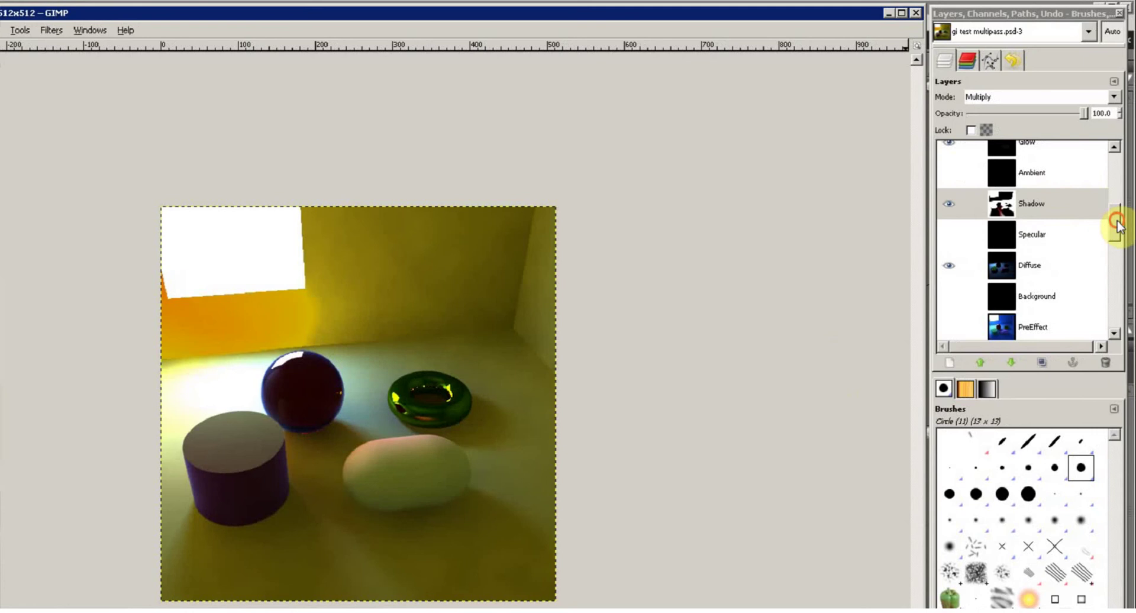
Show the LightDiffuse layer, toggling it to compare its effect, and lower its opacity to 82.3.
drag(1118, 224, 1114, 281)
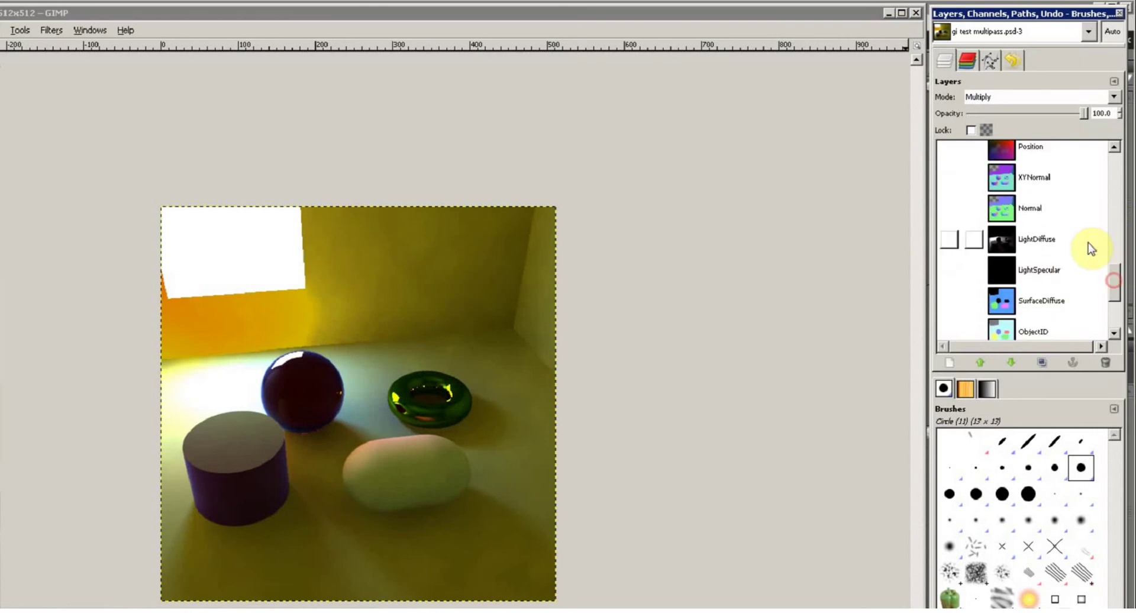
click(1091, 246)
click(949, 240)
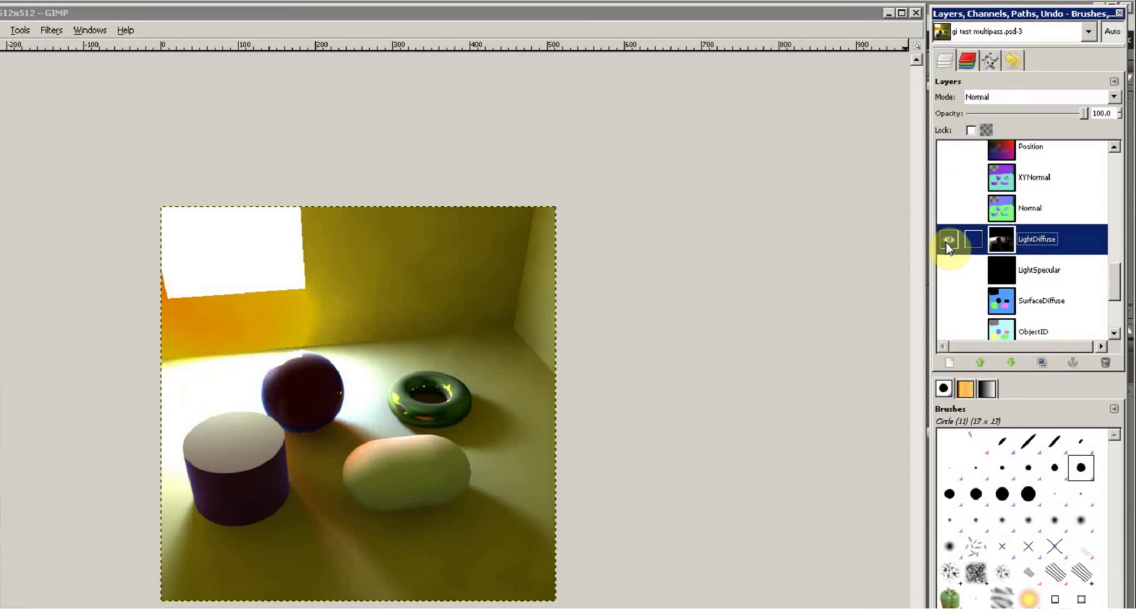
click(949, 240)
click(949, 240)
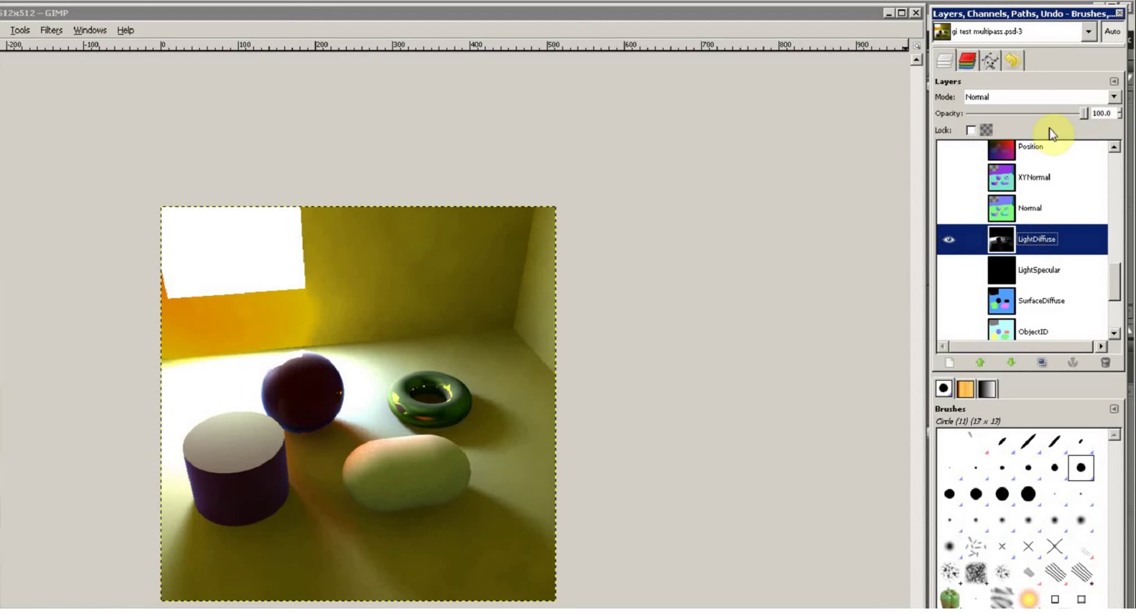
drag(1084, 113, 1063, 121)
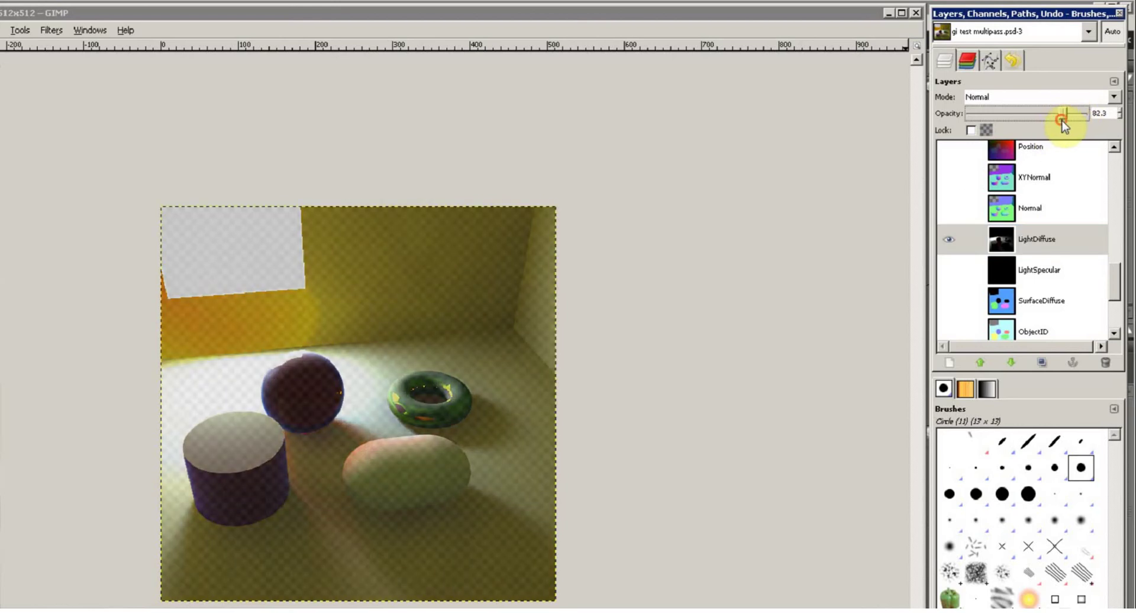
Raise the LightDiffuse layer up the stack until it sits above the GI and Volume layers.
click(980, 362)
click(980, 362)
click(981, 362)
click(980, 362)
click(980, 362)
click(980, 362)
click(980, 362)
click(981, 362)
click(980, 363)
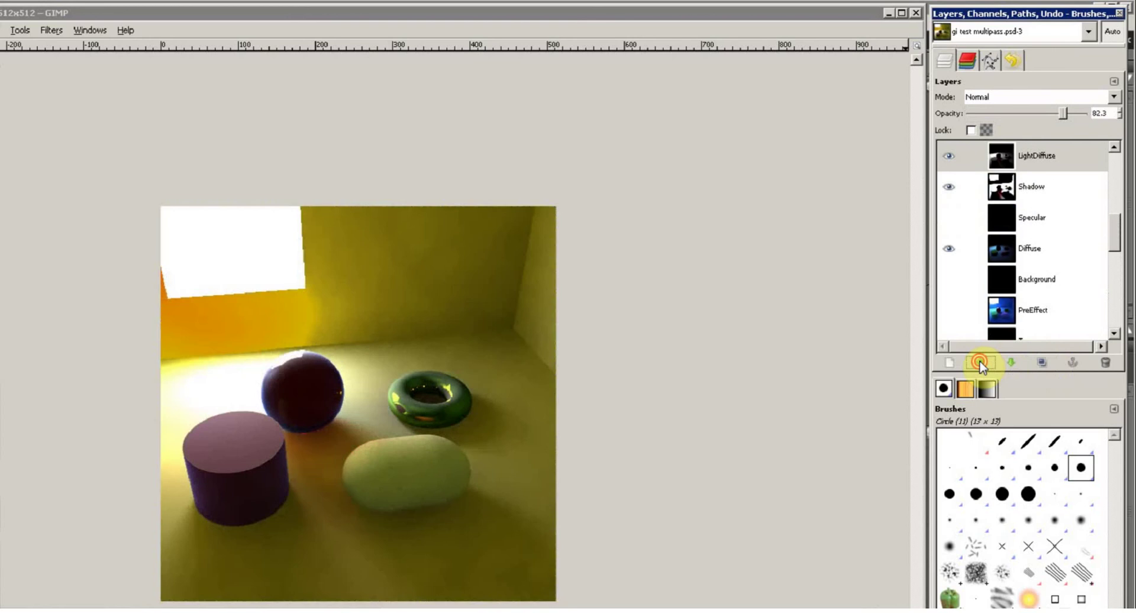
click(980, 362)
click(980, 362)
click(980, 362)
click(980, 362)
click(980, 363)
click(981, 362)
click(980, 363)
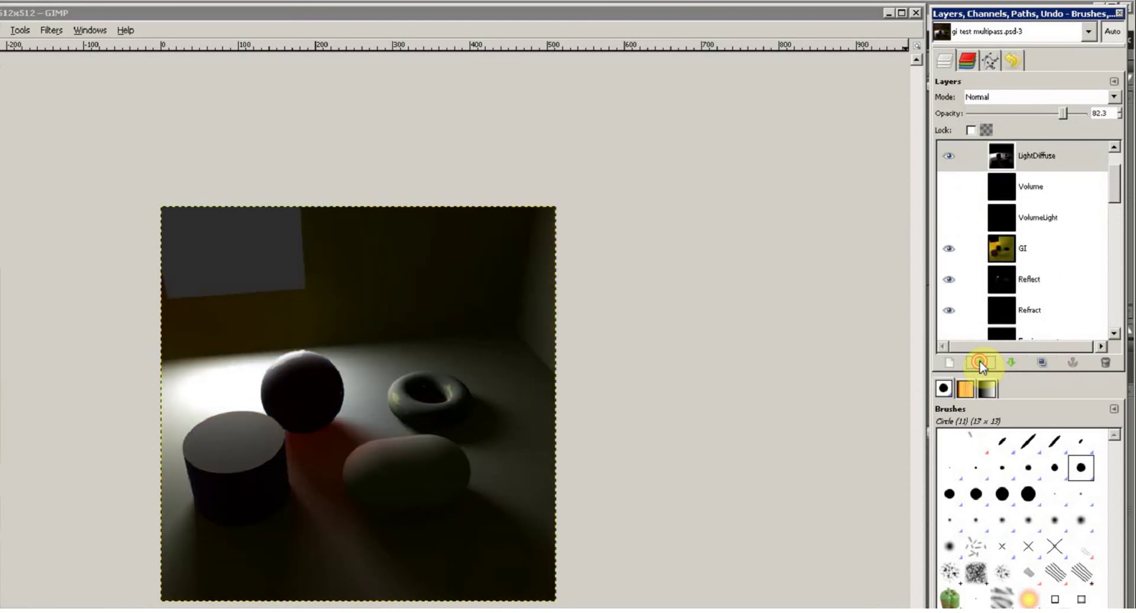
Raise the LightDiffuse layer to the top of the stack, blending it in Overlay mode at 69.4 opacity.
click(980, 362)
click(980, 362)
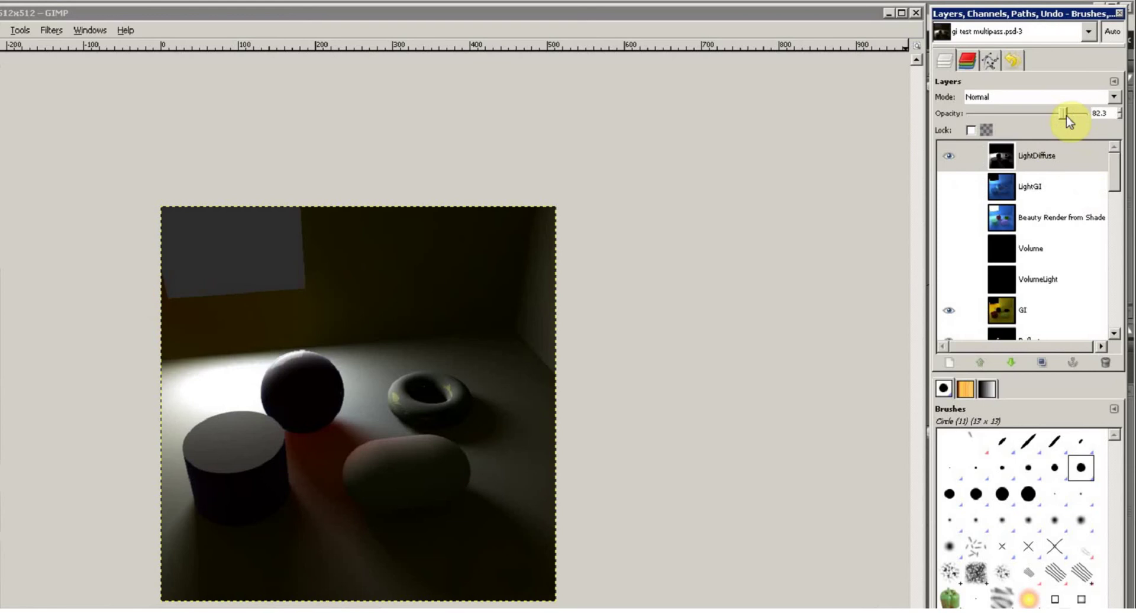
mouse_move(1068, 121)
mouse_down()
mouse_move(1010, 121)
mouse_move(1048, 118)
mouse_up()
click(1028, 101)
click(1018, 193)
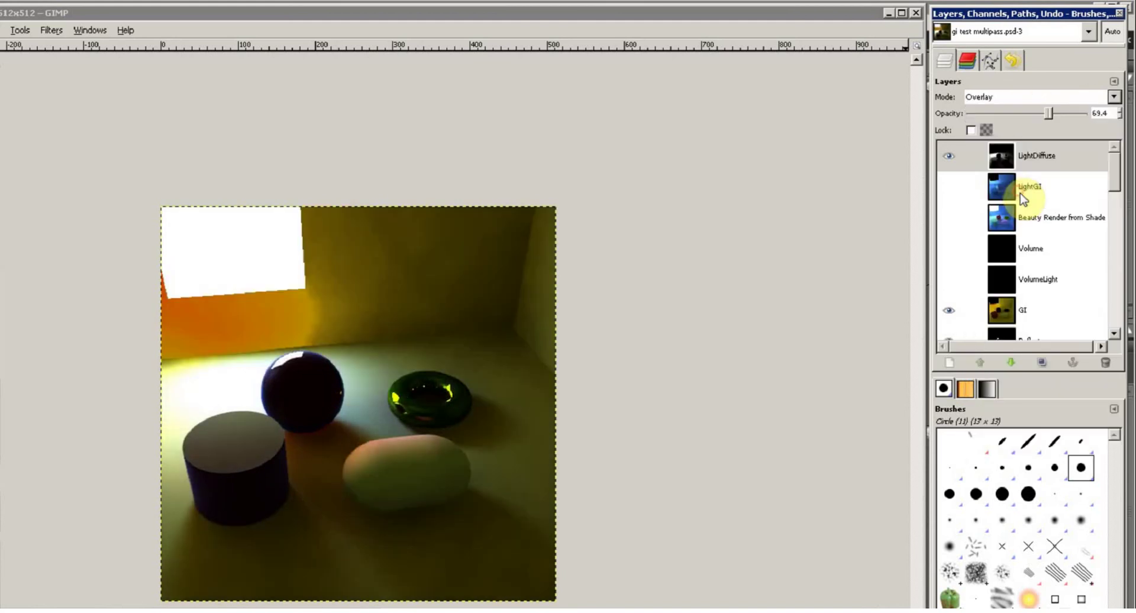
Set LightDiffuse to 100 opacity and try Soft light before switching its blend mode to Hard light.
drag(1046, 114, 1087, 121)
click(1036, 97)
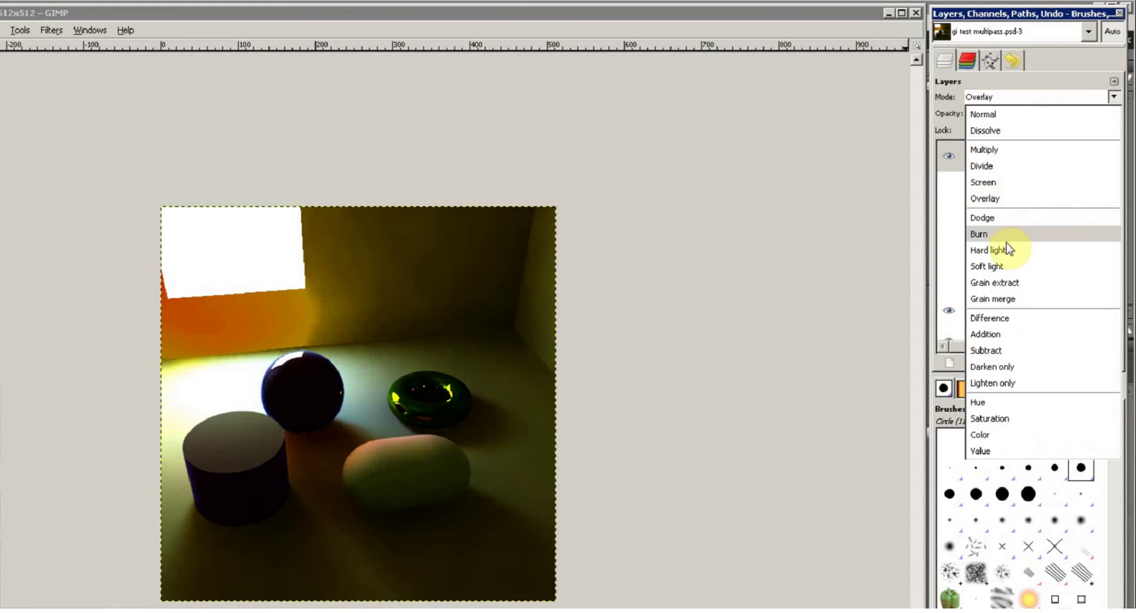
click(1006, 266)
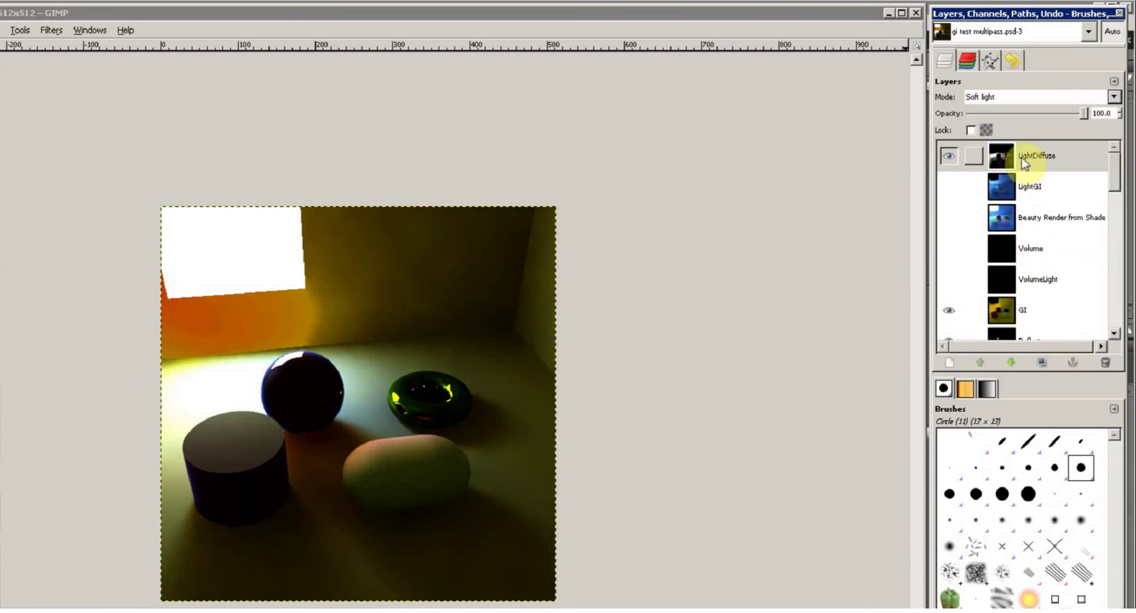
click(1027, 98)
click(1009, 250)
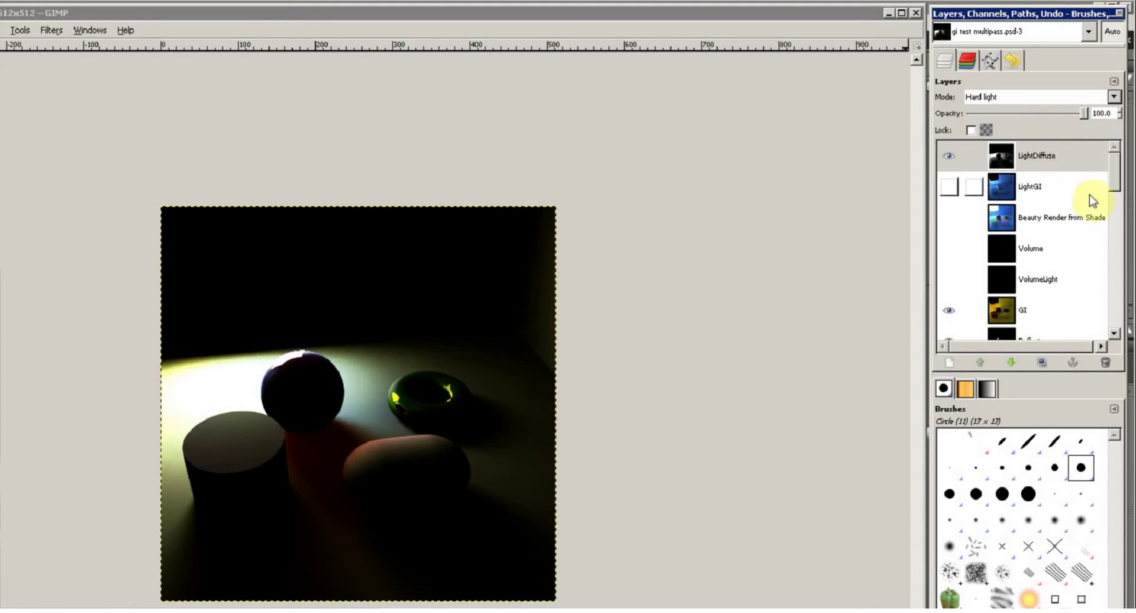
Raise the Glow layer to the top of the stack, above LightDiffuse.
click(1115, 176)
drag(1116, 176, 1047, 246)
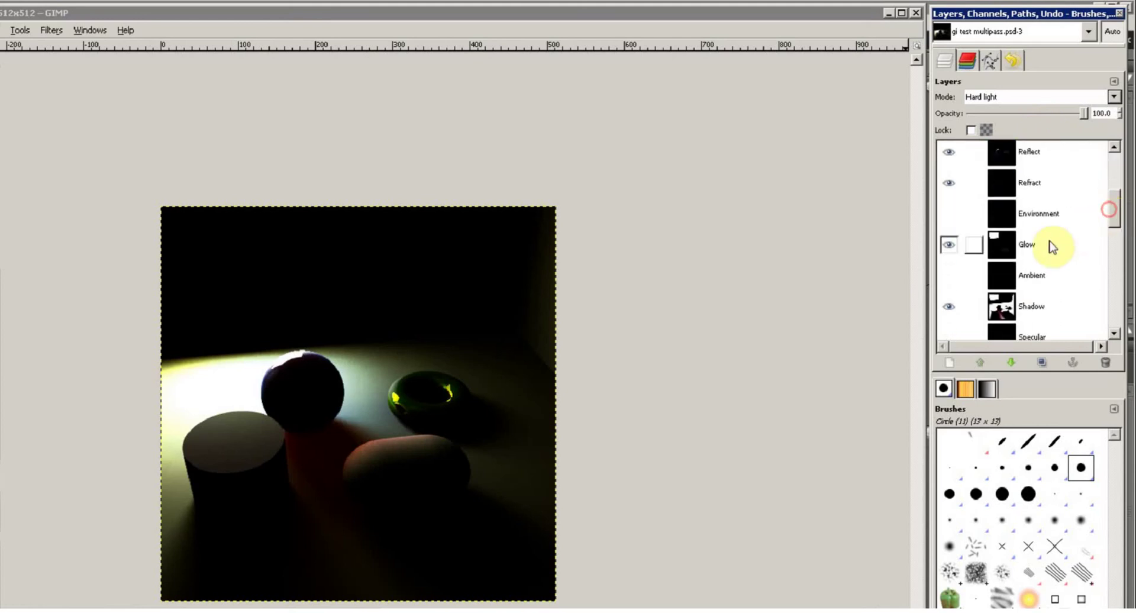
click(1048, 244)
click(980, 363)
click(980, 362)
click(981, 363)
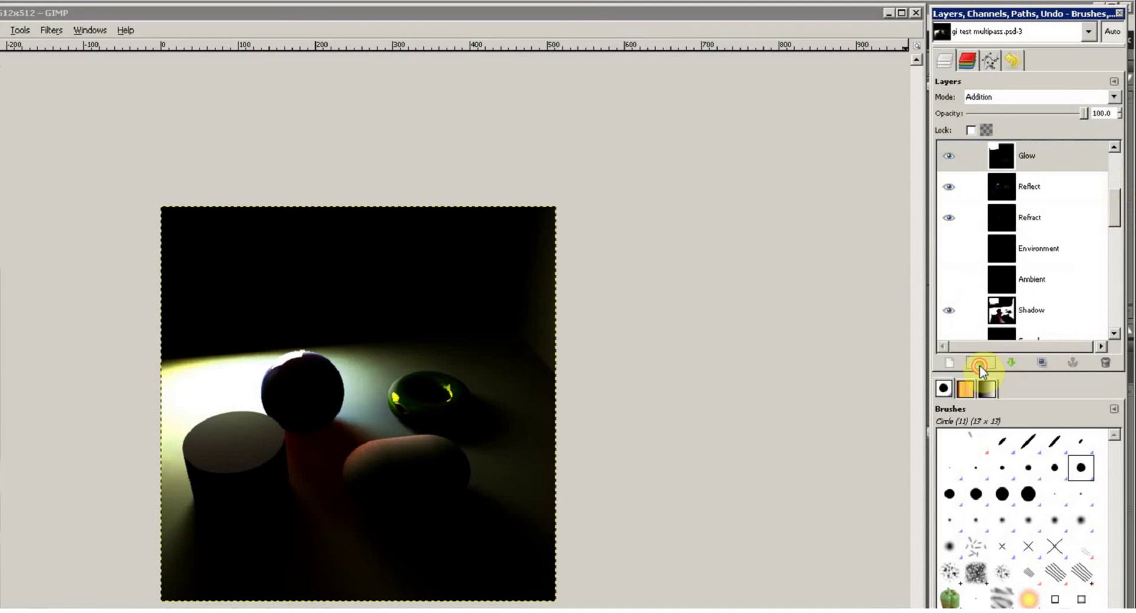
click(981, 363)
click(981, 363)
click(981, 363)
click(981, 363)
click(981, 363)
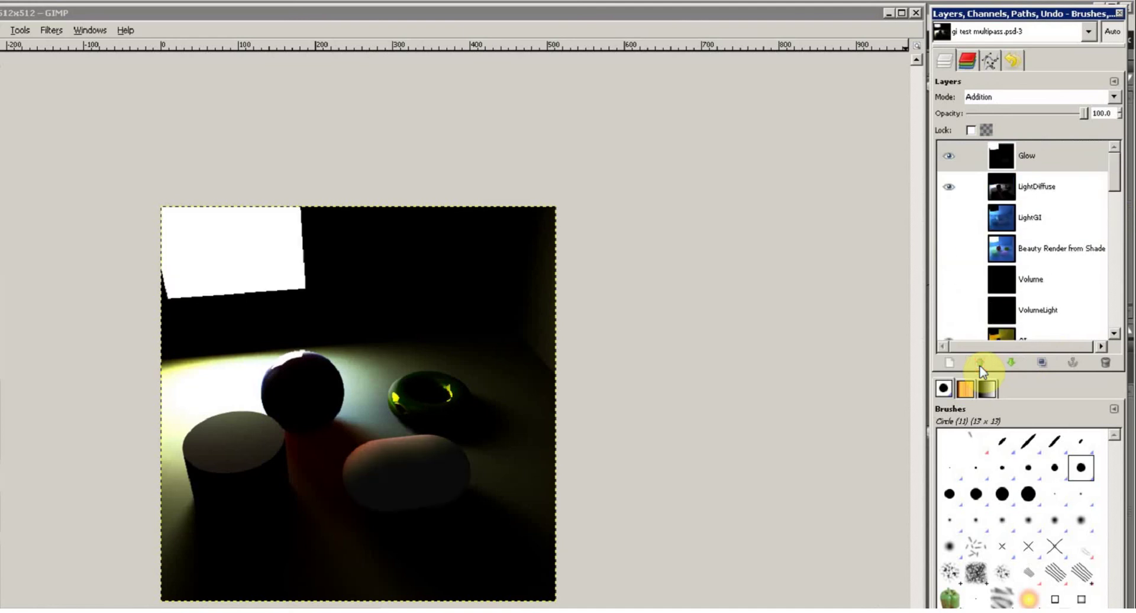
Lower the LightDiffuse layer's opacity to 57.8.
click(1074, 189)
drag(1084, 113, 1036, 124)
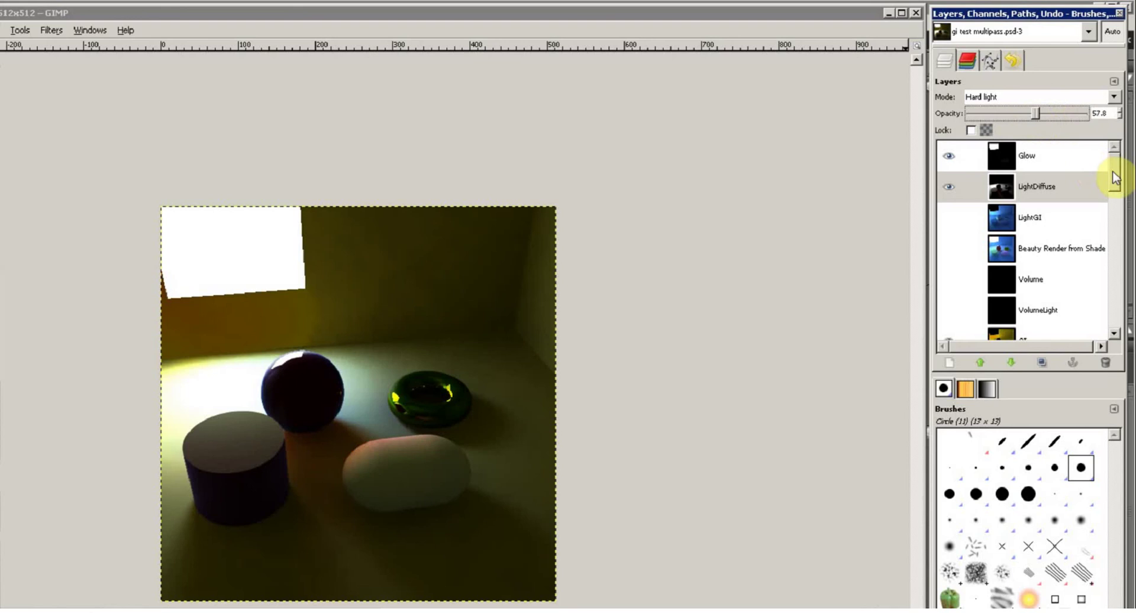
Try a brightness of 79 and a contrast of 95 on the Reflect layer, cancelling the adjustment.
drag(1114, 178, 1116, 210)
click(1048, 206)
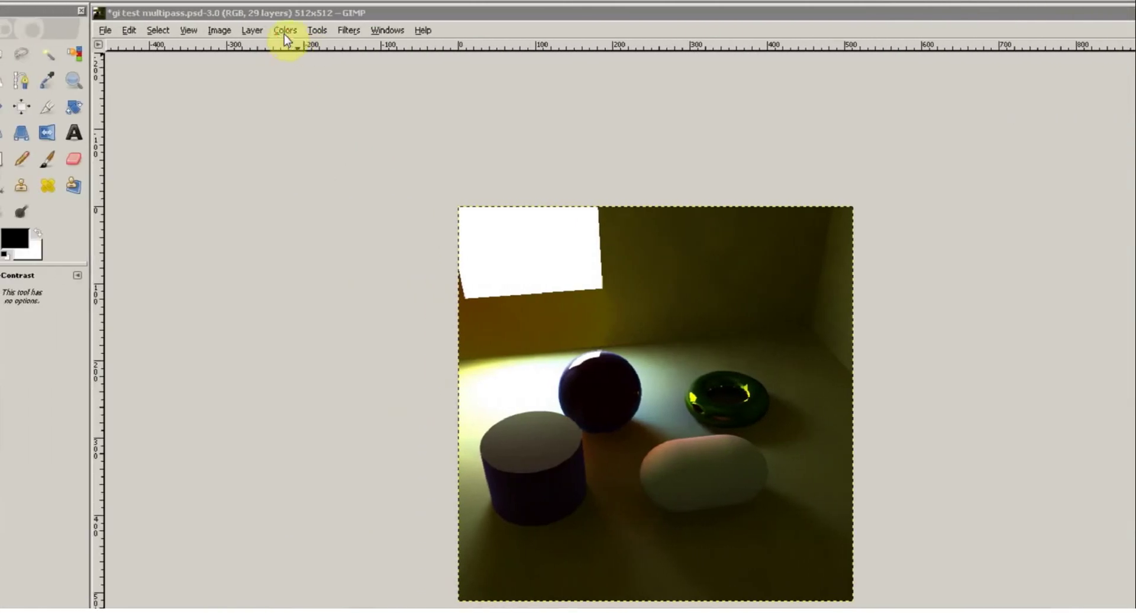
click(286, 30)
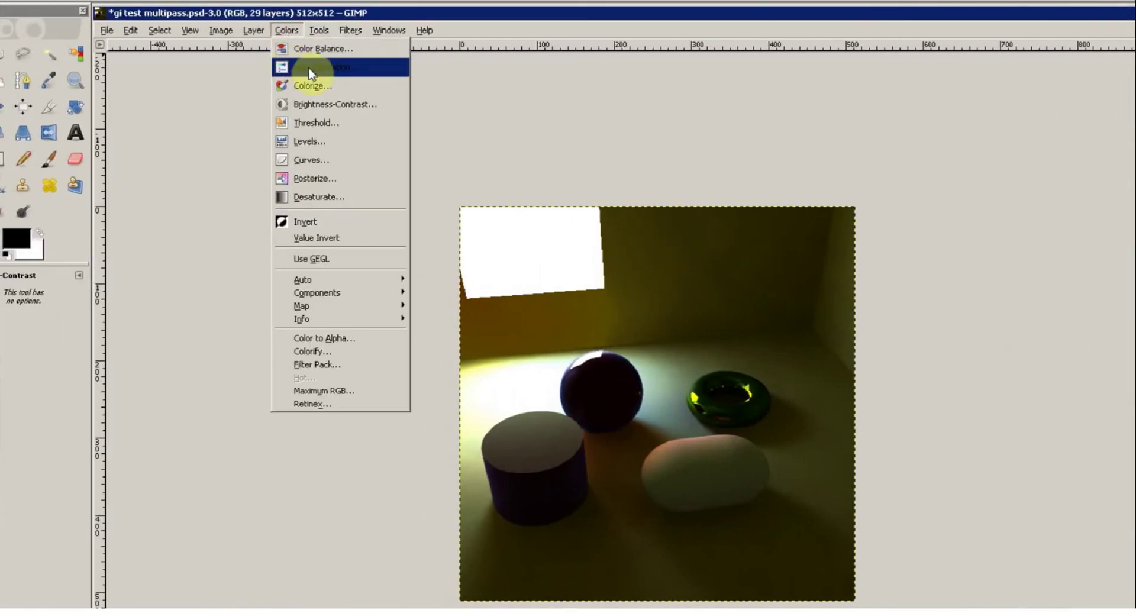
click(337, 105)
drag(212, 251, 269, 235)
drag(177, 251, 285, 255)
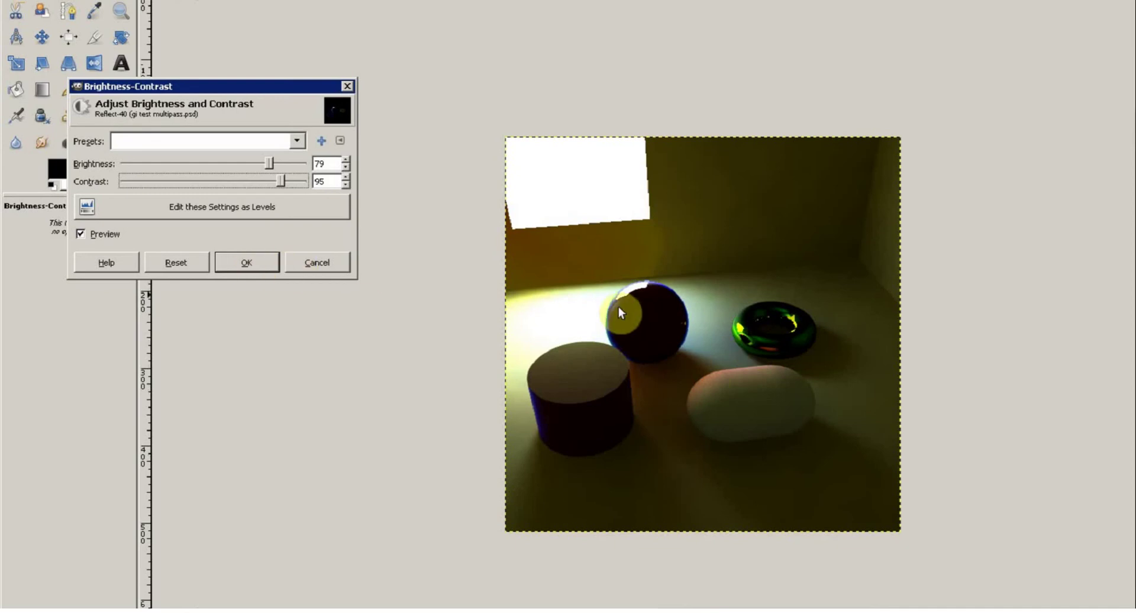
click(312, 263)
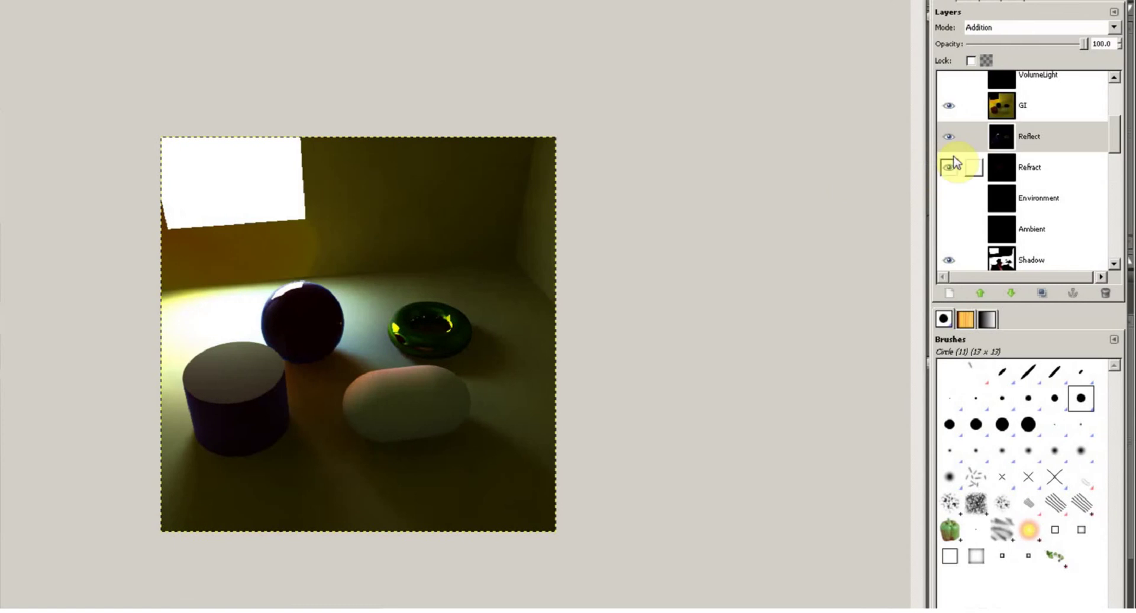
Select the torus by color from the ObjectID layer and make the Reflect layer active.
drag(1116, 135, 1110, 267)
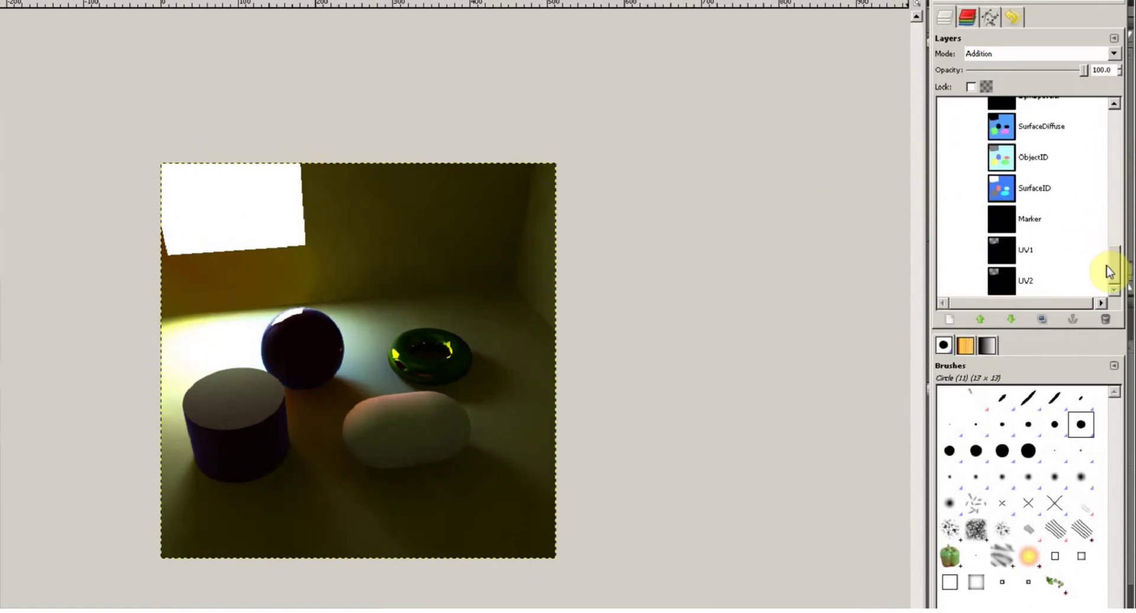
click(1045, 158)
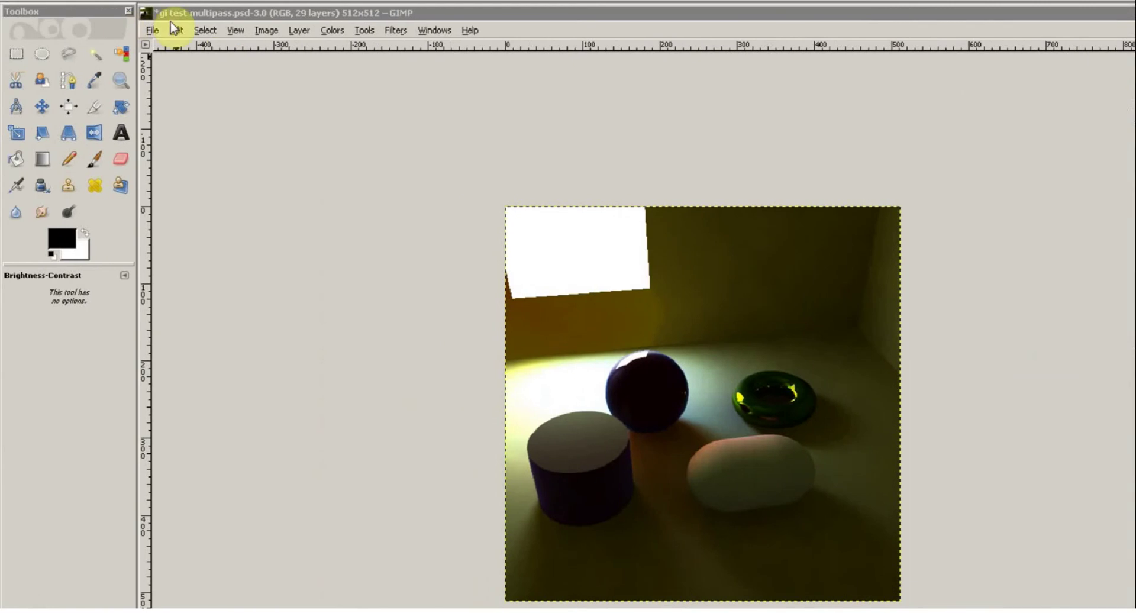
click(202, 31)
click(228, 122)
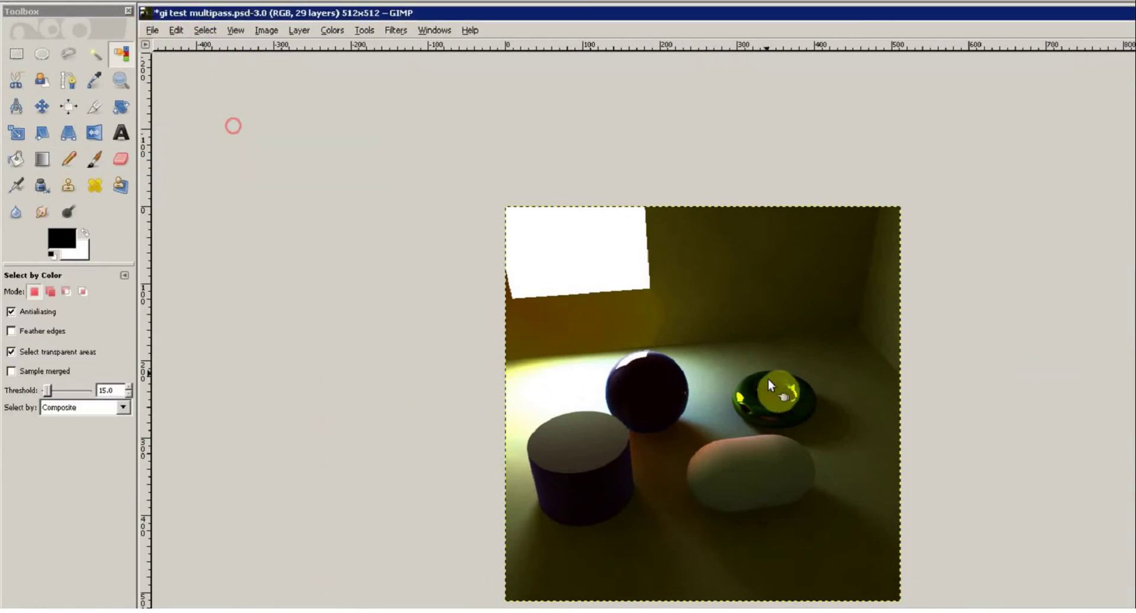
click(756, 419)
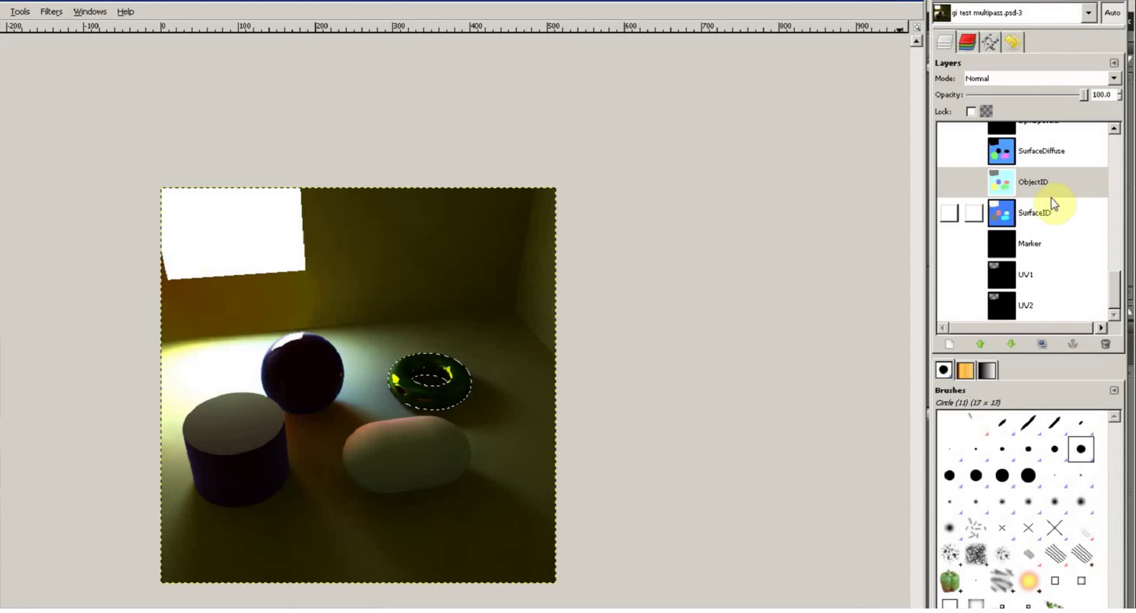
click(1065, 188)
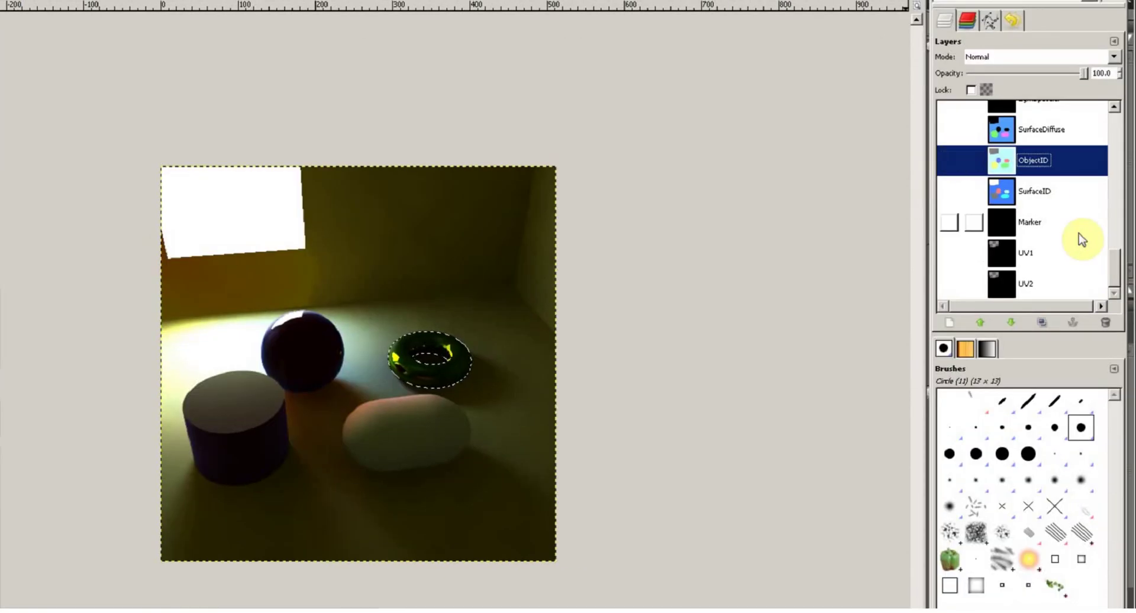
drag(1115, 273, 1115, 170)
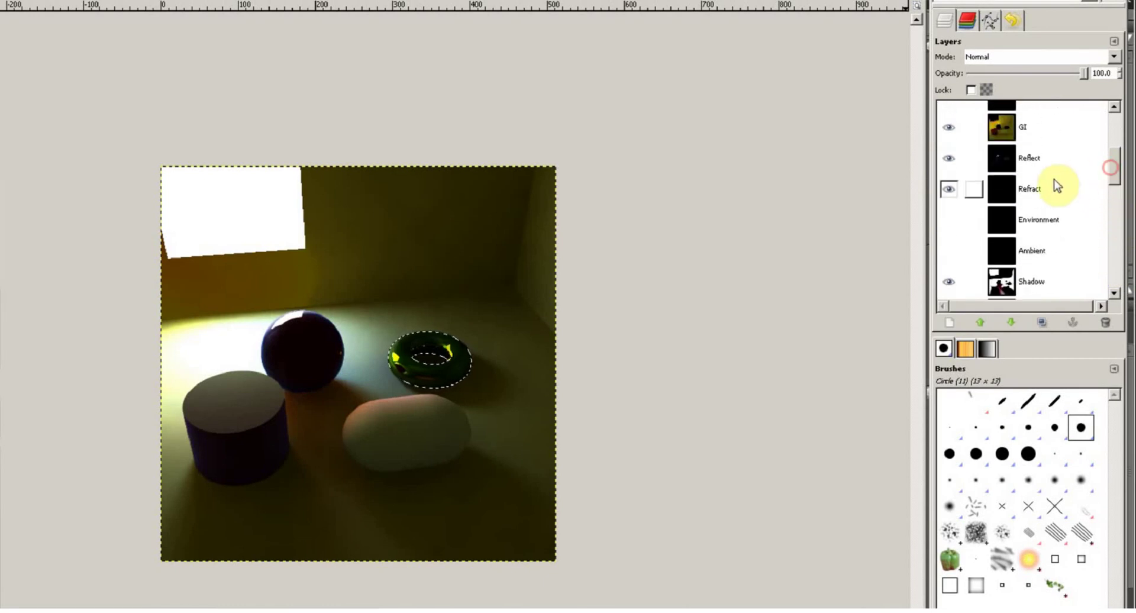
click(1081, 164)
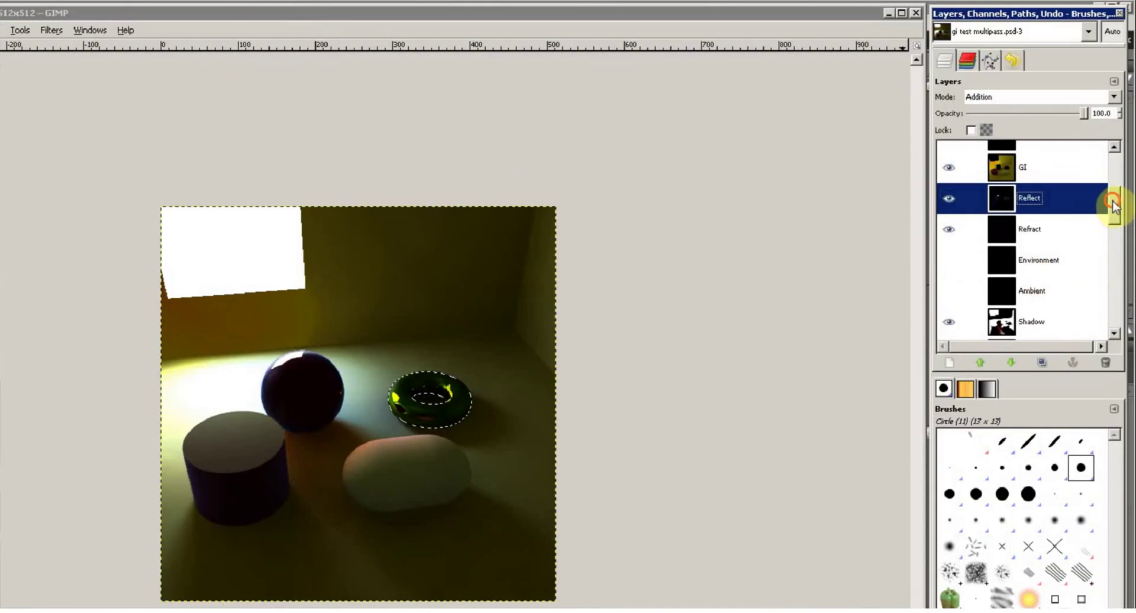
Replace the selection with the sphere by picking its color on the ObjectID layer.
mouse_move(1107, 208)
mouse_down()
mouse_move(1116, 309)
mouse_move(1117, 296)
mouse_up()
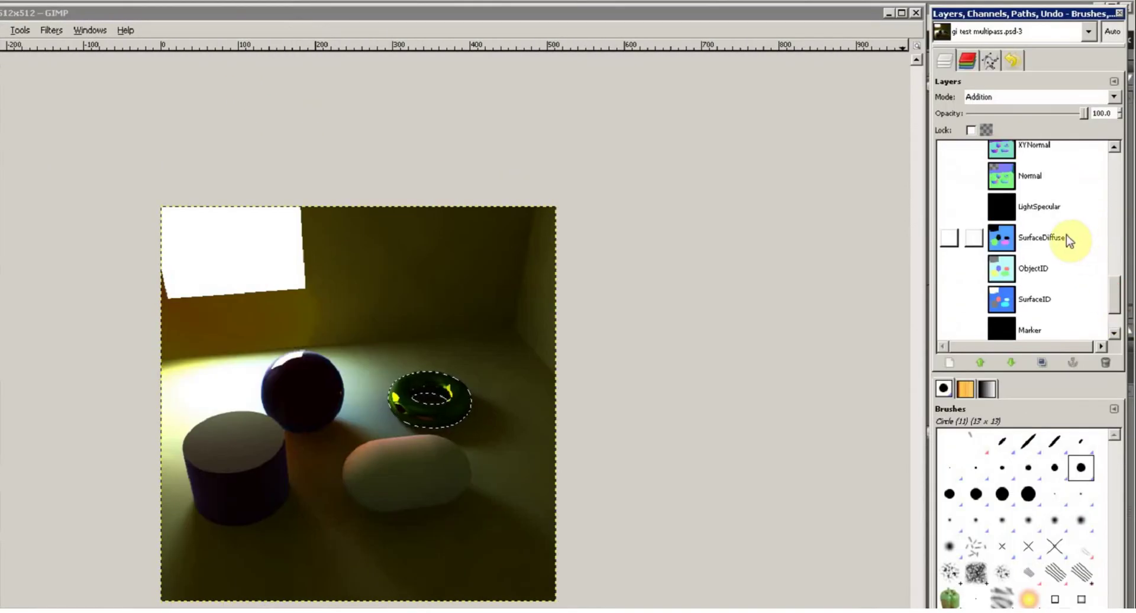
drag(1060, 272, 707, 427)
drag(307, 410, 307, 387)
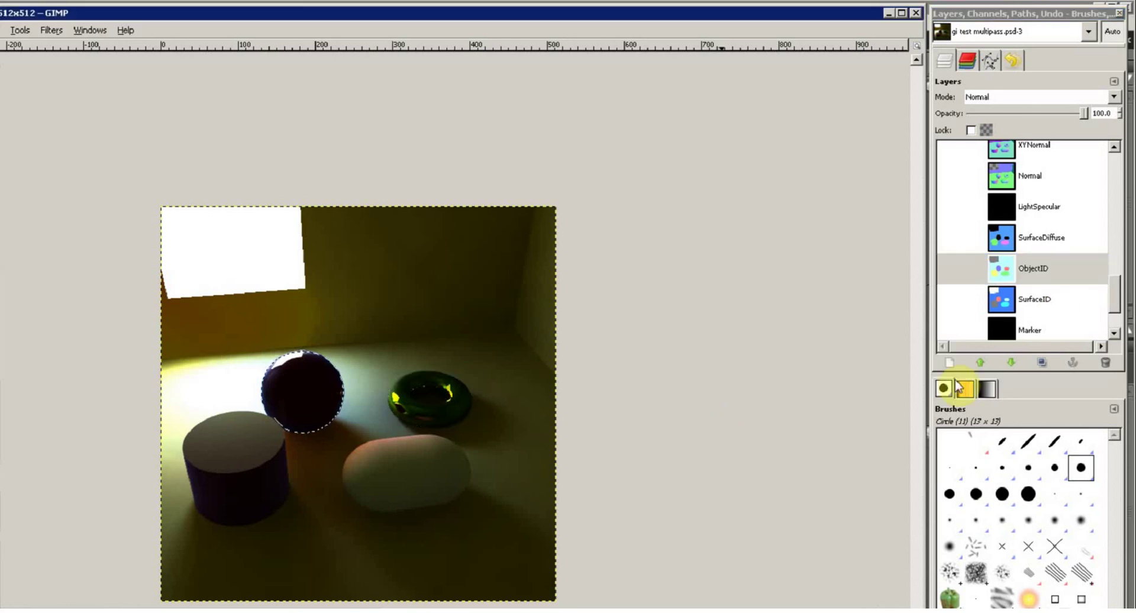
Brighten the Reflect layer inside the sphere selection by bending its Value curve upward with Curves.
drag(1115, 308, 24, 104)
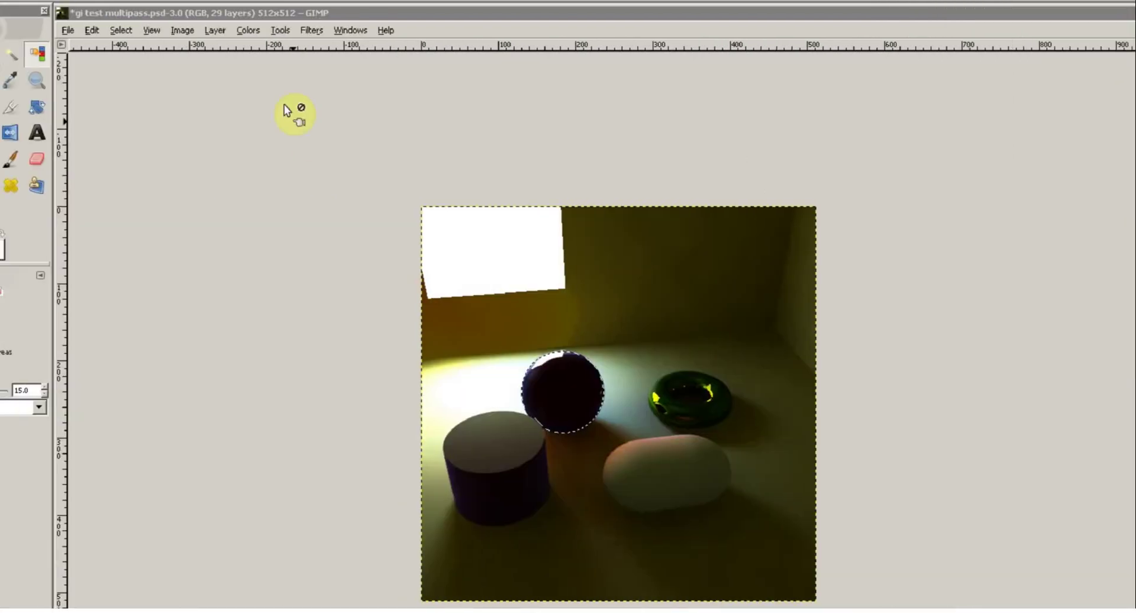
drag(284, 104, 245, 25)
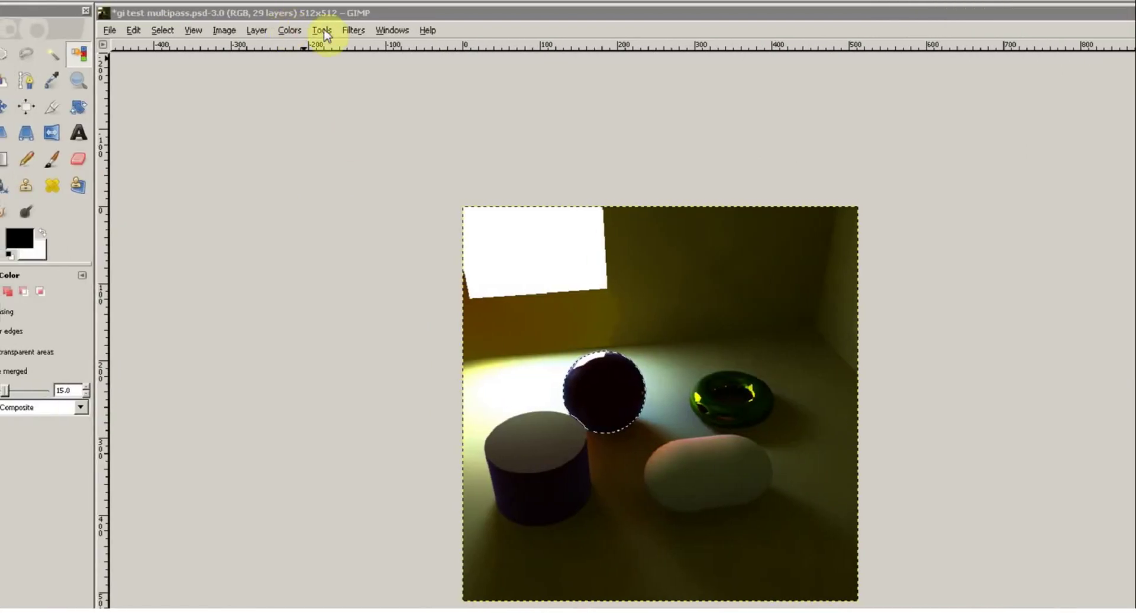
click(291, 33)
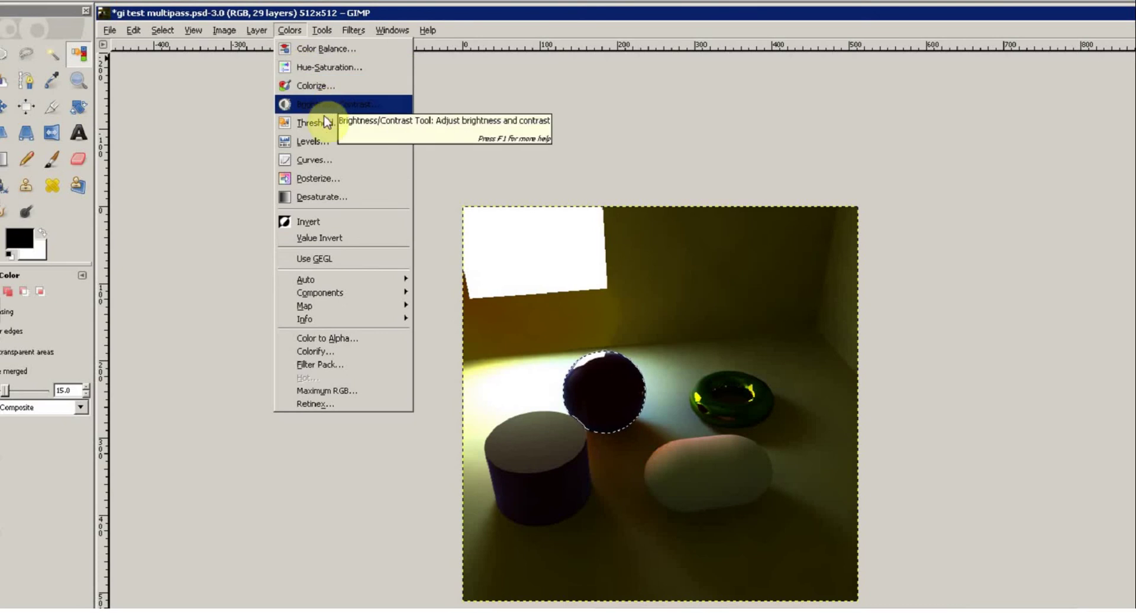
click(321, 158)
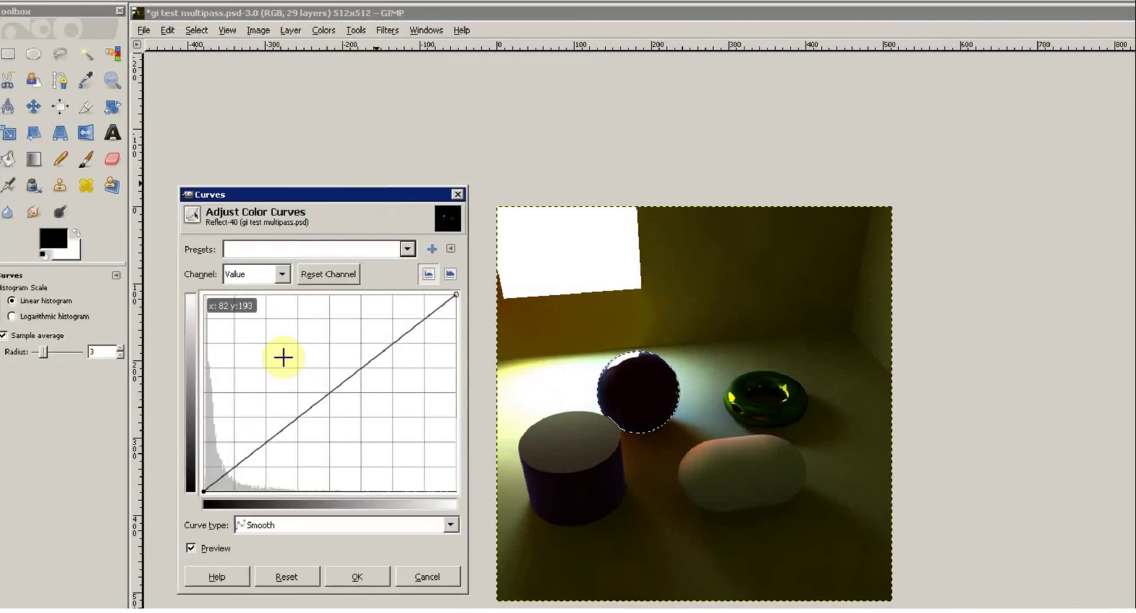
mouse_move(322, 397)
mouse_down()
mouse_move(289, 357)
mouse_move(275, 307)
mouse_move(252, 308)
mouse_move(378, 449)
mouse_move(272, 325)
mouse_move(228, 386)
mouse_move(231, 359)
mouse_move(264, 382)
mouse_move(272, 350)
mouse_move(297, 383)
mouse_up()
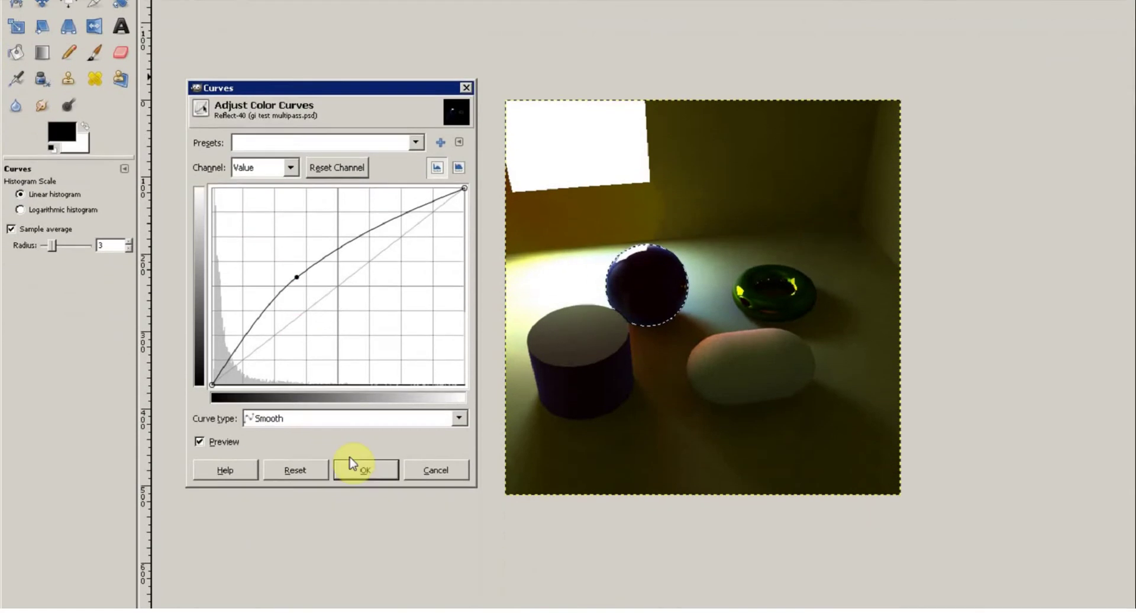
click(365, 576)
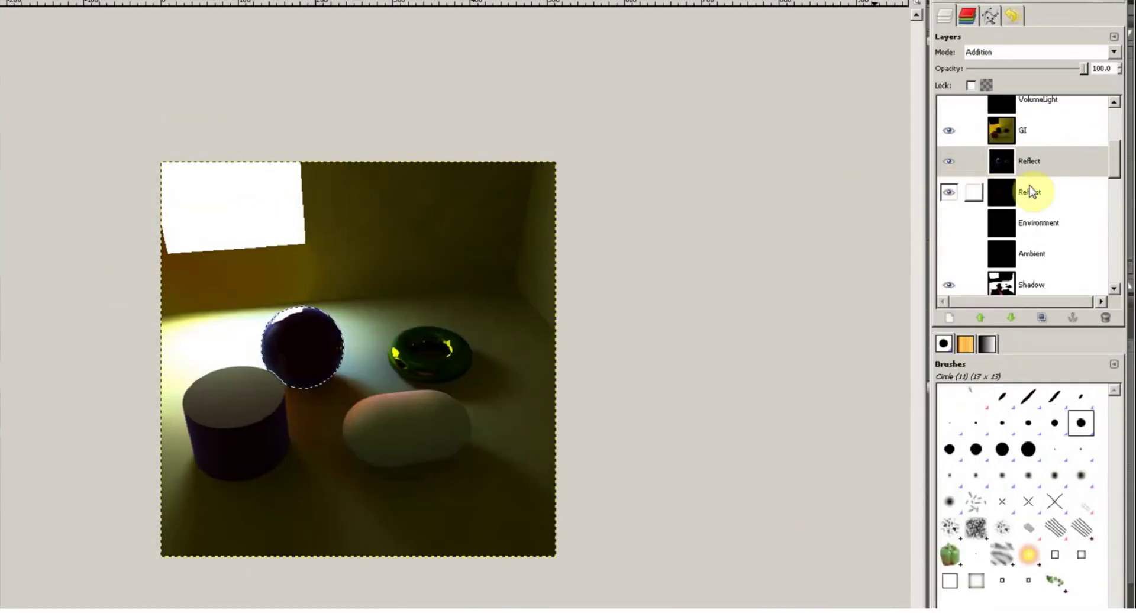
Strongly brighten the Refract layer inside the sphere selection by pulling its Value curve steeply upward with Curves.
click(1055, 120)
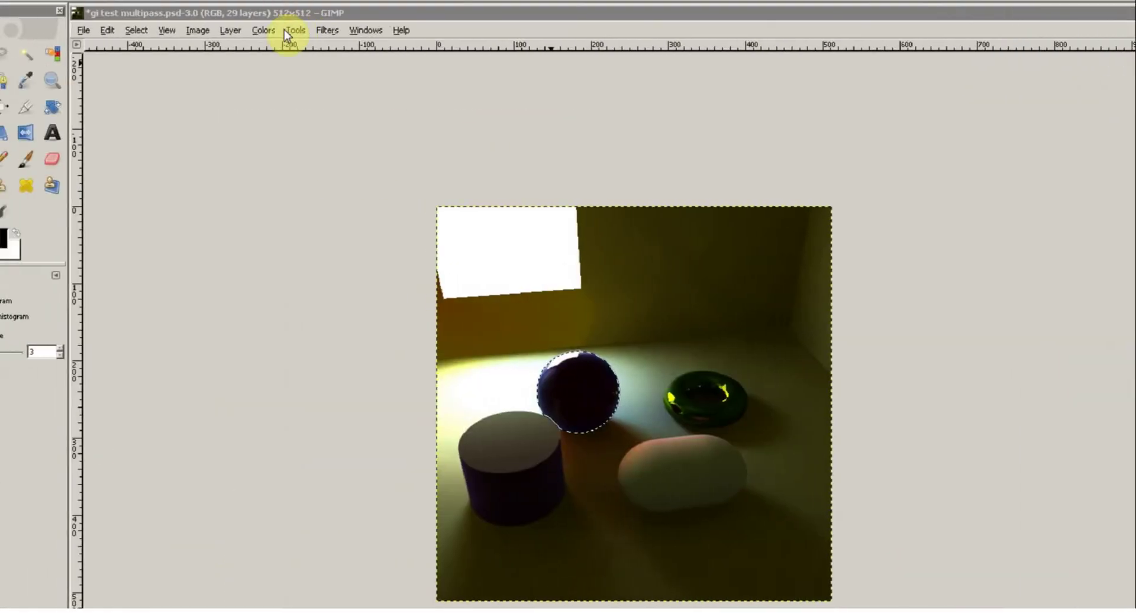
click(284, 30)
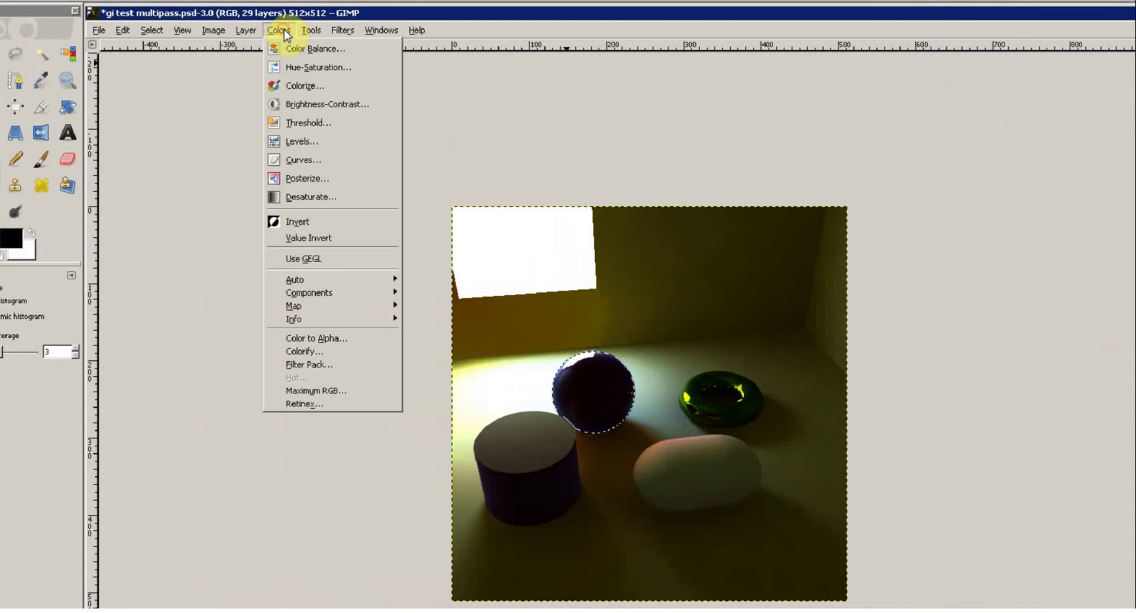
click(329, 165)
drag(297, 380, 279, 304)
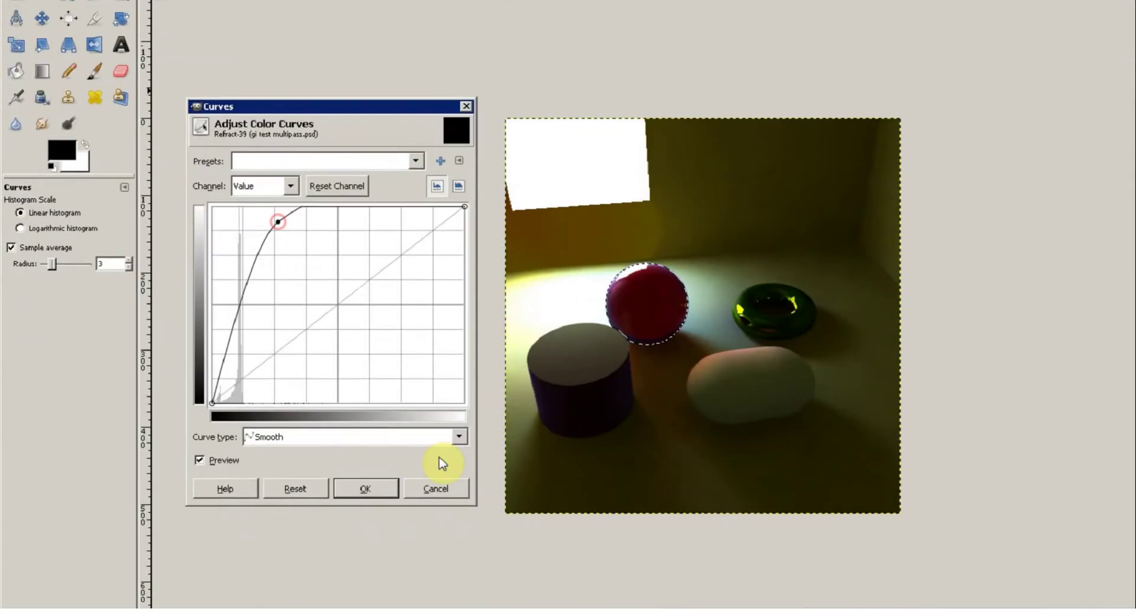
click(365, 577)
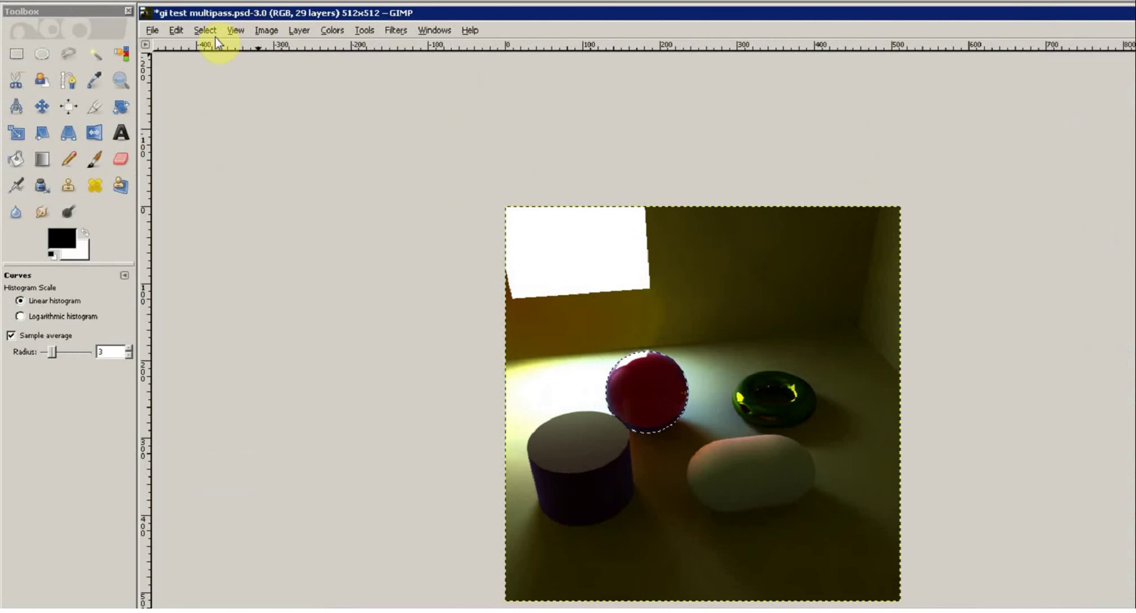
Drop the selection around the sphere and switch to the Rectangle Select tool.
click(205, 30)
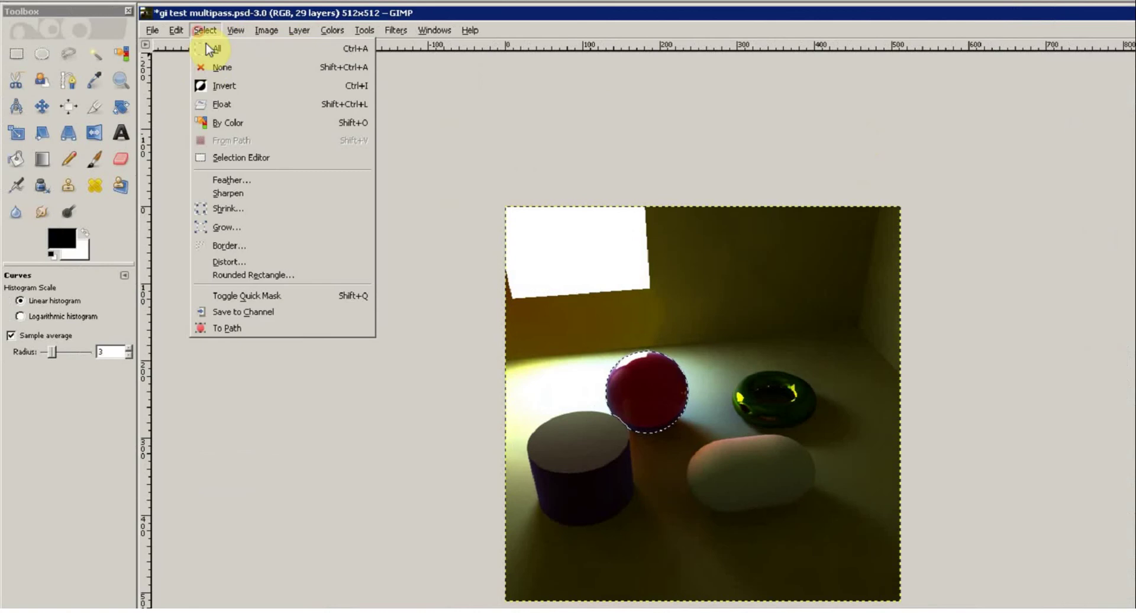
click(208, 48)
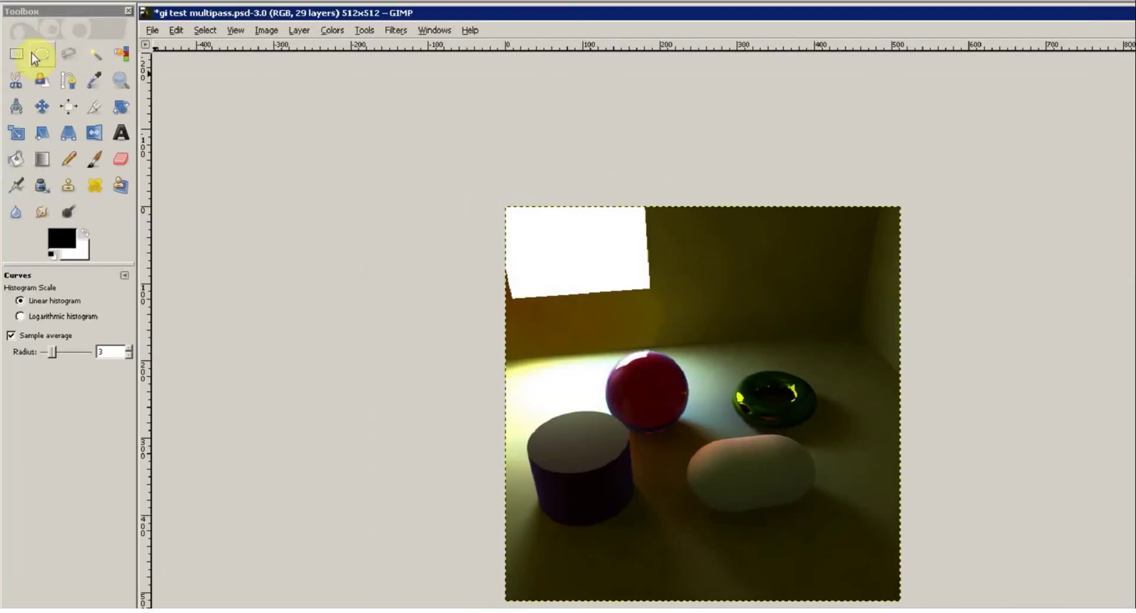
click(16, 54)
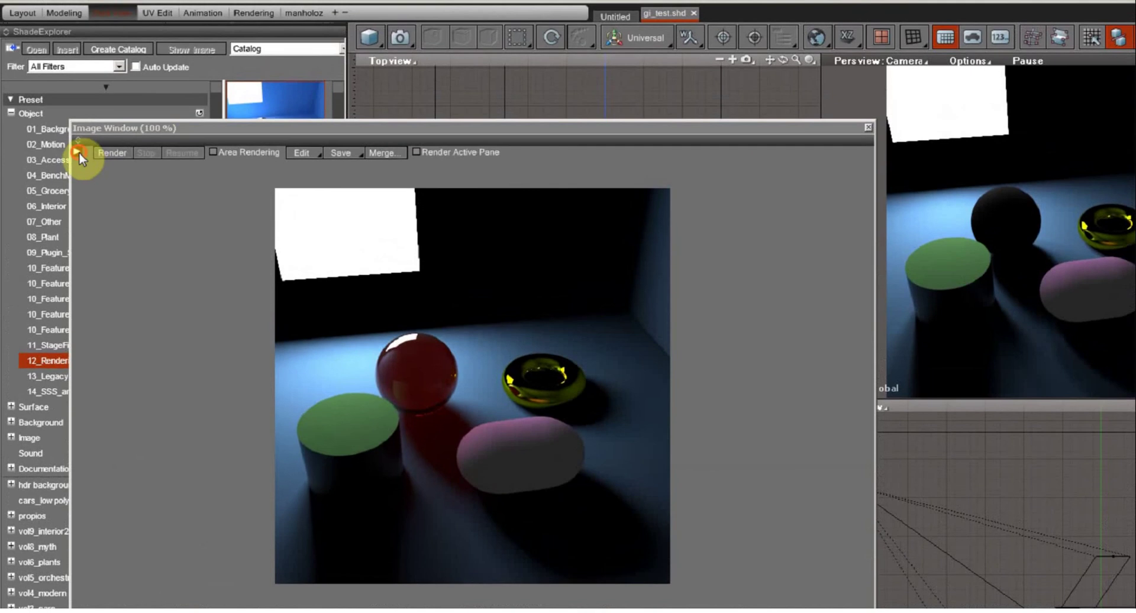
Try the DepthPlus effector in Shade's rendering effects, reset the effector to None, and close the Image Window.
click(77, 132)
click(189, 209)
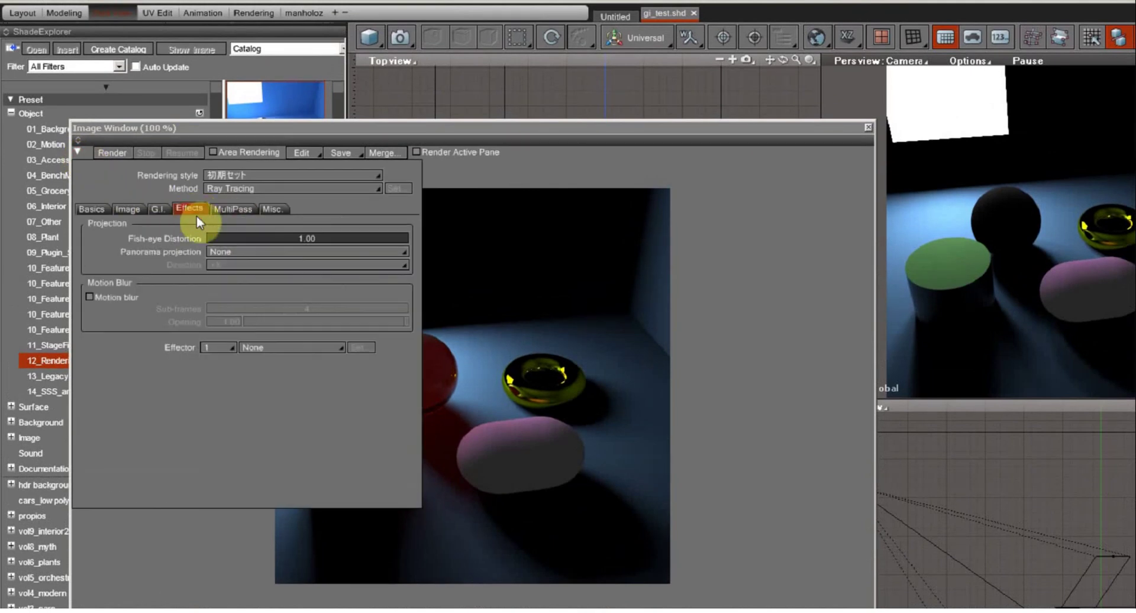
click(322, 343)
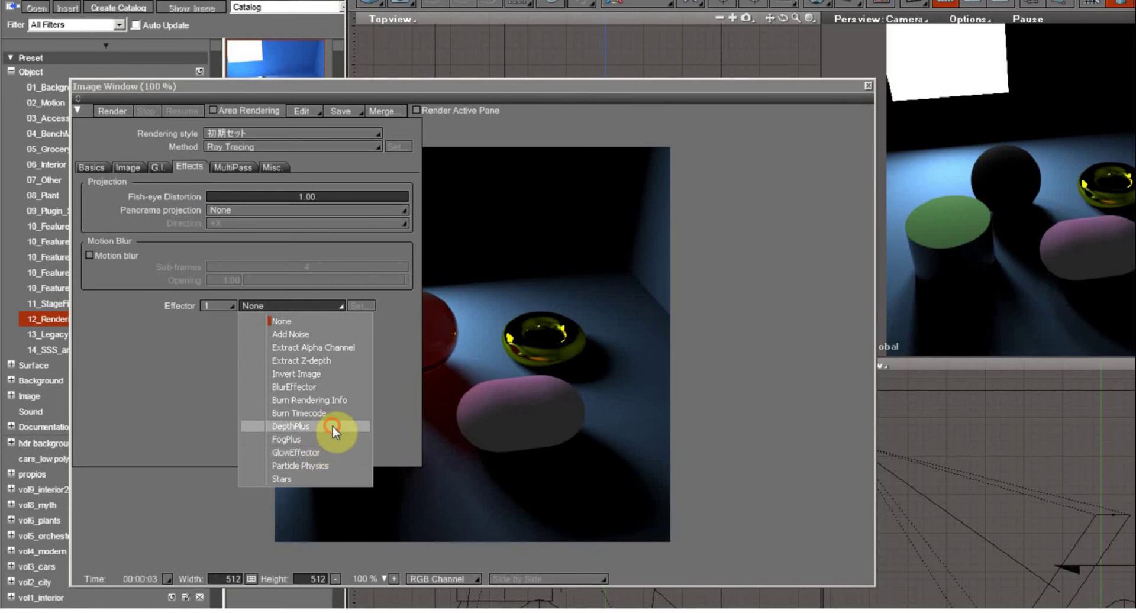
click(332, 425)
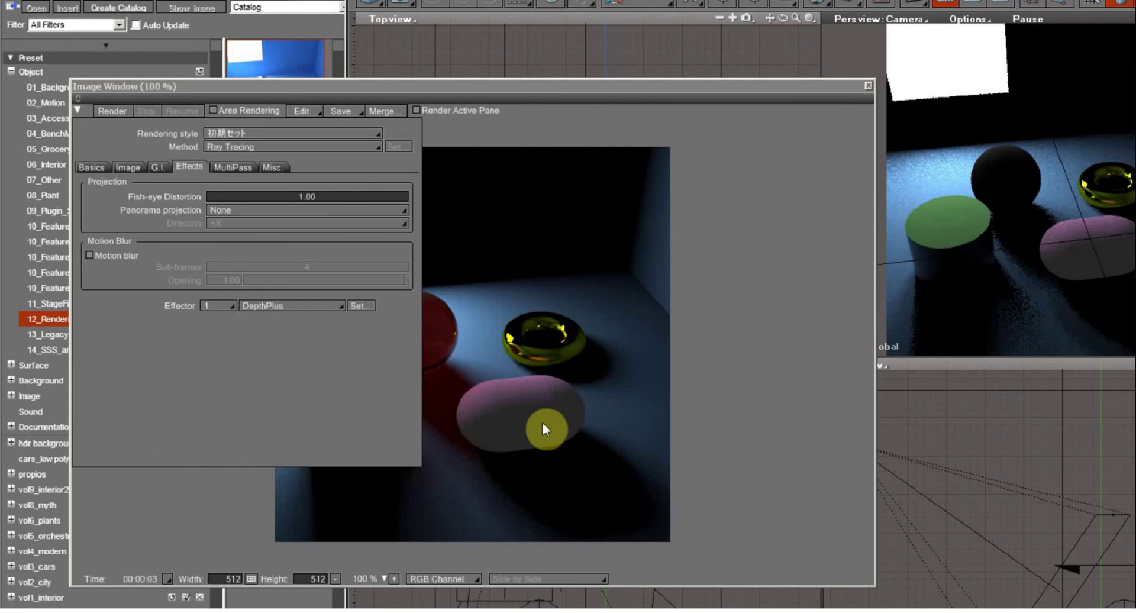
click(298, 306)
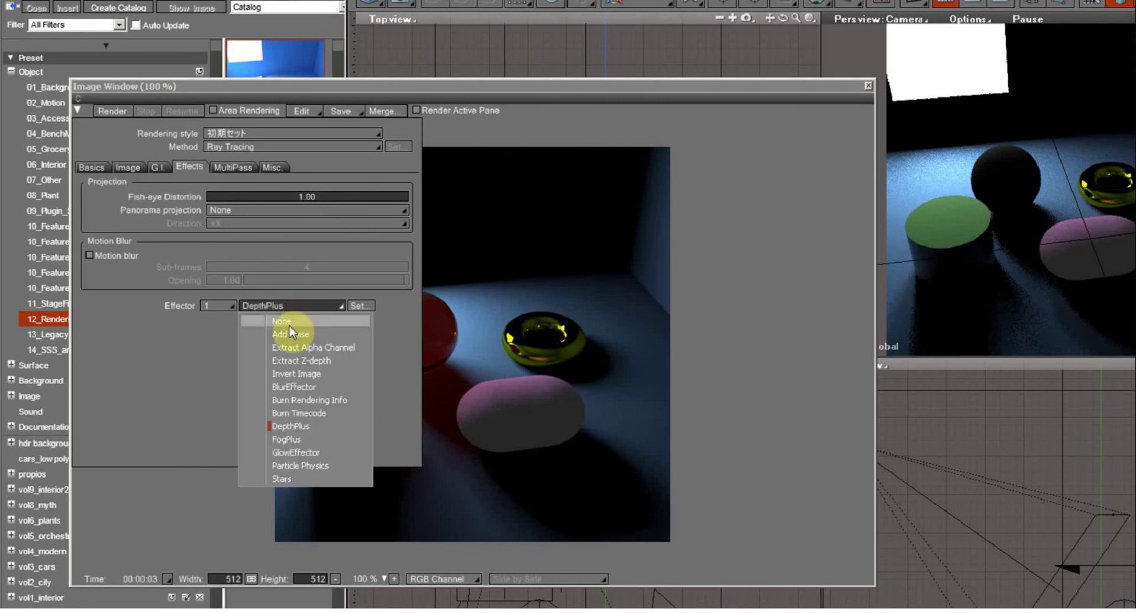
click(291, 323)
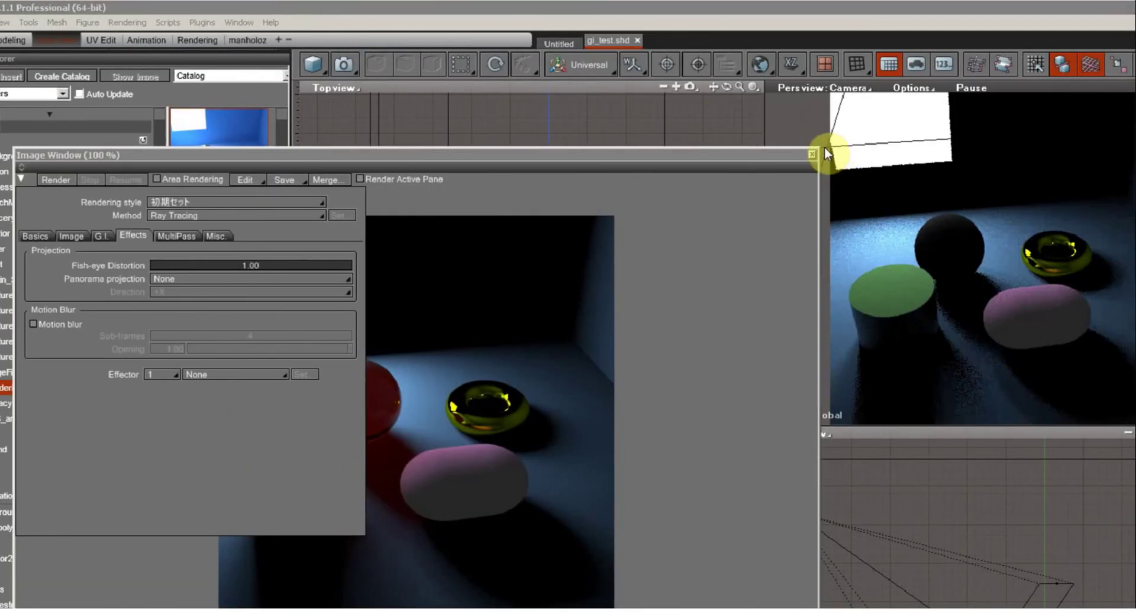
click(814, 155)
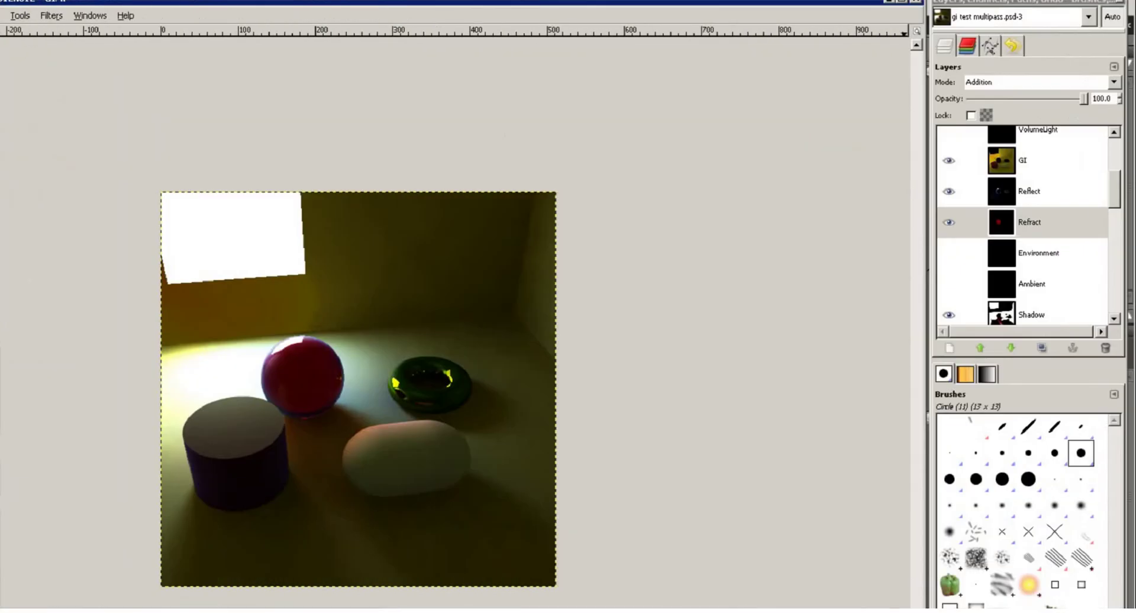
mouse_move(1135, 199)
mouse_down()
mouse_move(1135, 304)
mouse_move(1117, 322)
mouse_move(1116, 156)
mouse_up()
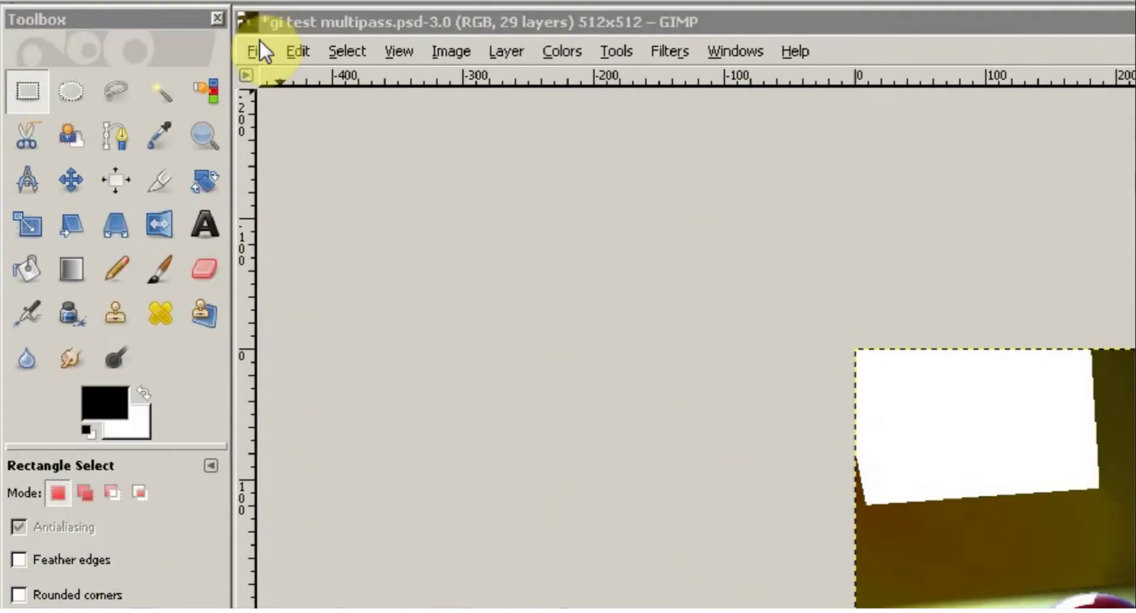
click(261, 46)
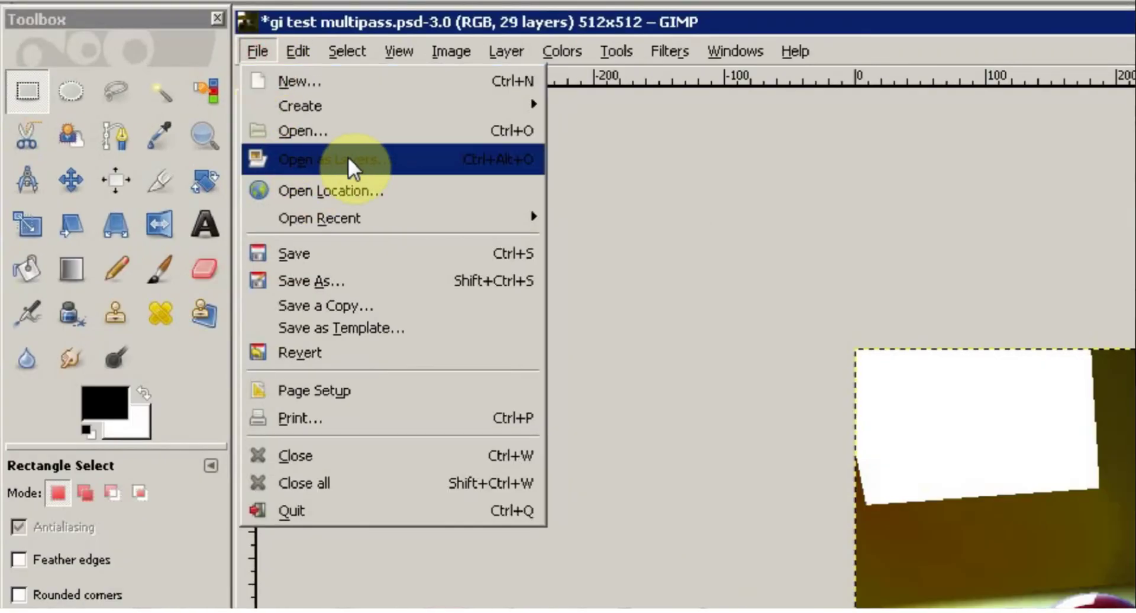
click(364, 283)
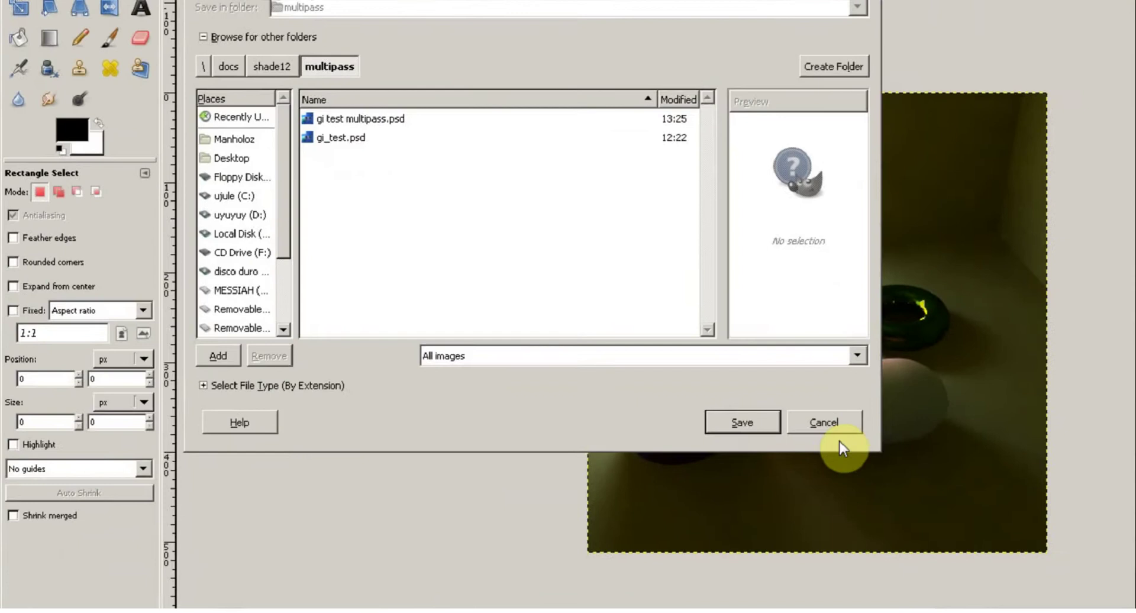
click(772, 396)
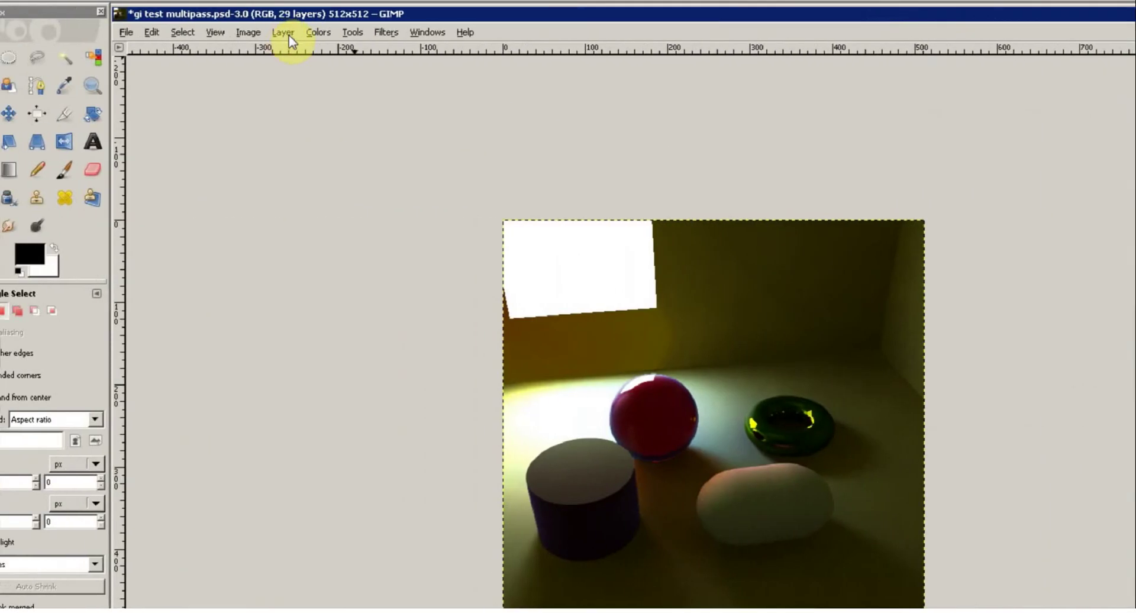
Save the current PSD, and save the image again as gi test multipass.xcf in the GIMP XCF image format.
click(162, 32)
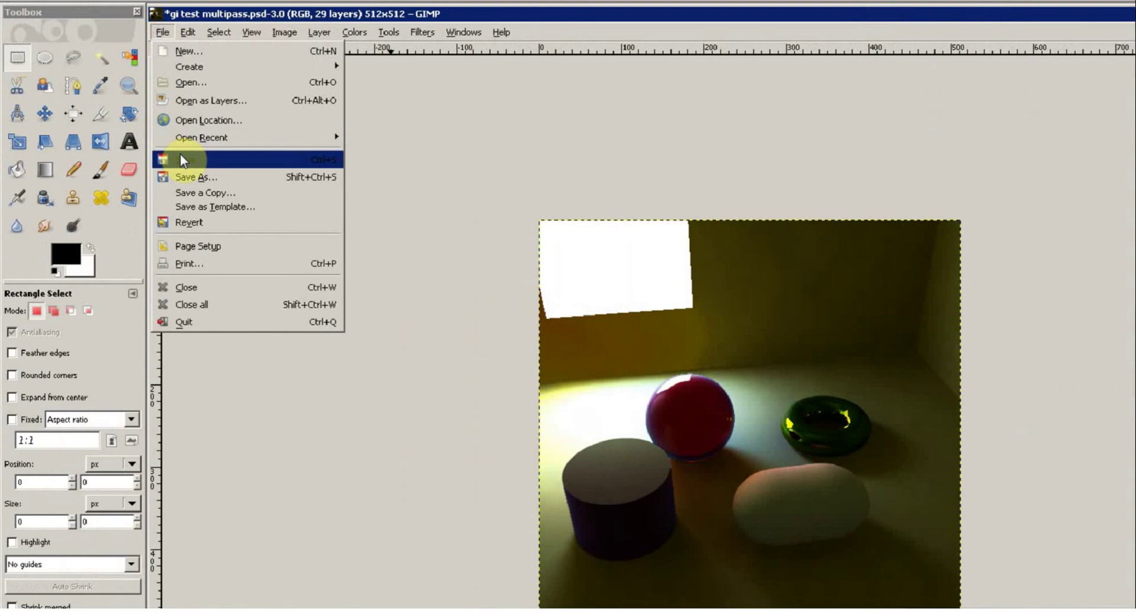
click(180, 154)
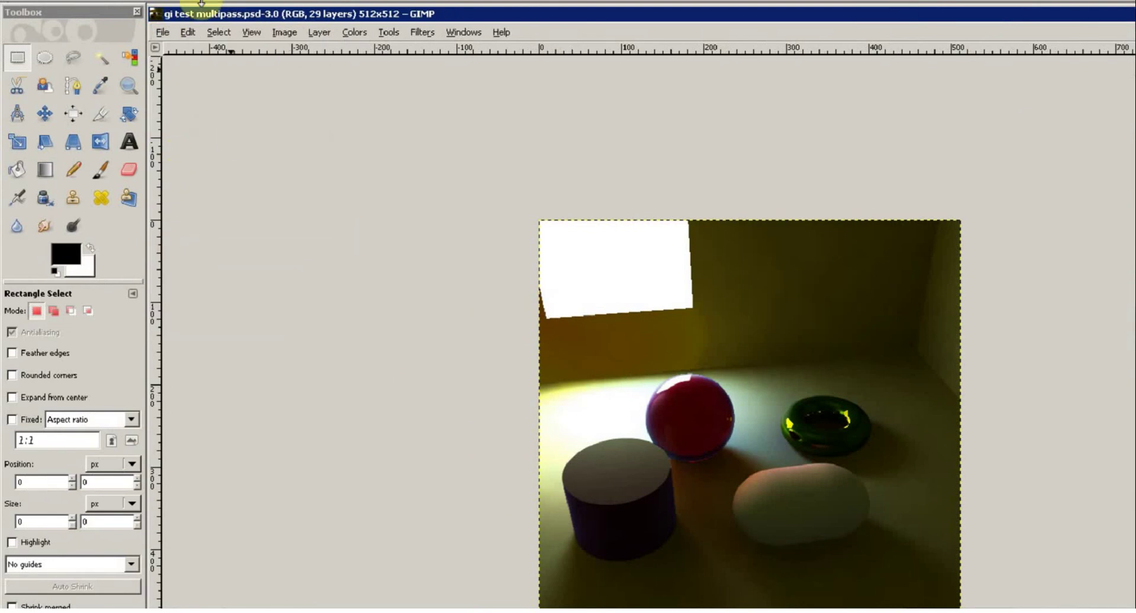
click(162, 33)
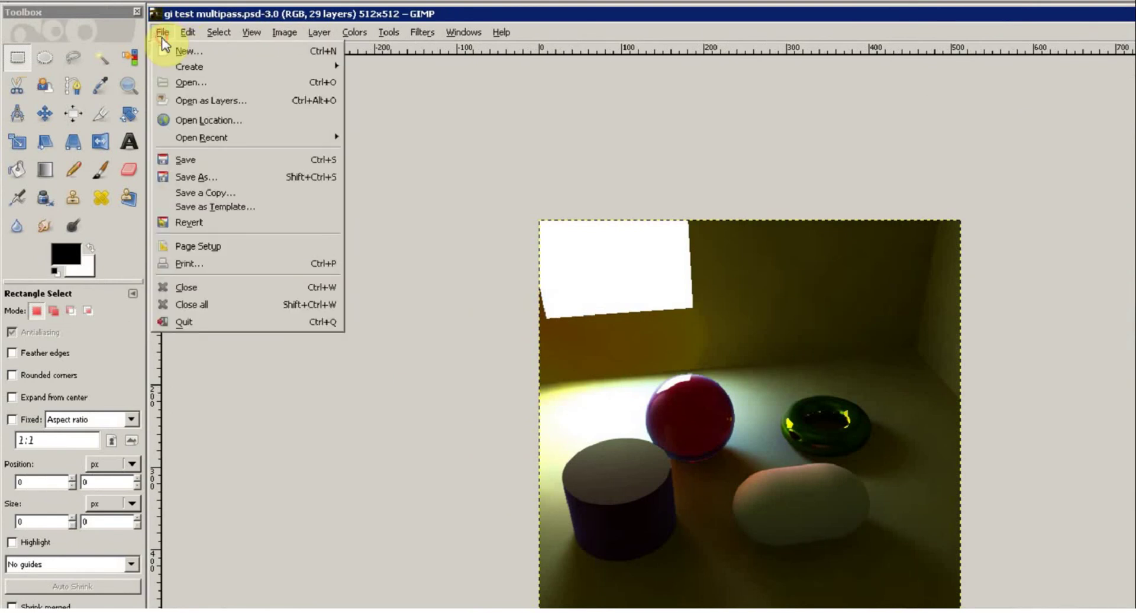
click(216, 175)
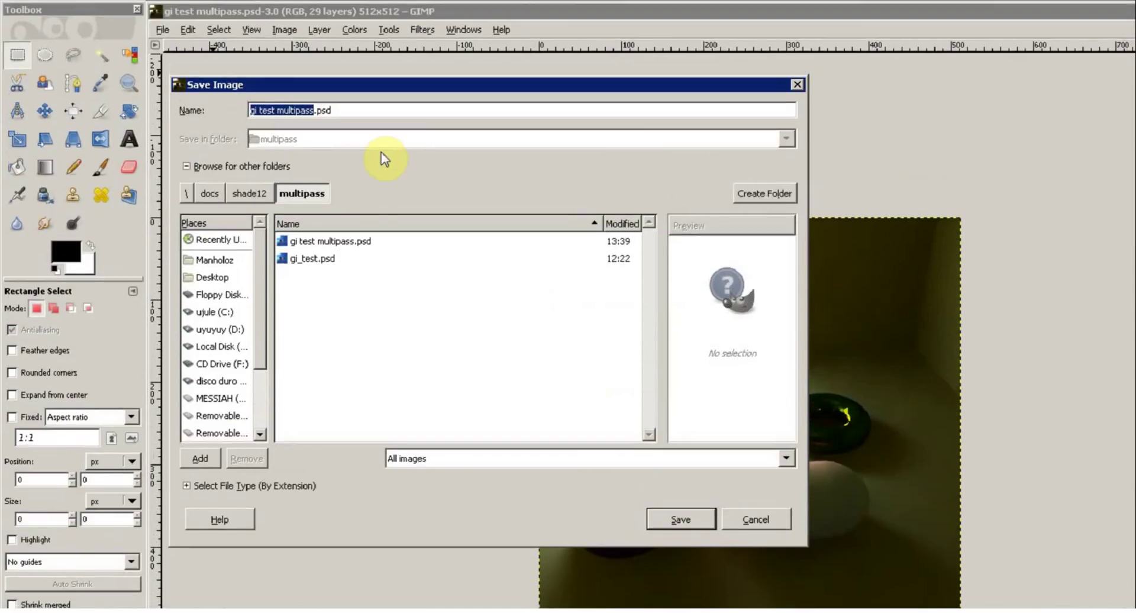
click(368, 74)
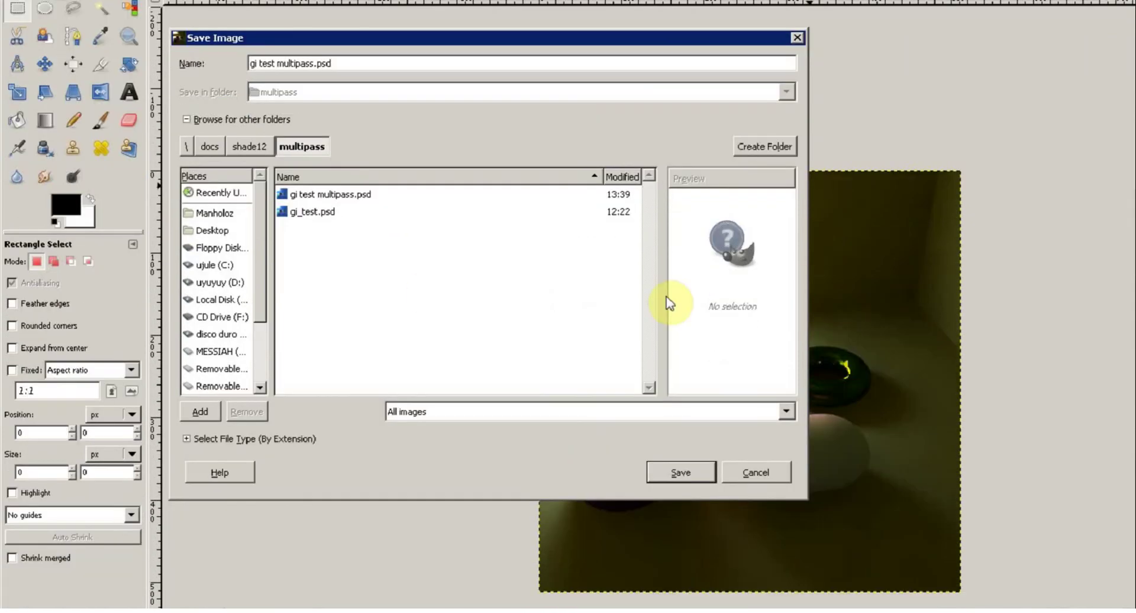
click(698, 418)
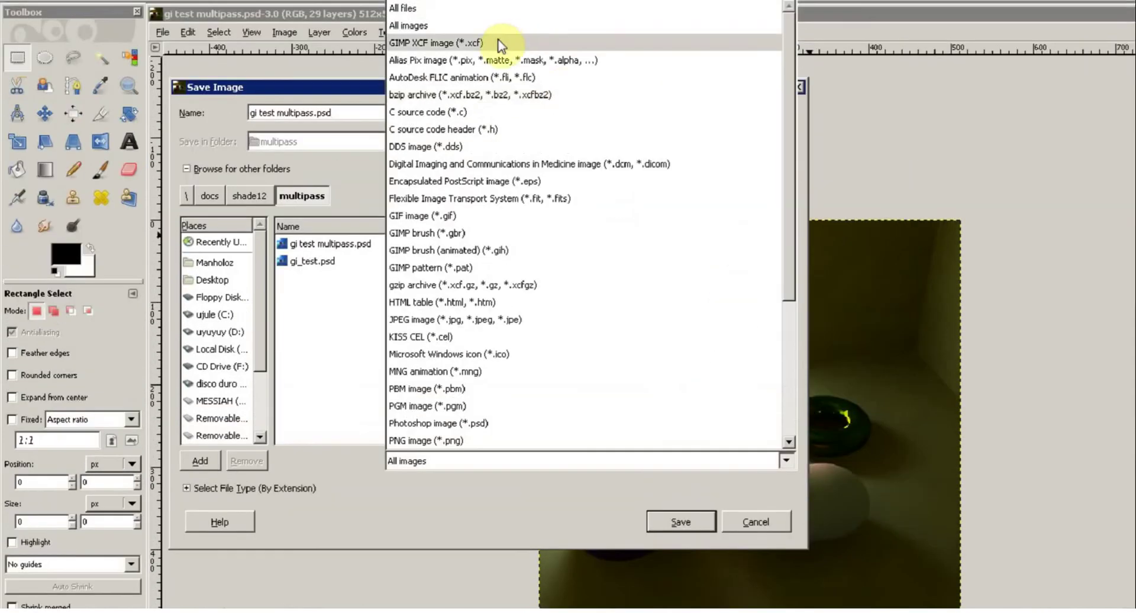
click(500, 43)
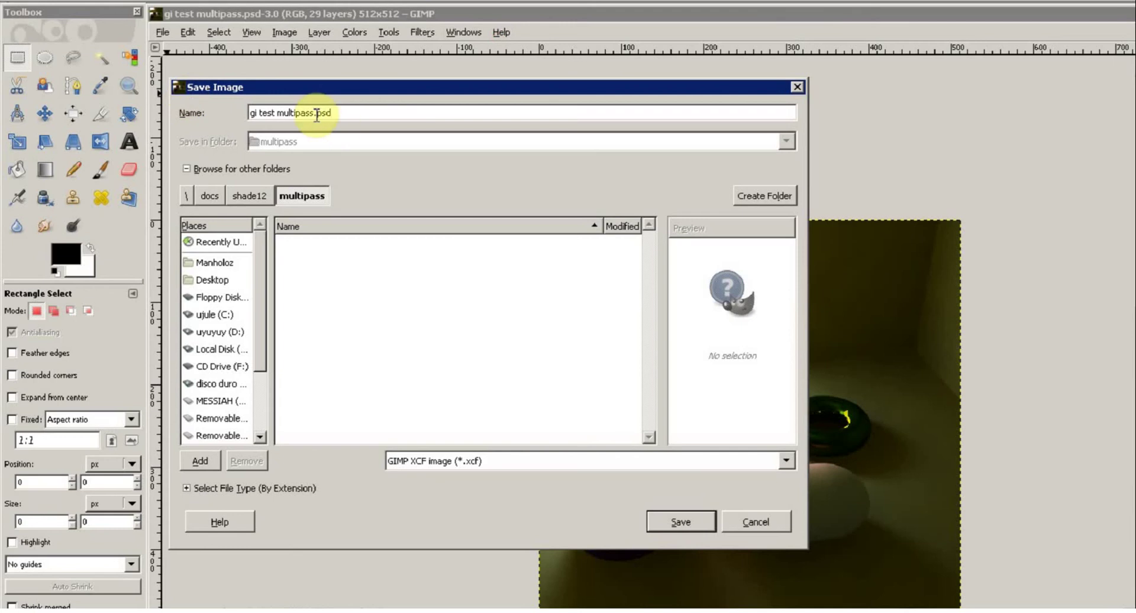
drag(317, 114, 360, 112)
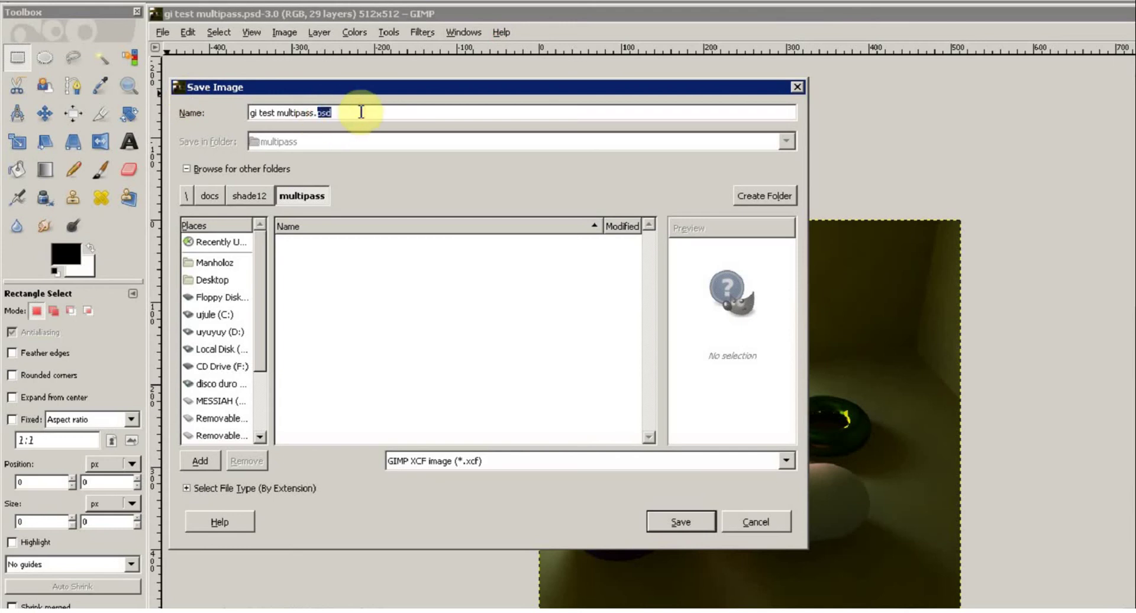
key(Return)
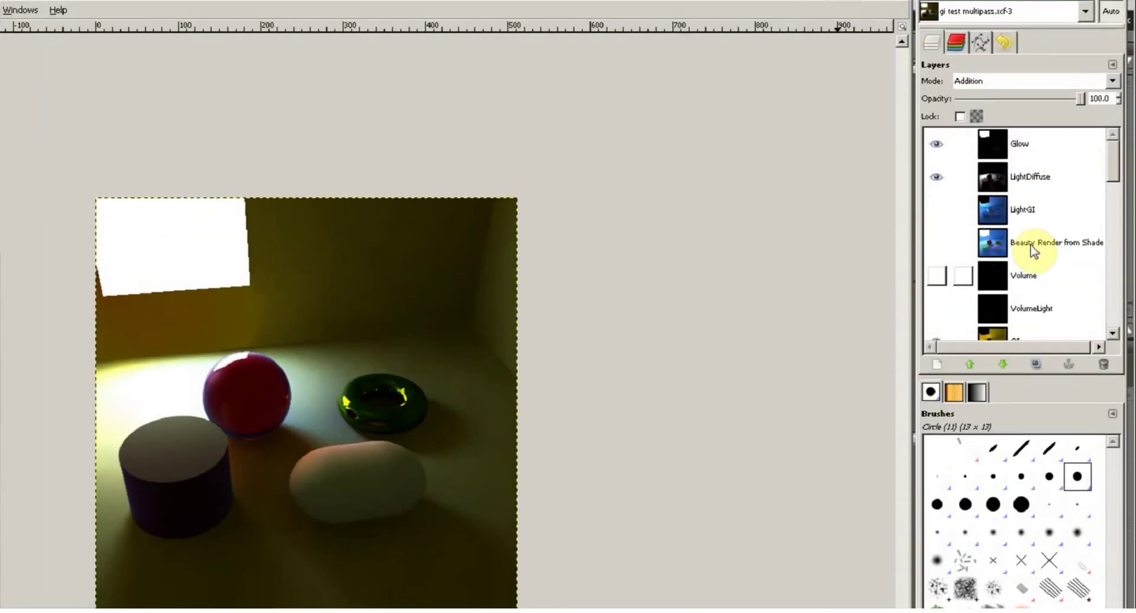
Merge the visible layers into one layer expanded as necessary, discarding the invisible layers.
drag(1116, 231, 465, 113)
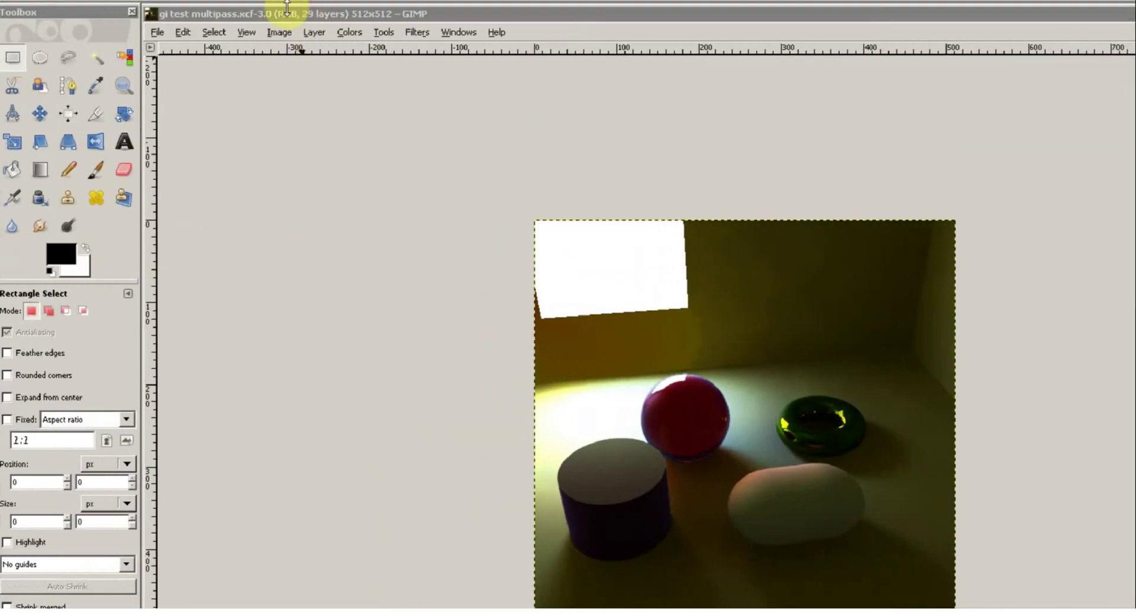
click(284, 32)
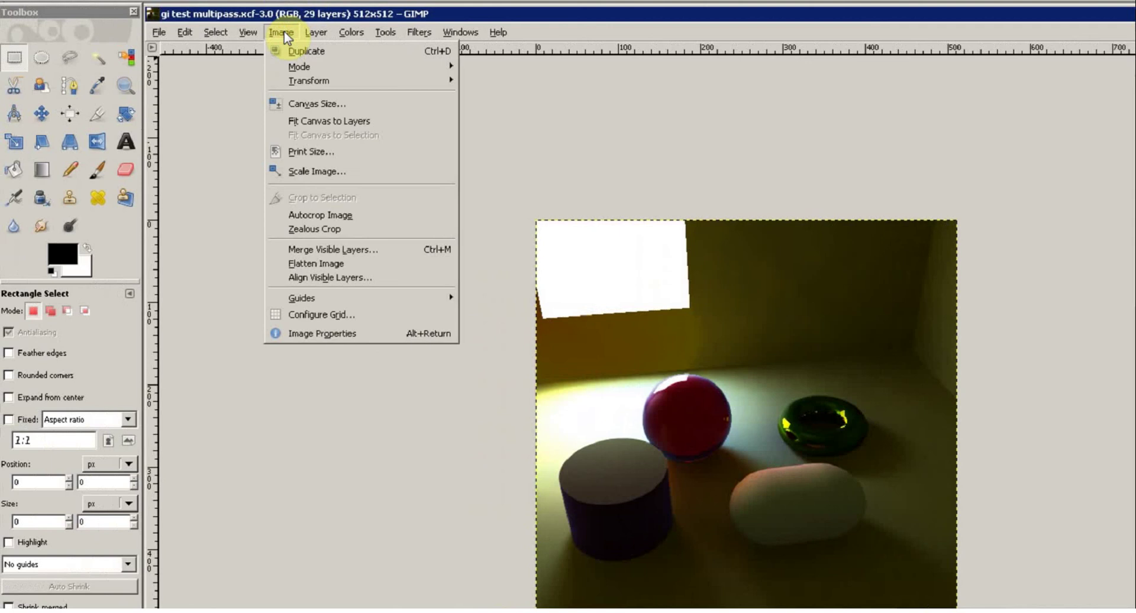
mouse_move(316, 37)
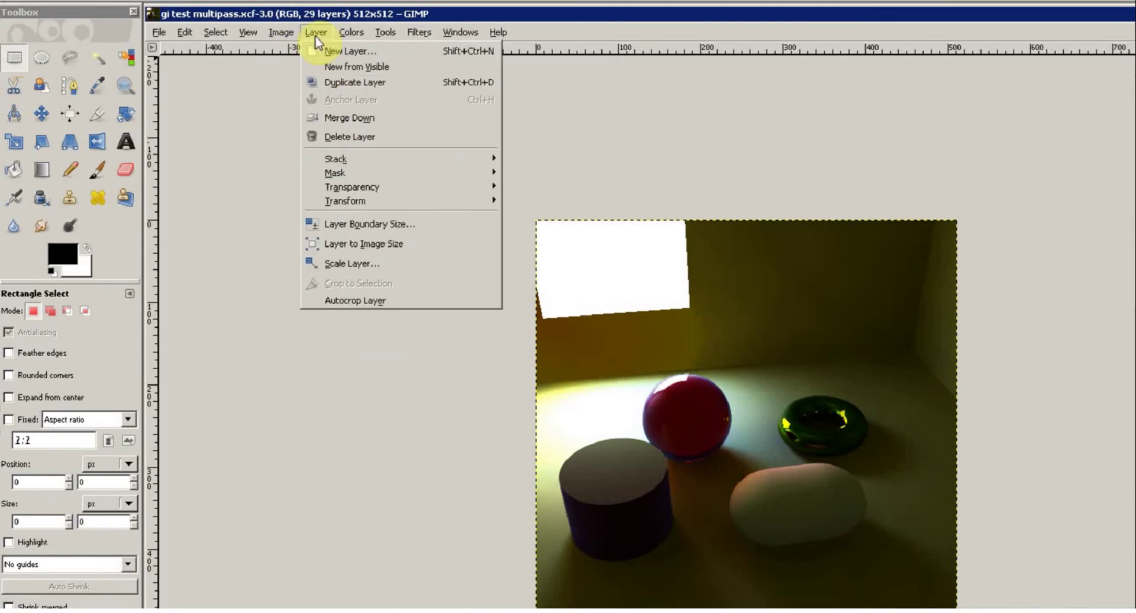
mouse_move(385, 35)
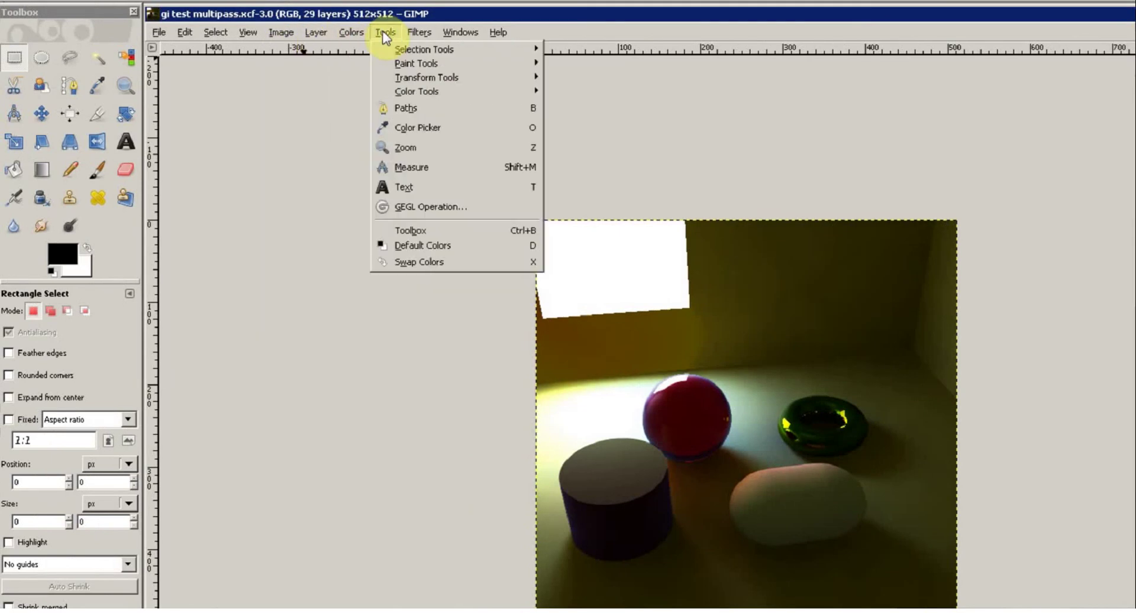
mouse_move(280, 37)
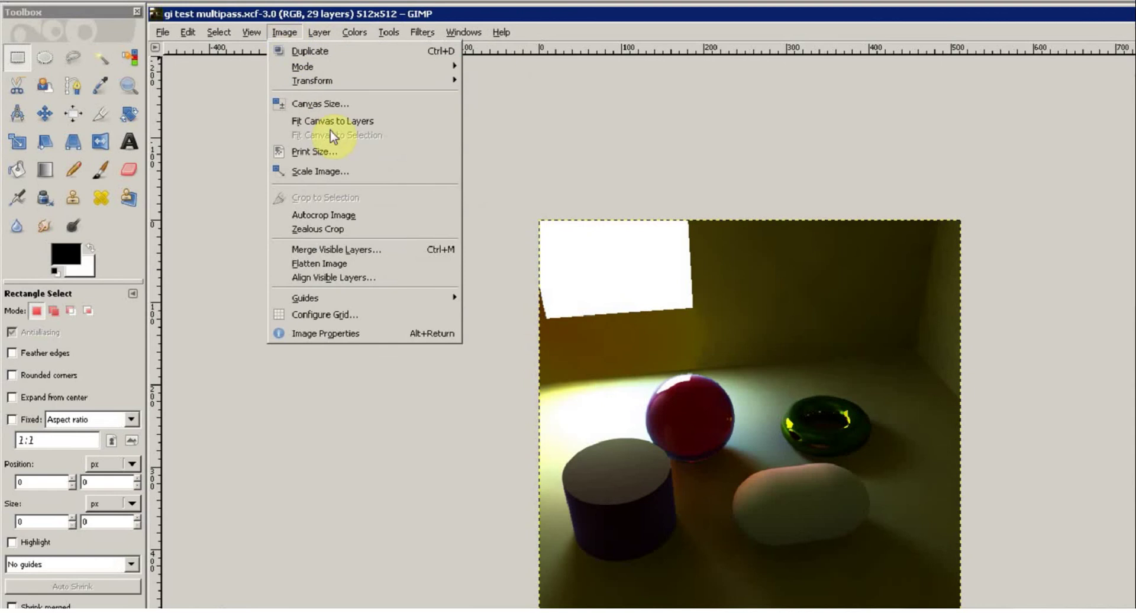
click(386, 253)
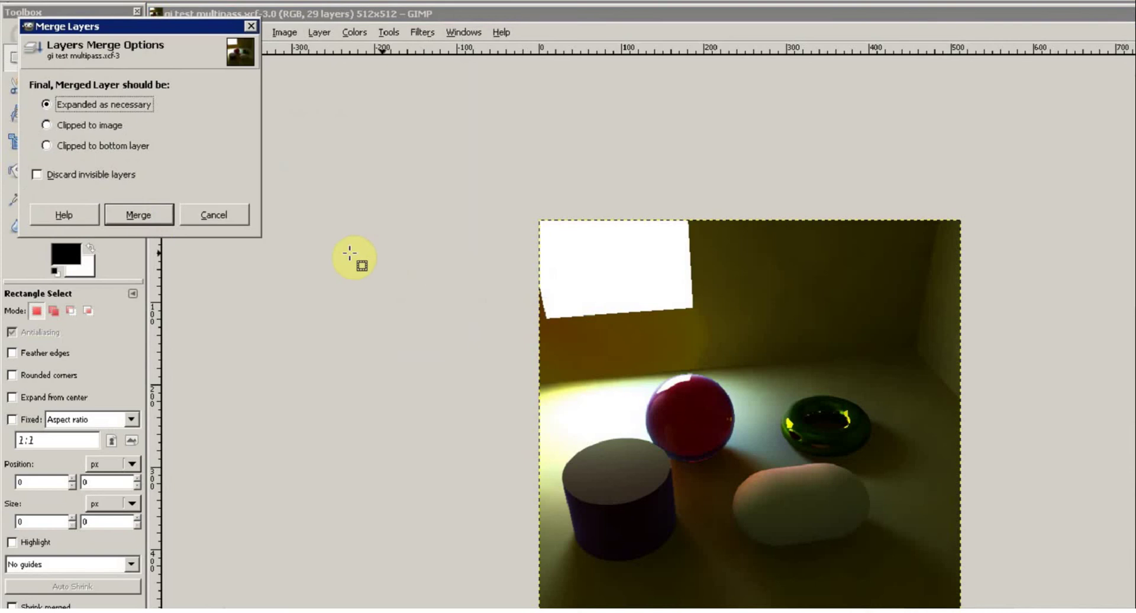
click(134, 217)
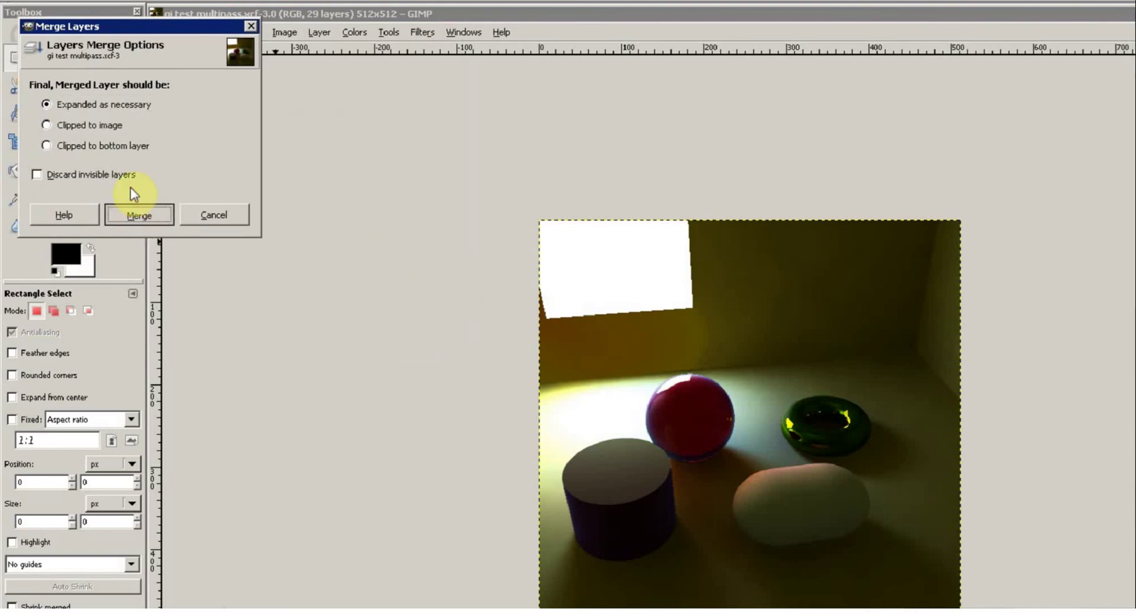
click(113, 178)
click(148, 223)
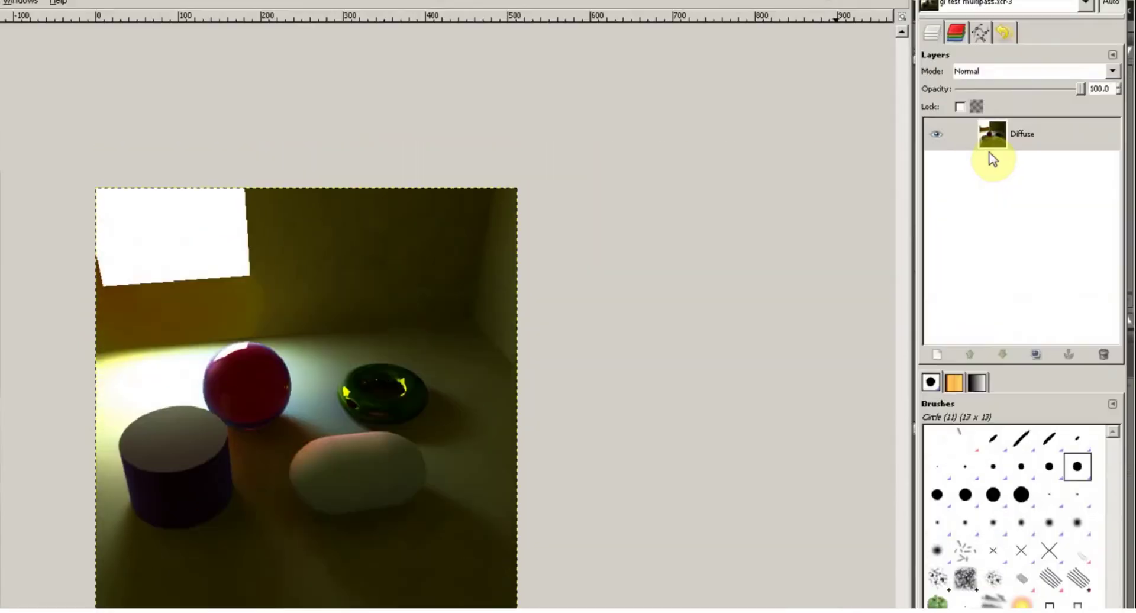
Inspect the merged image's channels and select the extra channel Extra#1.
click(963, 32)
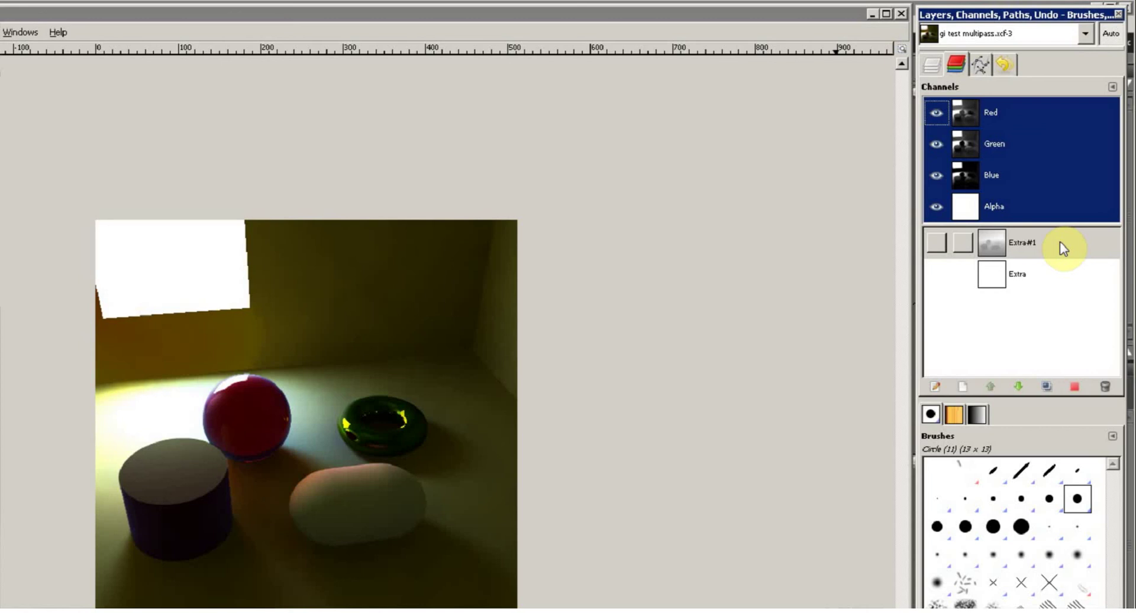
click(932, 64)
click(956, 64)
click(1027, 252)
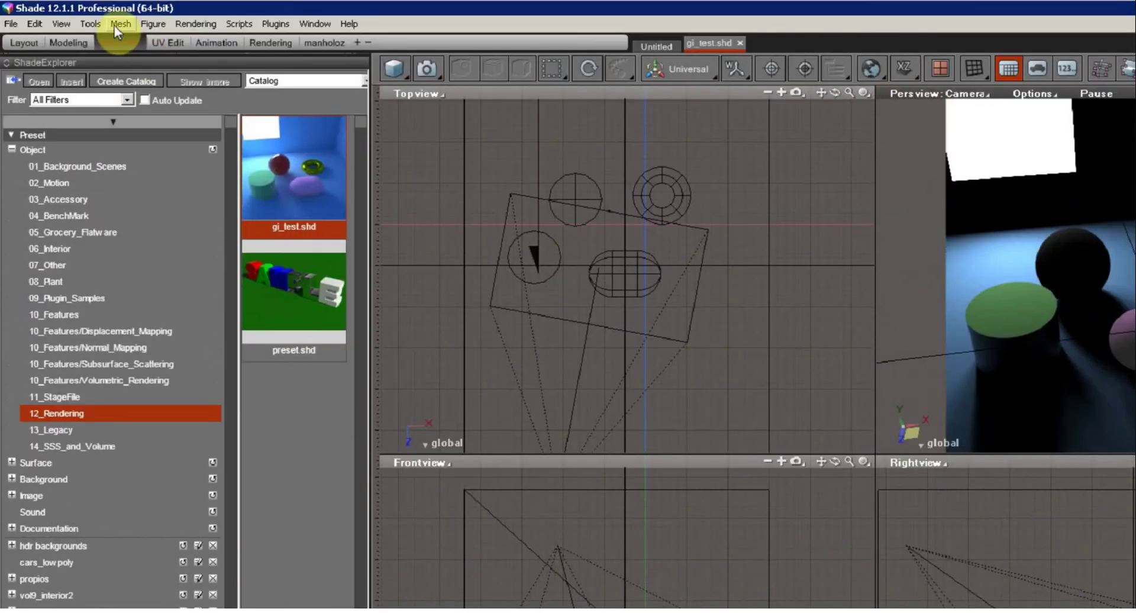
Switch to Shade, reopen the Image Window showing the Z Depth pass, and collapse the rendering settings.
click(61, 24)
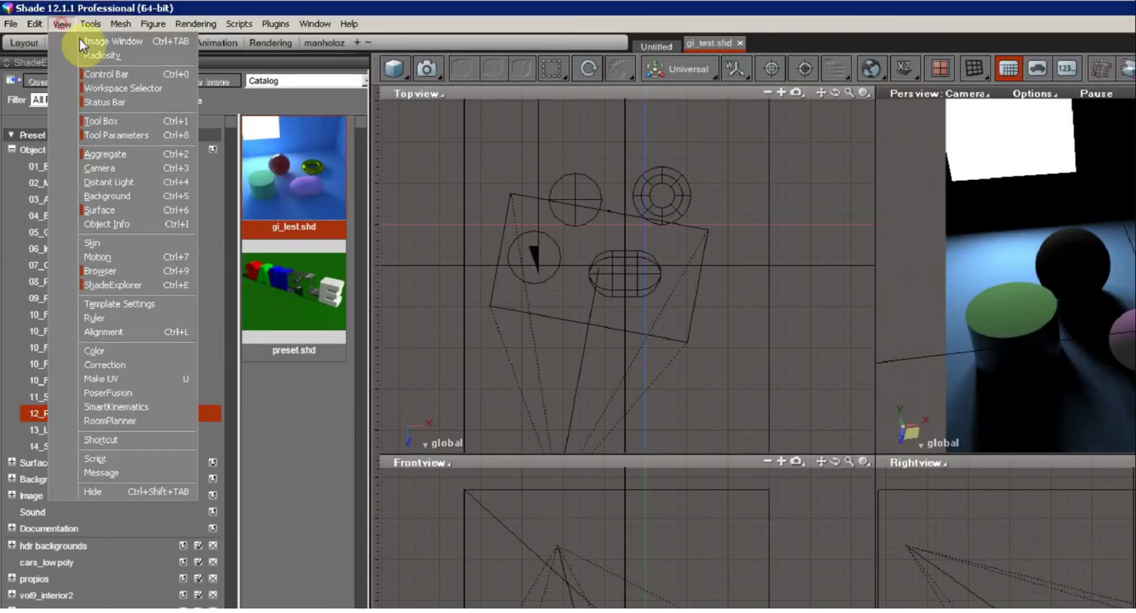
click(79, 39)
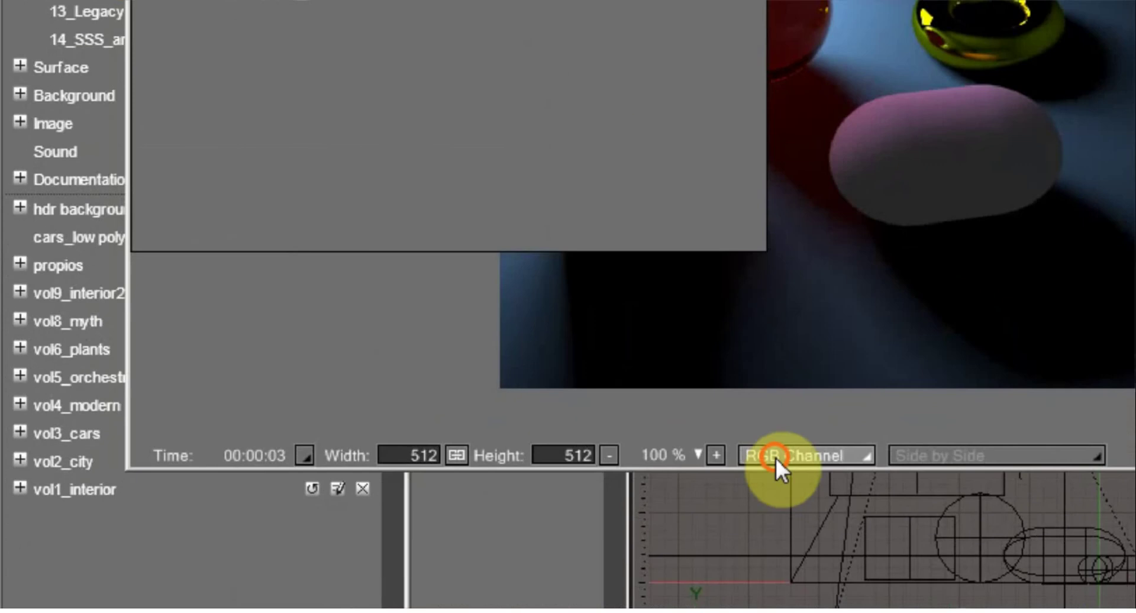
click(509, 550)
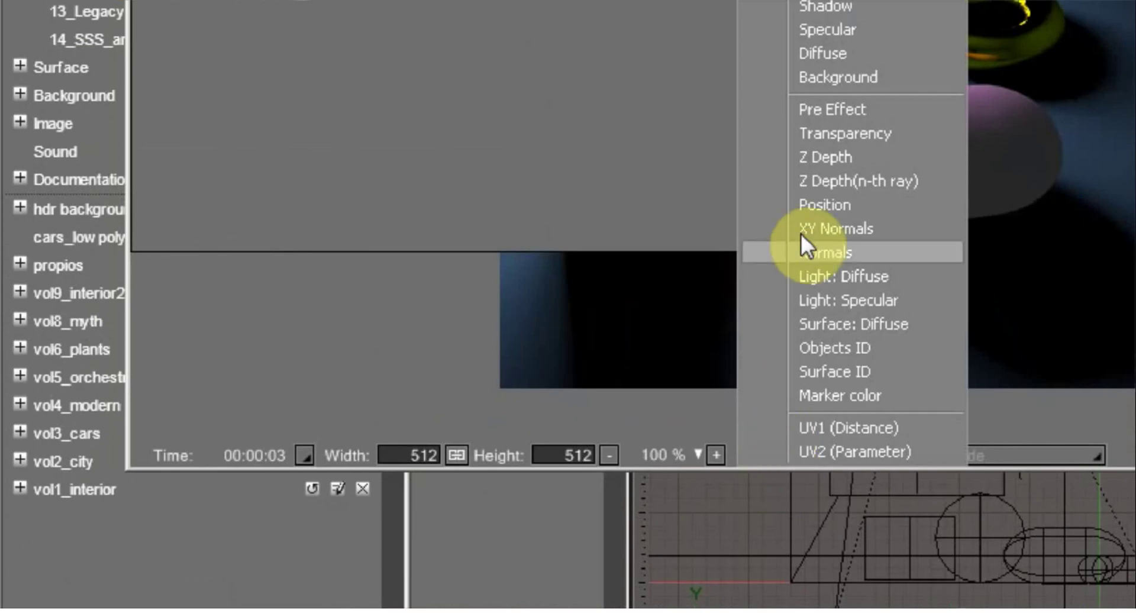
click(851, 158)
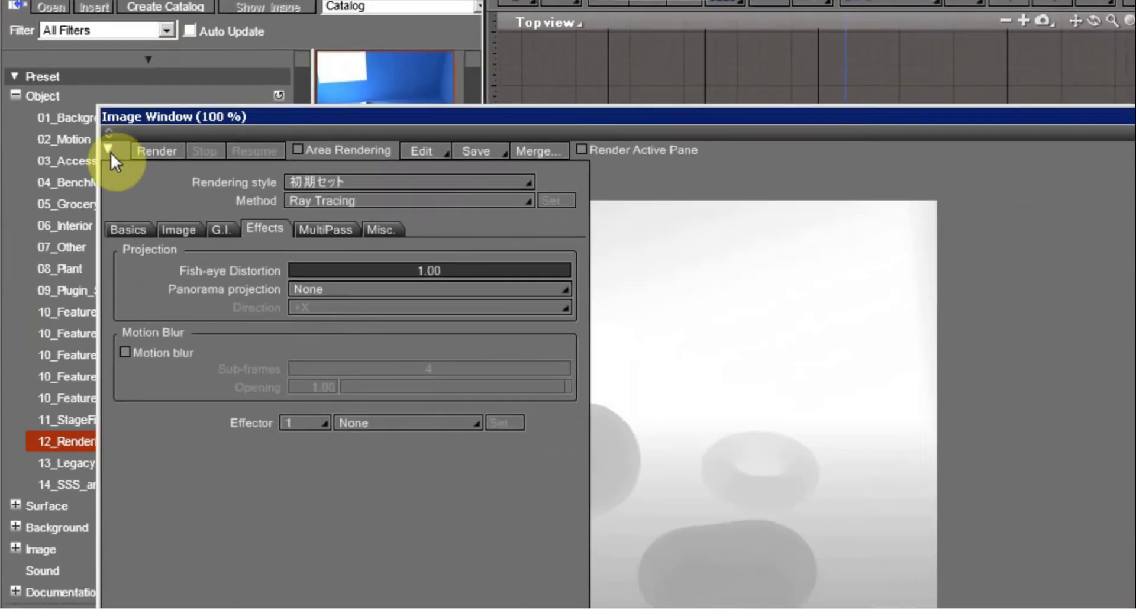
click(84, 123)
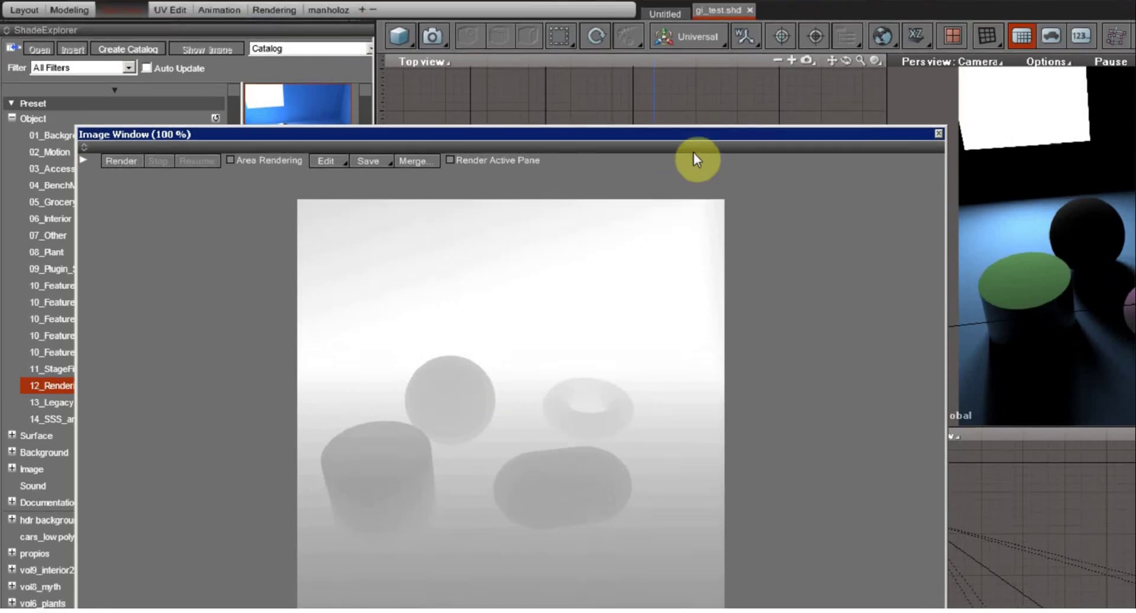
click(697, 135)
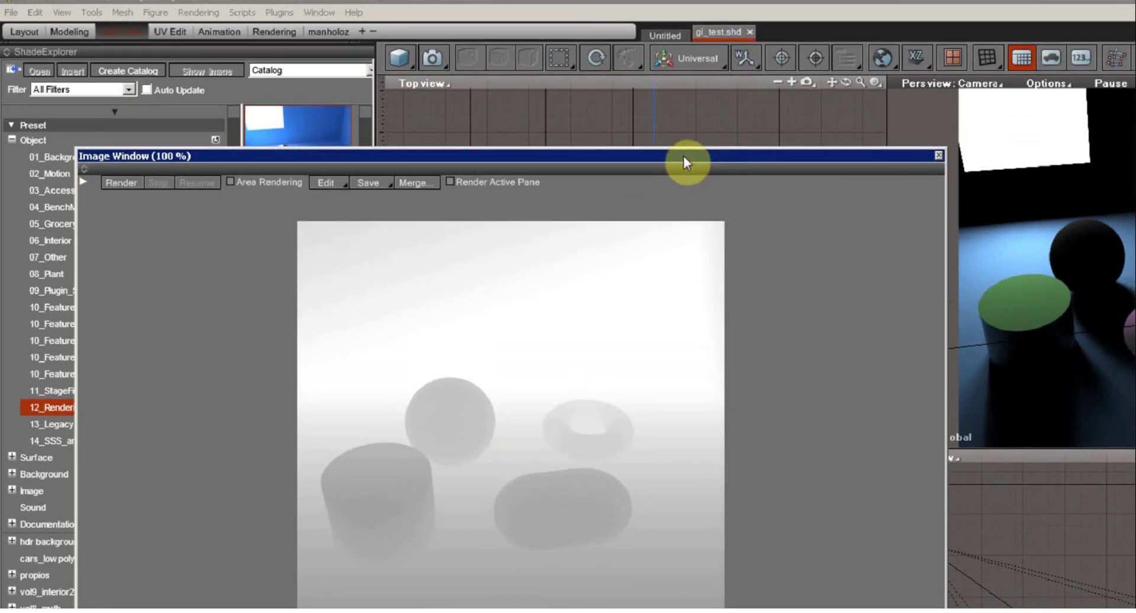
drag(690, 155, 672, 157)
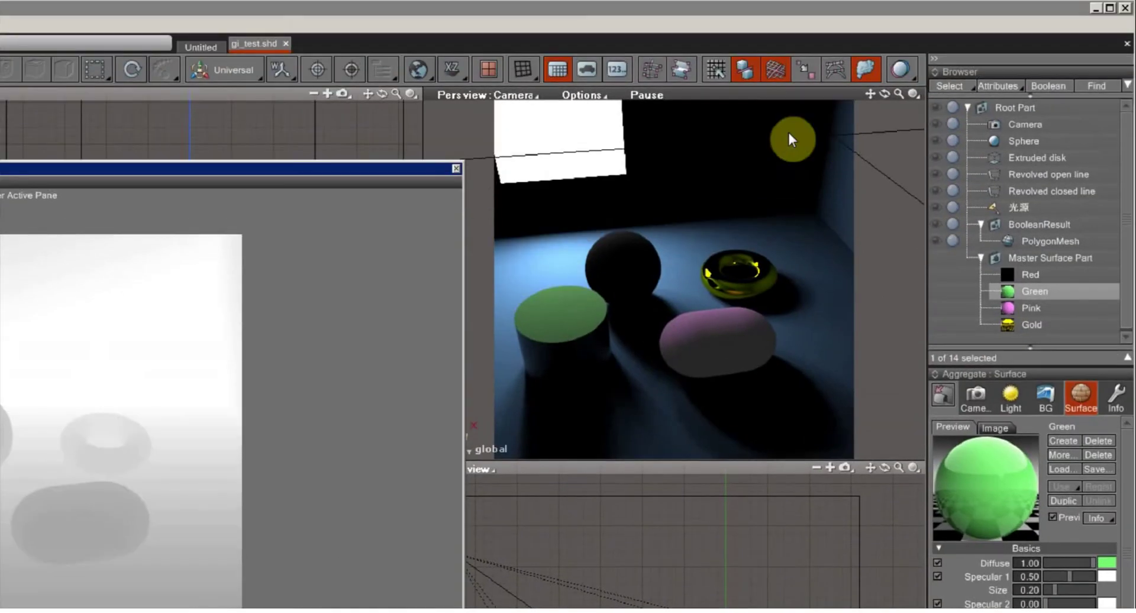
drag(789, 134, 803, 154)
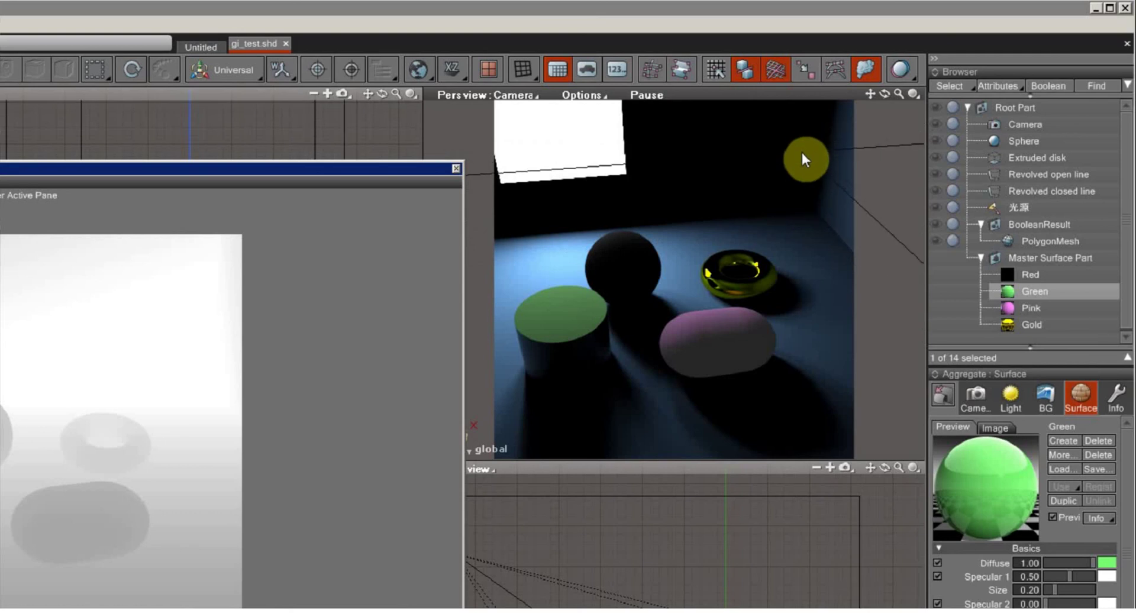
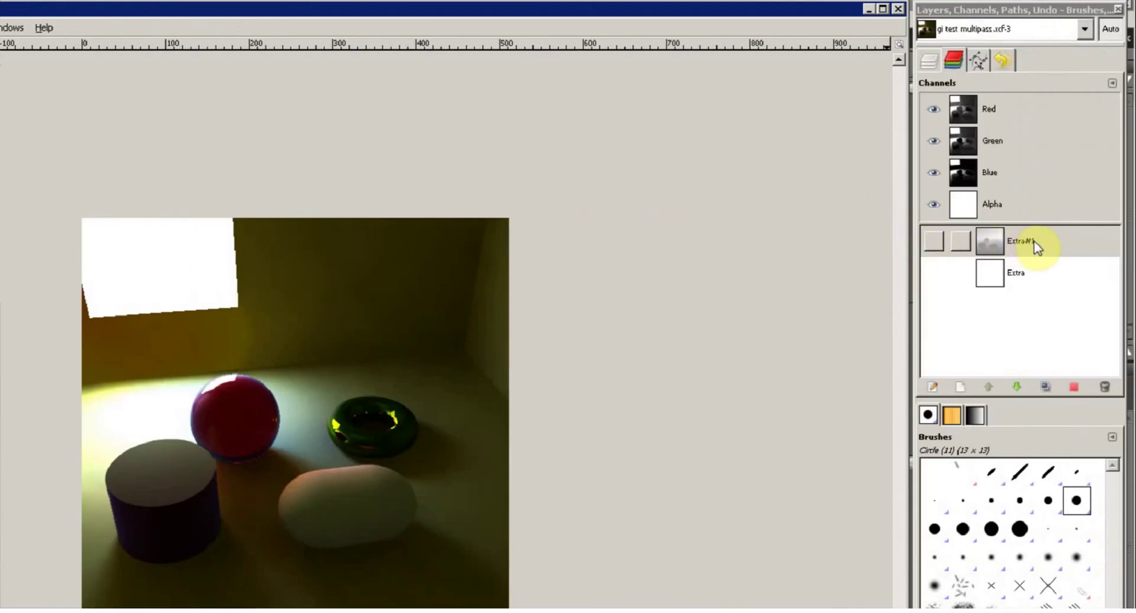
Switch to GIMP and convert the Extra#1 channel of the merged image to a selection.
click(929, 66)
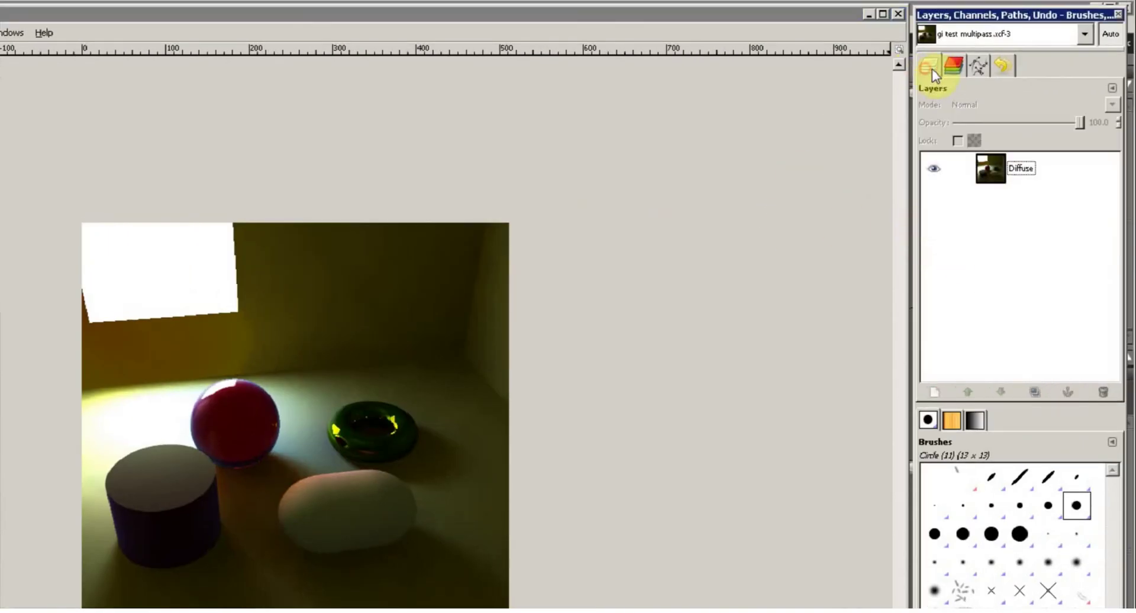
click(954, 64)
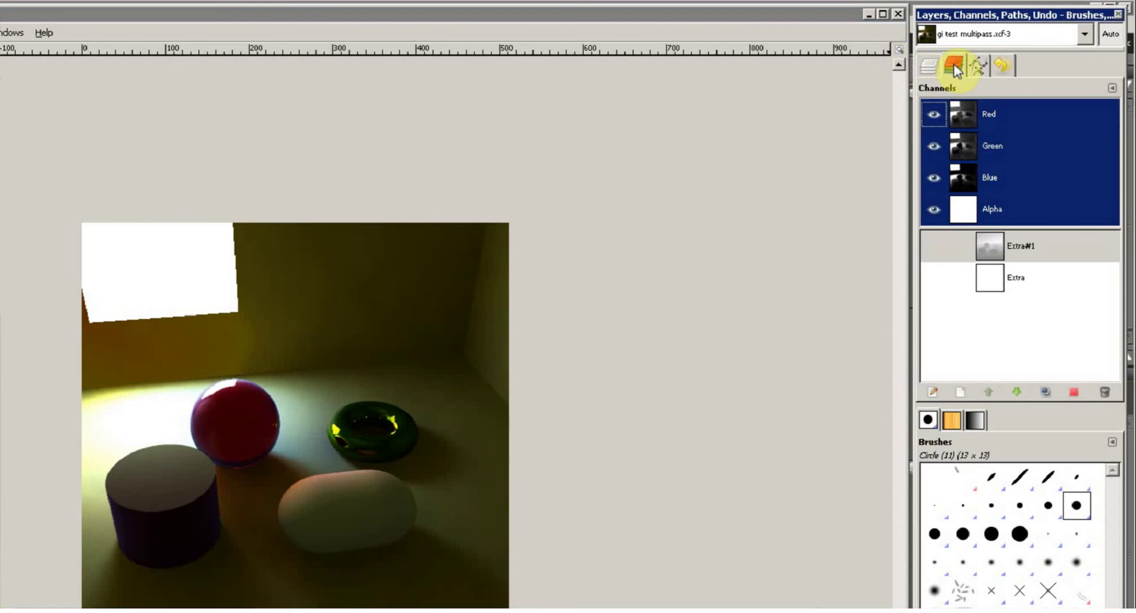
click(1042, 248)
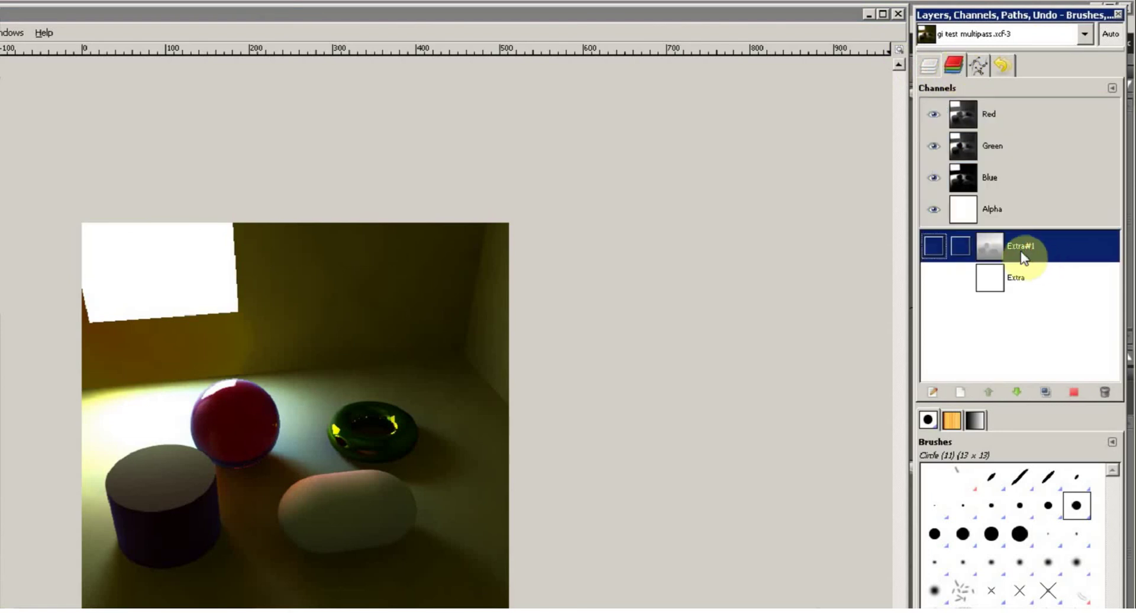
right_click(1021, 252)
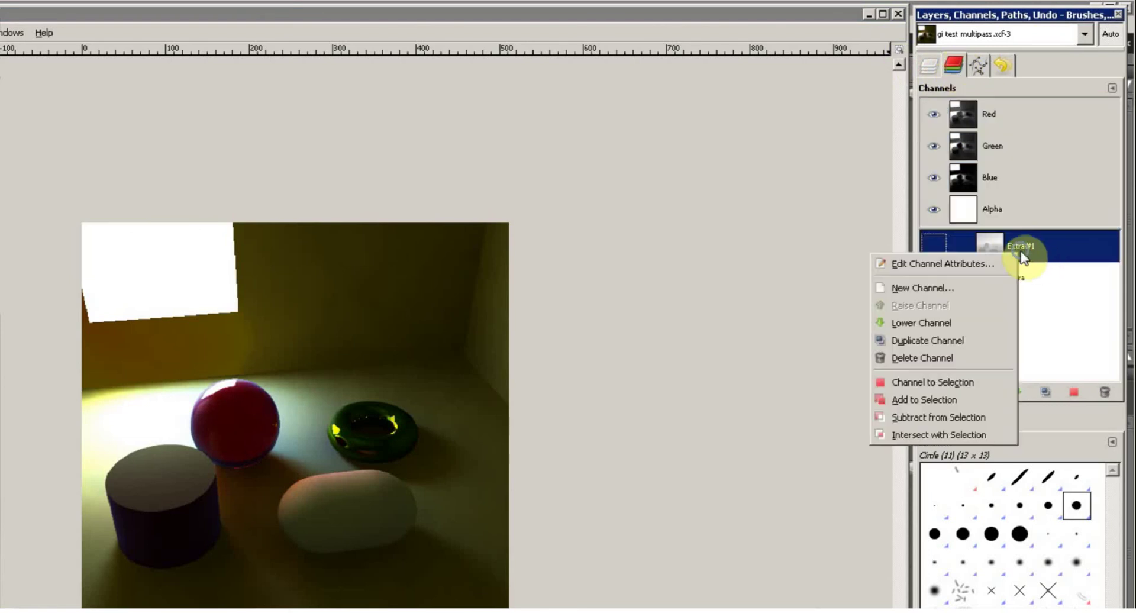
click(963, 385)
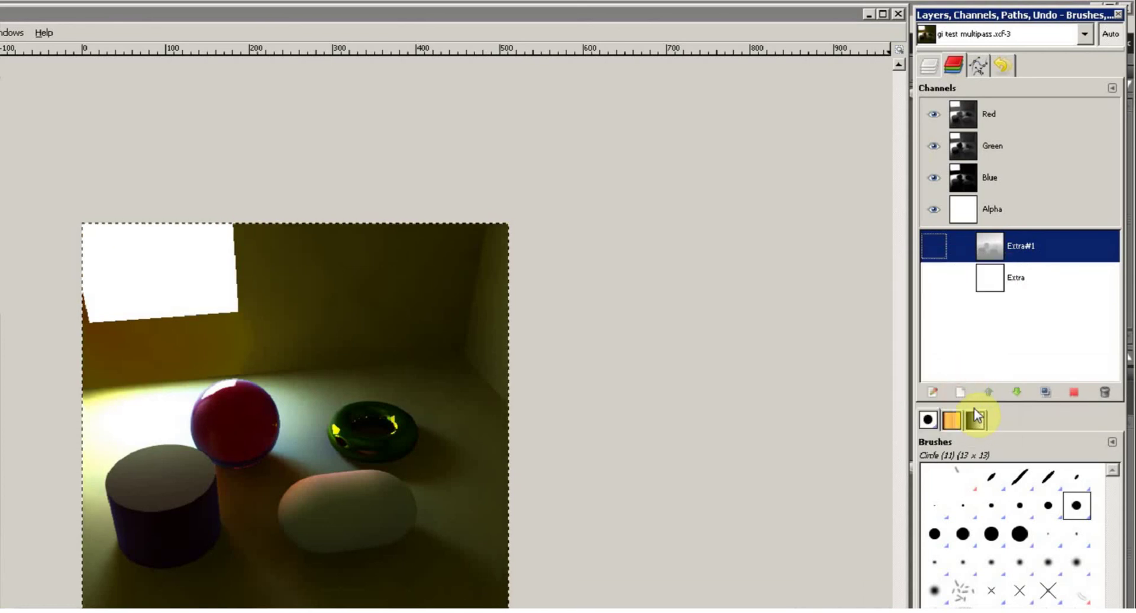
Make the Diffuse layer active and duplicate it twice.
click(929, 65)
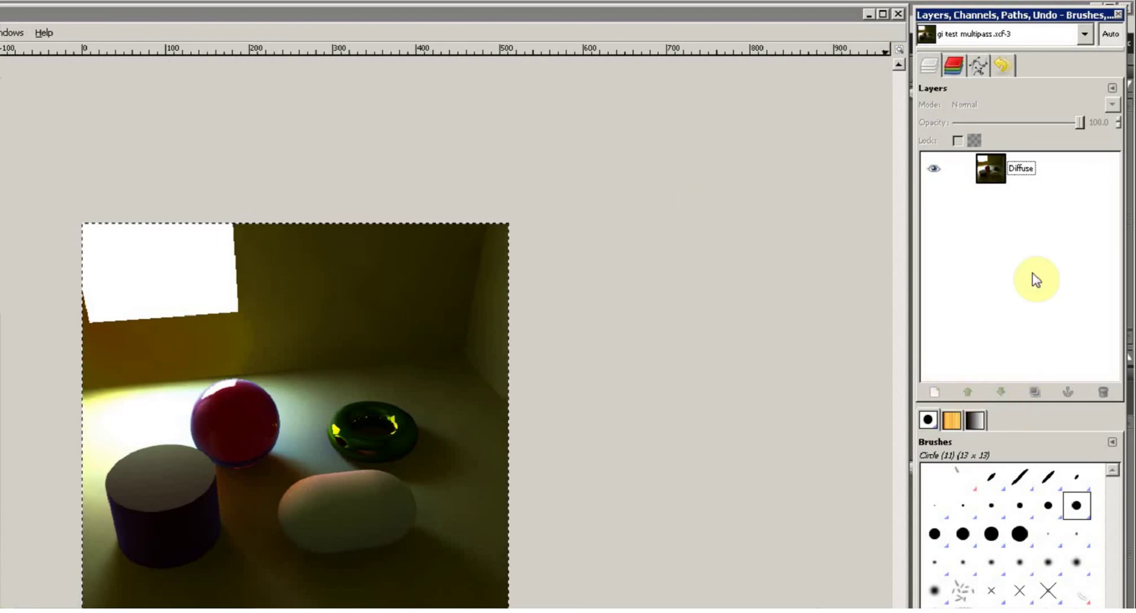
click(1029, 173)
click(953, 67)
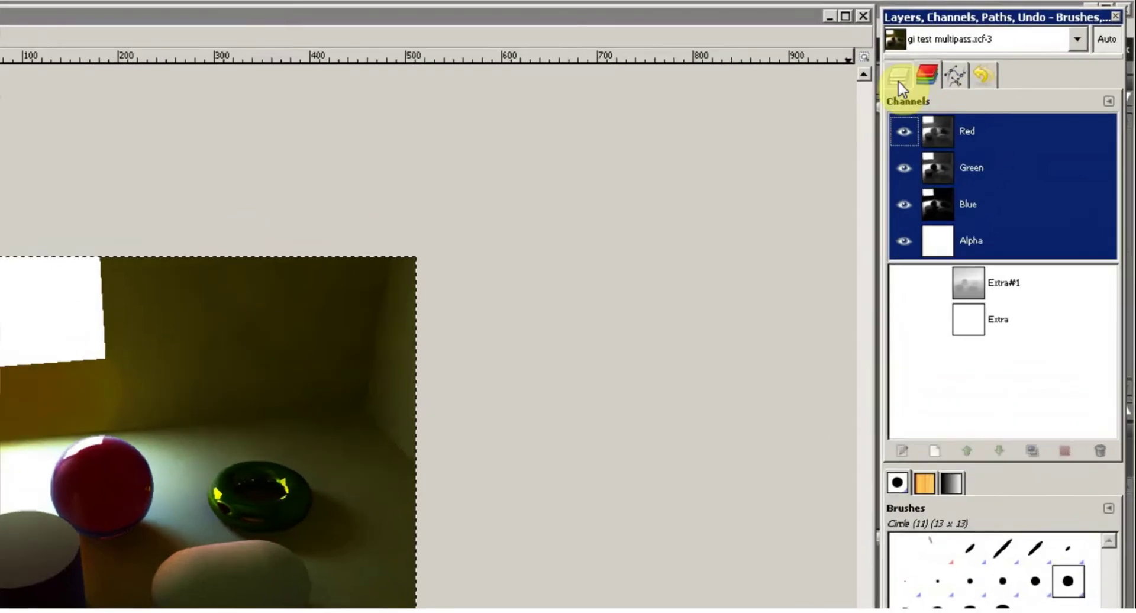
click(929, 67)
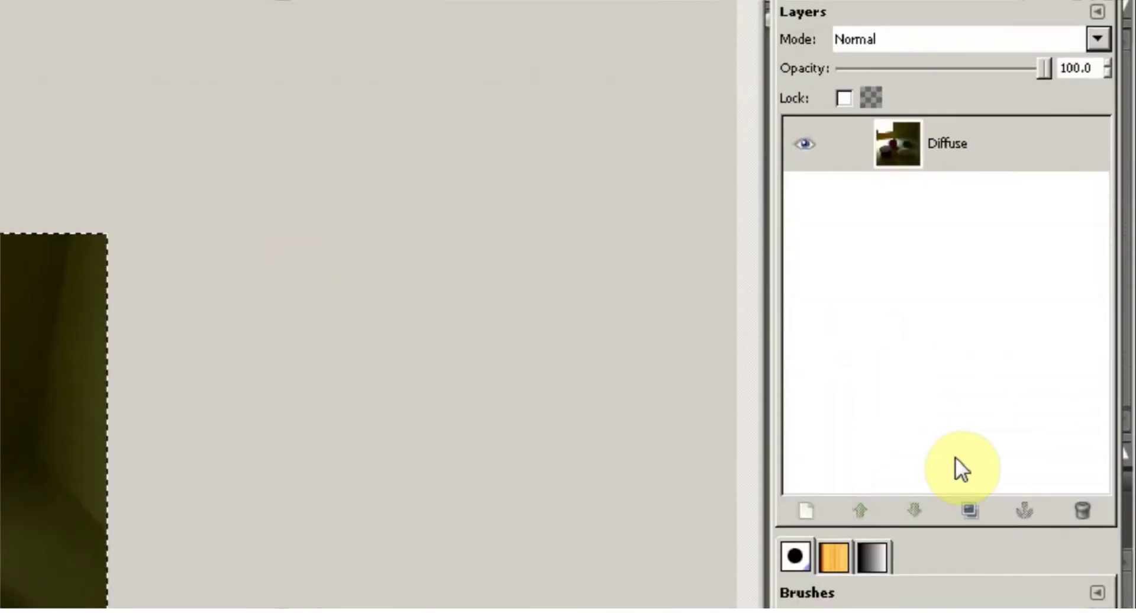
click(990, 563)
click(991, 563)
Rename the Diffuse copy layer as Zdepth.
click(982, 277)
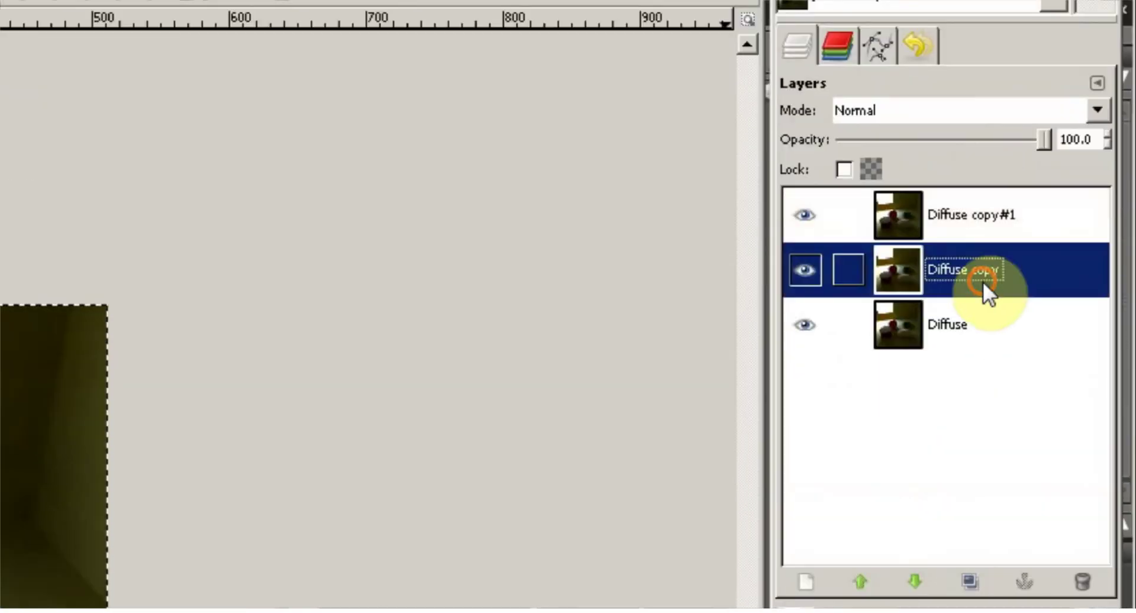
click(987, 278)
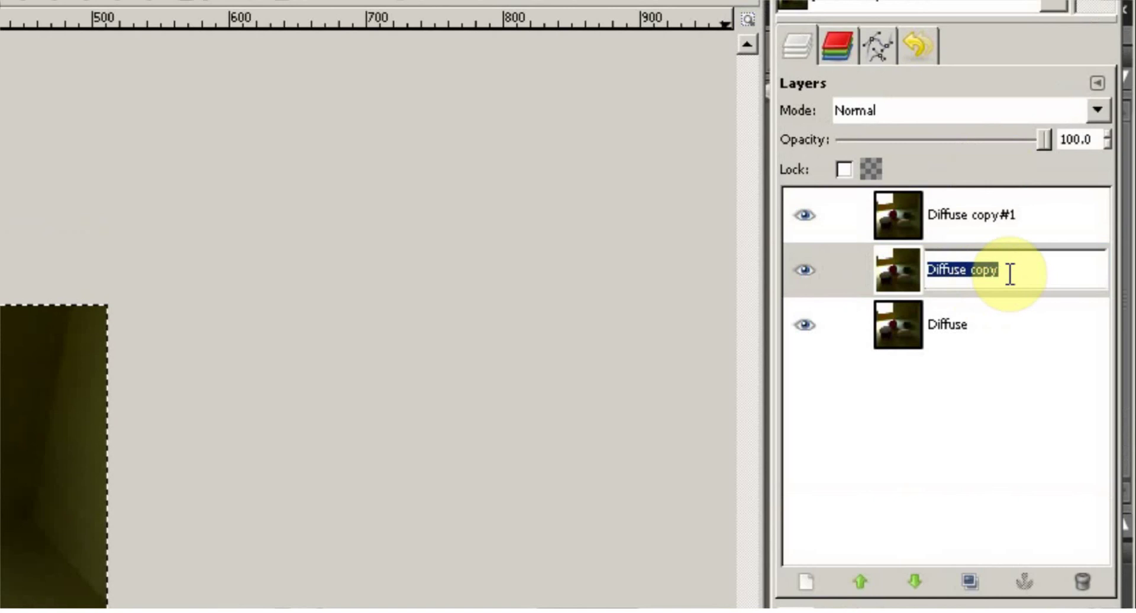
text(Z)
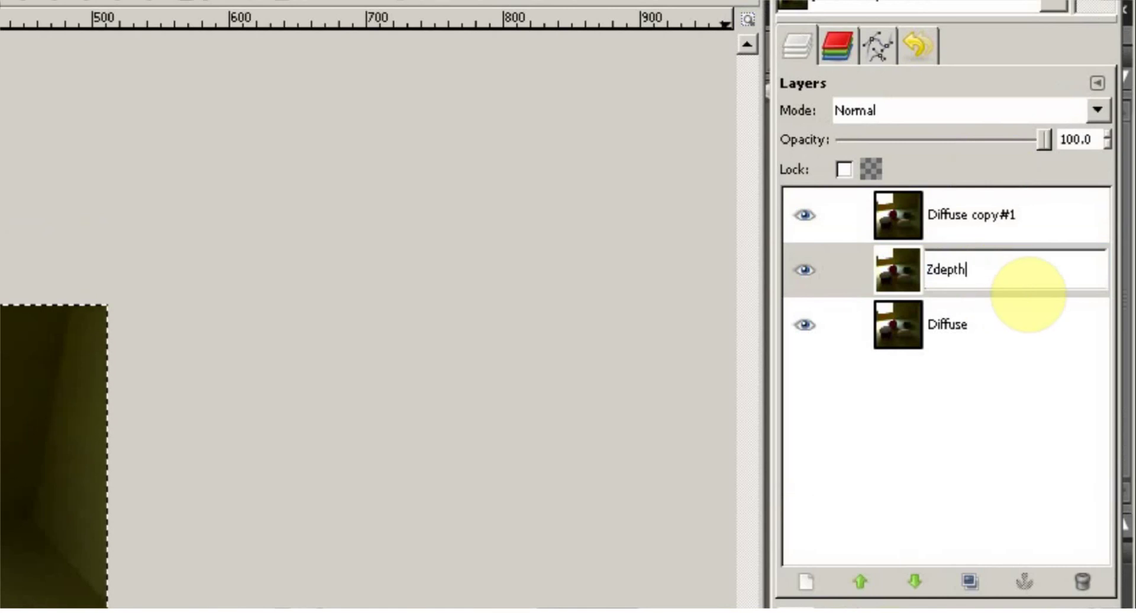
text(depth)
key(Return)
Rename the Diffuse copy#1 layer as Inverted Zdepth.
click(971, 215)
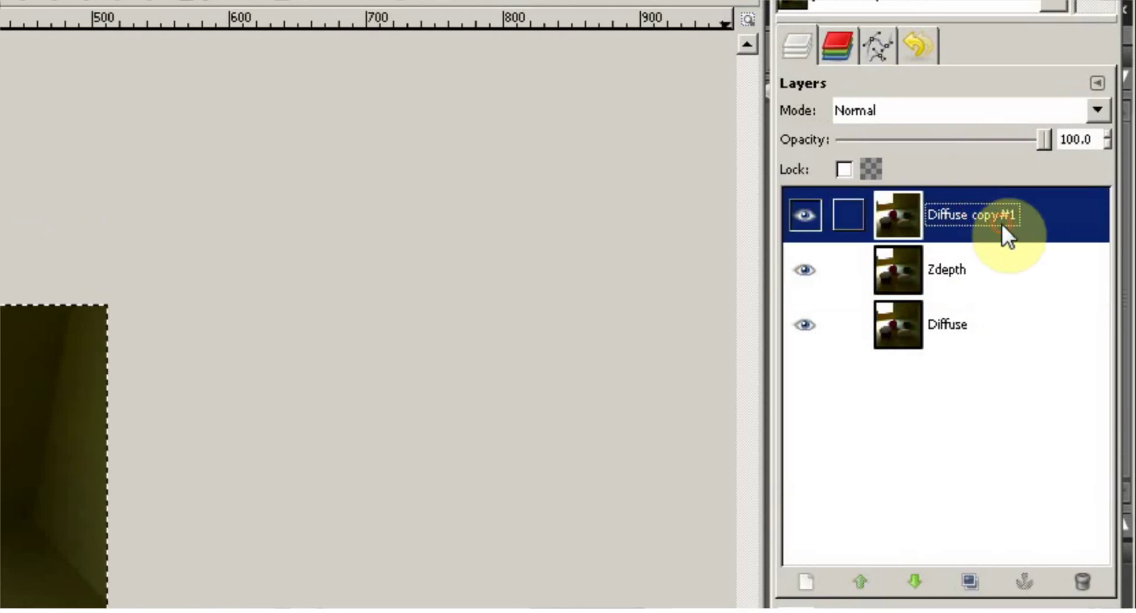
click(1001, 216)
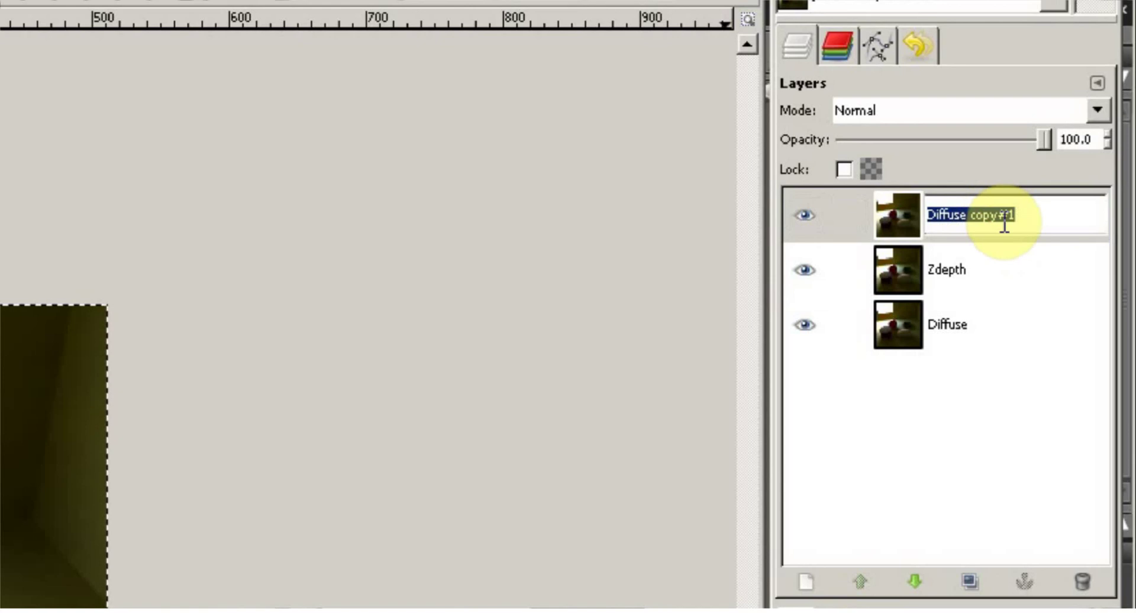
text(Inverted Zdepth)
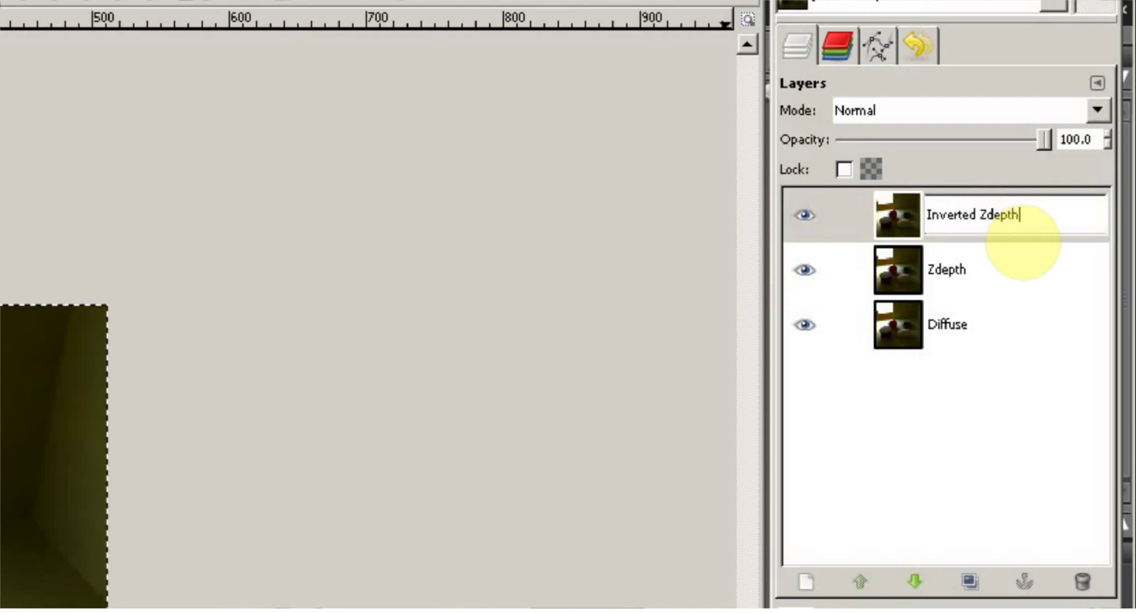
key(Return)
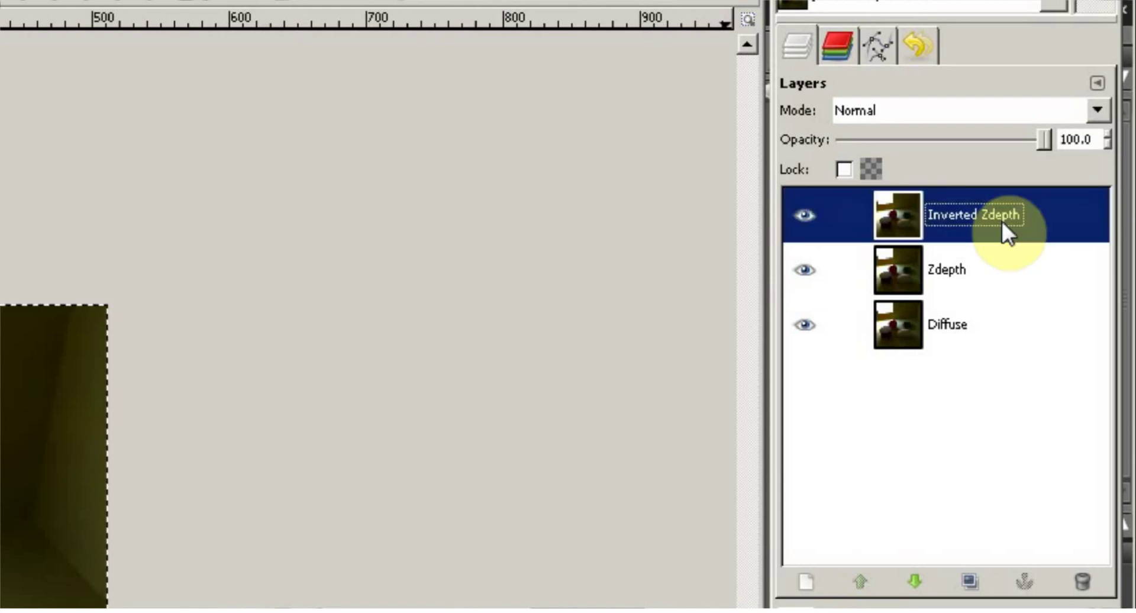
With the Zdepth layer selected, show the Extra#1 channel and hide the Red, Green and Blue channels.
click(970, 269)
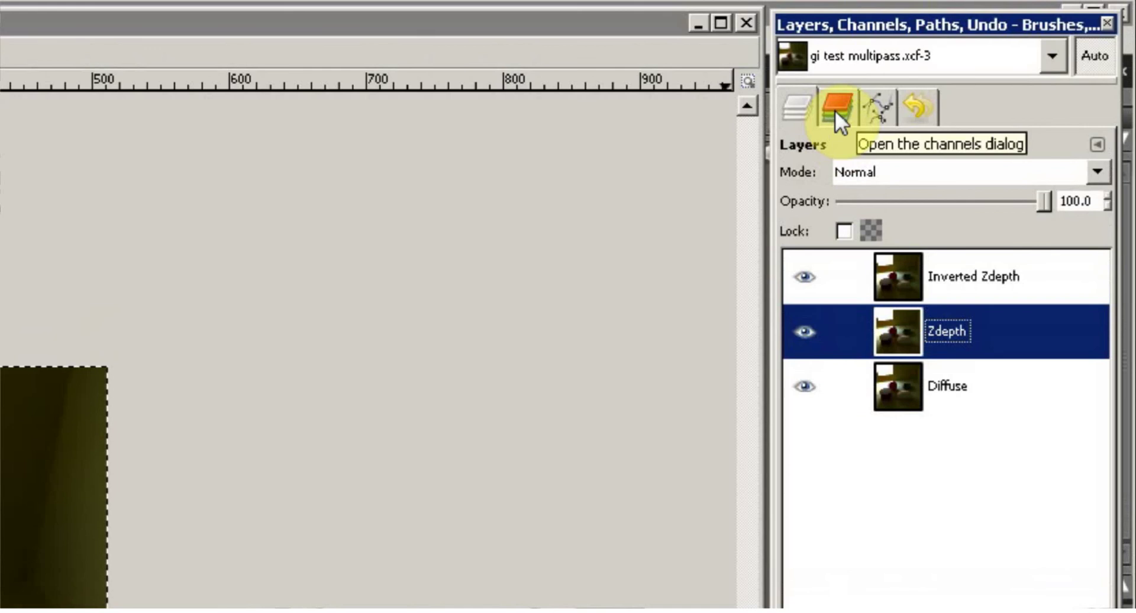
click(836, 110)
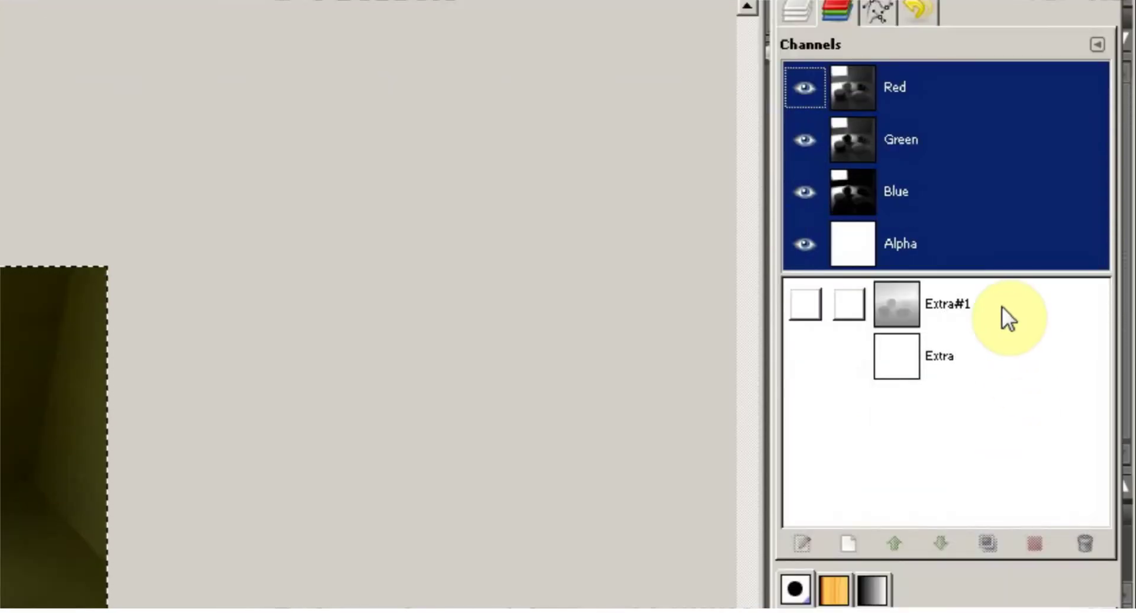
click(1003, 306)
click(803, 307)
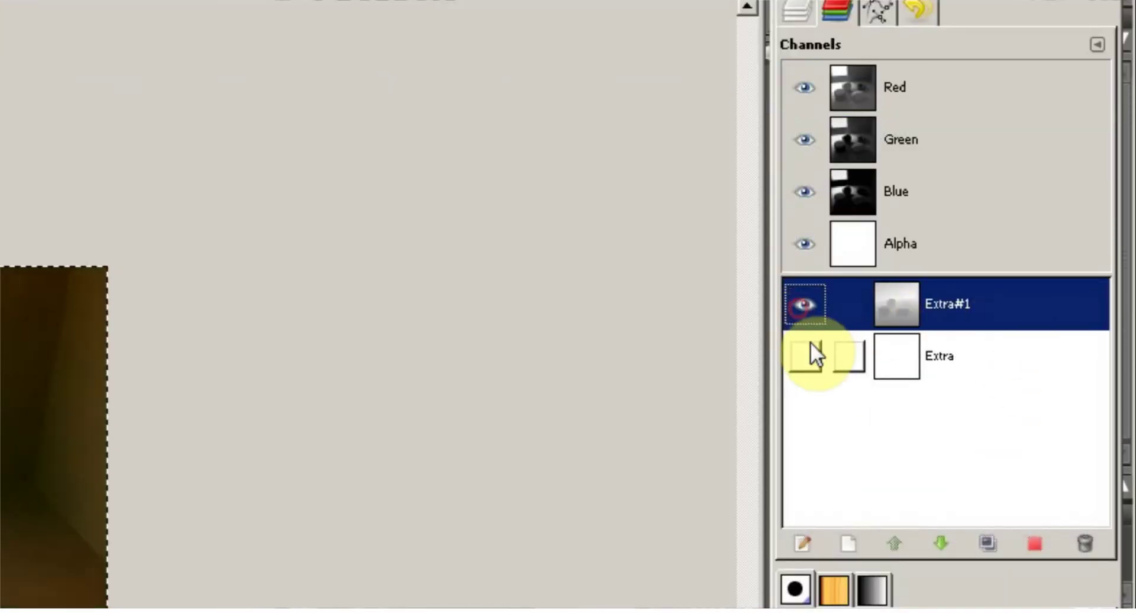
click(803, 246)
click(803, 241)
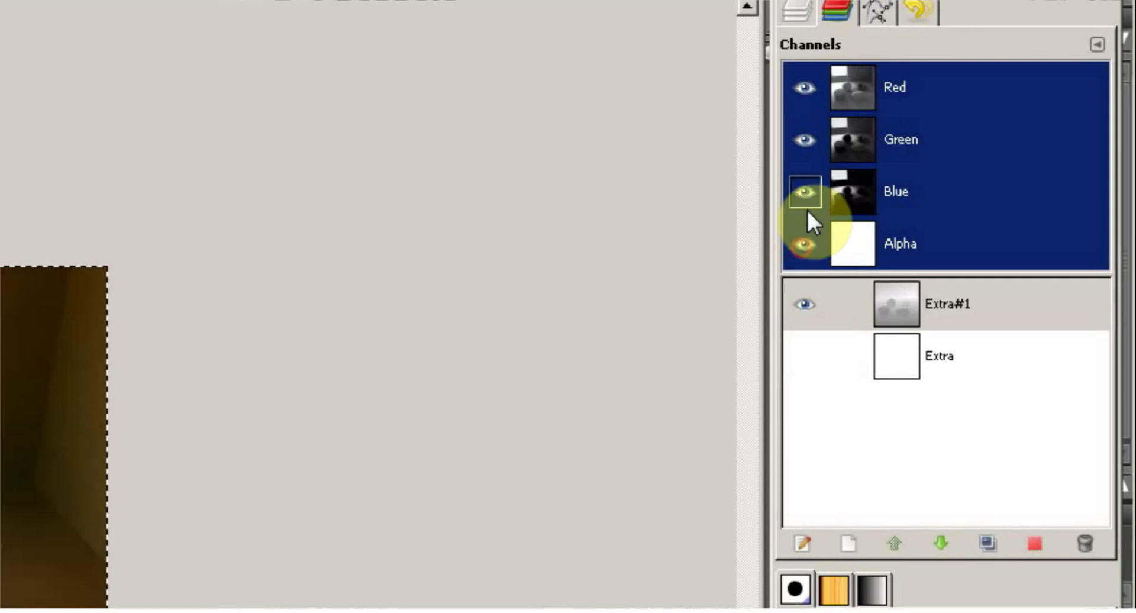
click(805, 192)
click(806, 145)
click(805, 89)
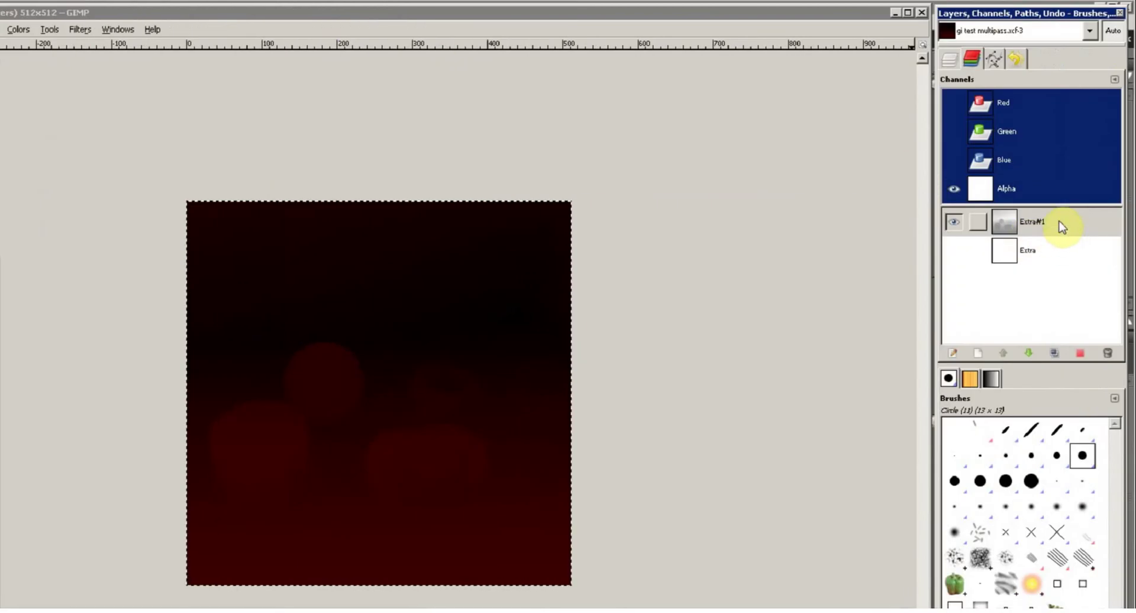
Darken the midtones of the Extra#1 channel by bending its smooth Value curve downward with Curves.
click(1062, 225)
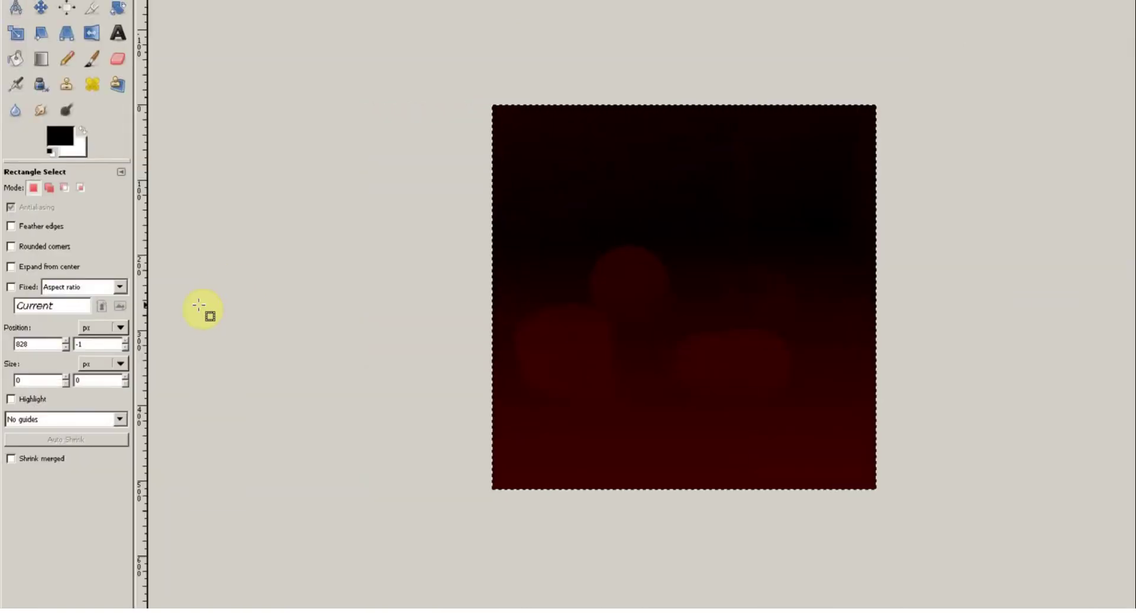
click(325, 31)
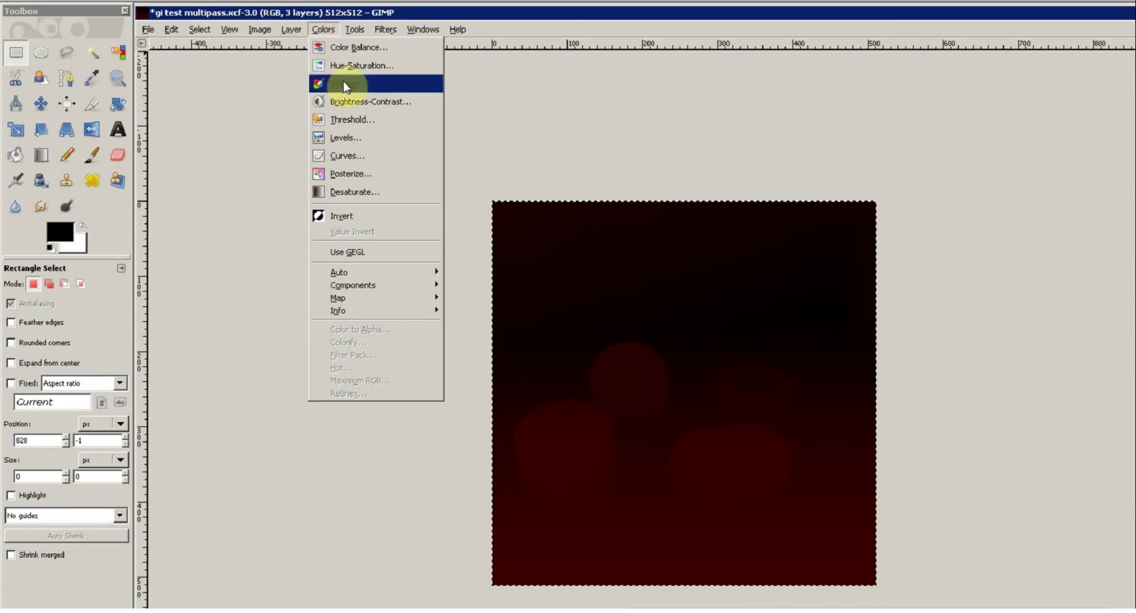
click(369, 157)
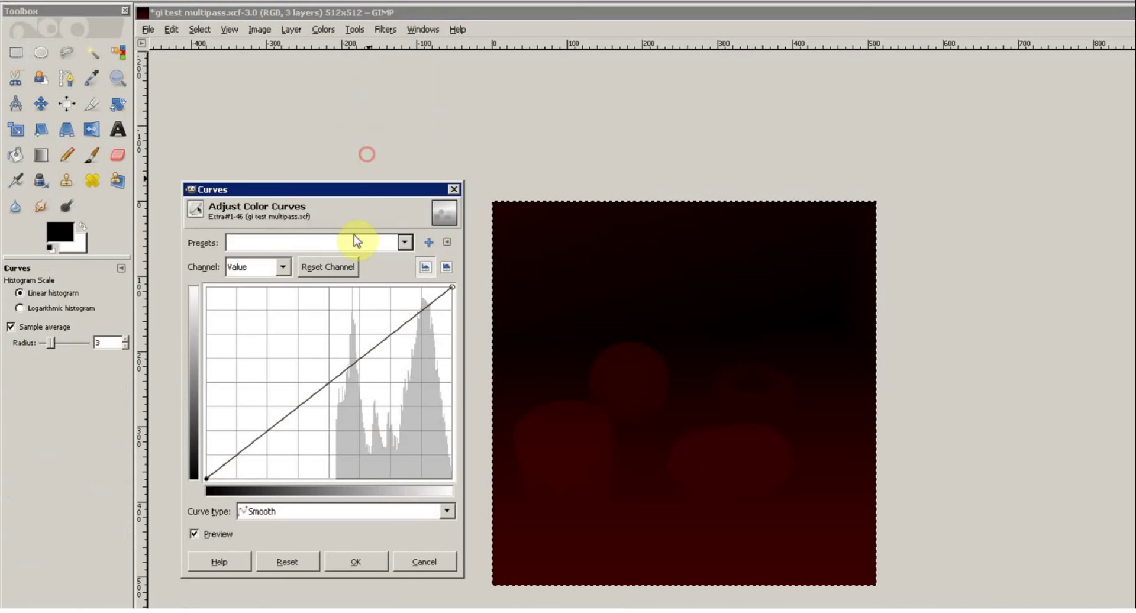
drag(327, 376, 373, 423)
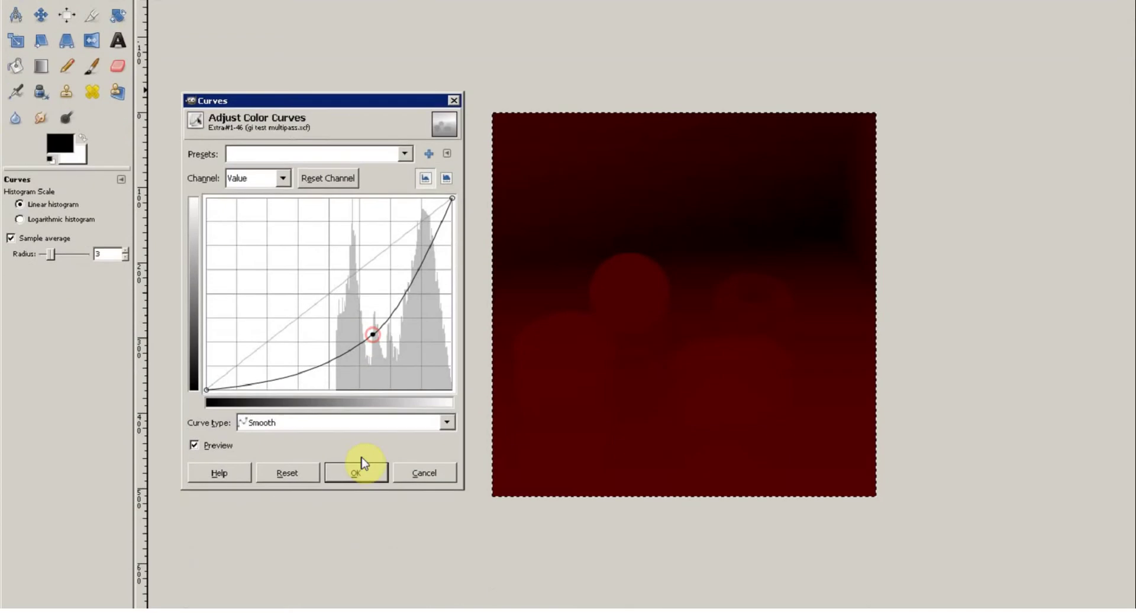
click(362, 561)
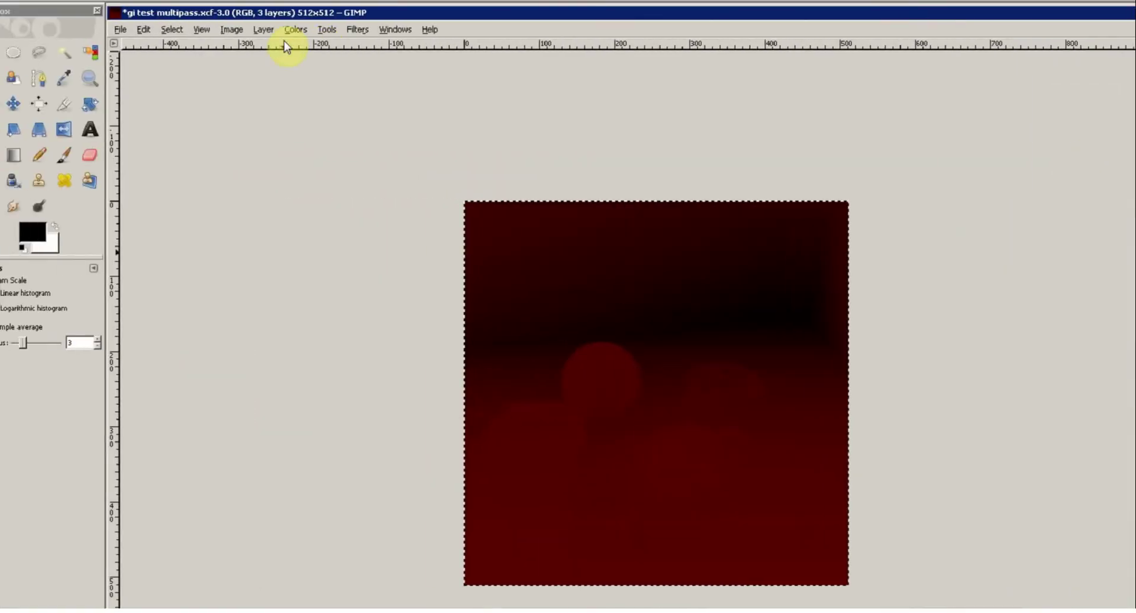
Adjust the Extra#1 channel with Brightness-Contrast, setting brightness to -27 and contrast to 45.
click(18, 29)
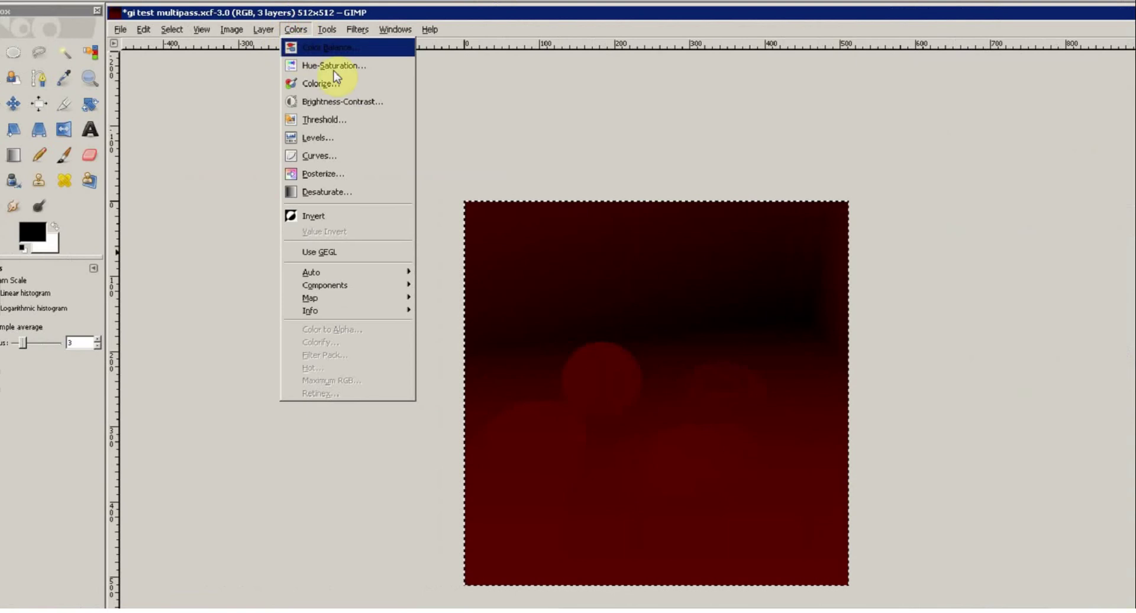
click(354, 101)
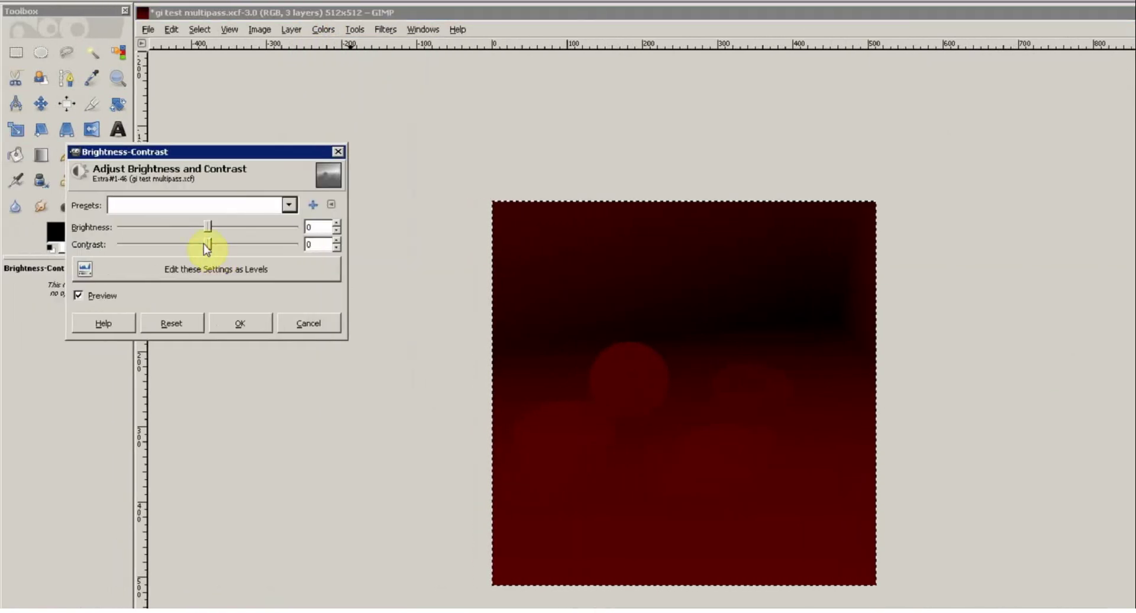
mouse_move(180, 244)
mouse_down()
mouse_move(264, 246)
mouse_move(190, 226)
mouse_up()
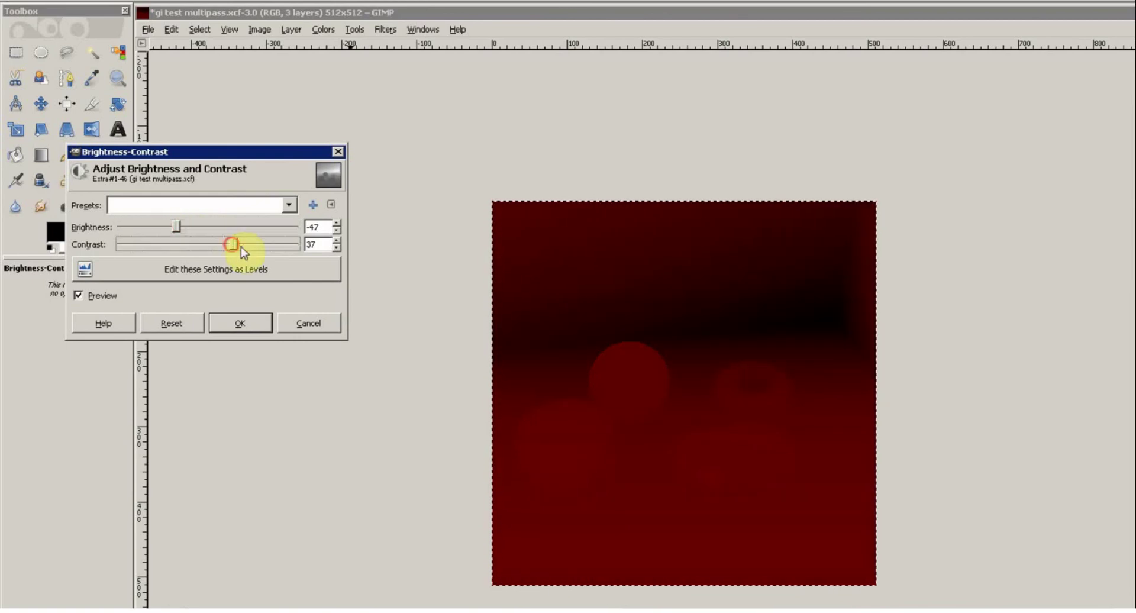
click(174, 228)
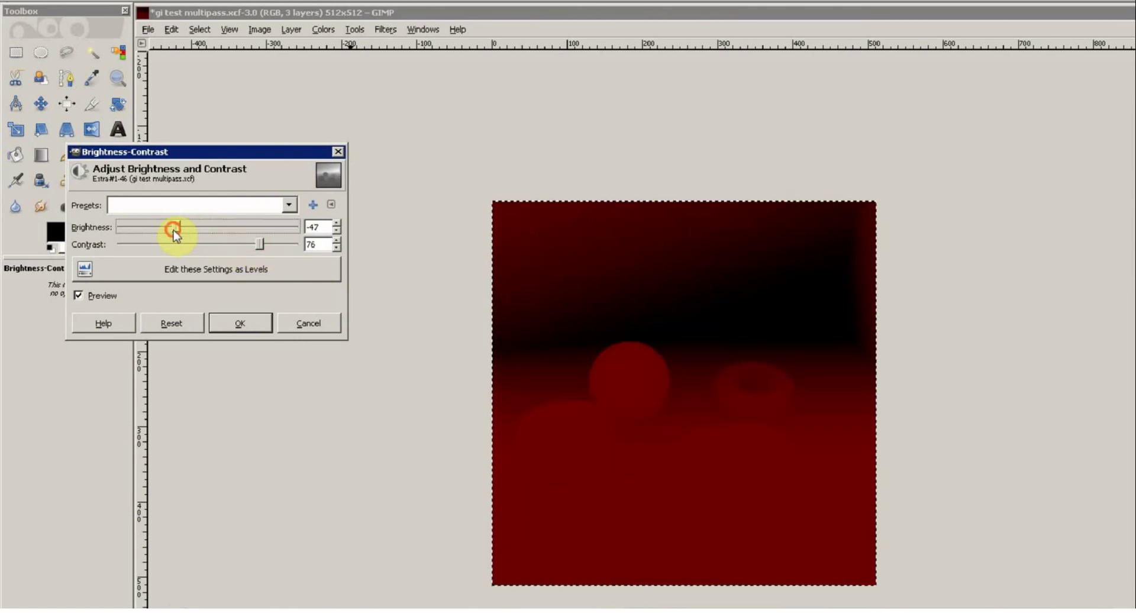
drag(158, 226, 154, 228)
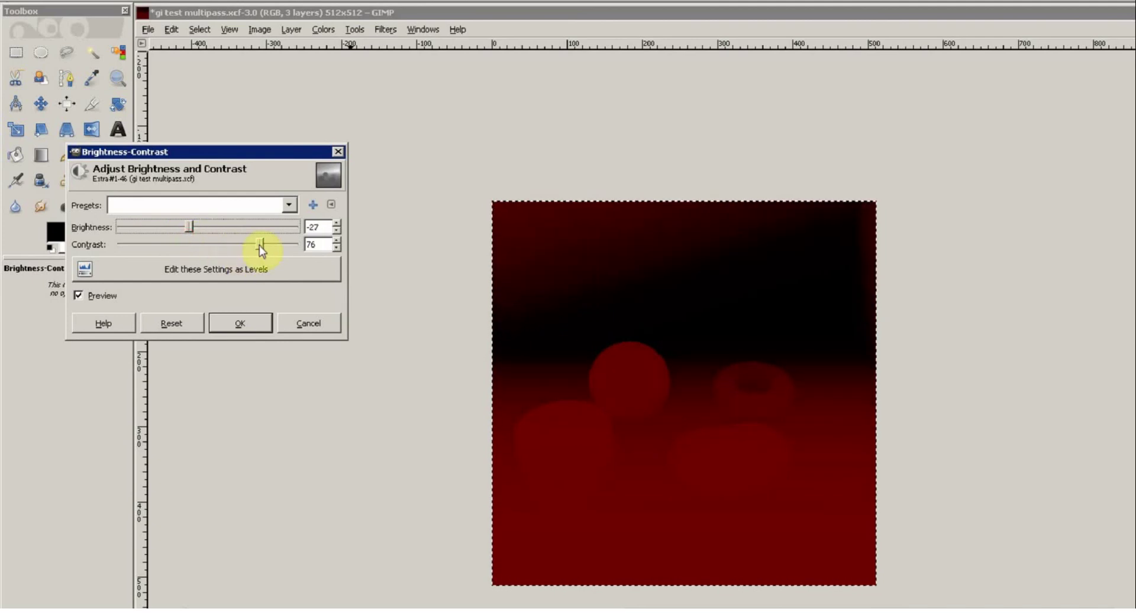
mouse_move(240, 246)
mouse_down()
mouse_move(228, 246)
mouse_move(238, 246)
mouse_up()
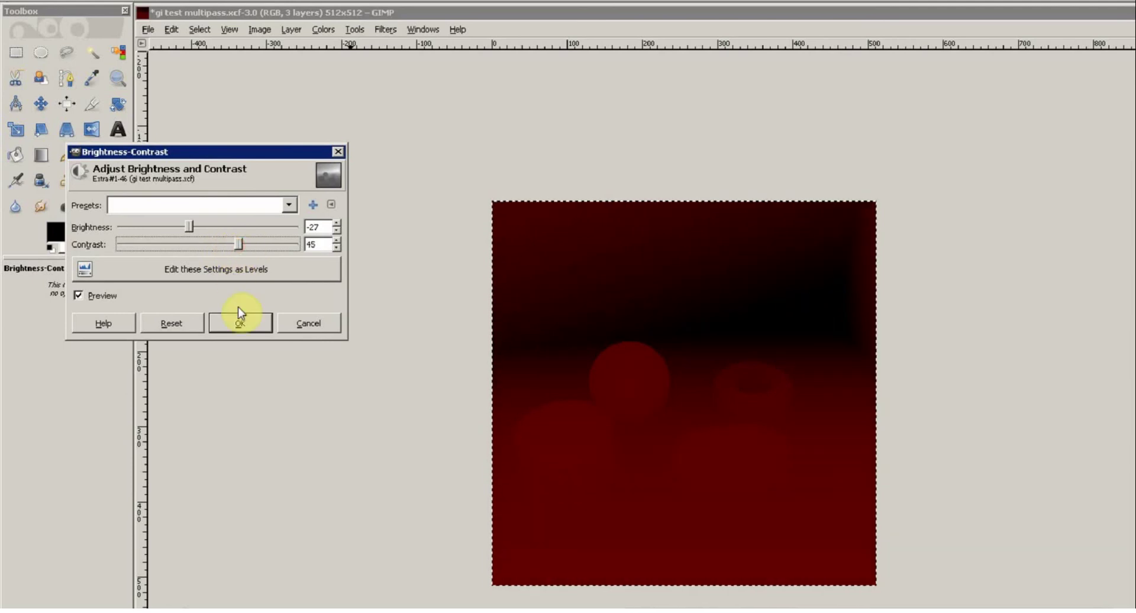
click(248, 325)
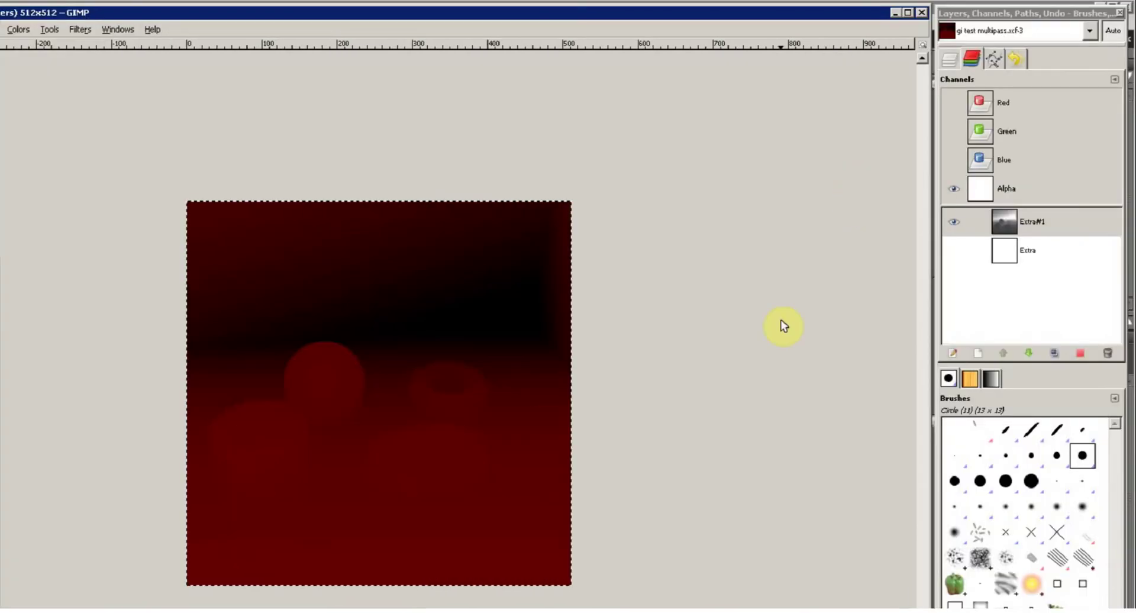
Make the Extra#1 channel active and clear the current selection.
click(950, 65)
click(1045, 187)
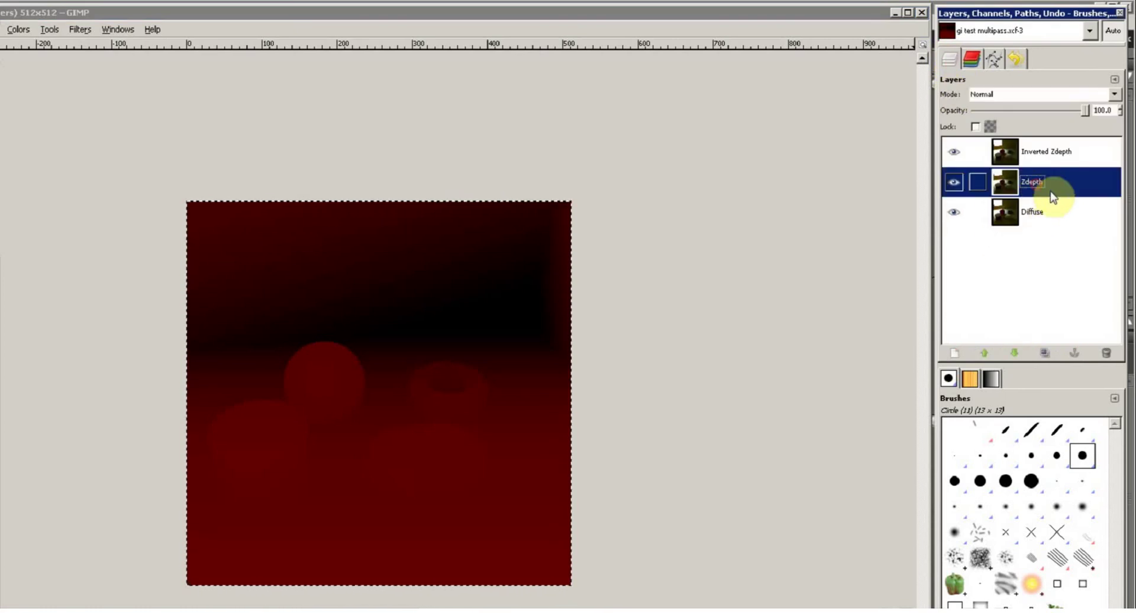
click(972, 59)
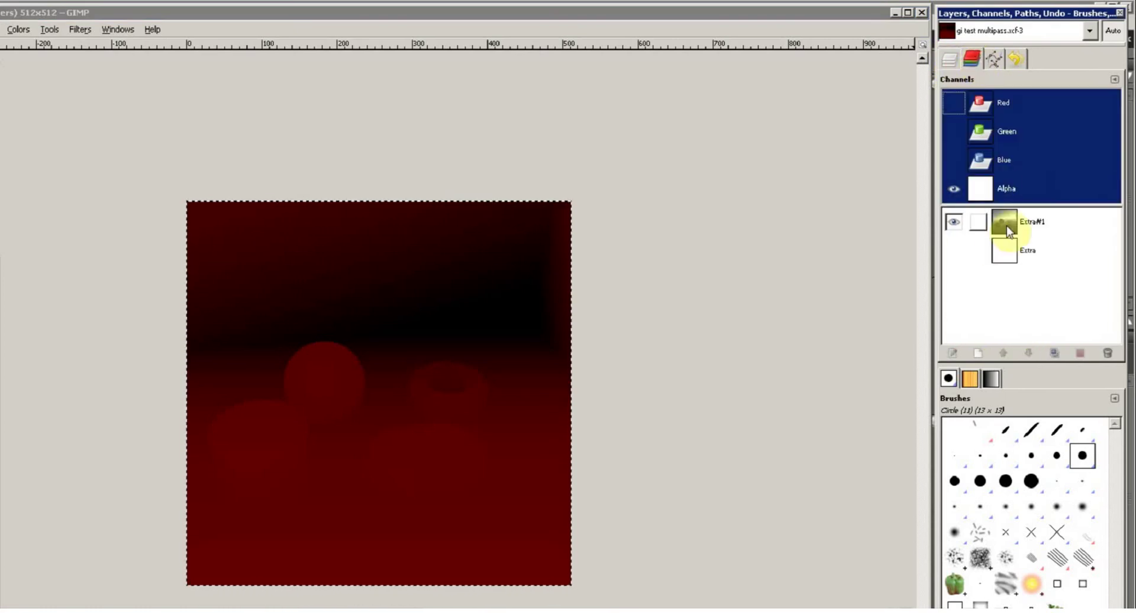
click(1039, 229)
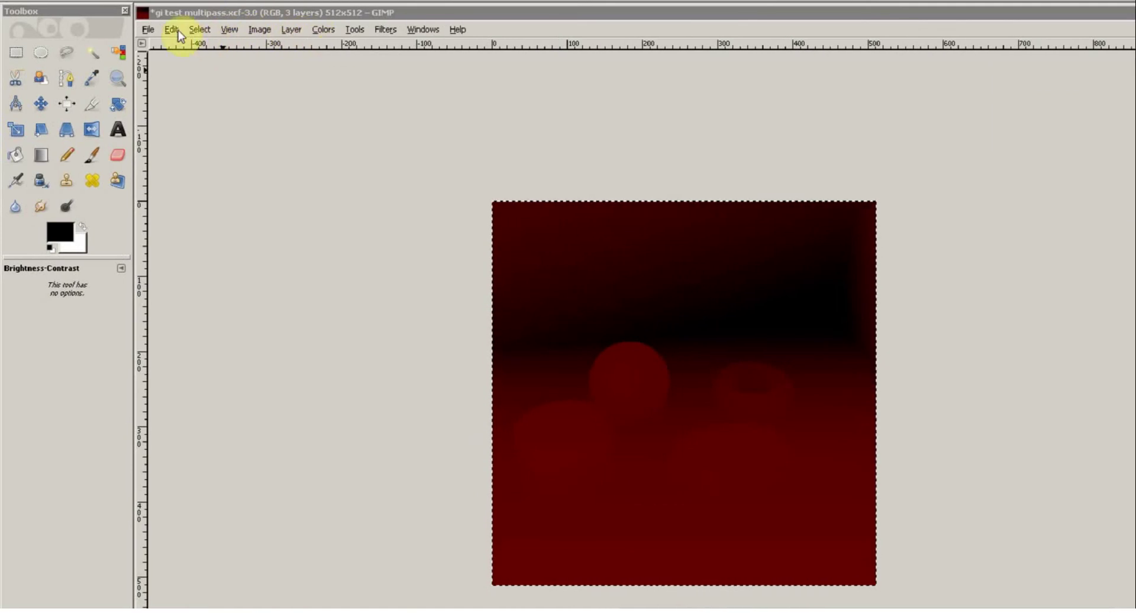
click(200, 29)
click(228, 63)
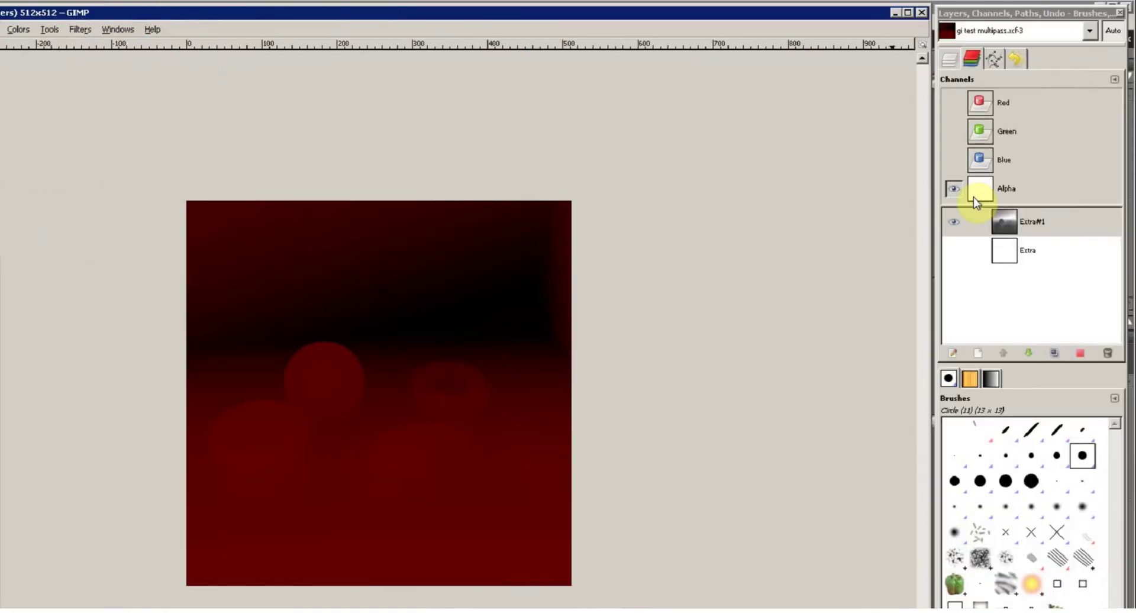
Convert the Extra#1 channel to a selection.
click(1042, 228)
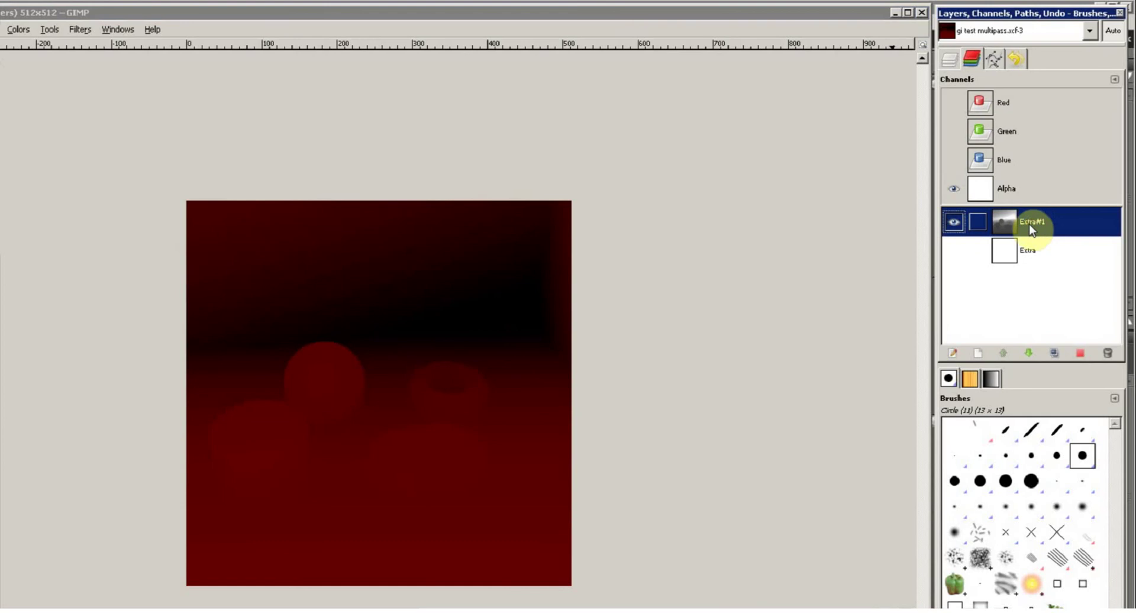
right_click(1031, 229)
click(1028, 223)
right_click(1028, 225)
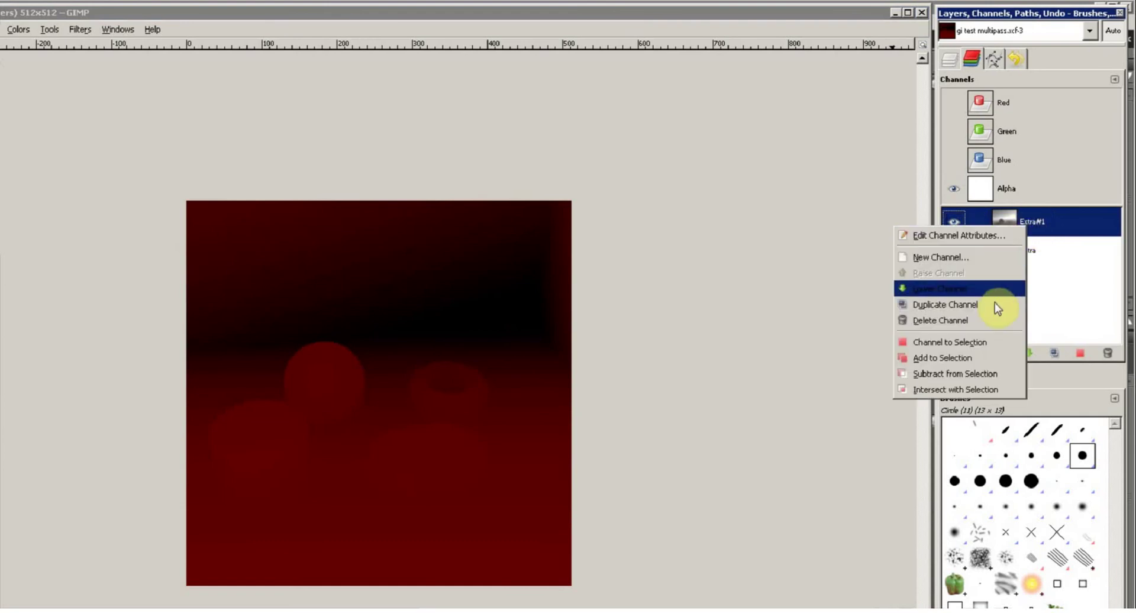
click(980, 348)
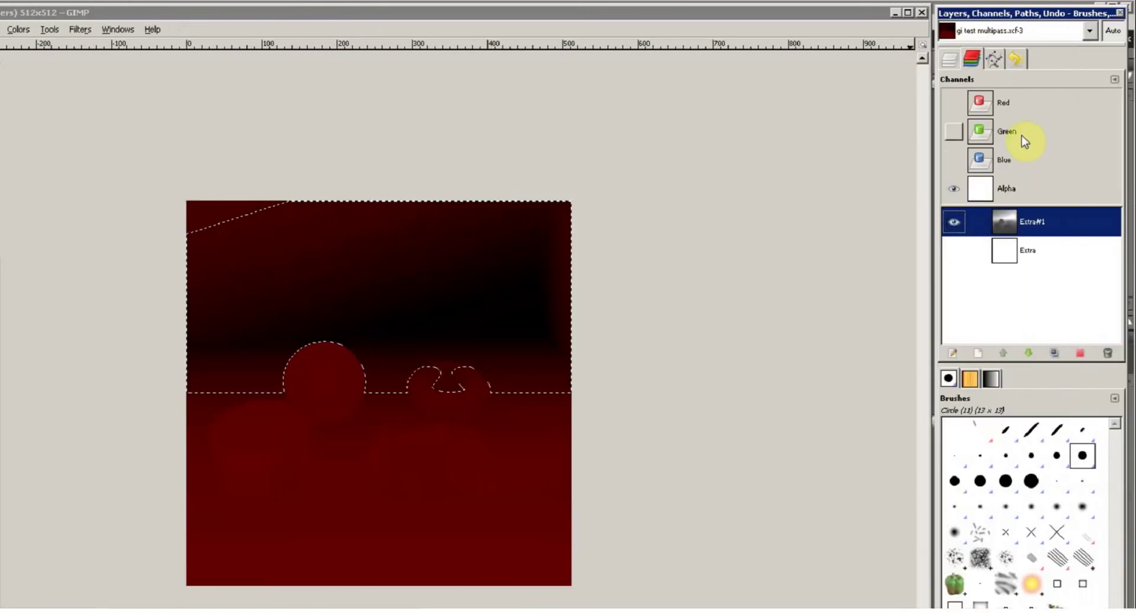
With the Zdepth layer active, show the Red, Green and Blue channels along with Alpha.
click(949, 58)
click(1033, 181)
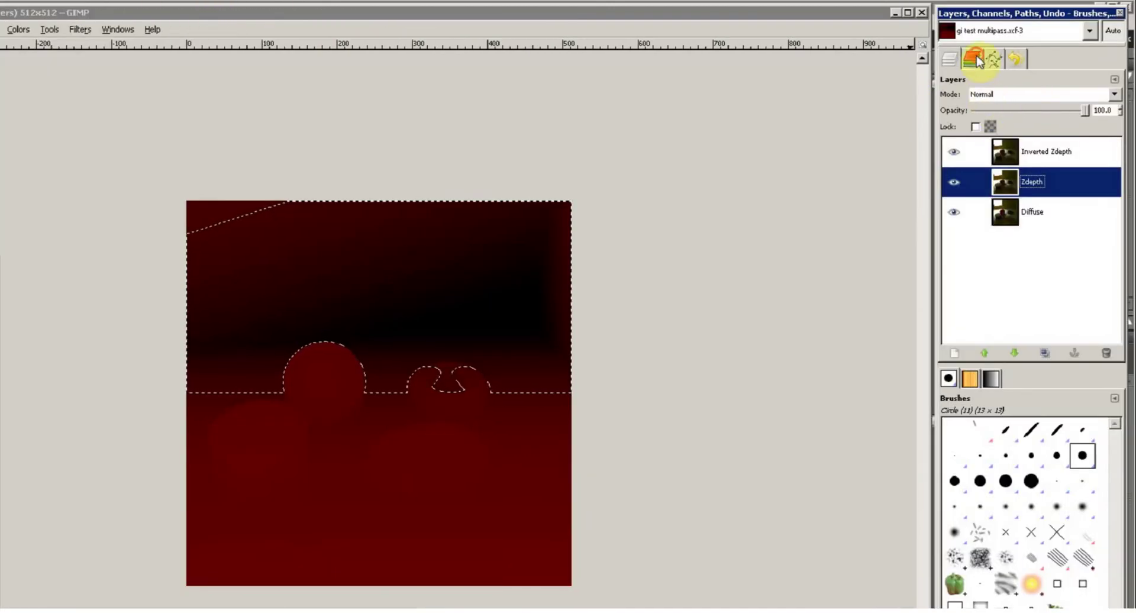
click(975, 59)
drag(954, 103, 955, 186)
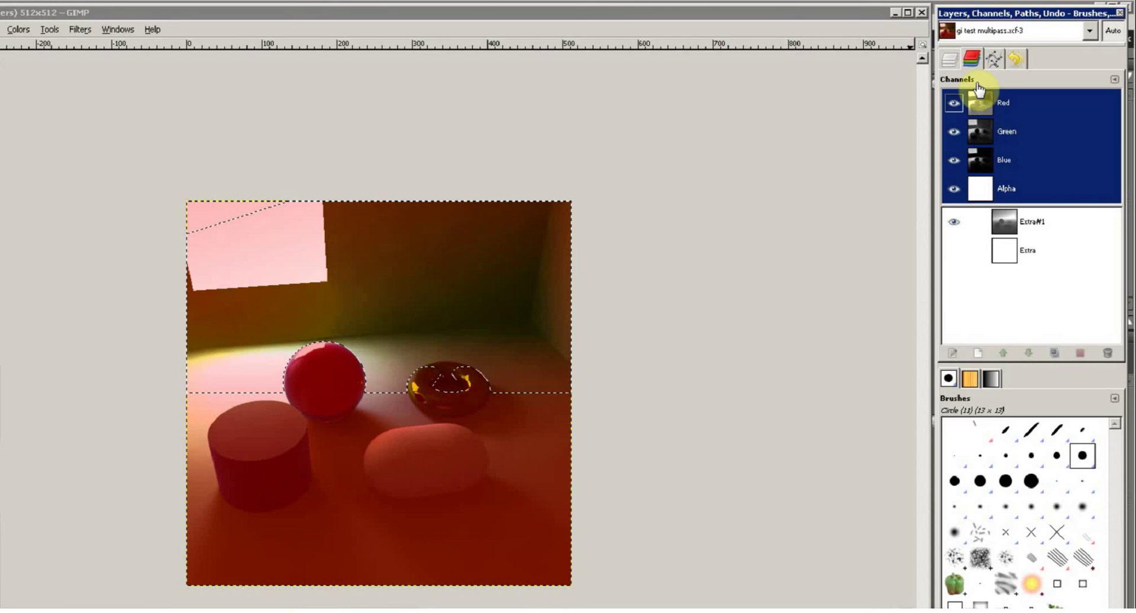
click(954, 188)
click(954, 189)
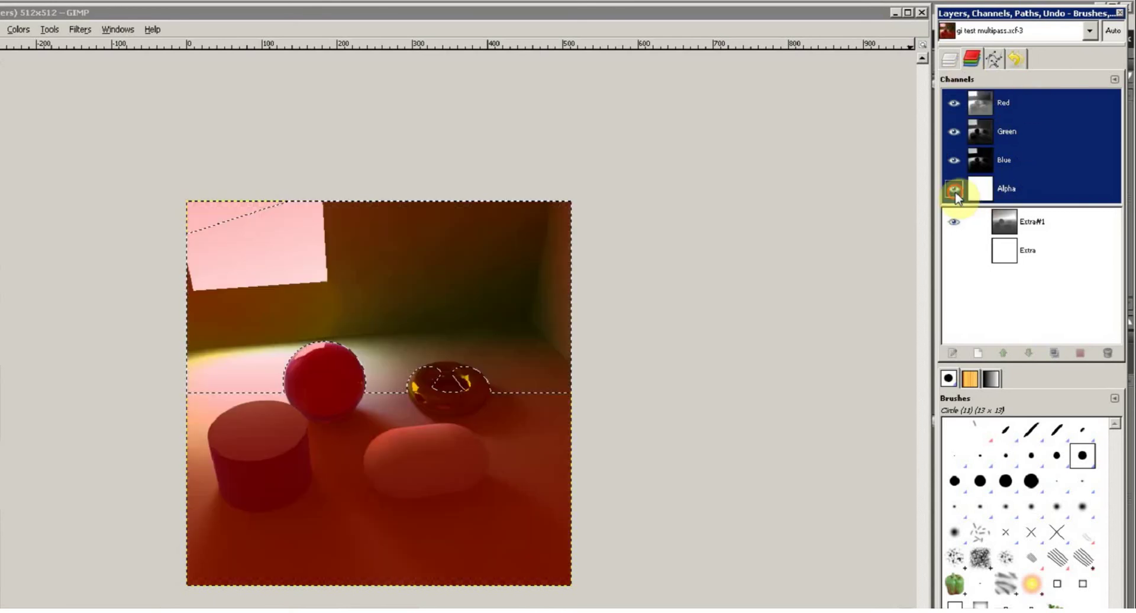
Hide the Extra#1 channel, keep the Red, Green, Blue and Alpha channels active, and return to the layer list.
click(951, 61)
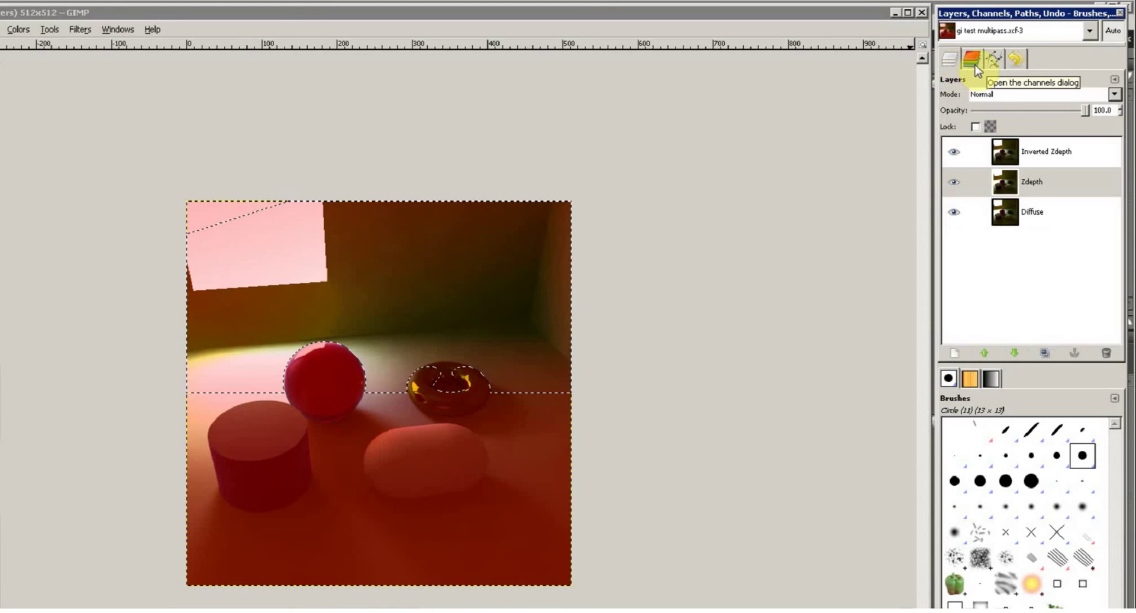
click(974, 62)
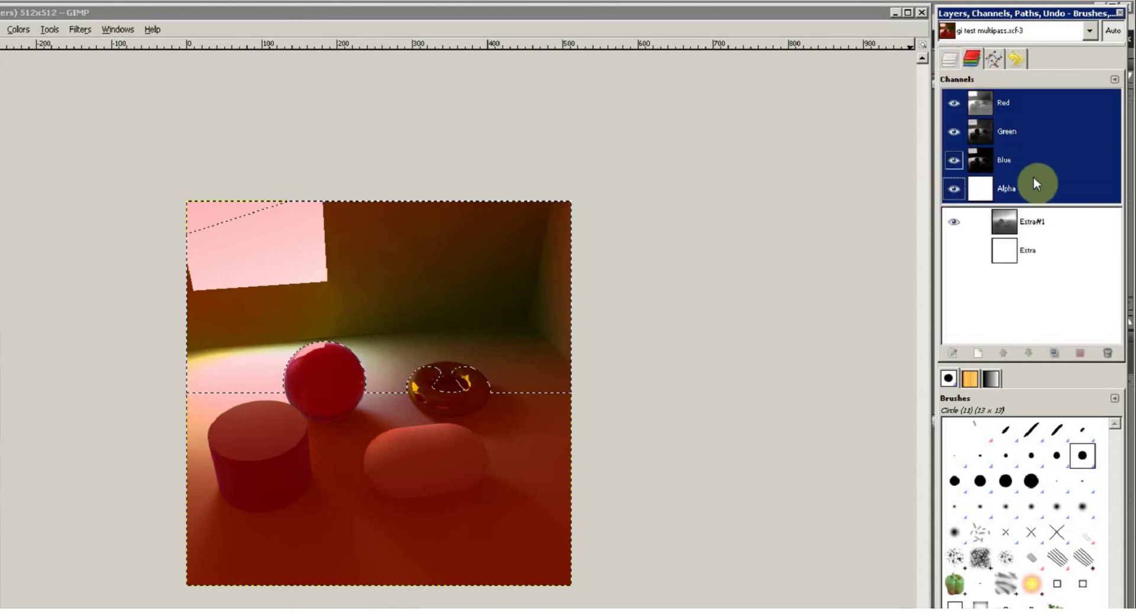
click(1039, 223)
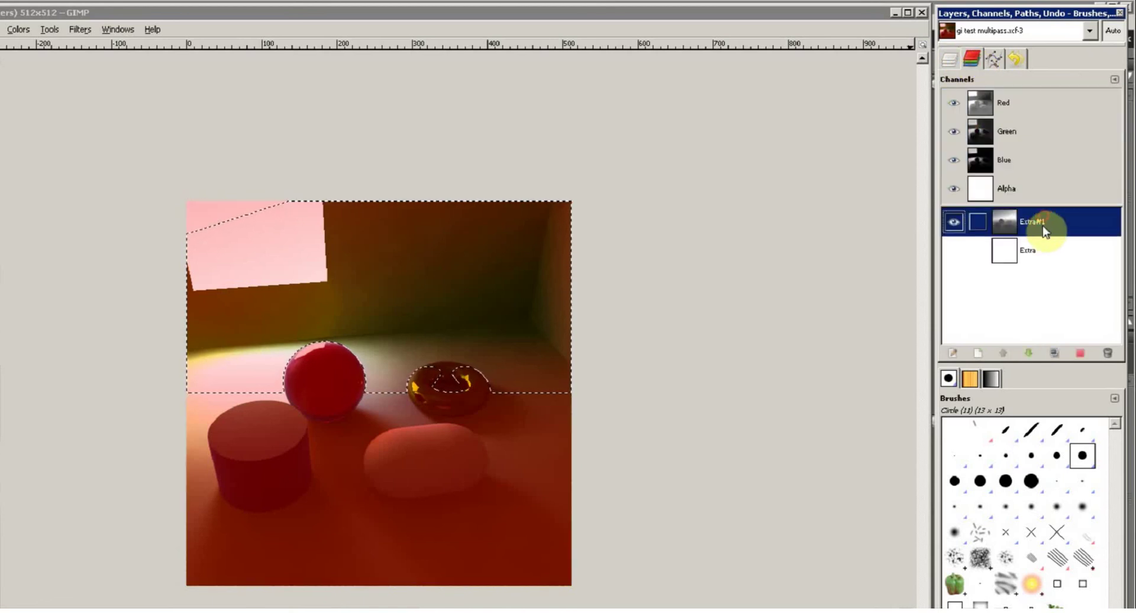
click(1019, 187)
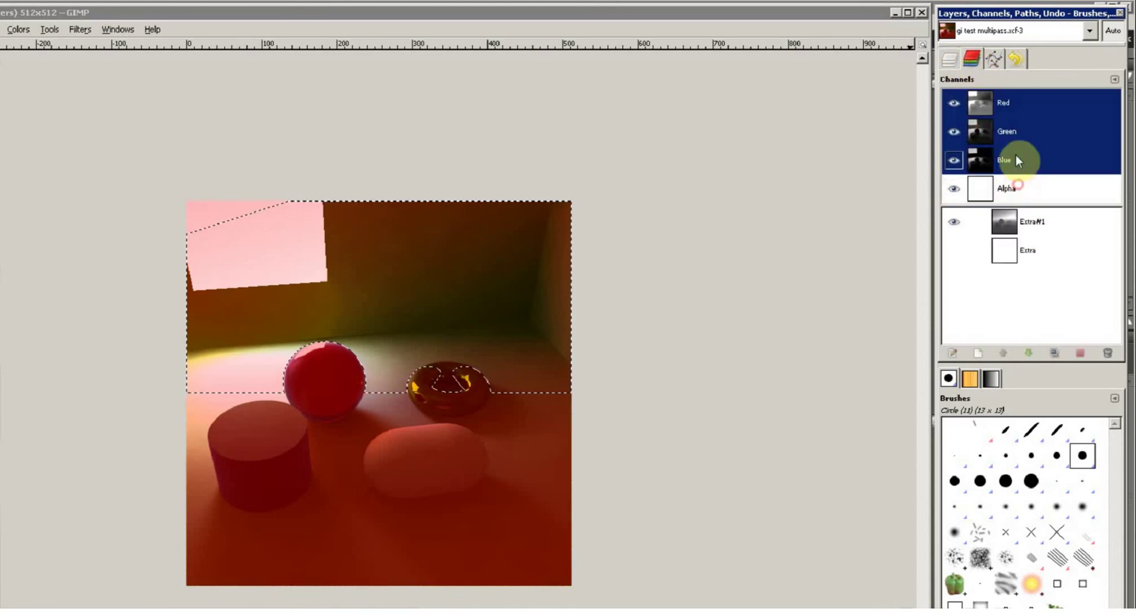
click(1029, 191)
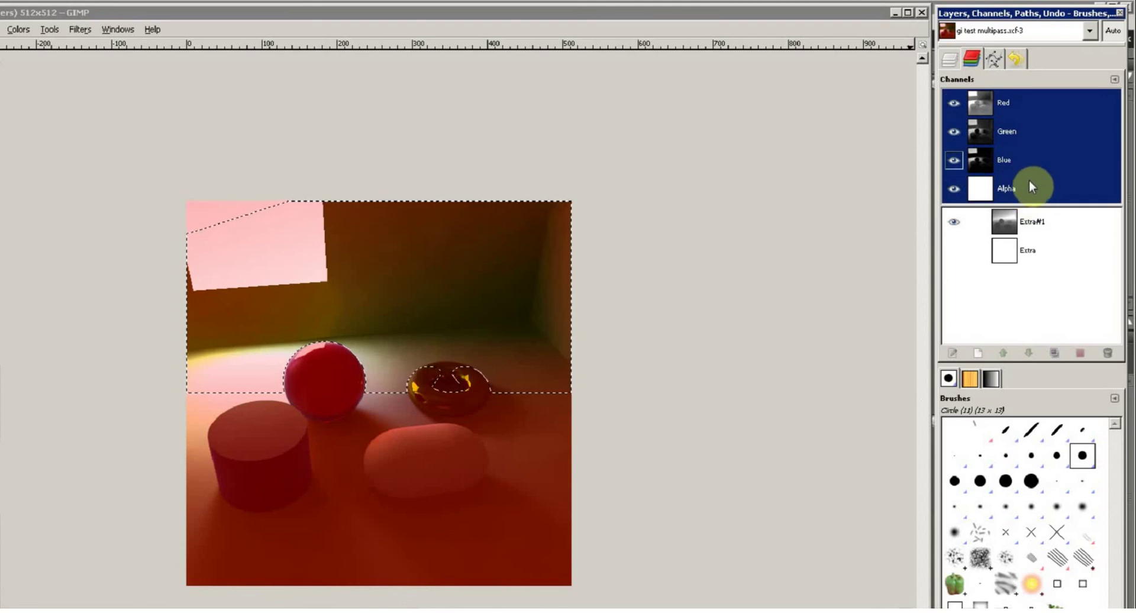
click(1042, 224)
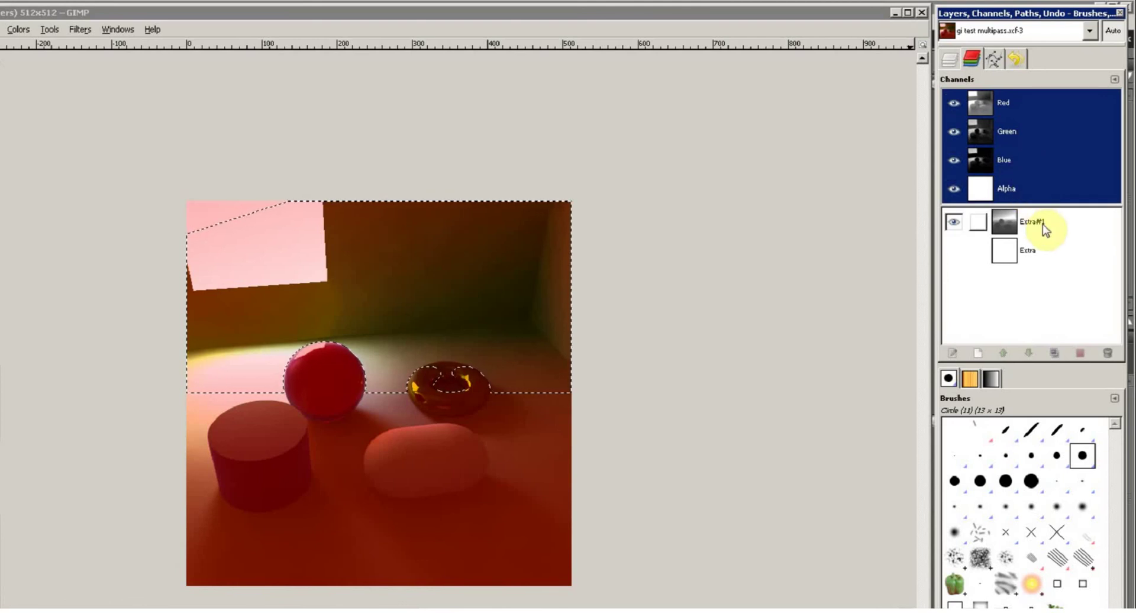
click(1033, 189)
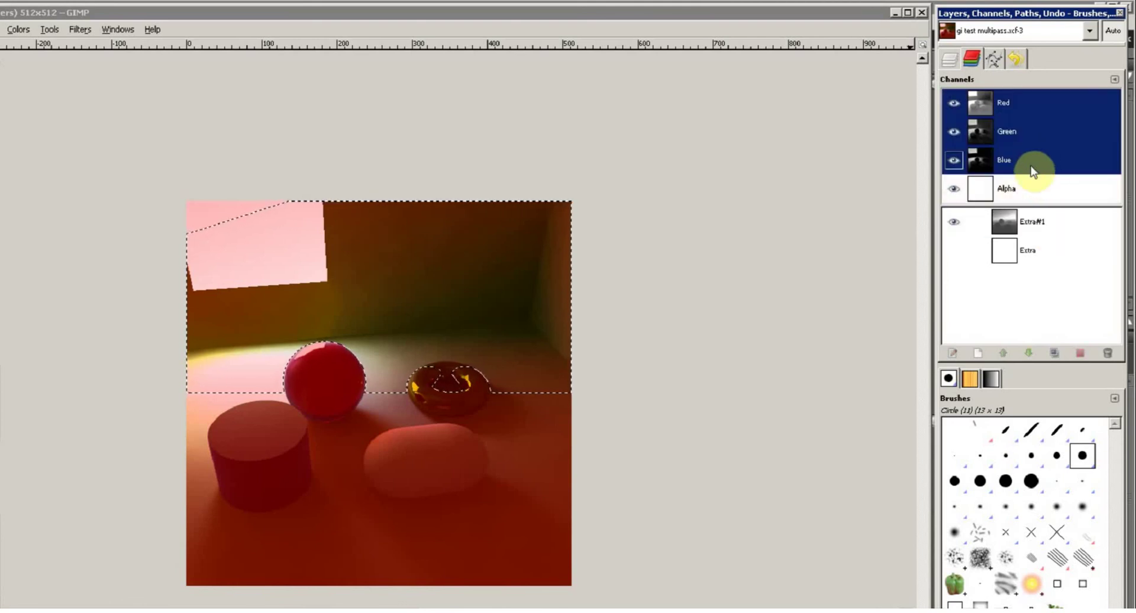
click(955, 224)
click(1006, 187)
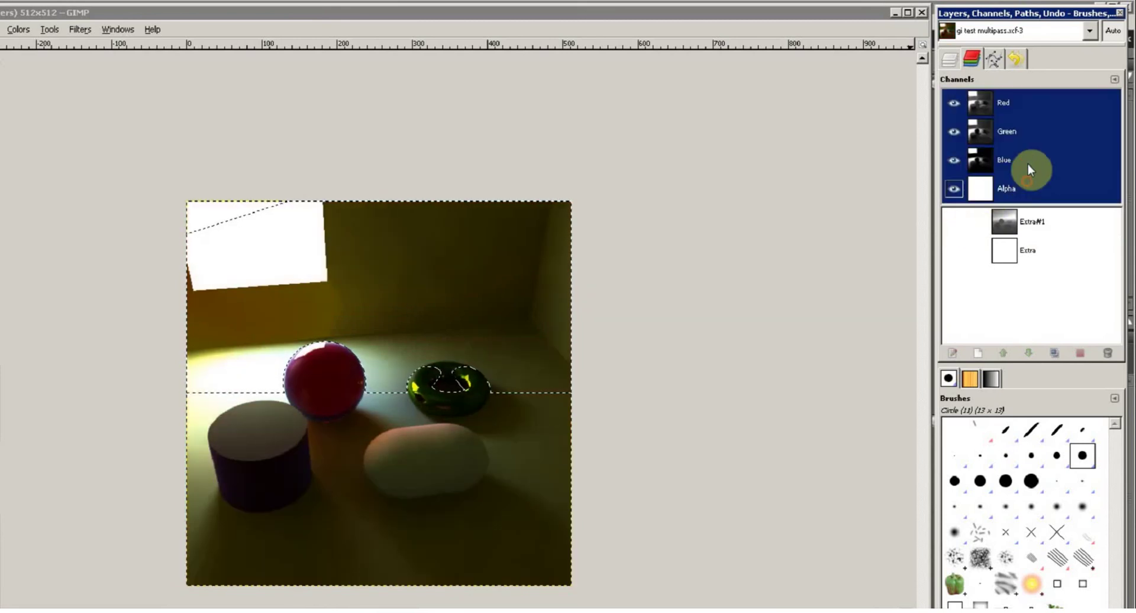
click(950, 58)
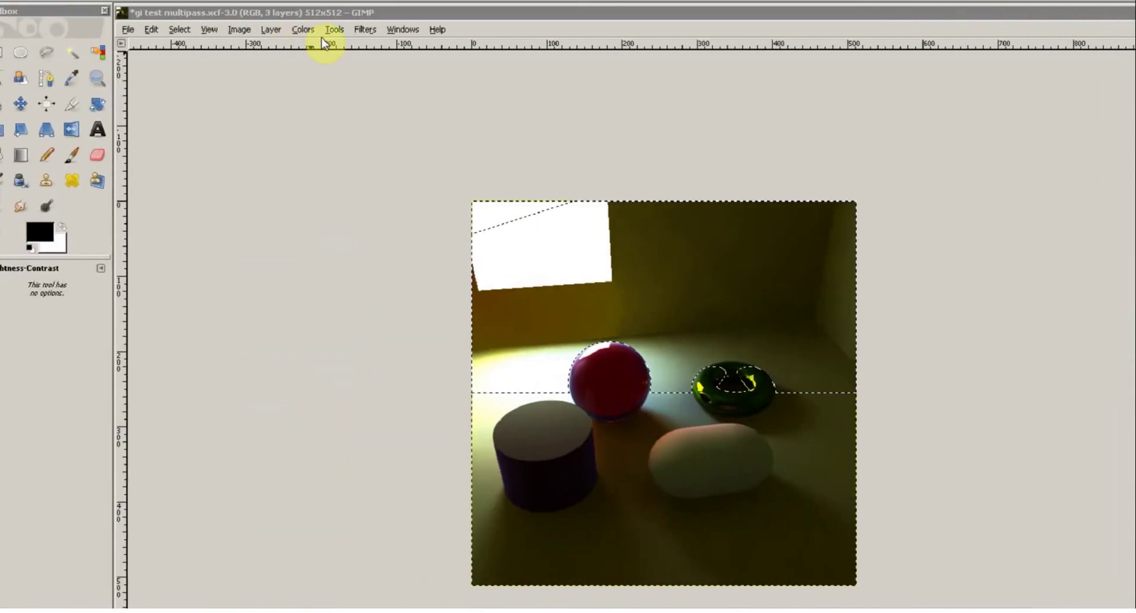
click(74, 28)
click(359, 30)
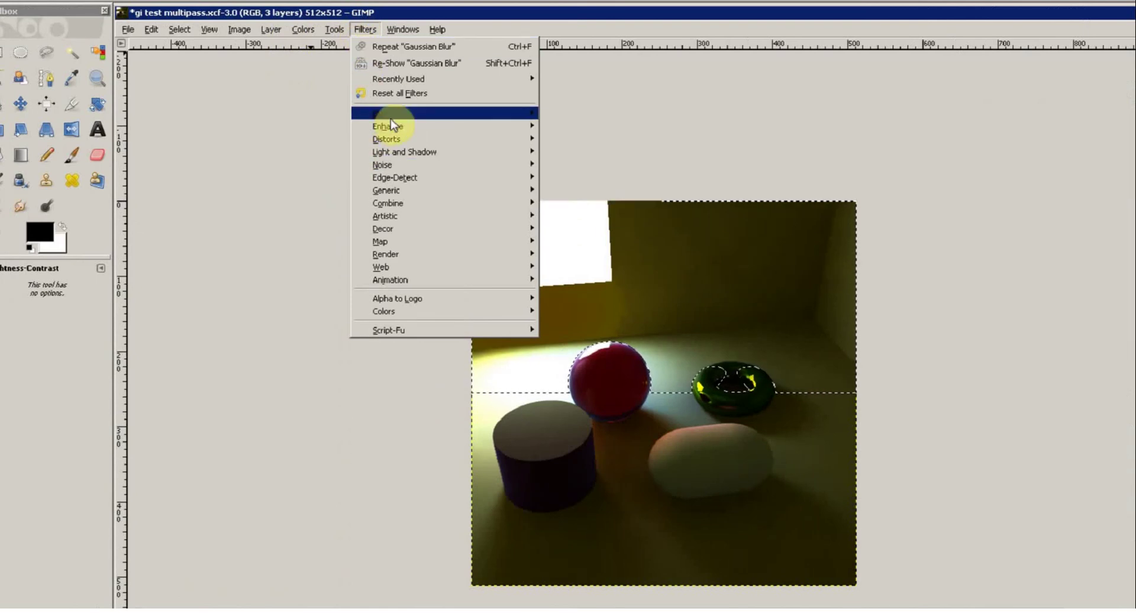
mouse_move(404, 113)
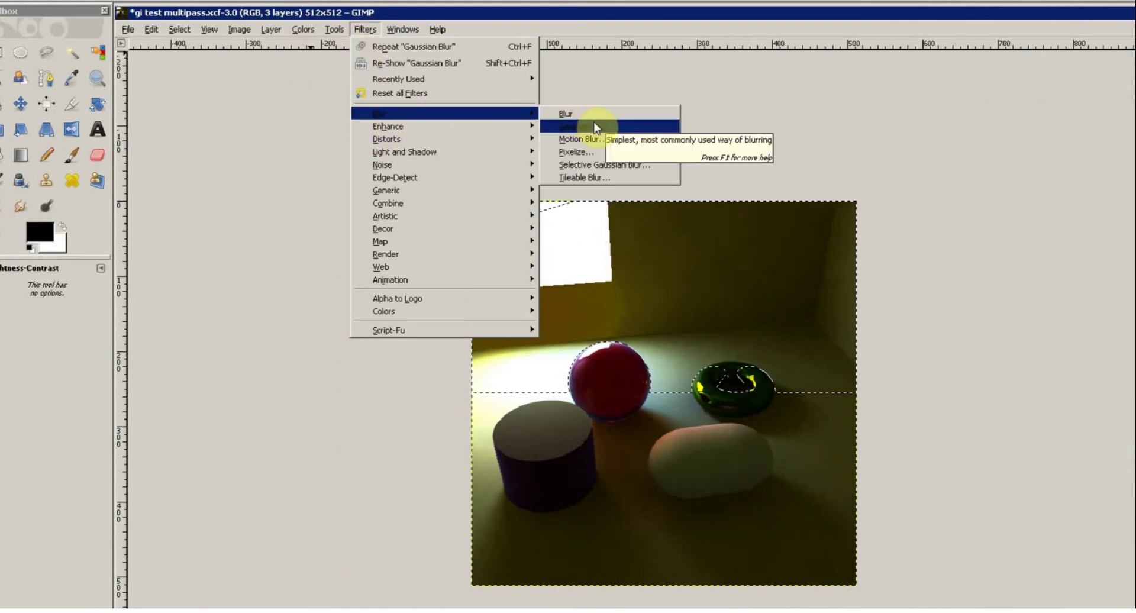
click(716, 94)
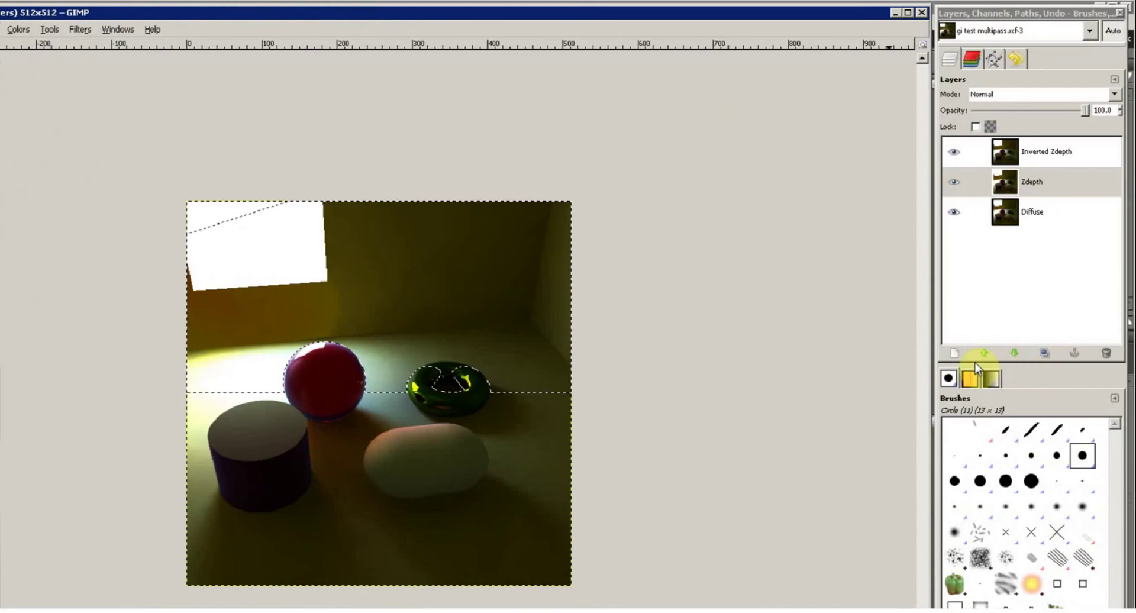
Add a duplicate of the Zdepth layer named blurred directly above the Diffuse layer.
click(1045, 353)
click(1034, 180)
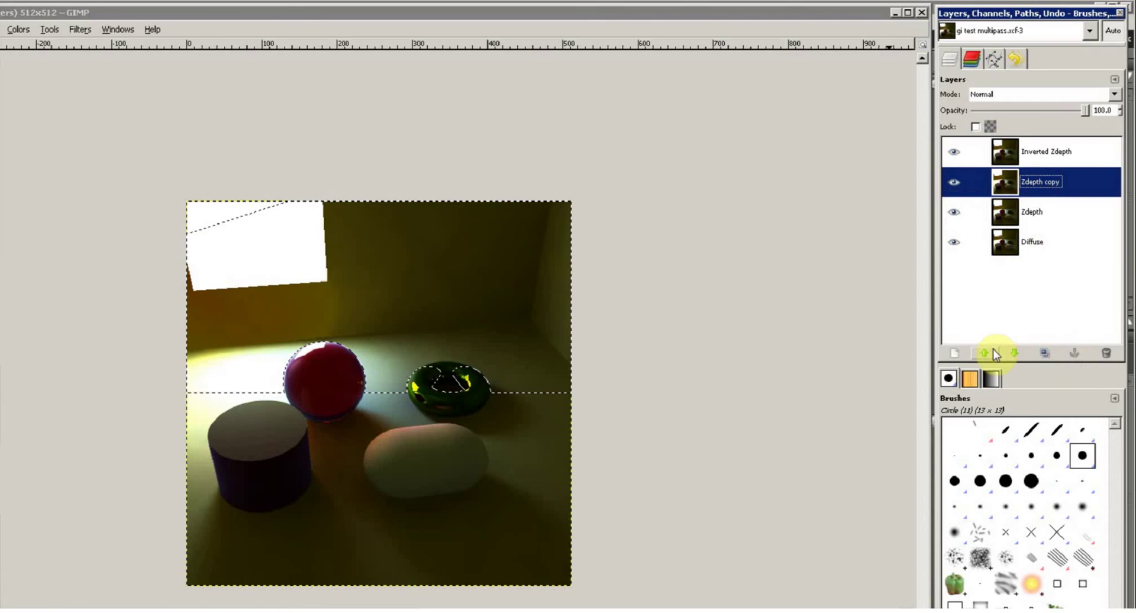
click(1014, 353)
click(1040, 211)
click(1053, 207)
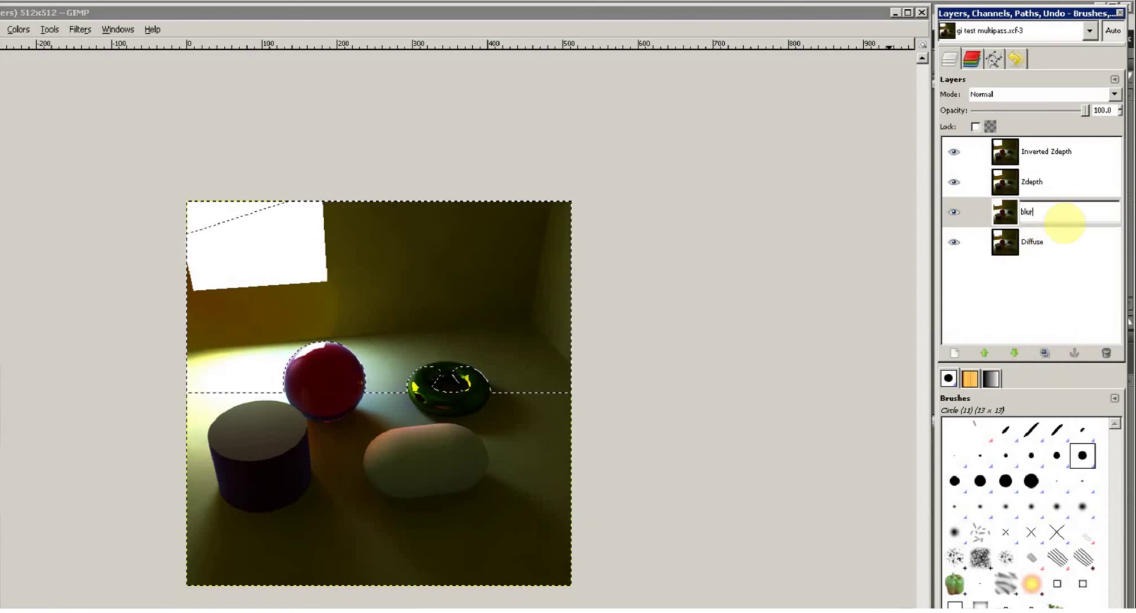
key(Return)
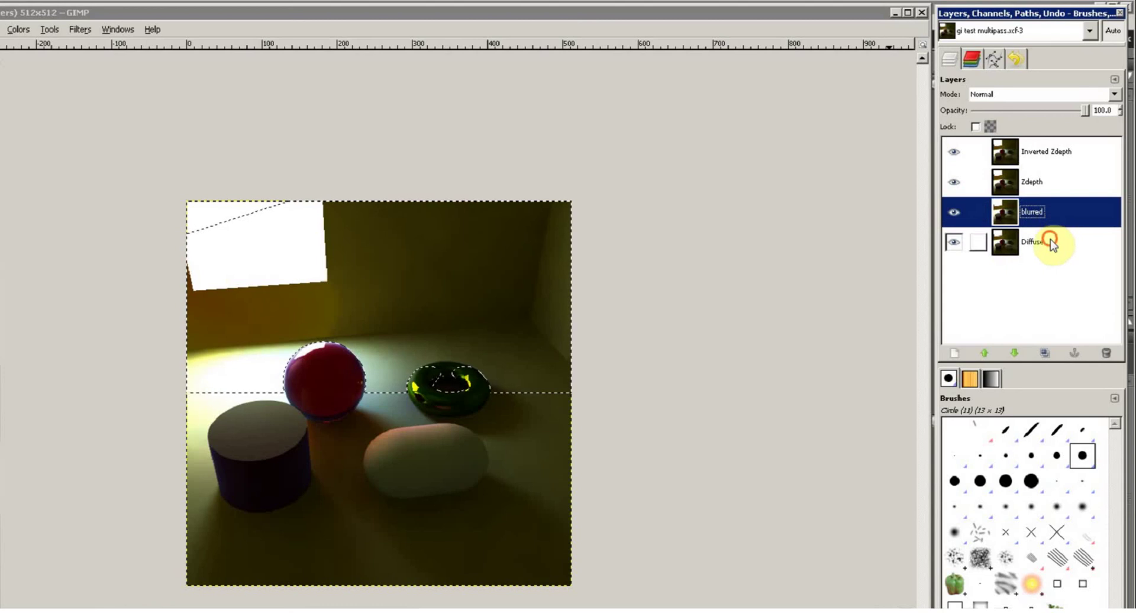
Make the blurred layer active and leave it as the only visible layer, hiding Inverted Zdepth, Zdepth and Diffuse.
click(1051, 241)
click(953, 211)
click(954, 181)
click(953, 152)
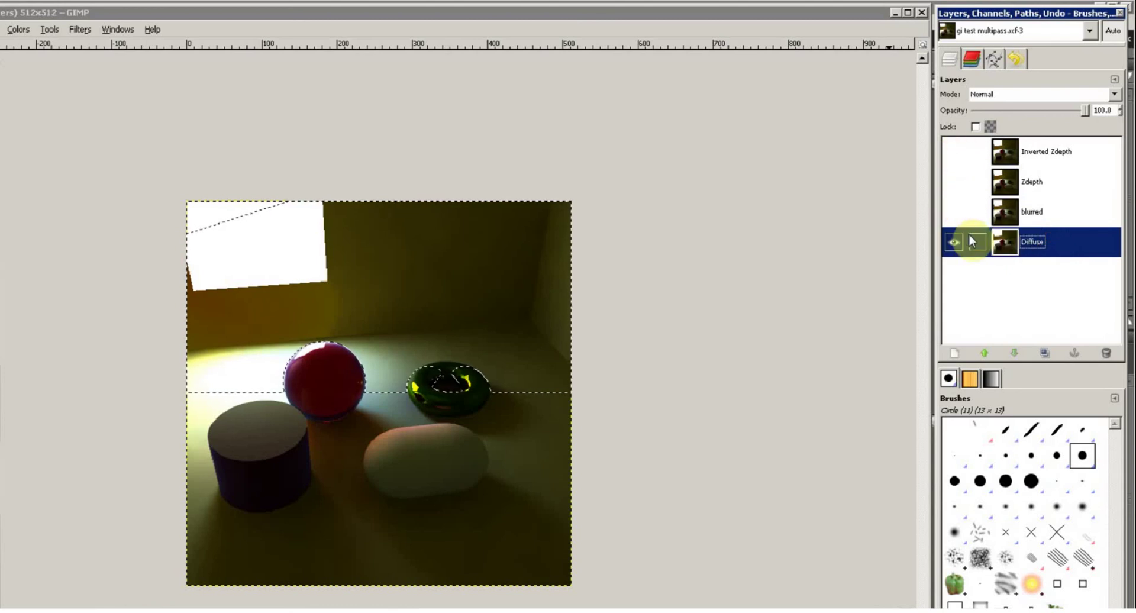
click(1028, 214)
click(954, 212)
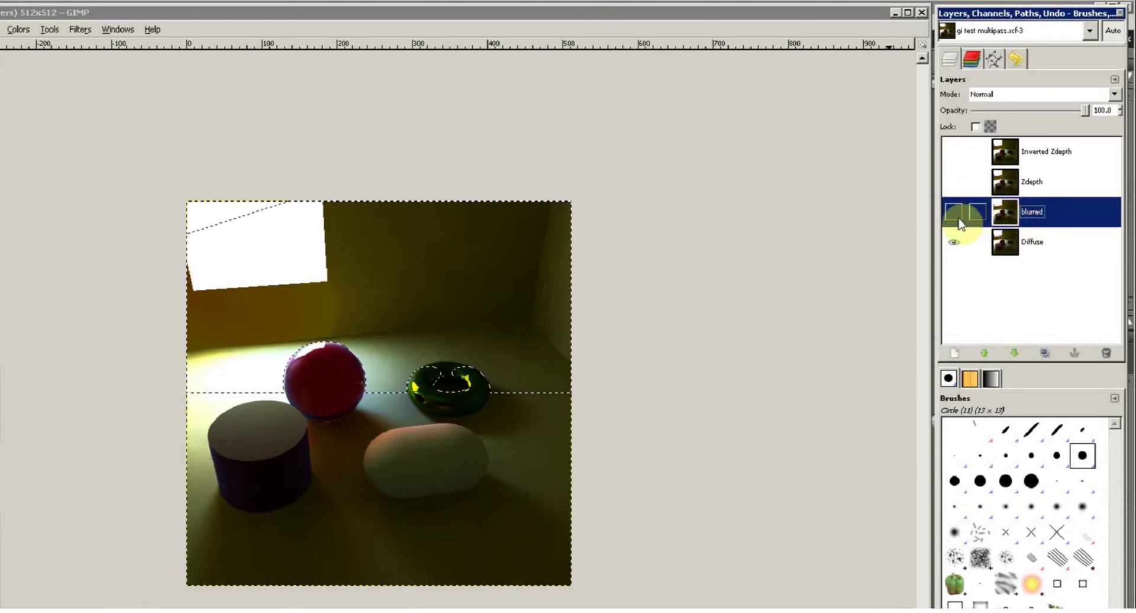
click(956, 243)
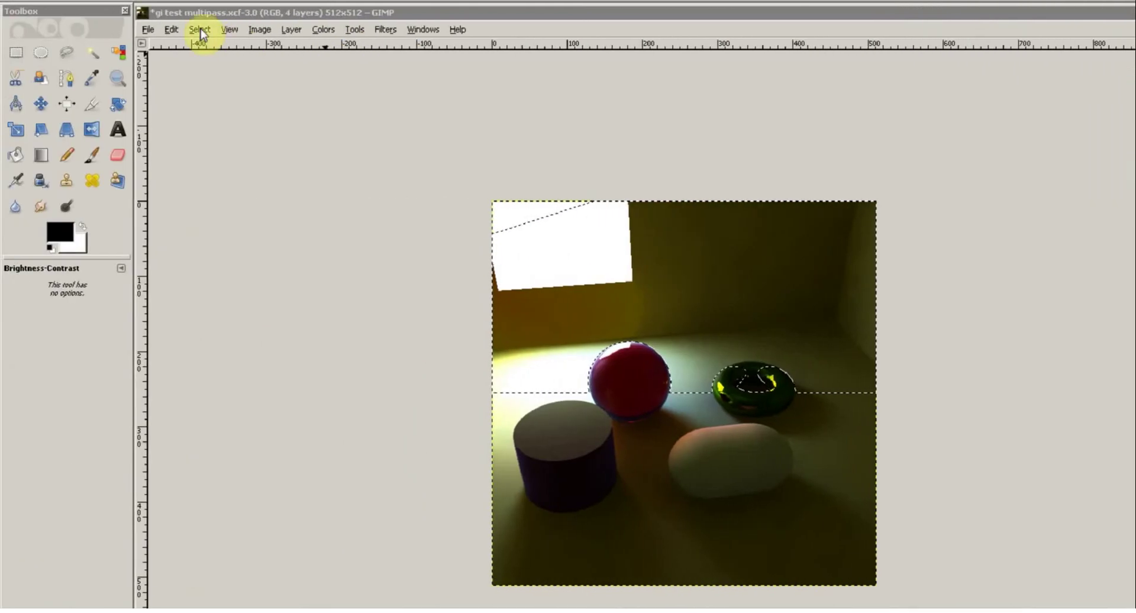
Clear the selection and apply a Gaussian Blur of 20 px horizontally and vertically with the RLE method to the blurred layer.
click(201, 28)
click(216, 75)
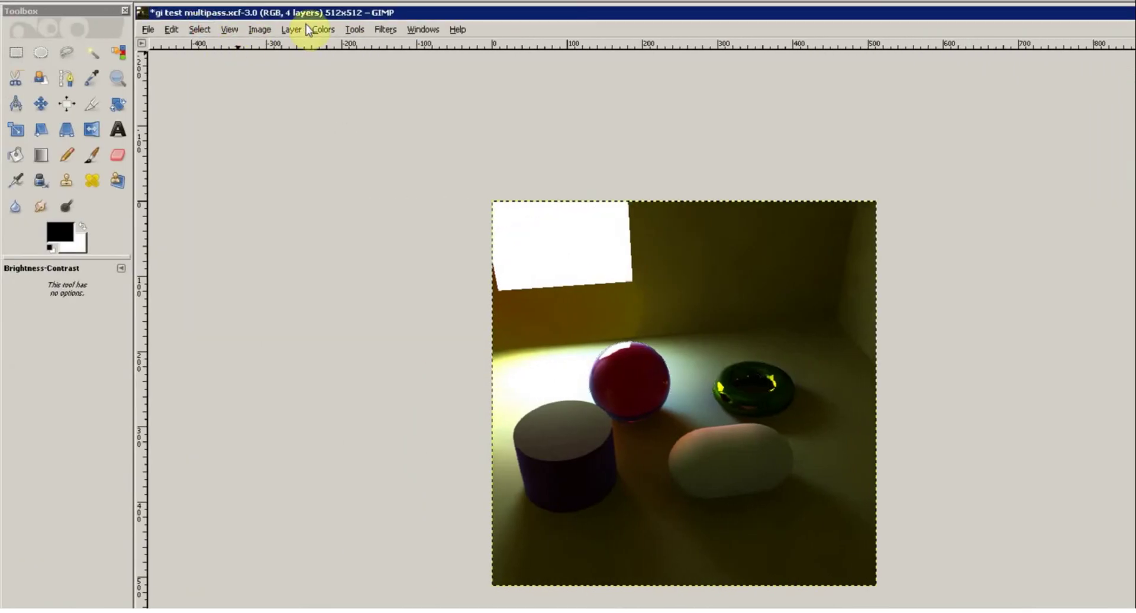
click(386, 29)
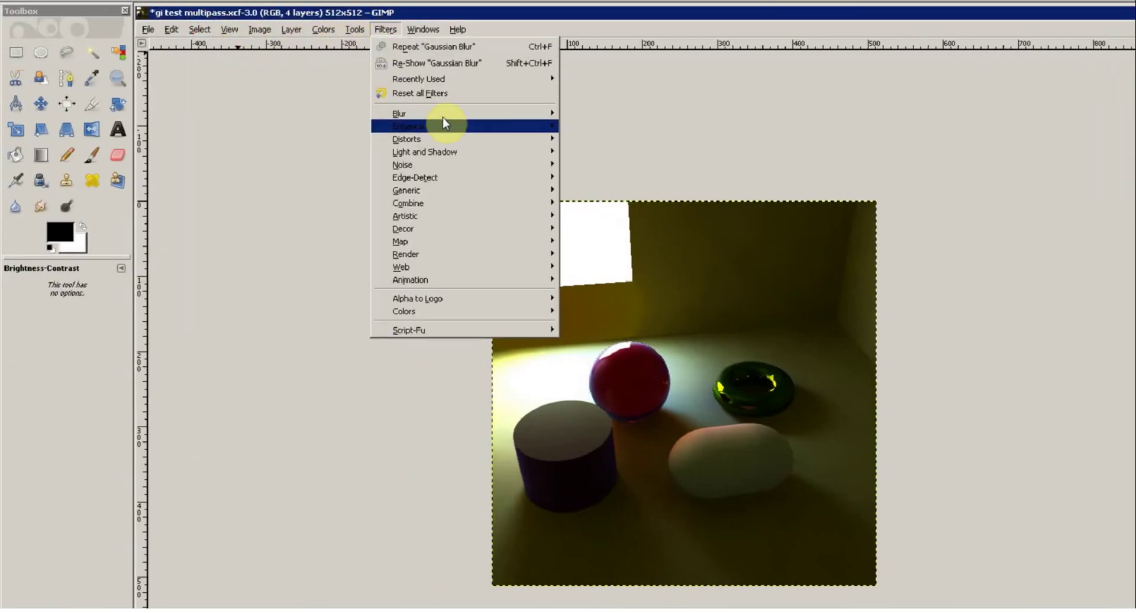
mouse_move(443, 113)
click(645, 126)
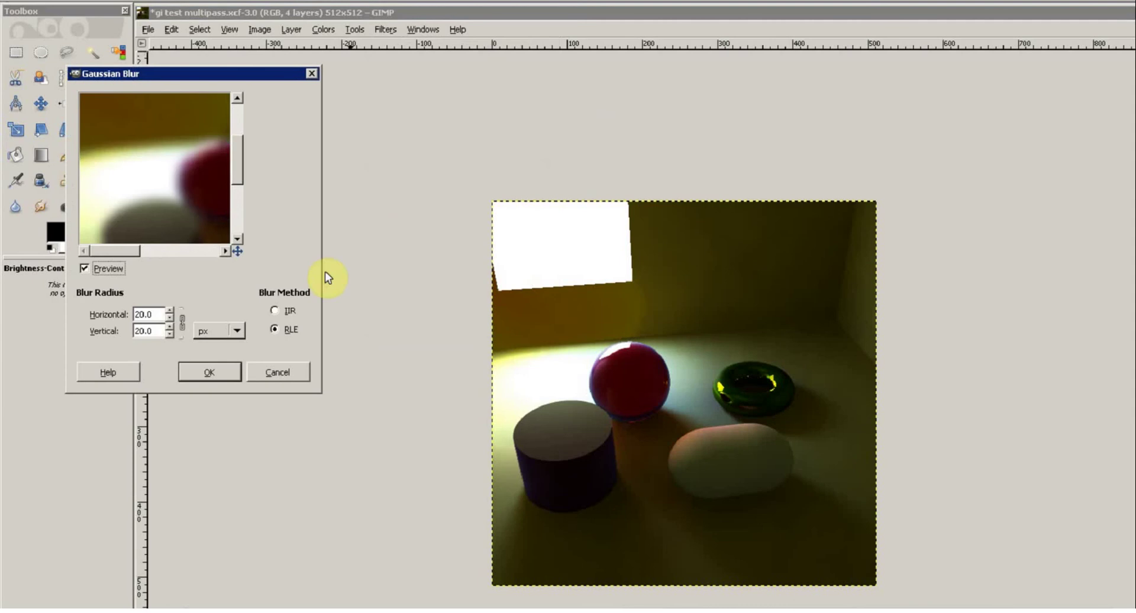
drag(250, 80, 311, 77)
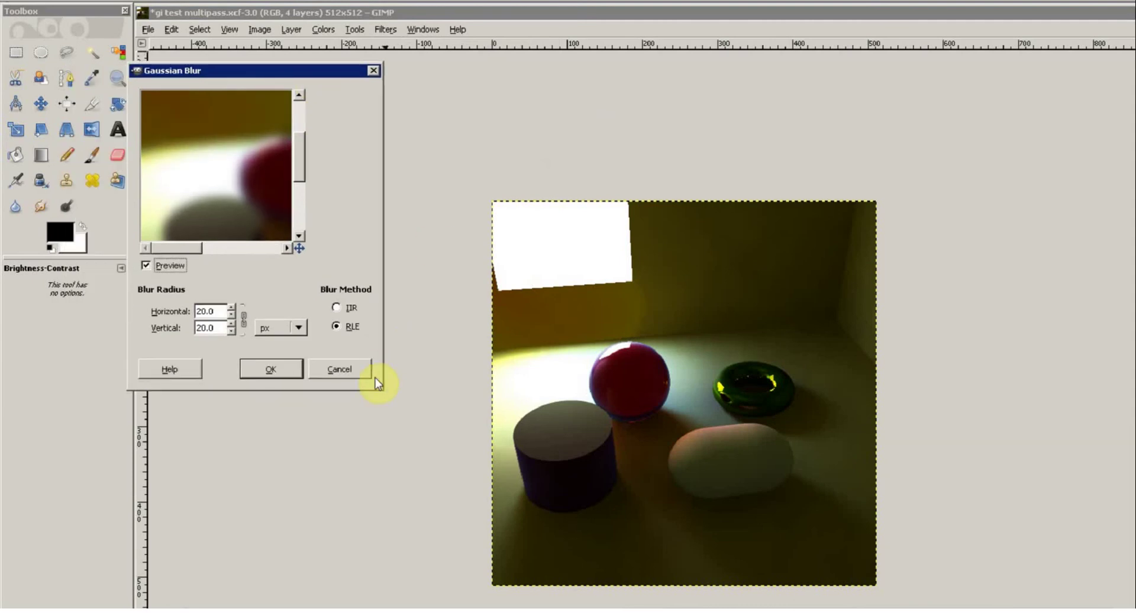
drag(382, 386, 554, 583)
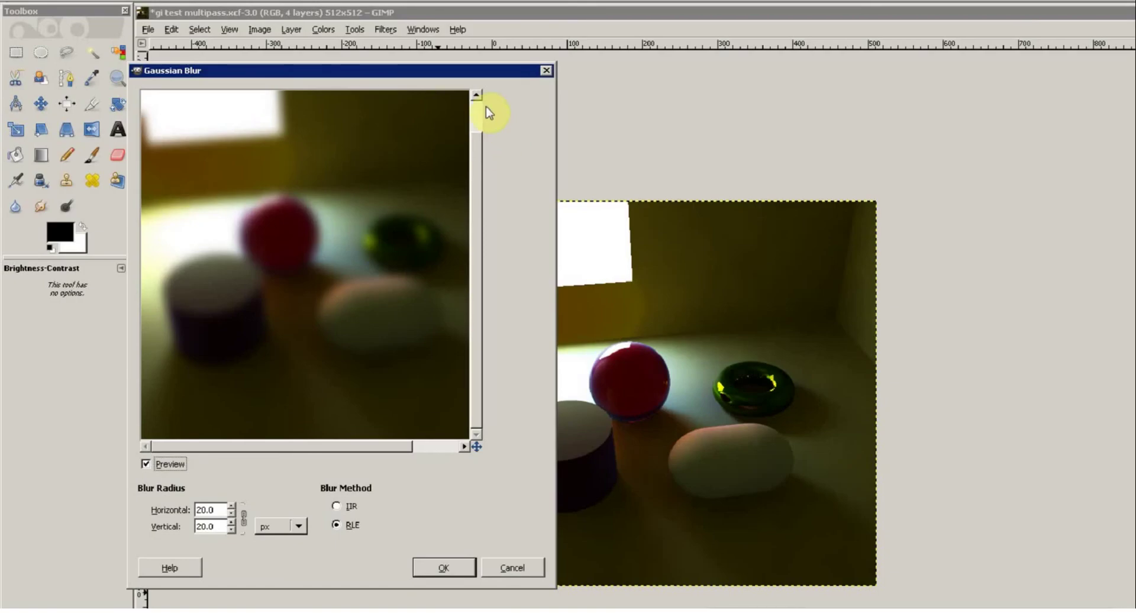
click(476, 111)
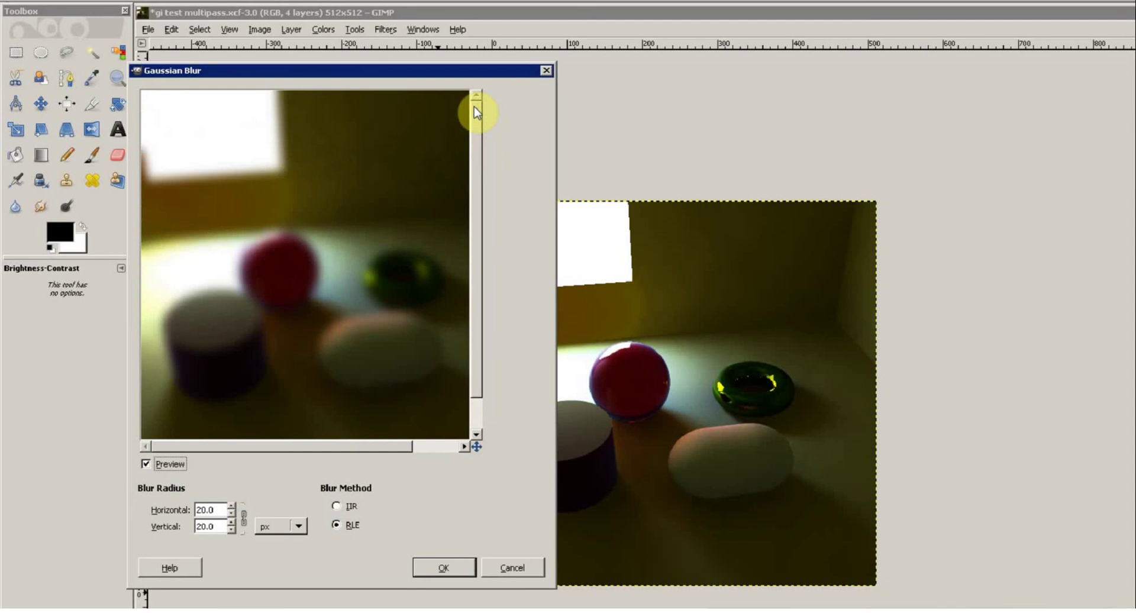
drag(475, 110, 477, 173)
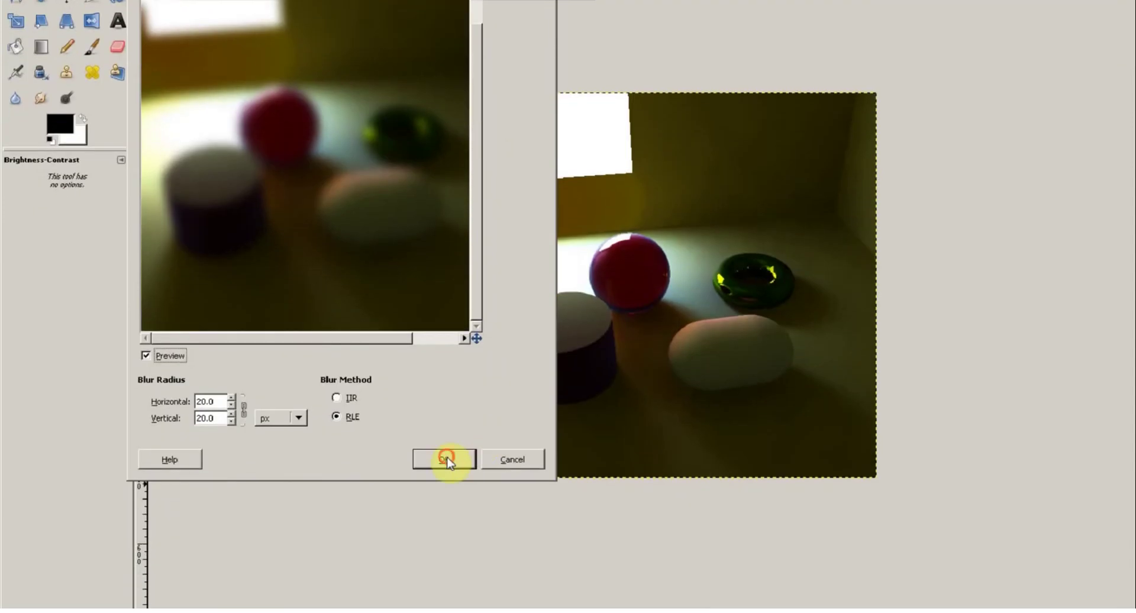
click(446, 460)
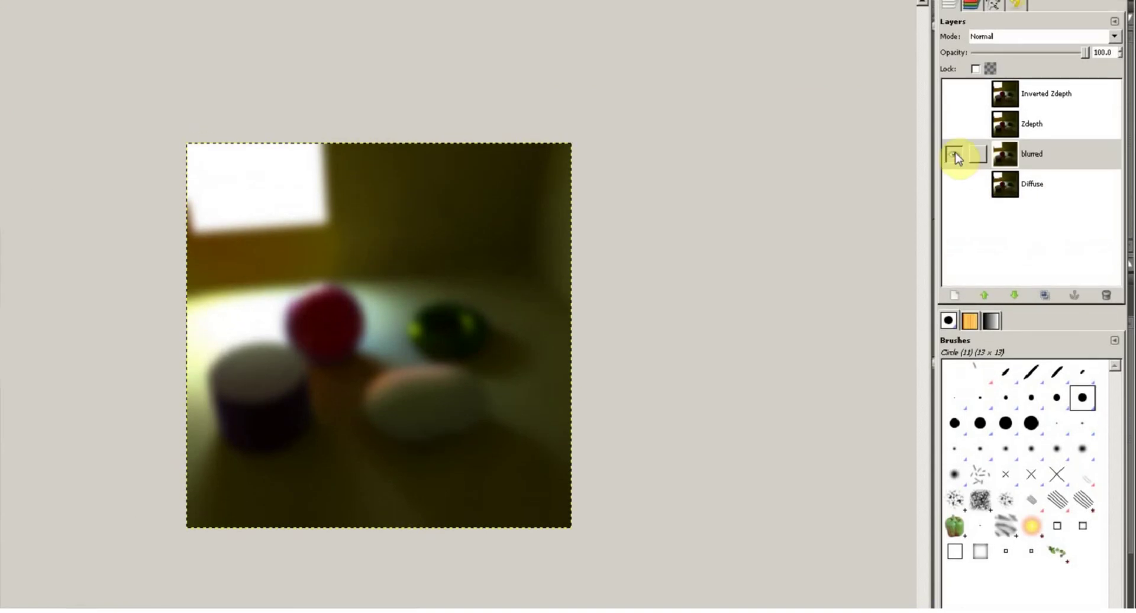
Hide the blurred layer, then make the Zdepth layer active and visible.
click(954, 155)
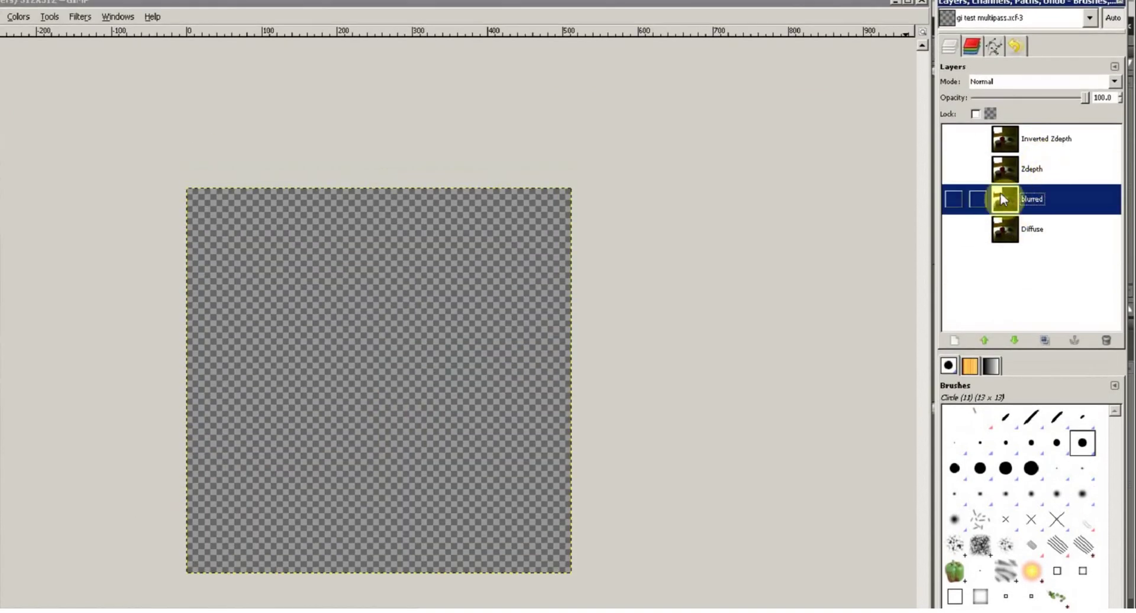
click(1036, 127)
click(954, 169)
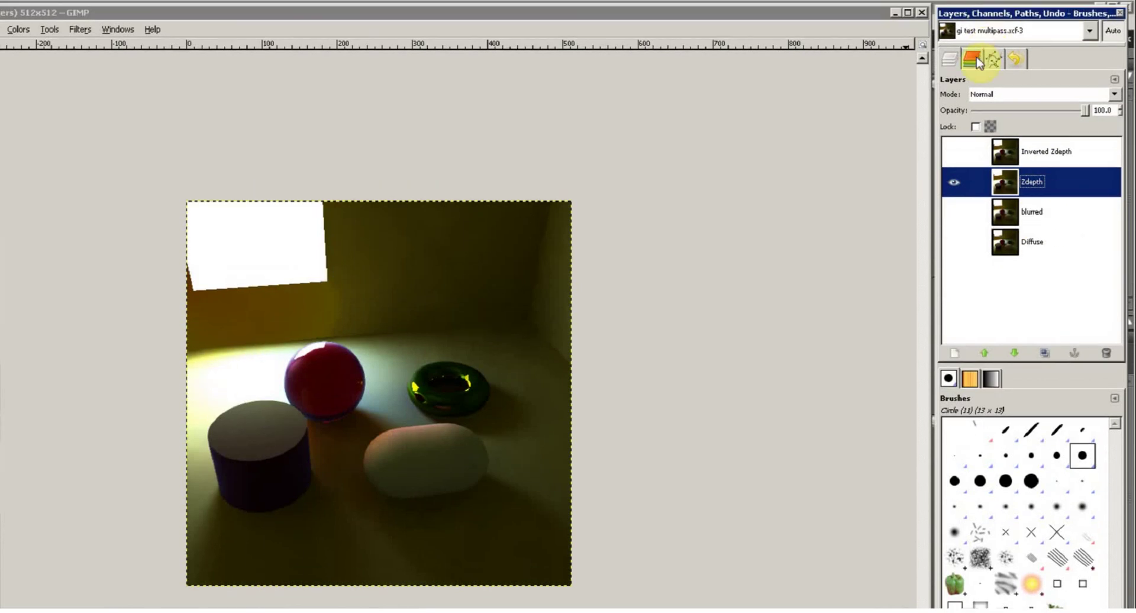
Convert the Extra#1 channel to a selection and leave that channel hidden.
click(977, 59)
click(1041, 224)
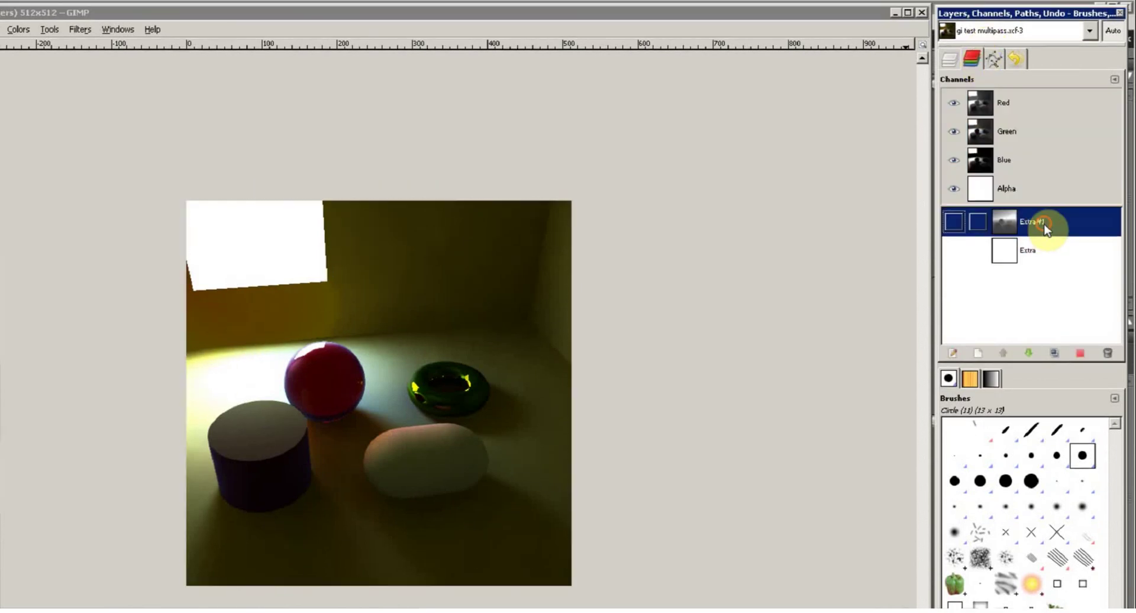
click(963, 224)
right_click(1039, 223)
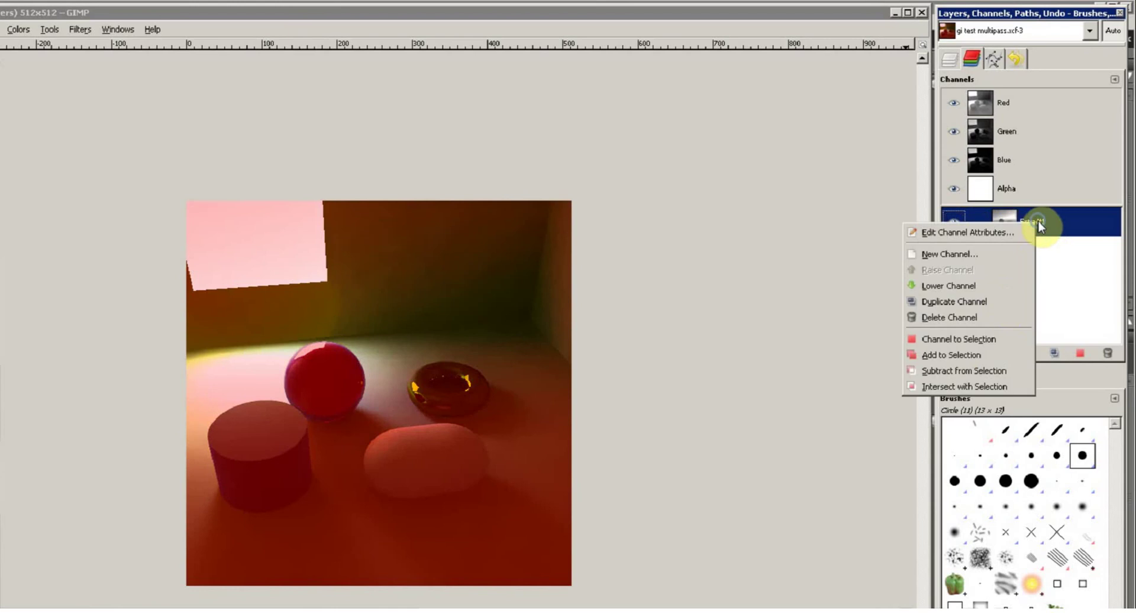
click(997, 341)
click(954, 220)
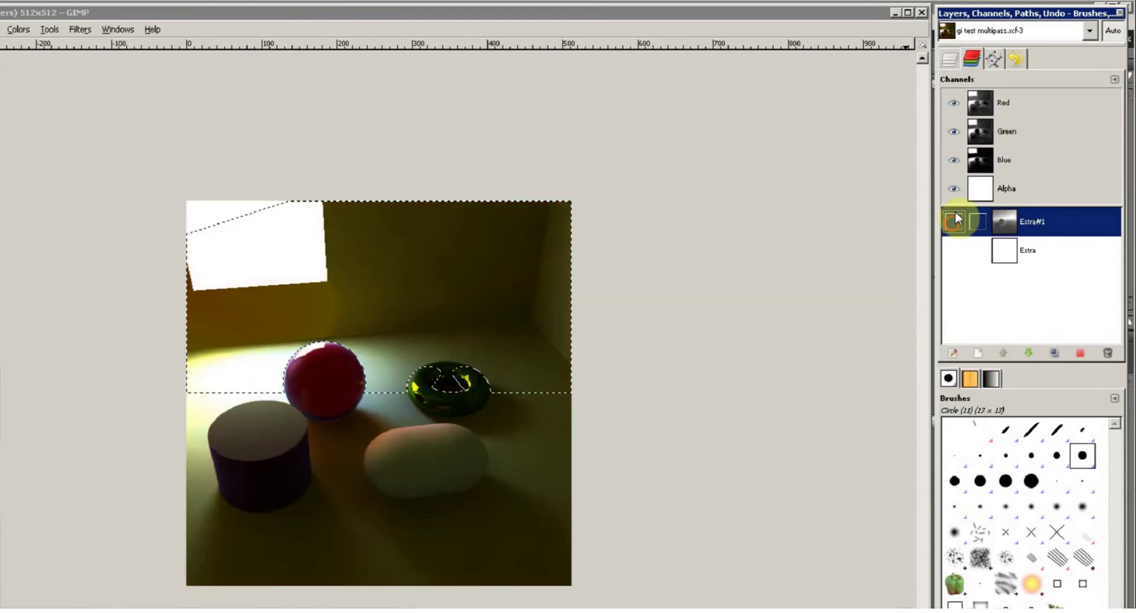
Keep the Red, Green, Blue and Alpha channels active in place of Extra#1 and return to the layer list.
click(1018, 188)
click(1017, 191)
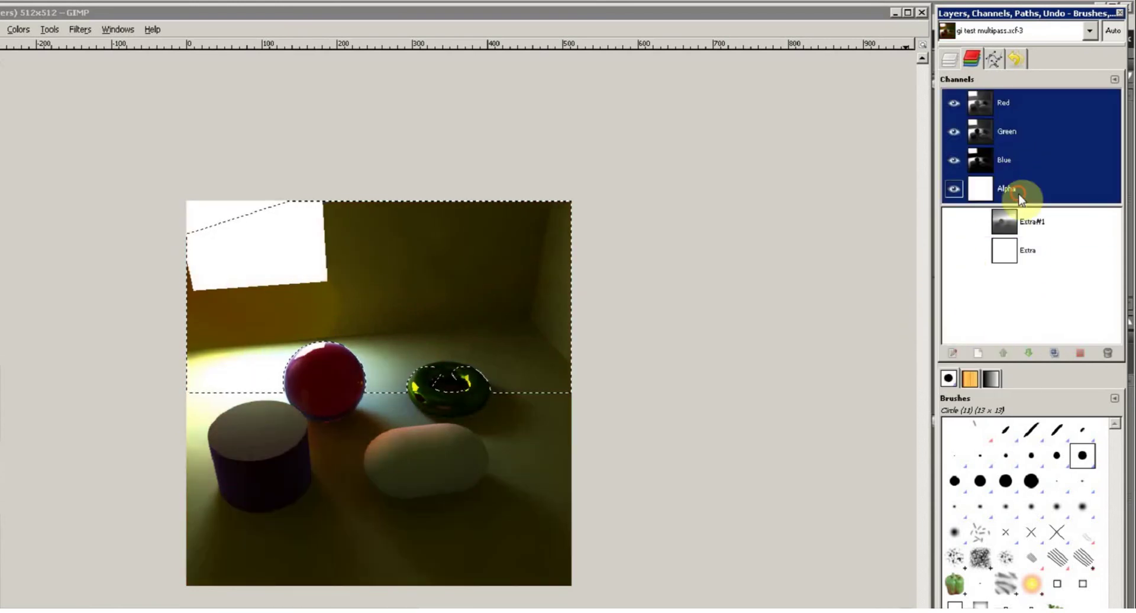
click(949, 59)
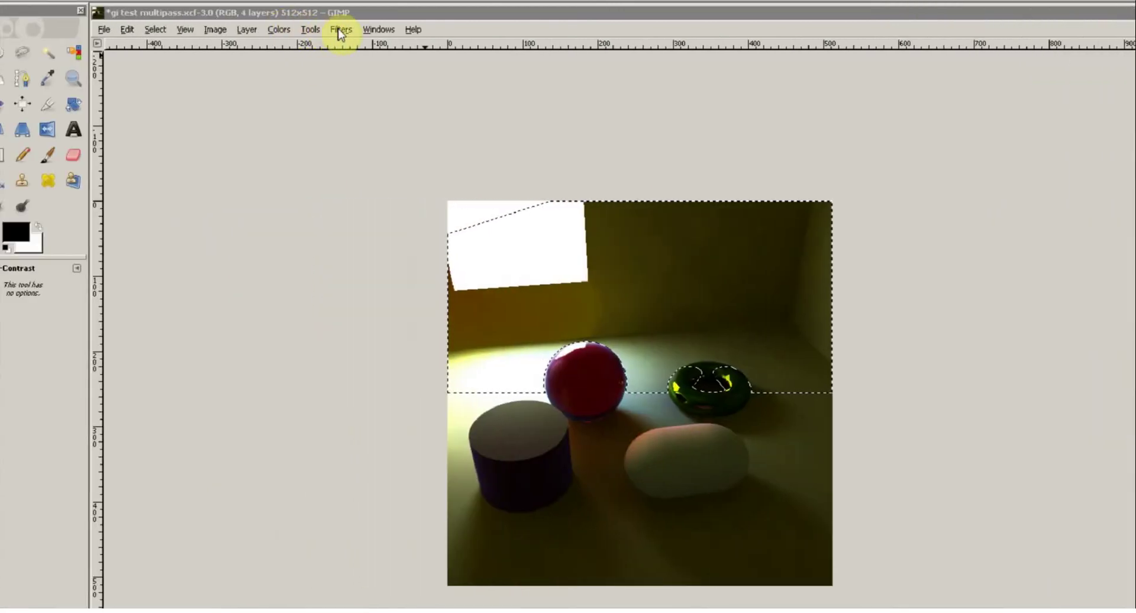
Blur the Zdepth layer through the depth selection with a 20 px Gaussian Blur using the RLE method.
click(222, 31)
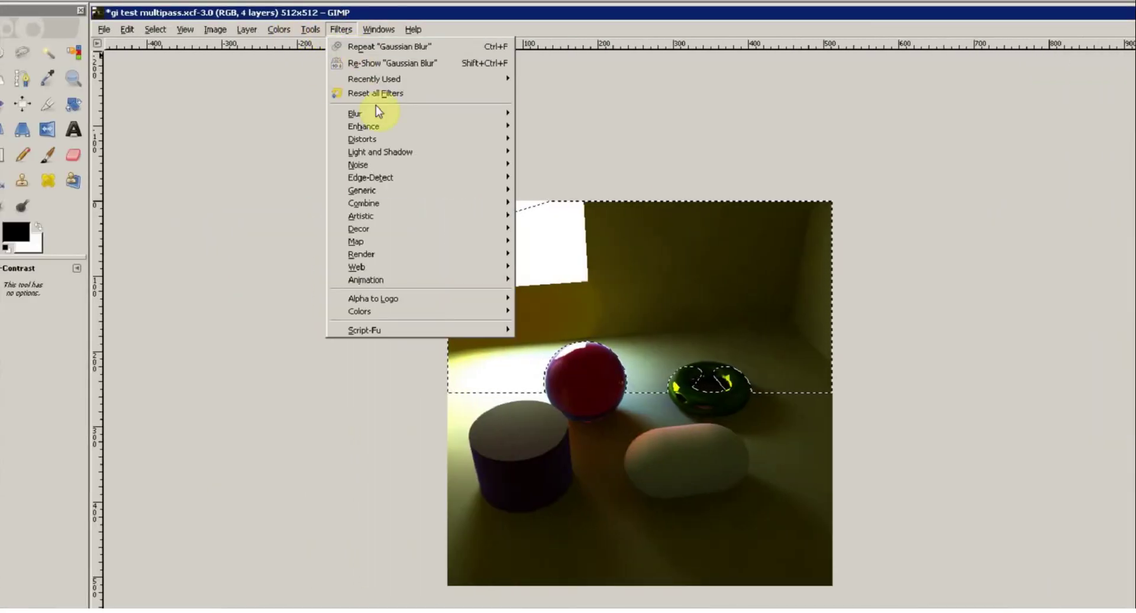
click(386, 59)
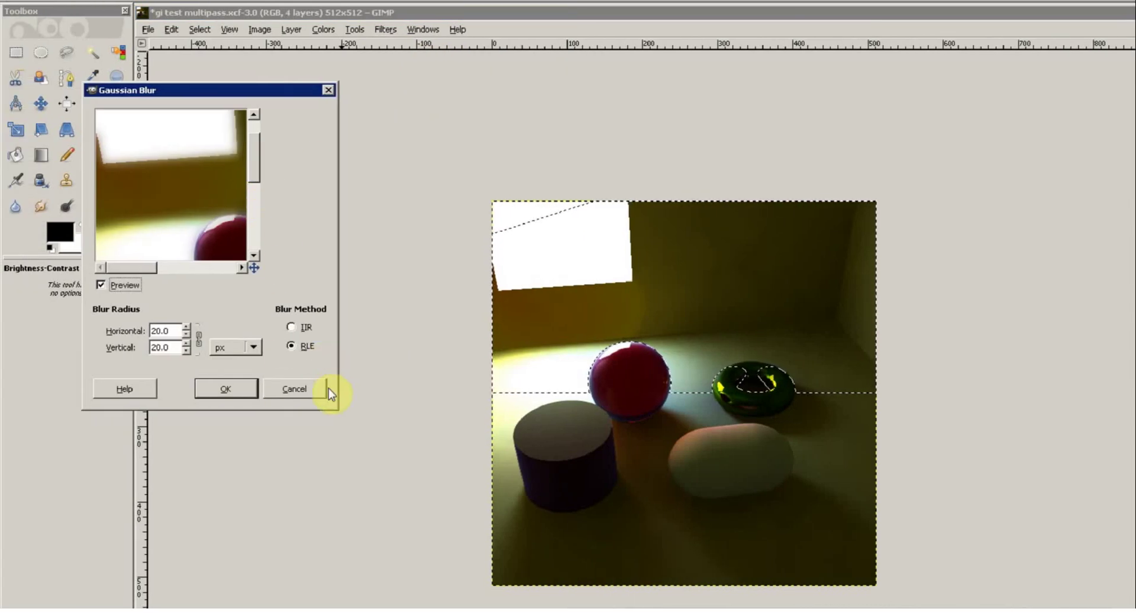
drag(340, 410, 482, 566)
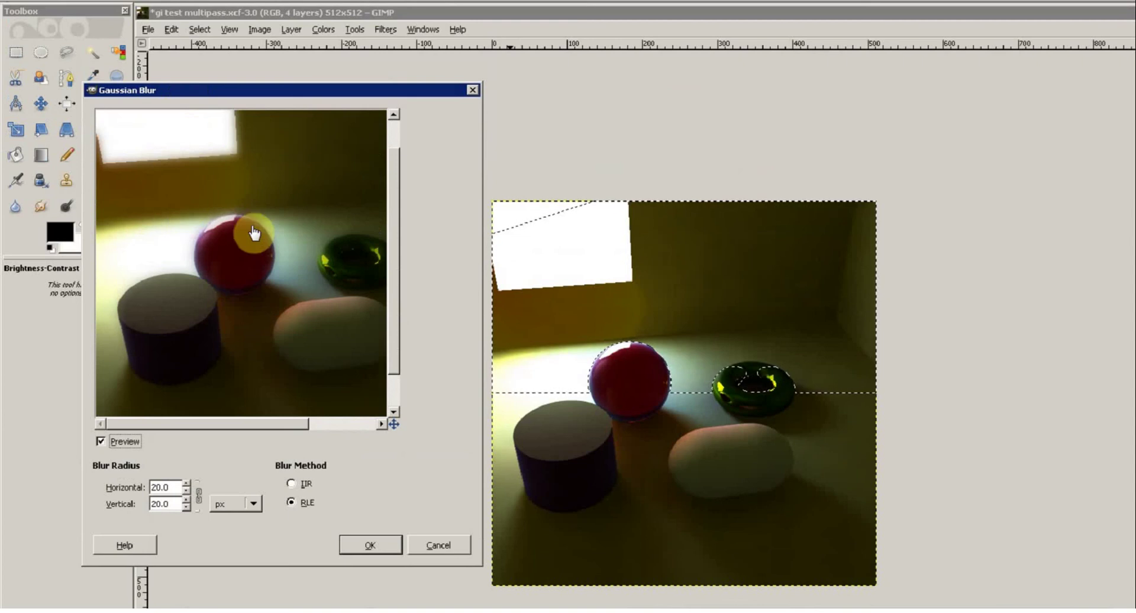
drag(390, 250, 390, 176)
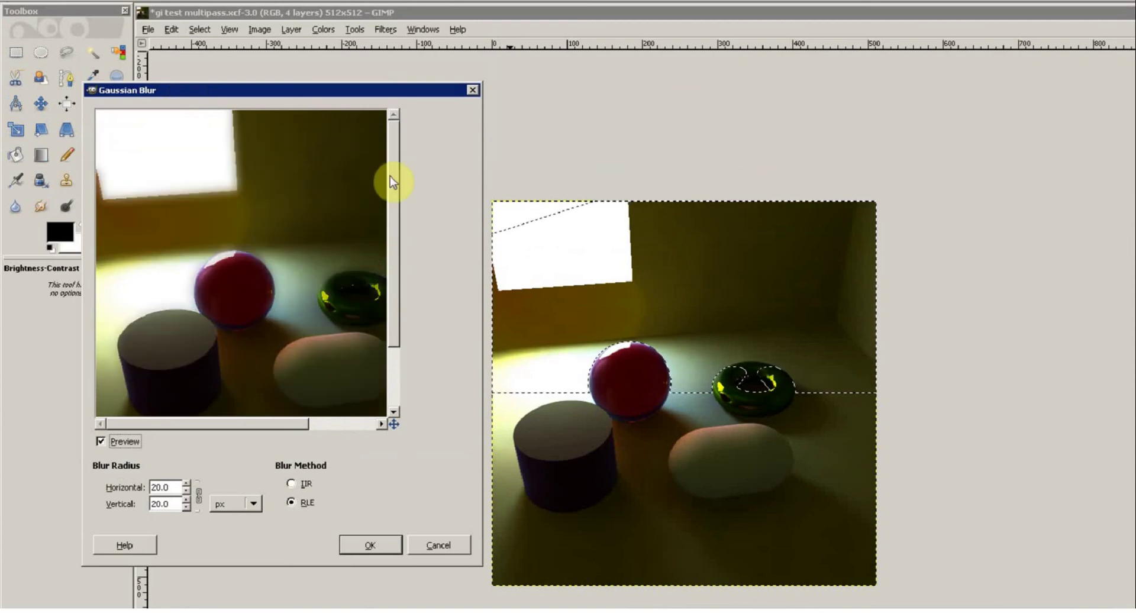
click(373, 483)
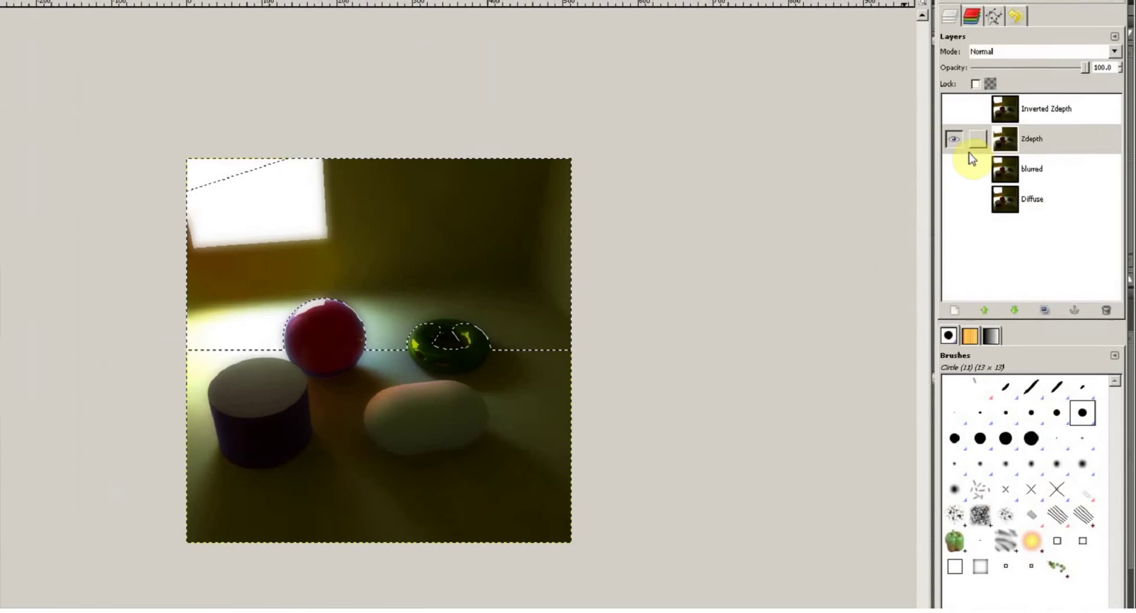
Compare the uniformly blurred layer with the depth-blurred Zdepth layer by switching their visibility back and forth.
click(951, 153)
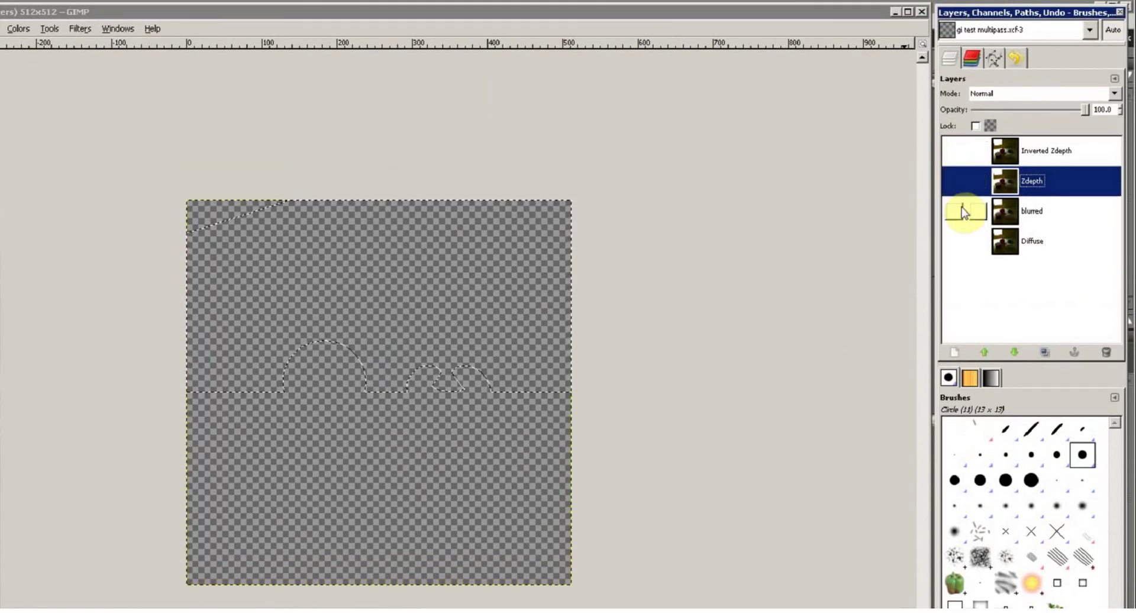
click(955, 184)
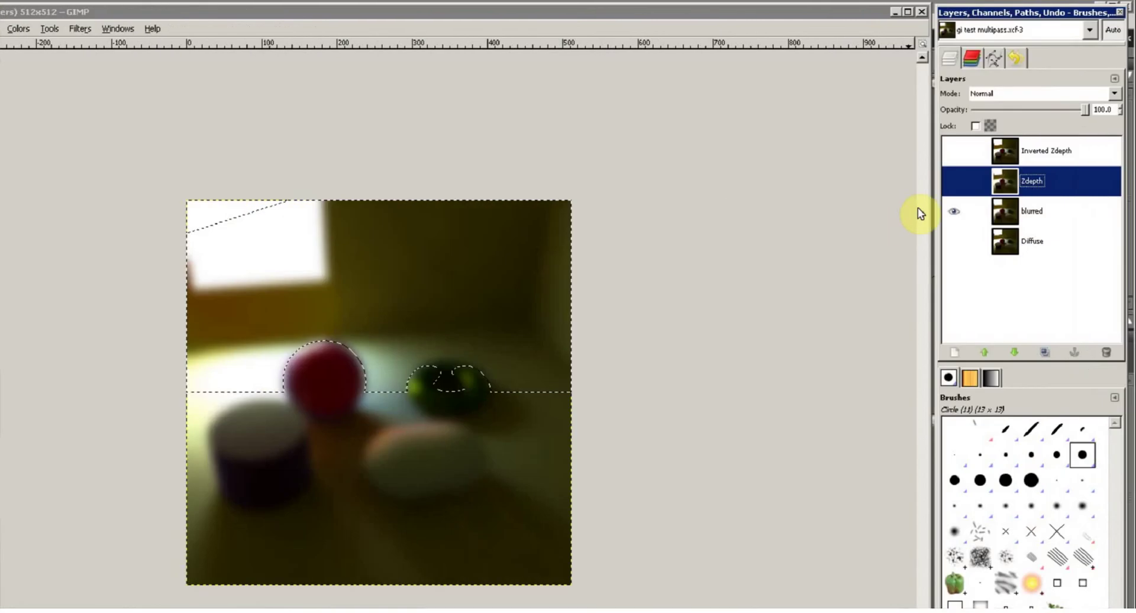
click(954, 181)
click(954, 211)
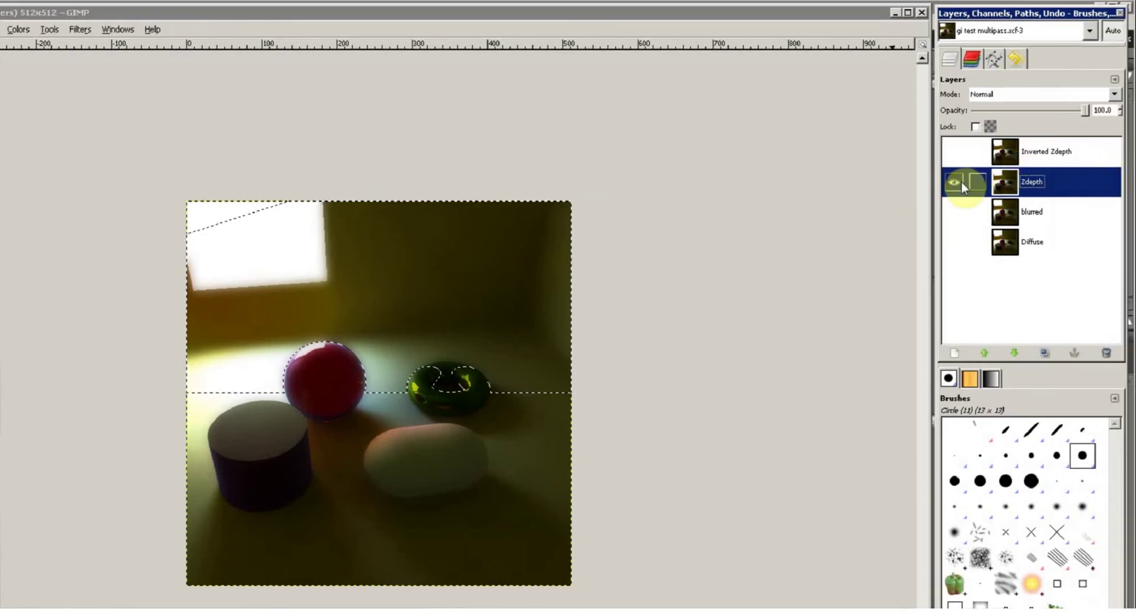
click(1018, 181)
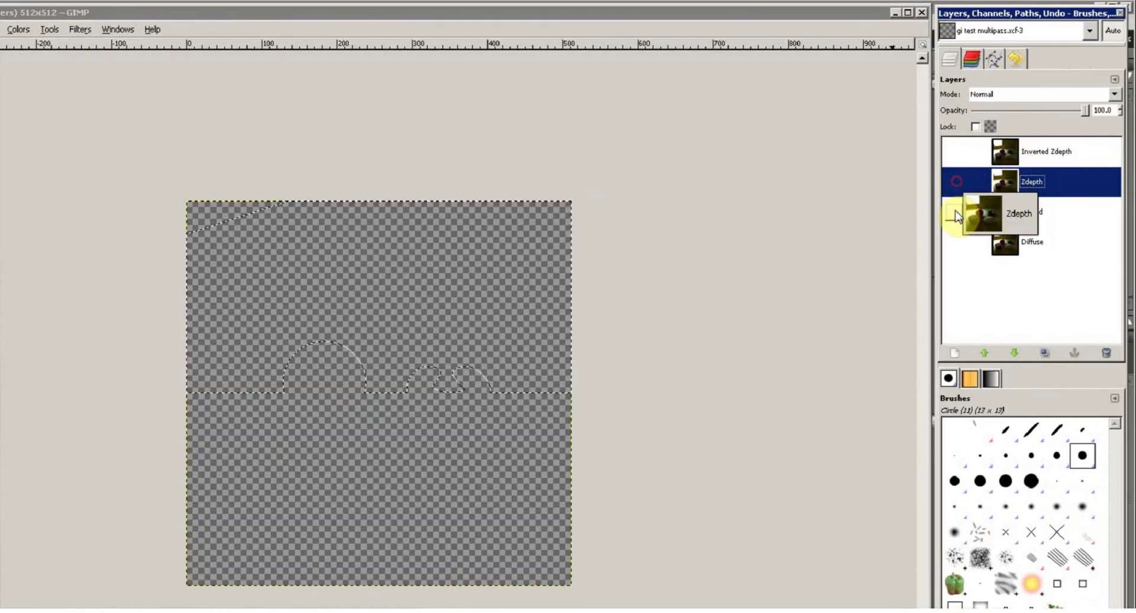
click(1018, 212)
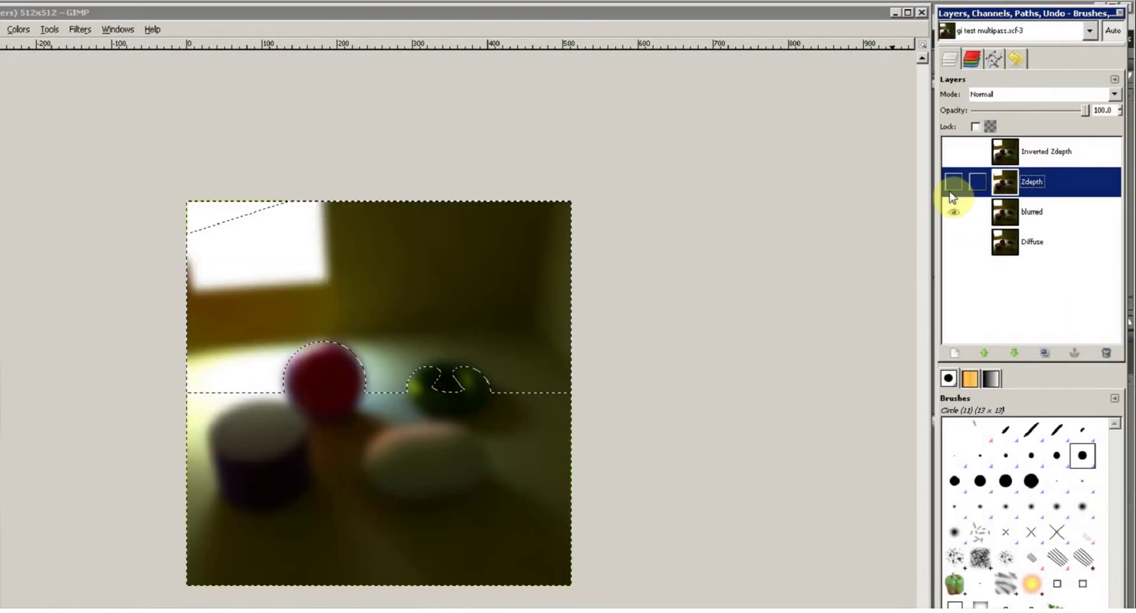
click(954, 182)
click(954, 213)
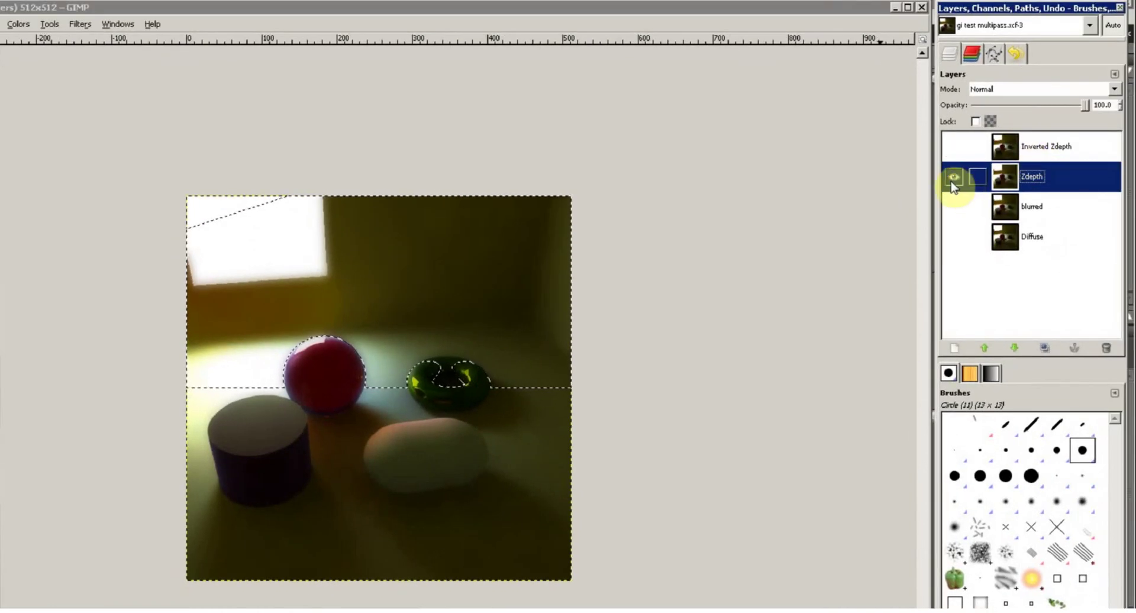
click(953, 179)
click(954, 207)
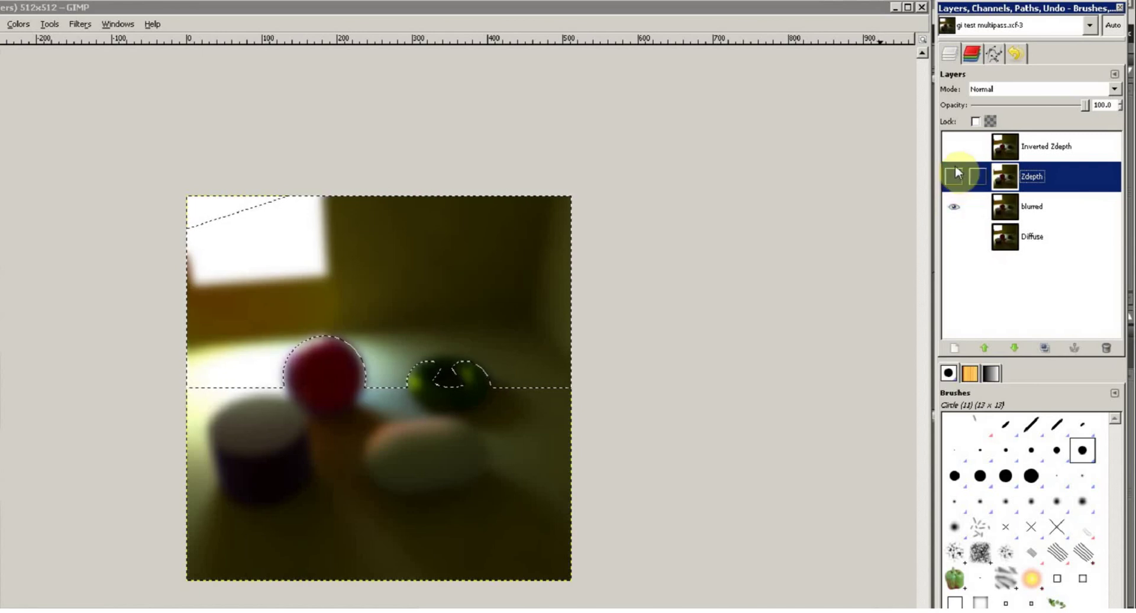
click(955, 178)
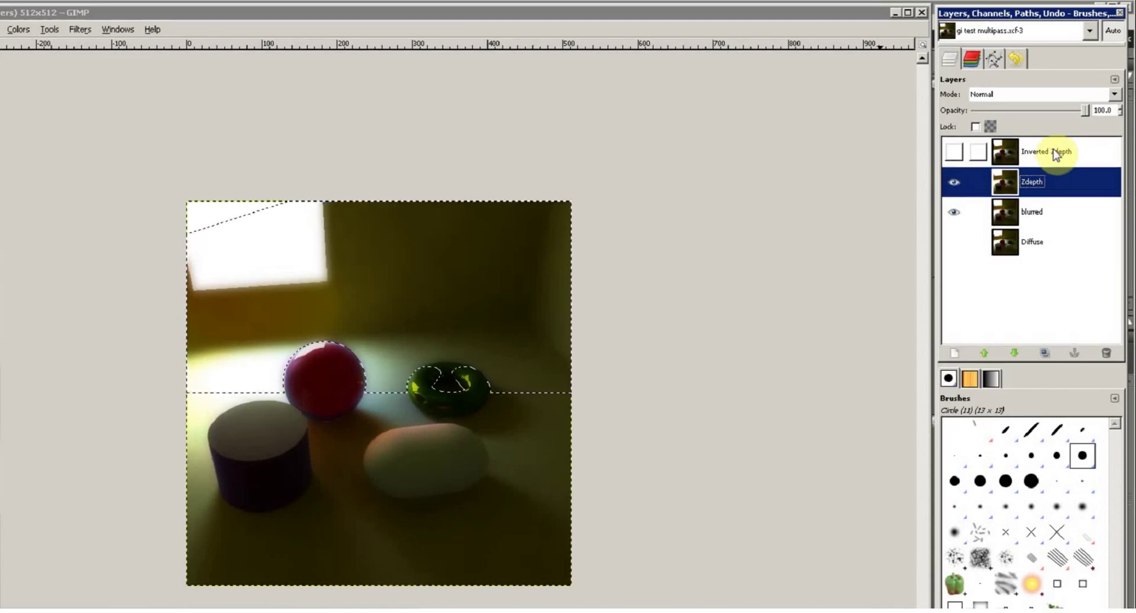
Make the Inverted Zdepth layer active, invert the selection, and repeat the Gaussian Blur with the same settings.
click(1053, 153)
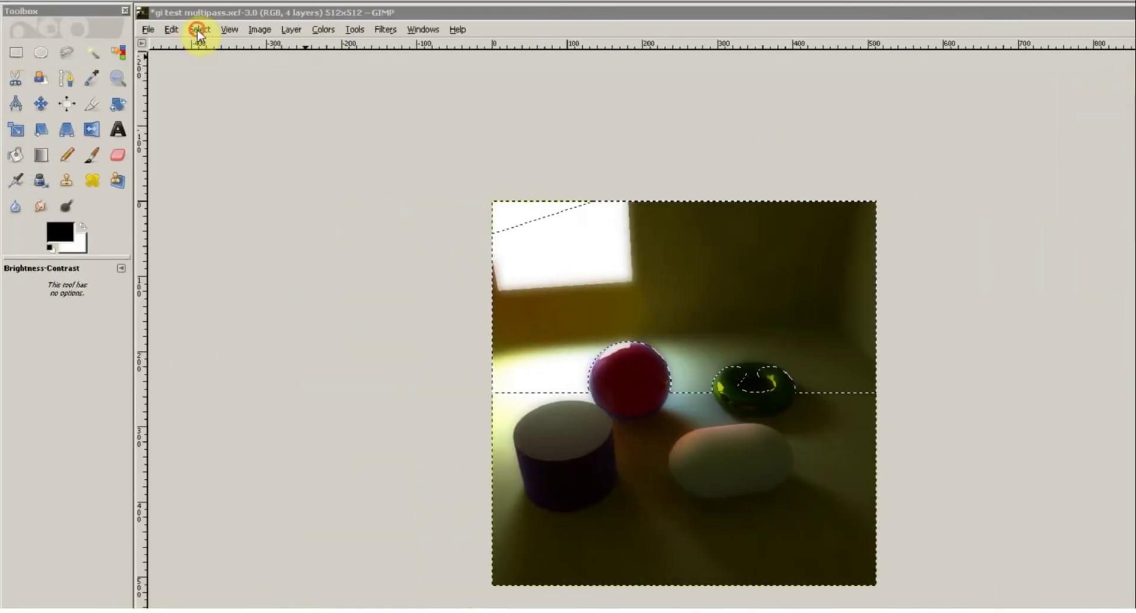
click(1, 30)
click(197, 84)
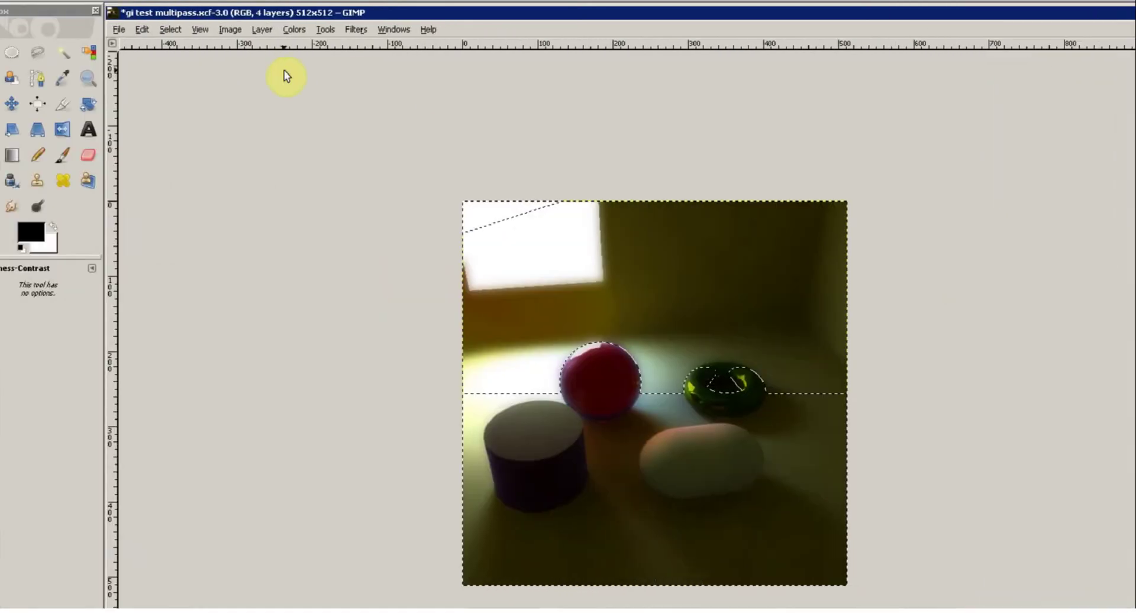
click(359, 30)
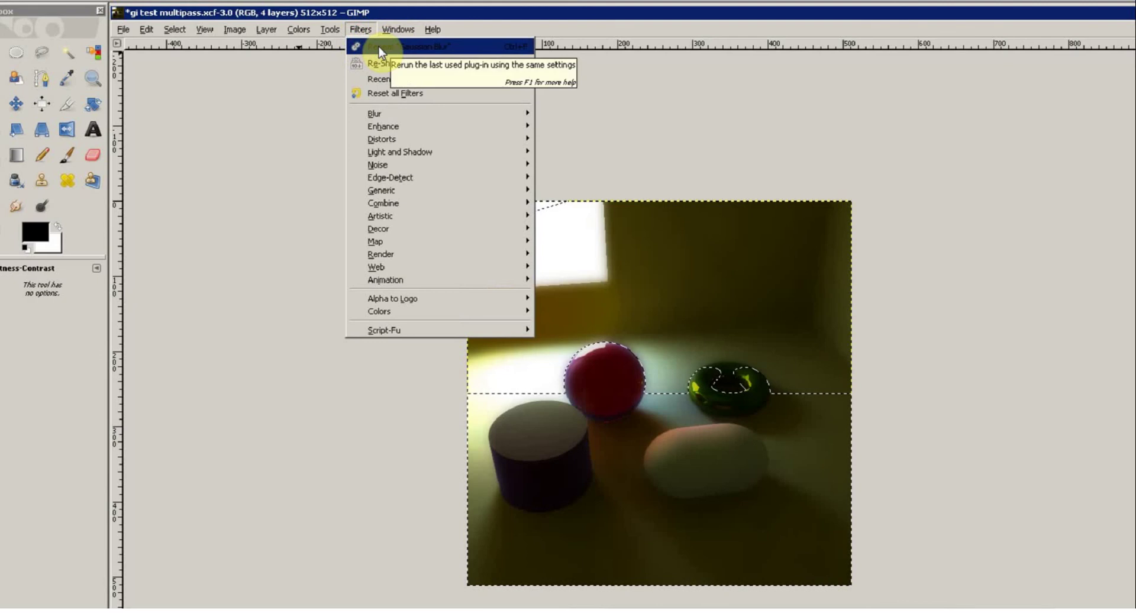
click(379, 48)
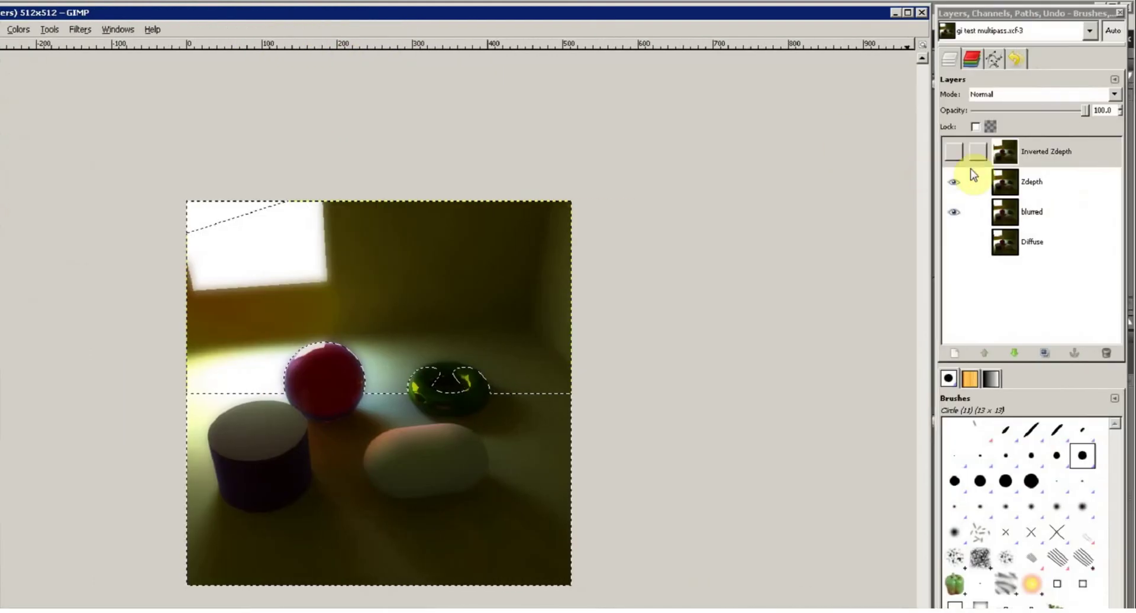
Show the Inverted Zdepth layer and hide the blurred layer, leaving Zdepth visible.
click(954, 153)
click(955, 182)
click(954, 212)
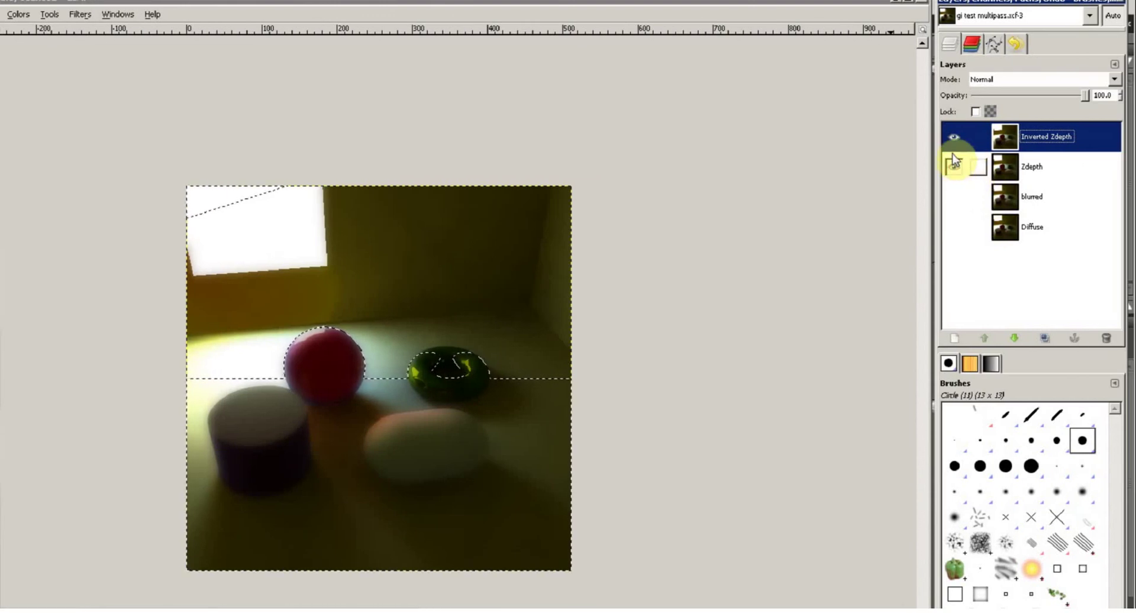
Compare the foreground and background blur of Inverted Zdepth and Zdepth by toggling the layers' visibility.
click(954, 166)
click(954, 136)
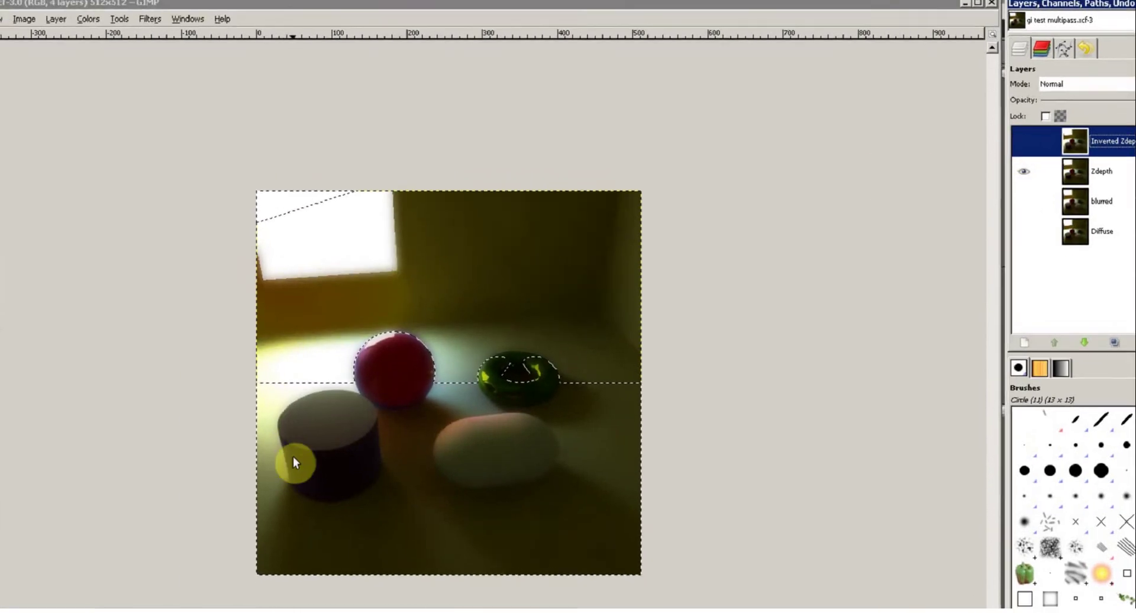
click(956, 152)
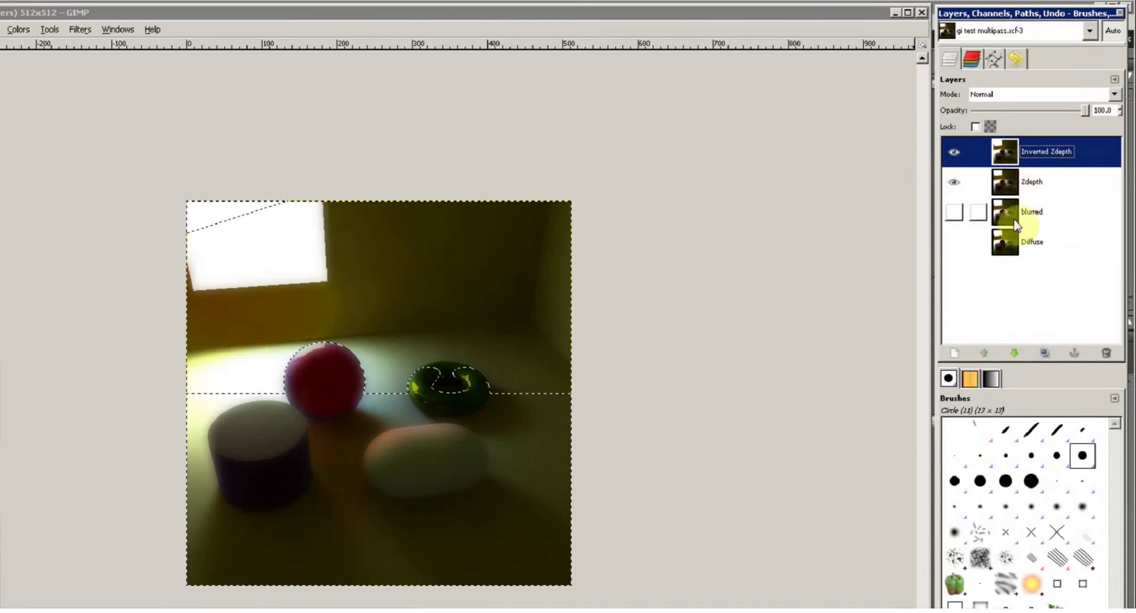
Show the Diffuse layer and set the Inverted Zdepth layer's blend mode to Difference.
click(955, 242)
click(1045, 241)
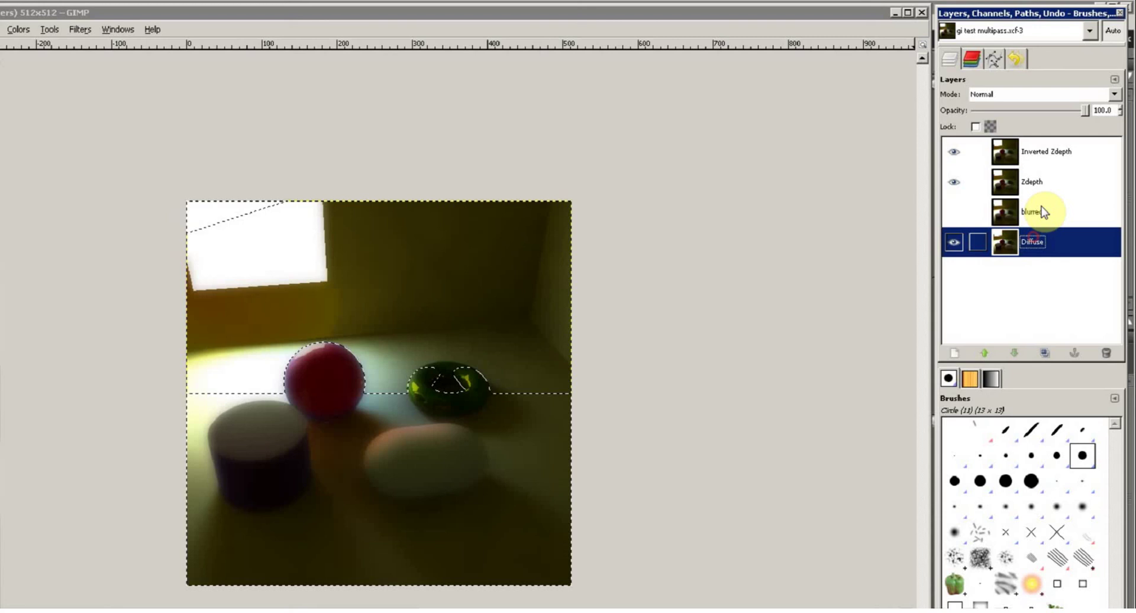
click(1045, 153)
click(1014, 96)
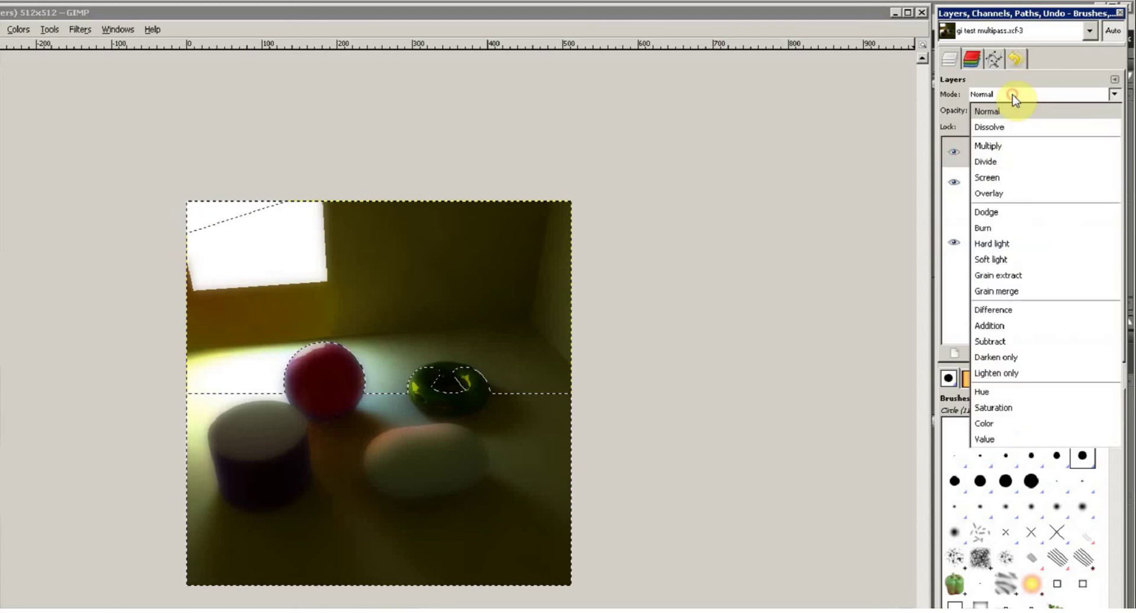
click(1019, 309)
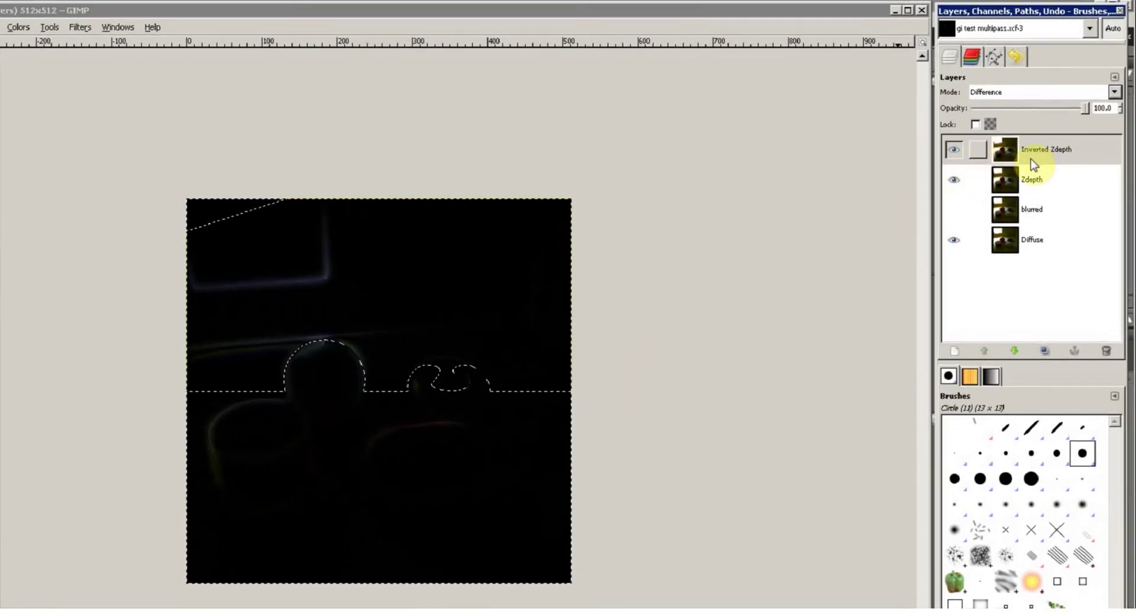
Hide the Inverted Zdepth layer and compare the blurred, Diffuse and Zdepth layers by switching their visibility.
click(954, 211)
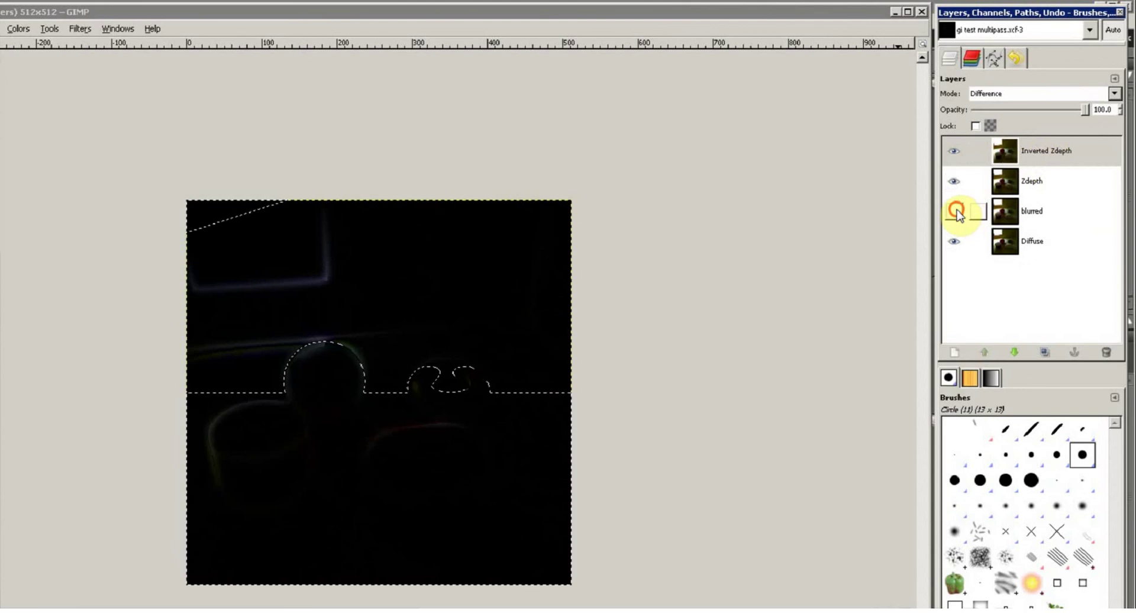
click(954, 152)
click(954, 182)
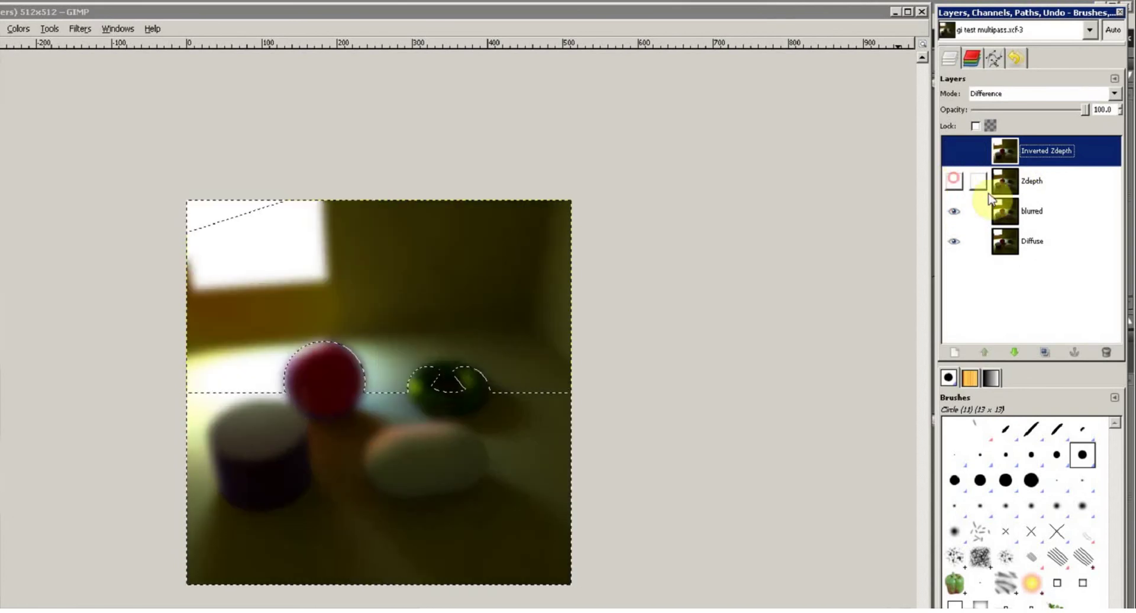
click(1041, 216)
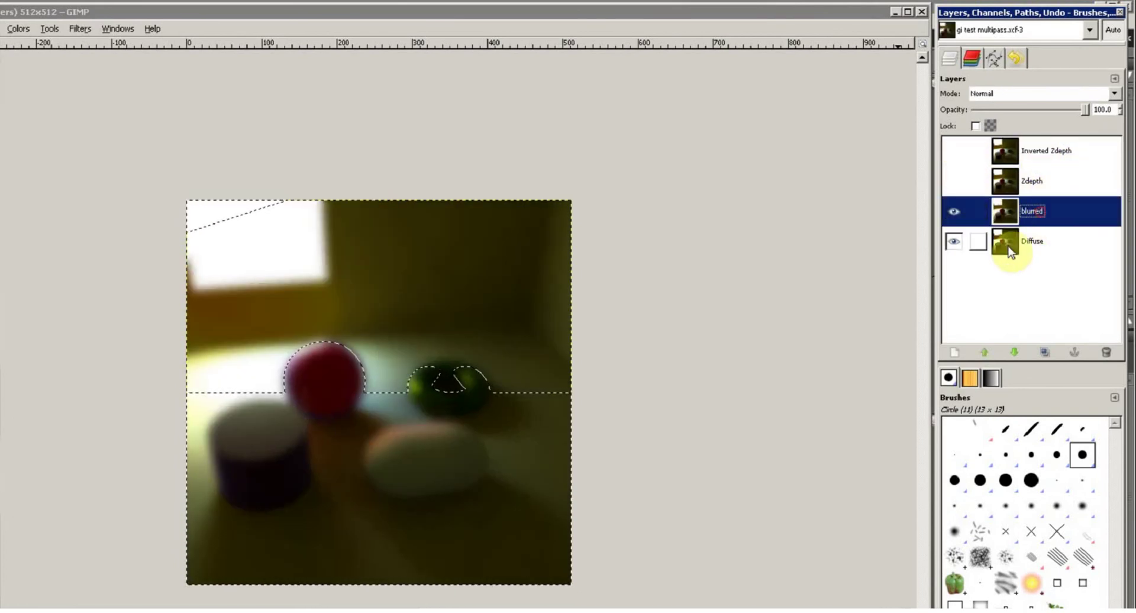
click(955, 214)
click(955, 239)
click(955, 240)
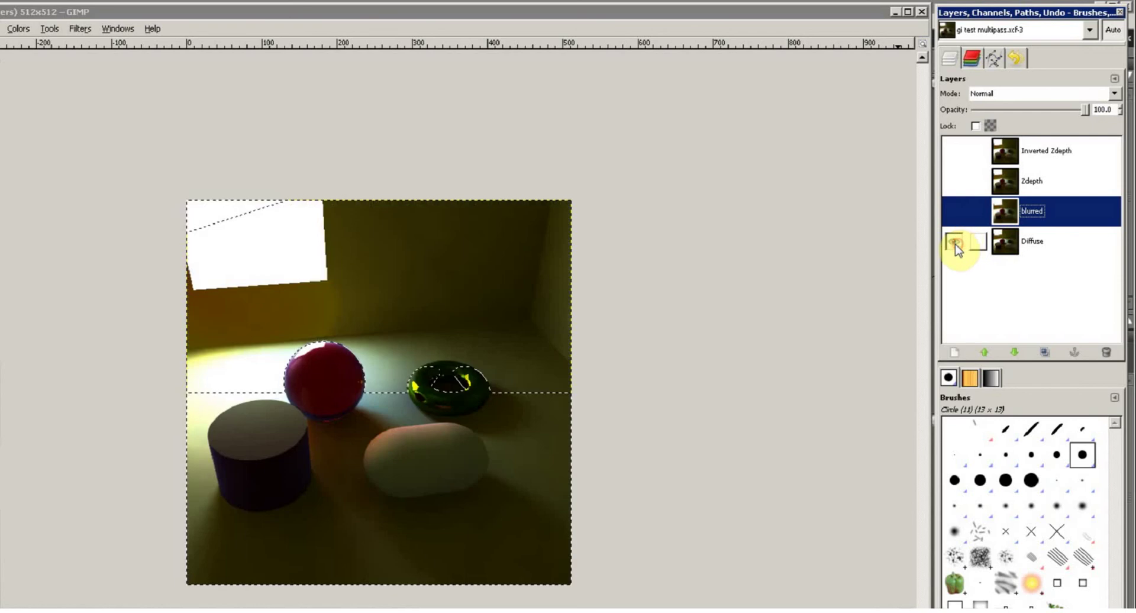
click(954, 182)
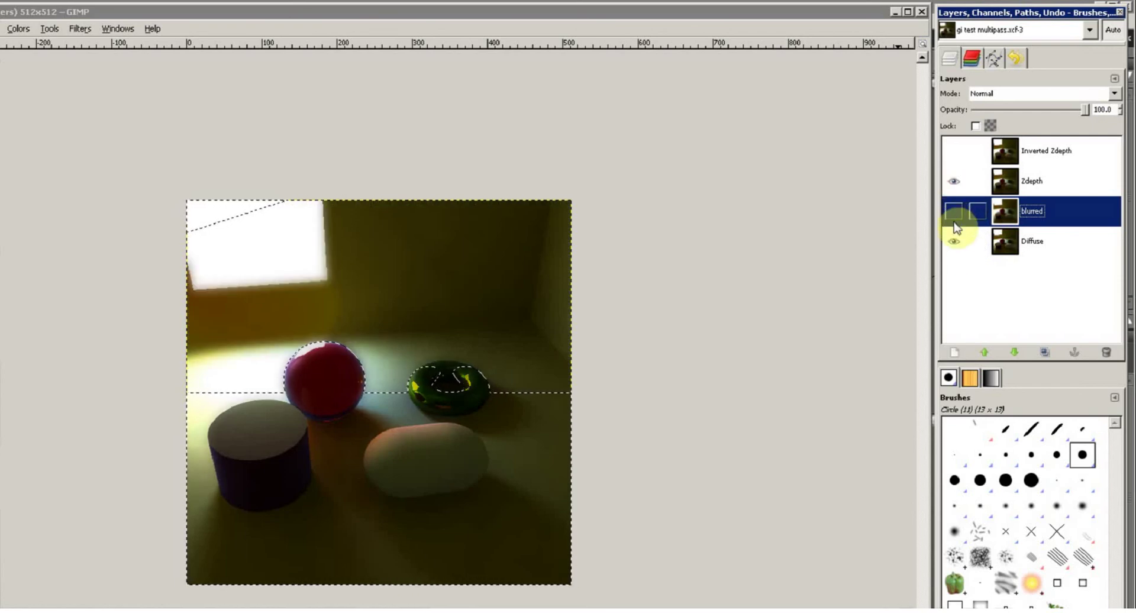
click(957, 181)
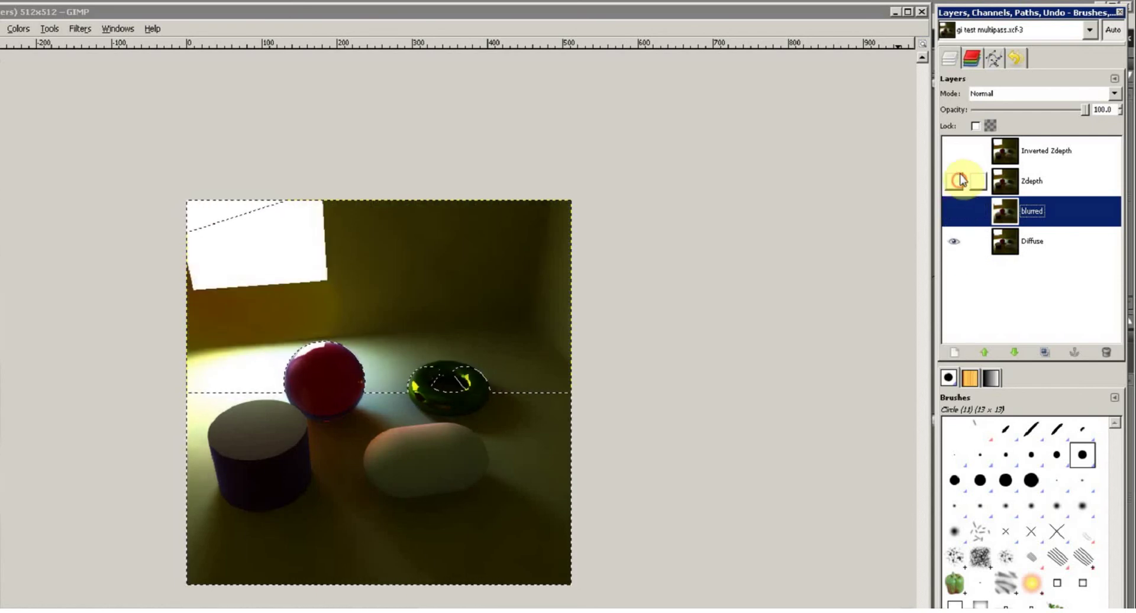
Leave only the Inverted Zdepth layer visible and make it the active layer.
click(956, 152)
click(955, 183)
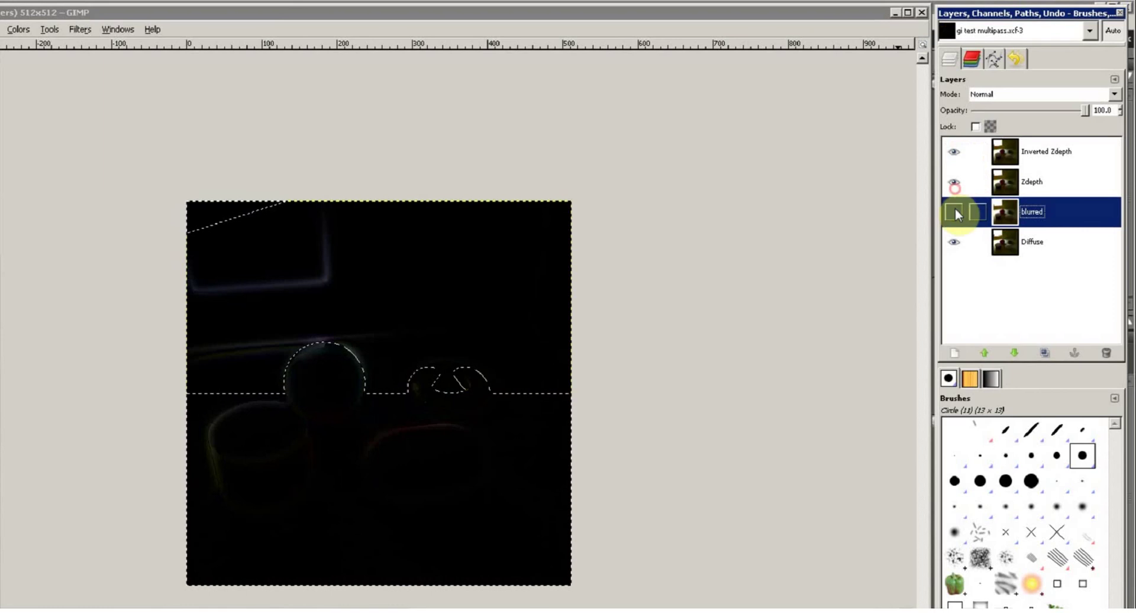
click(954, 211)
click(954, 242)
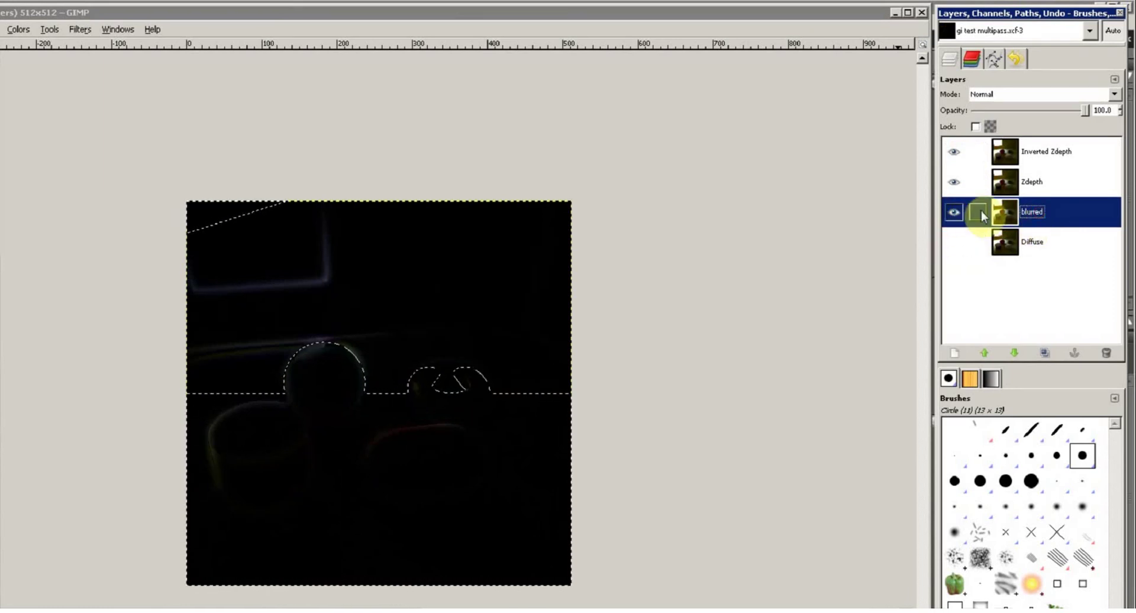
click(955, 182)
click(955, 212)
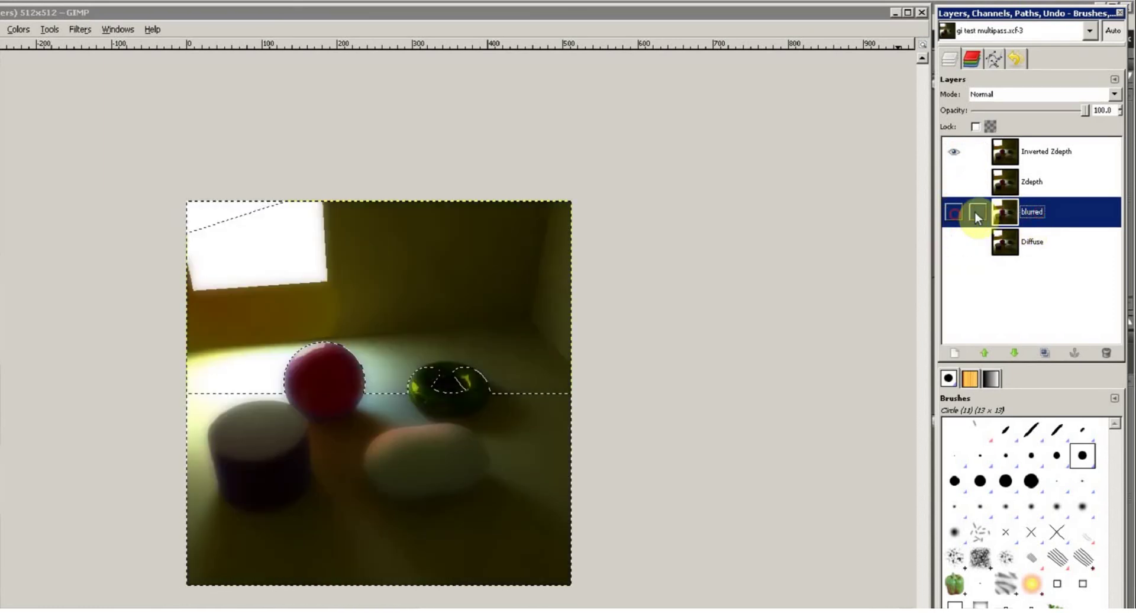
click(1036, 186)
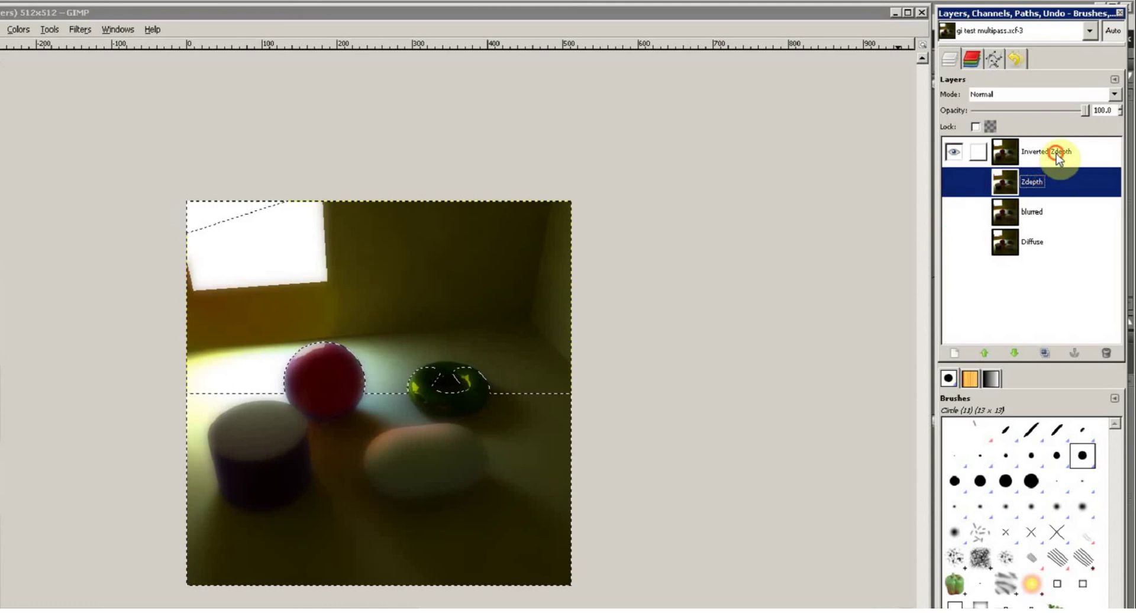
click(1054, 155)
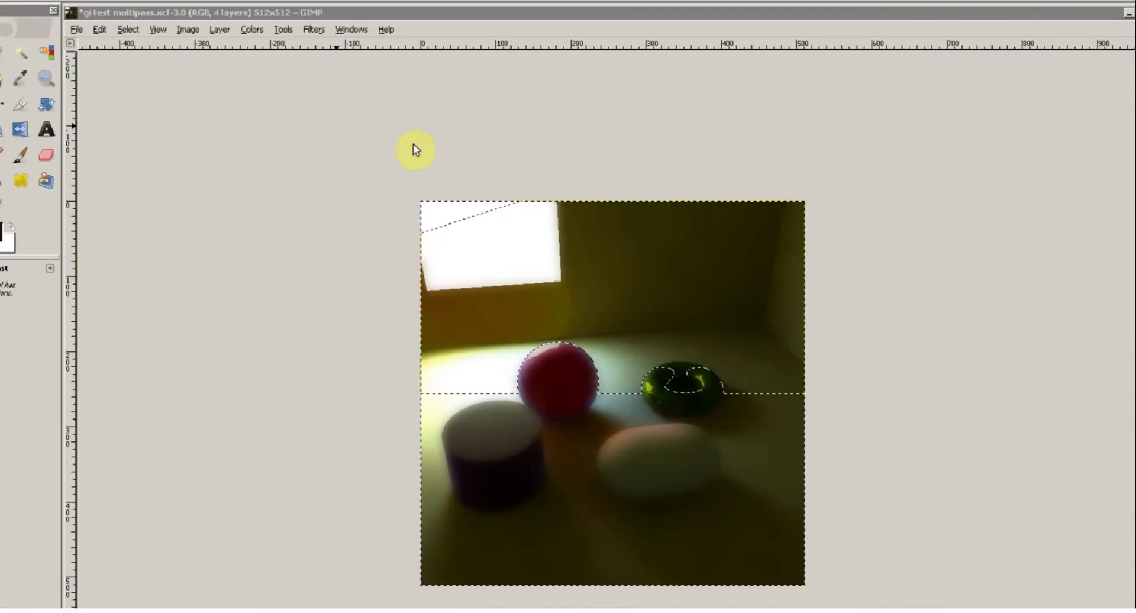
Start saving the image under a different format by naming the file gi test multipass.jpeg.
click(76, 29)
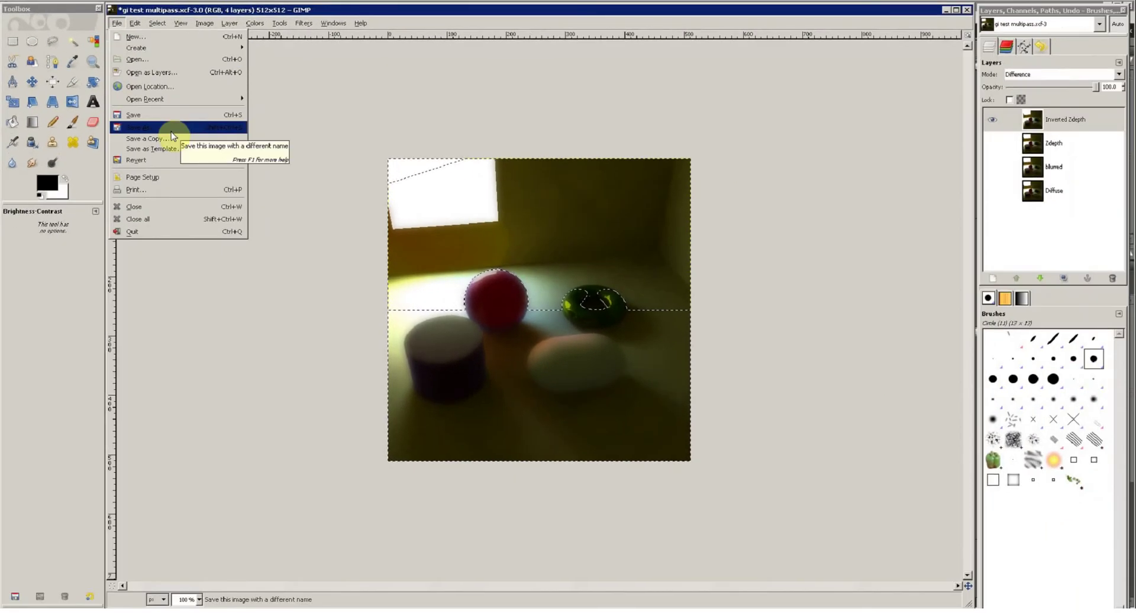
click(171, 129)
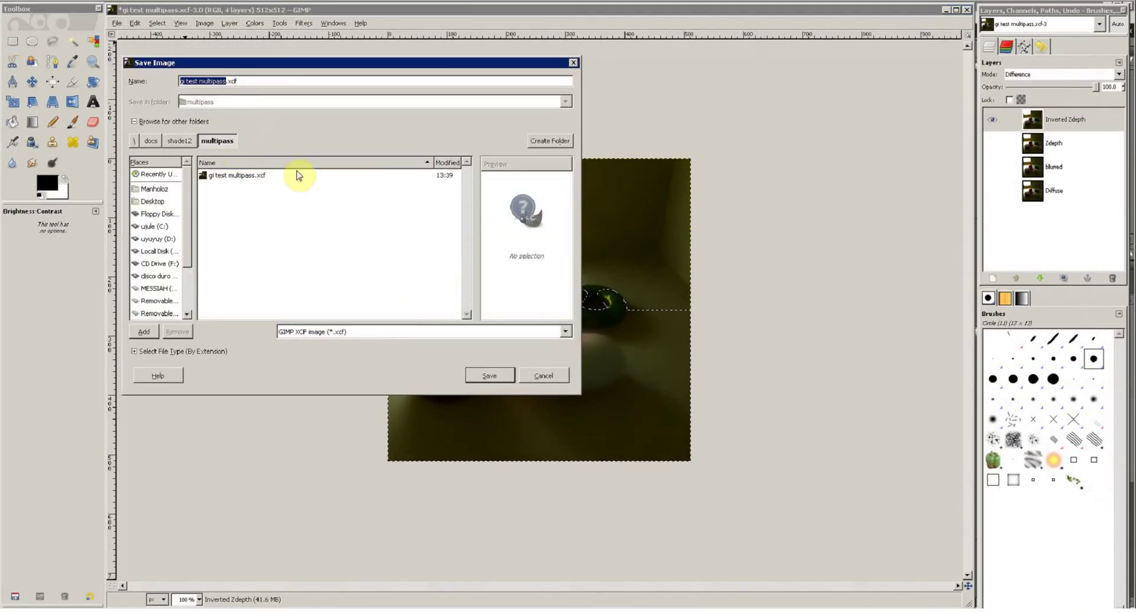
click(229, 81)
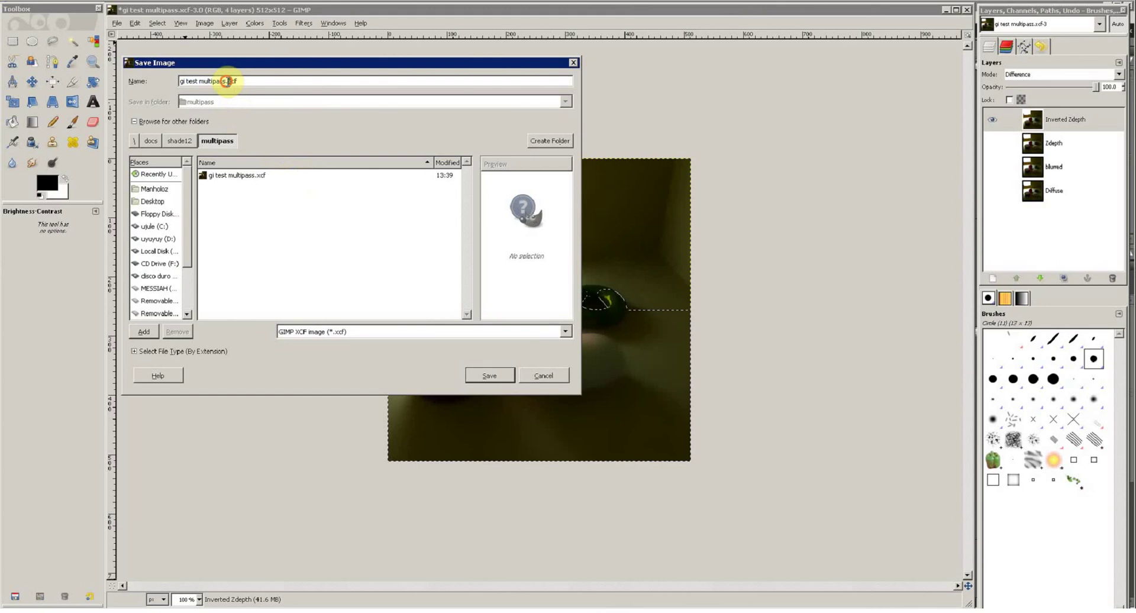
drag(228, 81, 285, 82)
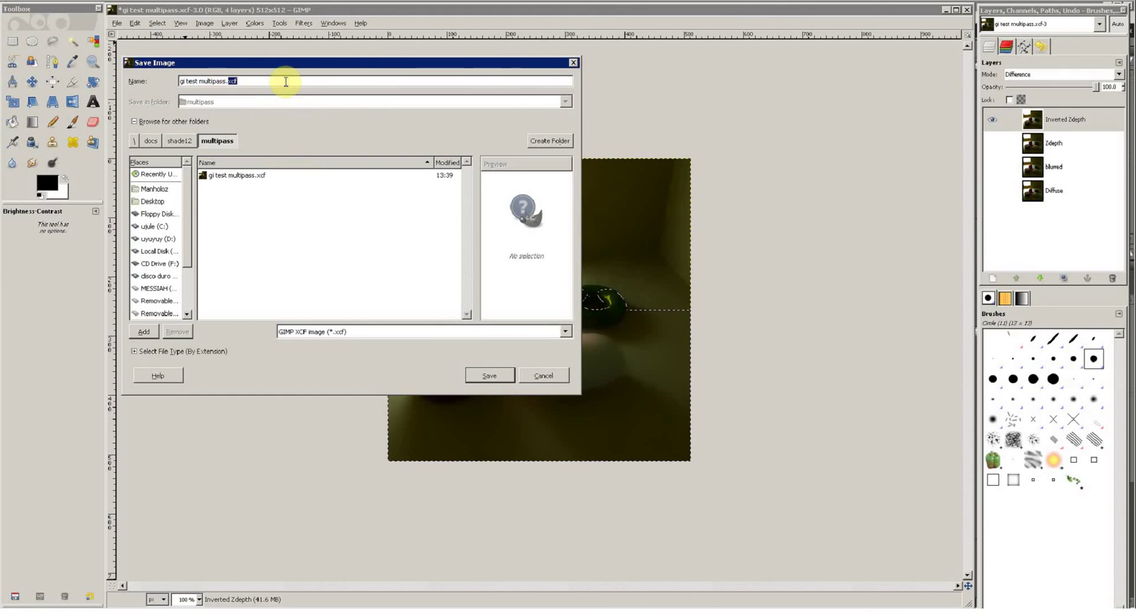
text(h)
key(BackSpace)
text(jp)
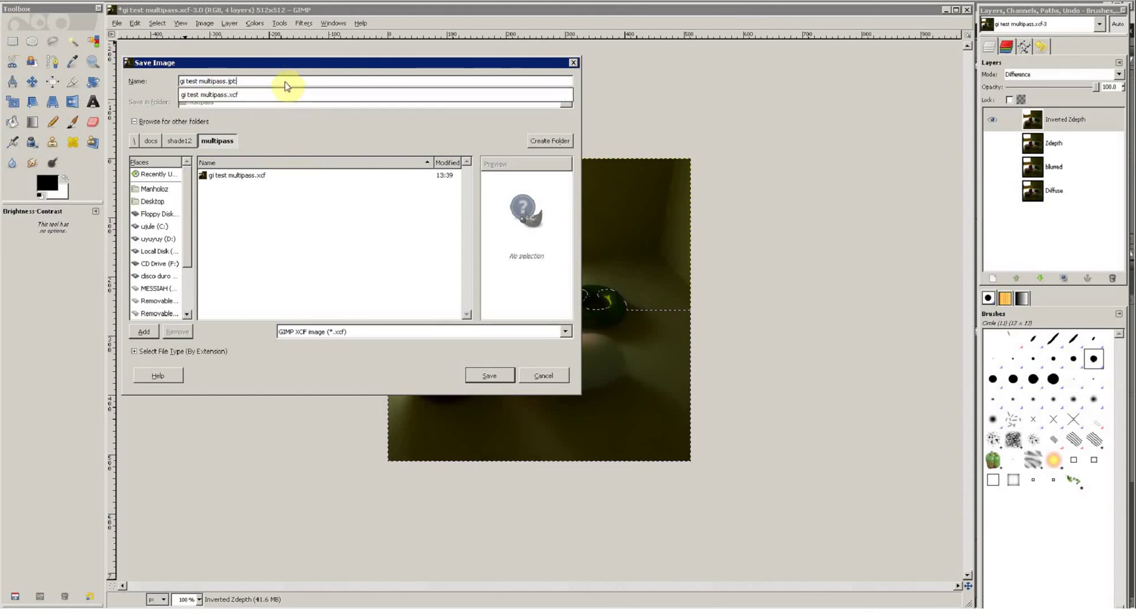
text(eg)
click(285, 118)
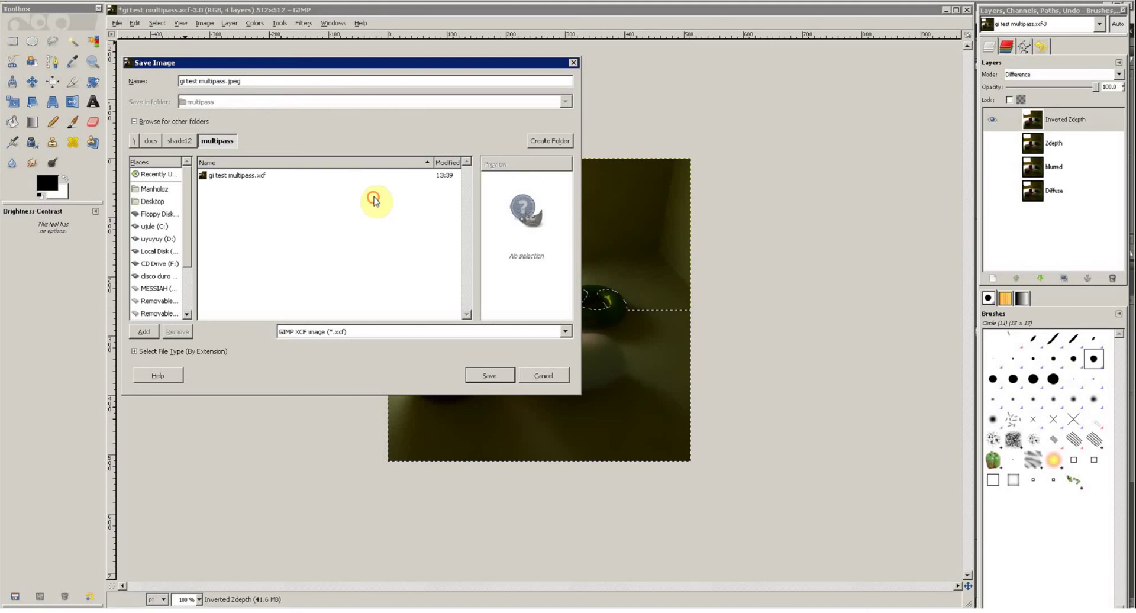
Save the file in the multipass folder, exporting a flattened JPEG at quality 95.
click(489, 376)
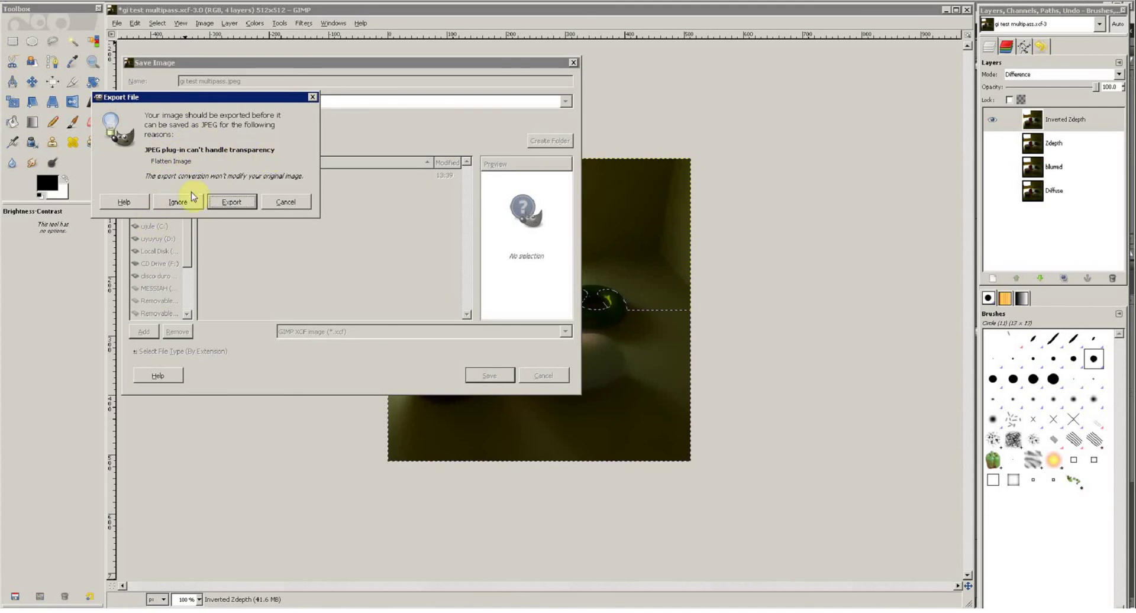
click(216, 203)
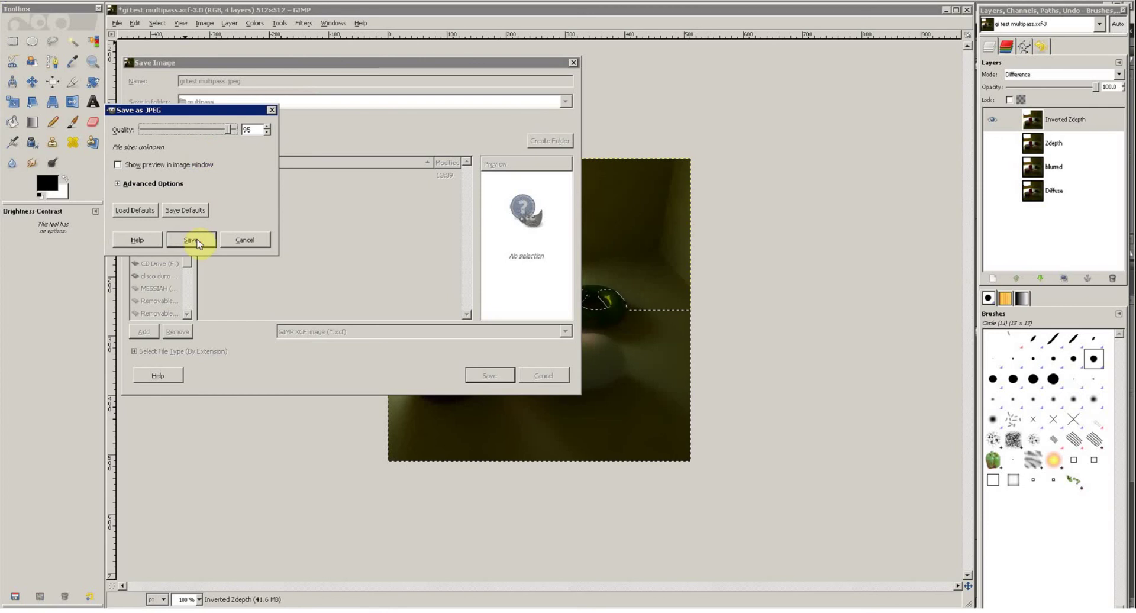
click(198, 241)
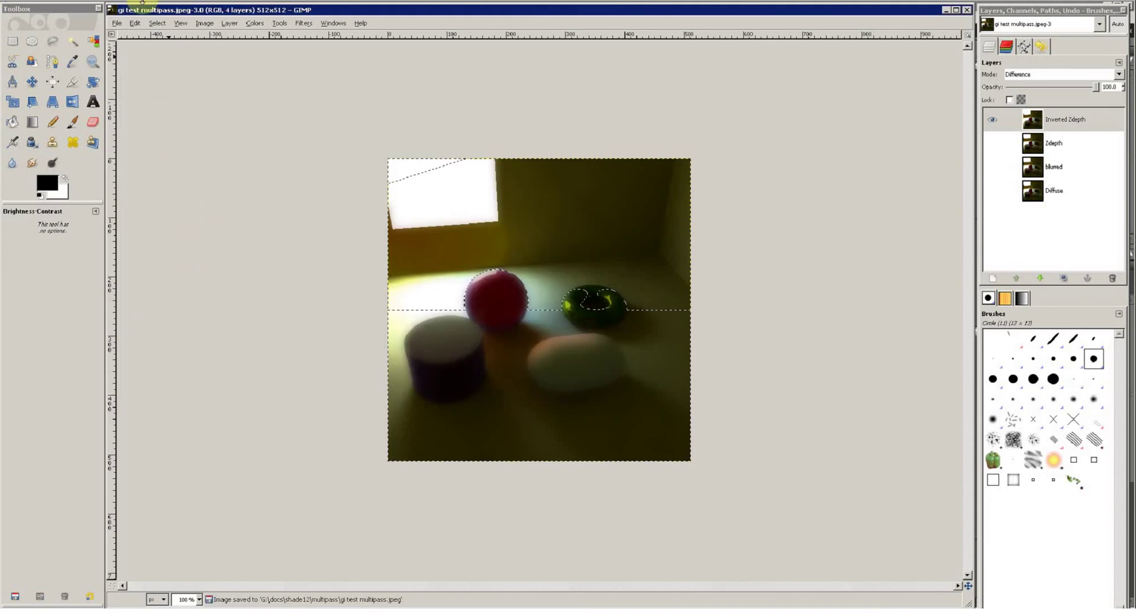
Open the recently saved gi test multipass.jpeg in its own window.
click(116, 23)
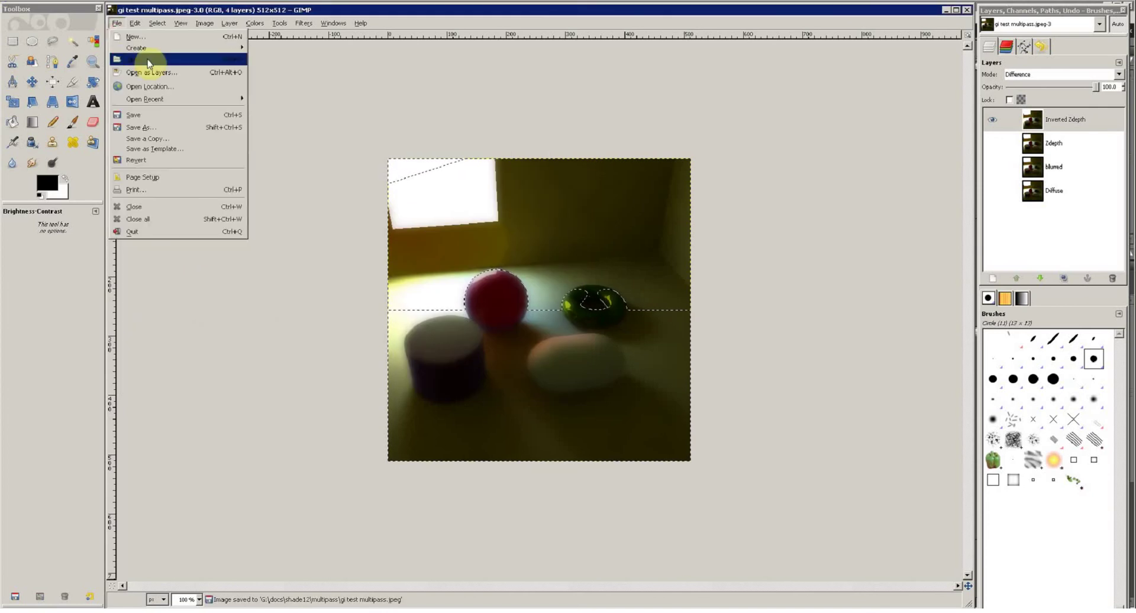
mouse_move(187, 102)
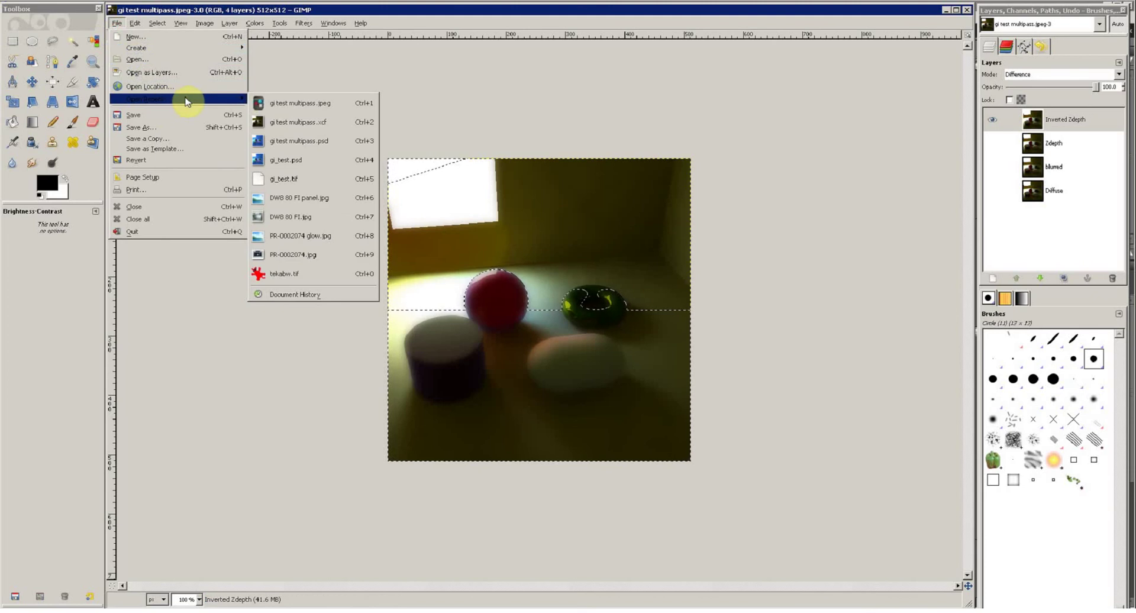
click(276, 104)
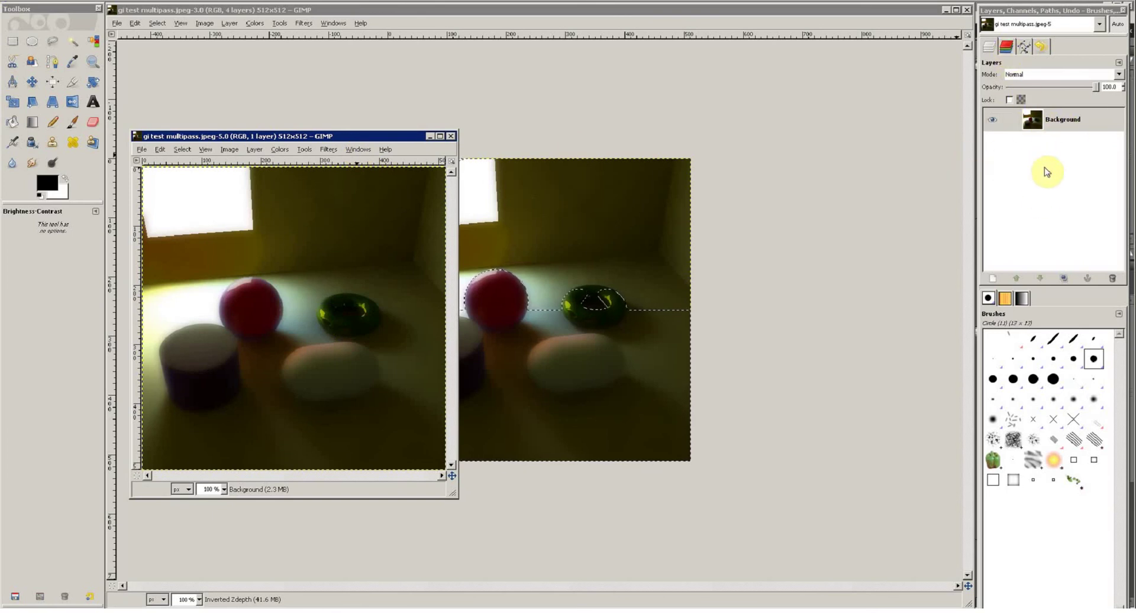
Compare the flattened JPEG's channels with those of the four-layer image, and return to the four-layer image's layer list.
click(1006, 47)
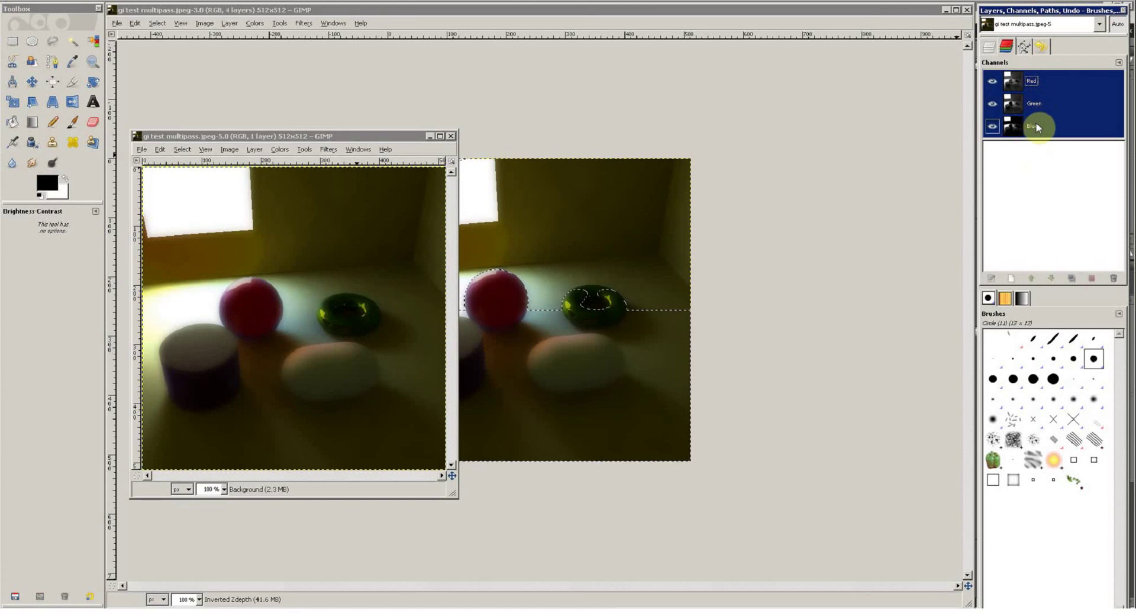
click(545, 122)
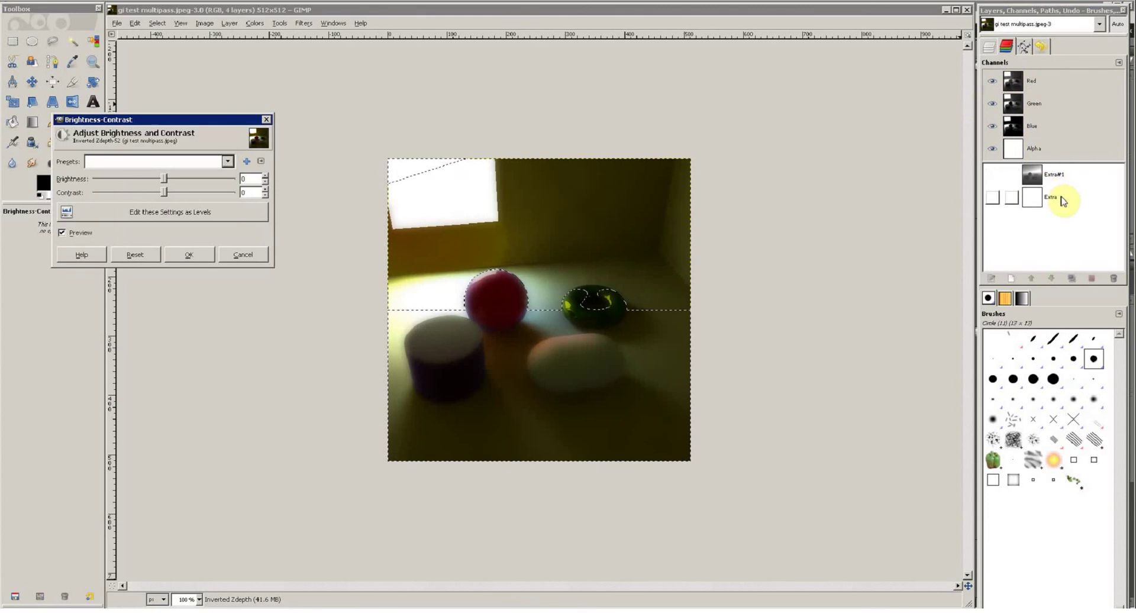
click(989, 48)
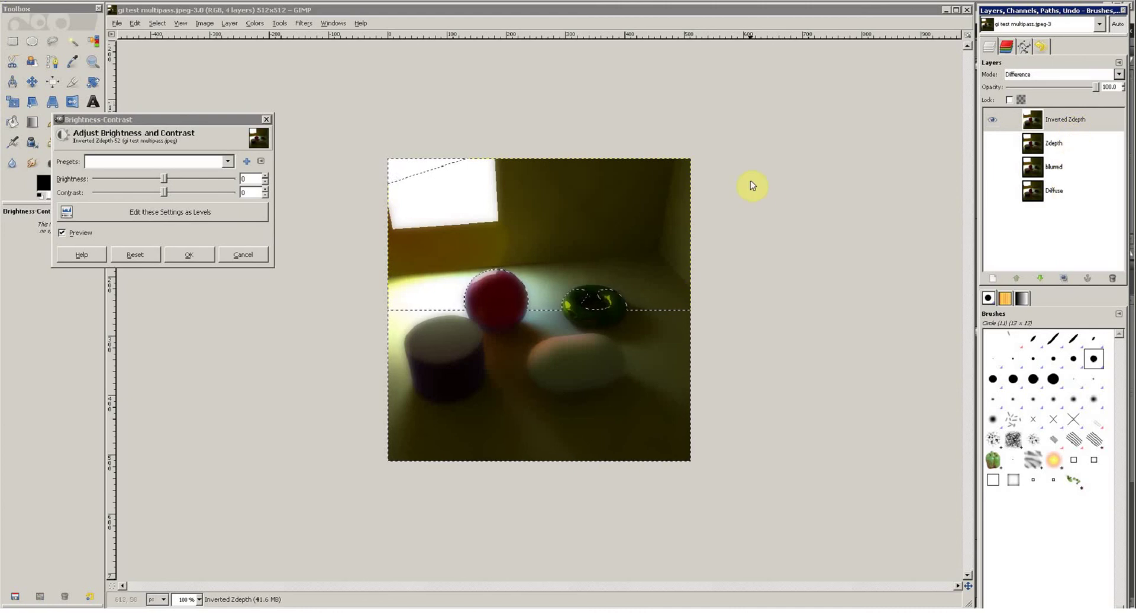
Examine the file formats offered for saving the layered image under another name, and cancel without saving.
click(117, 23)
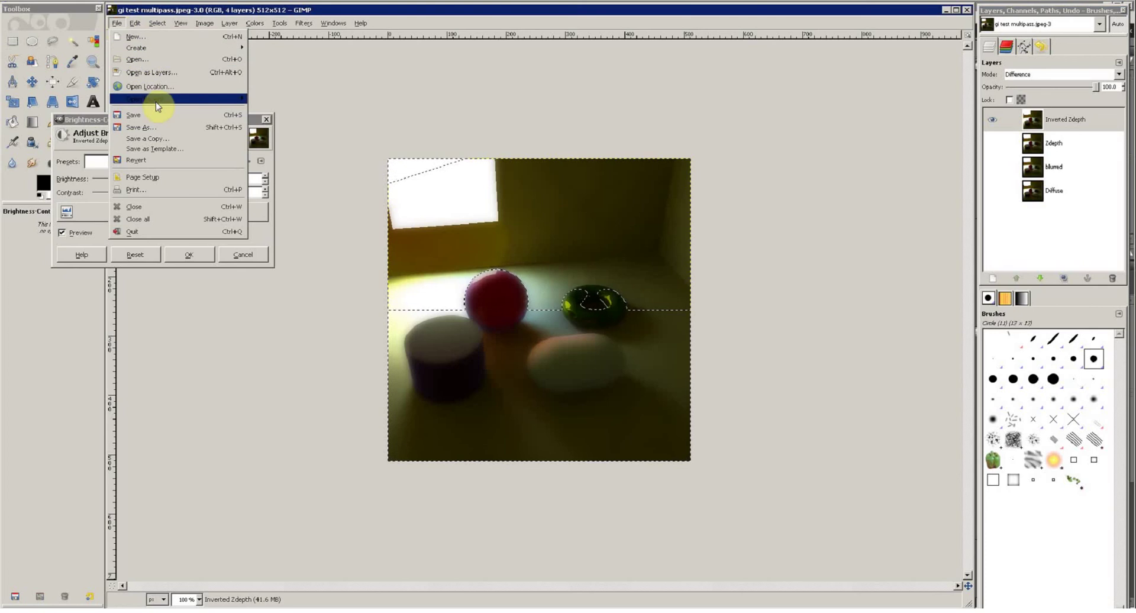
click(164, 129)
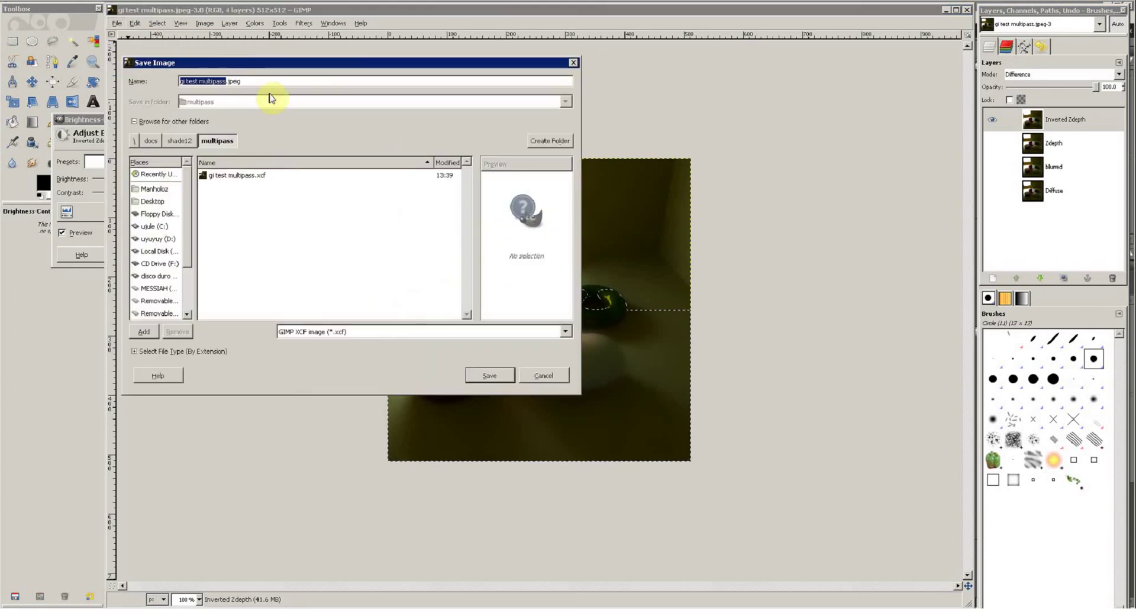
click(566, 332)
click(450, 336)
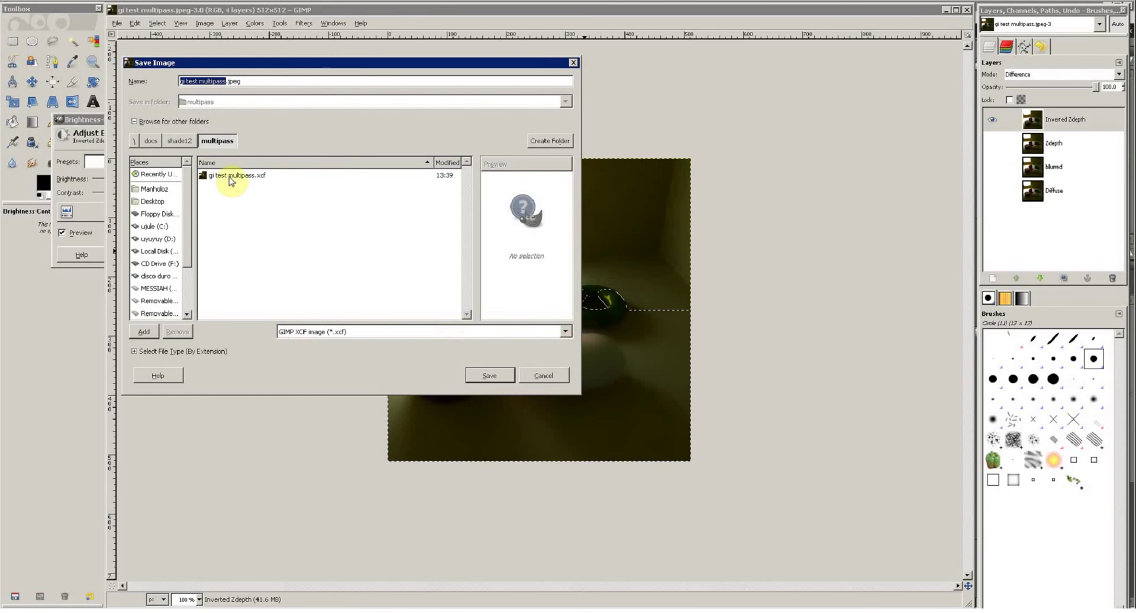
click(566, 332)
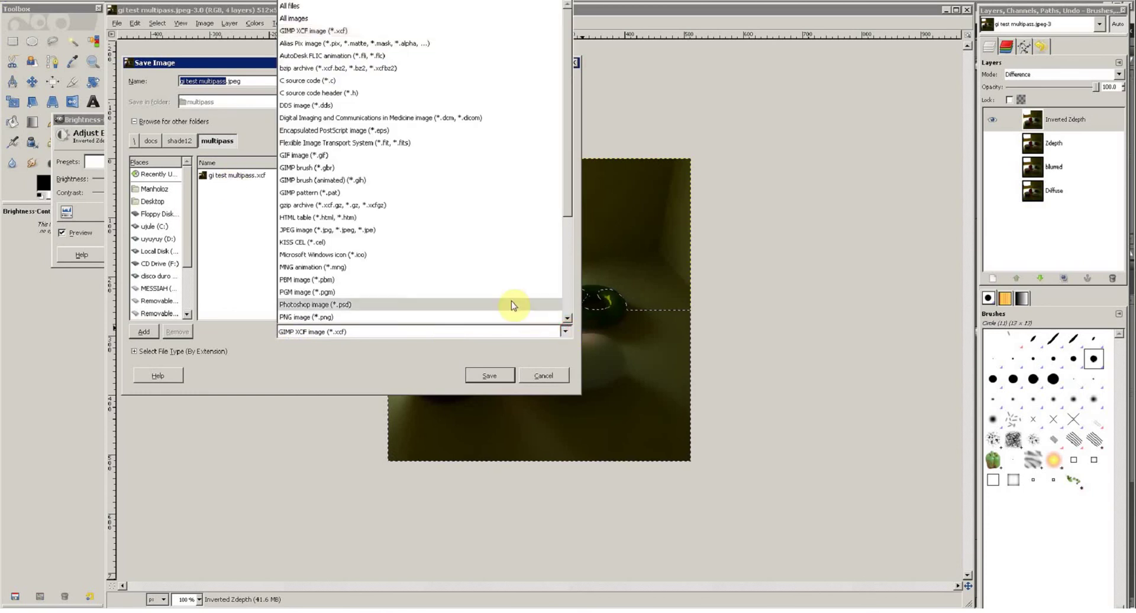
scroll(467, 303, down, 3)
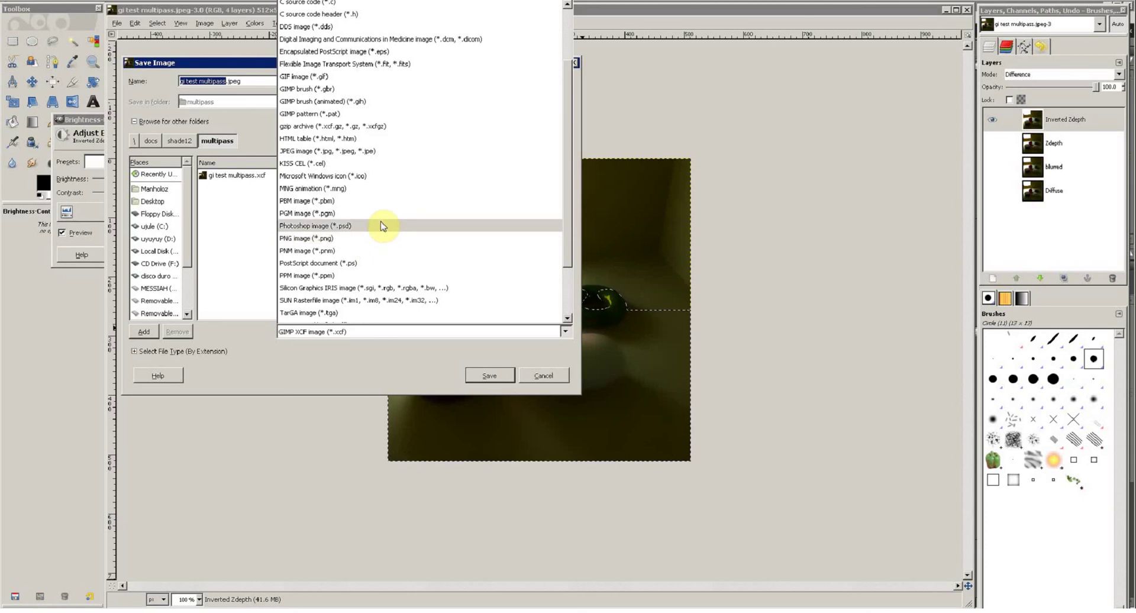
click(561, 379)
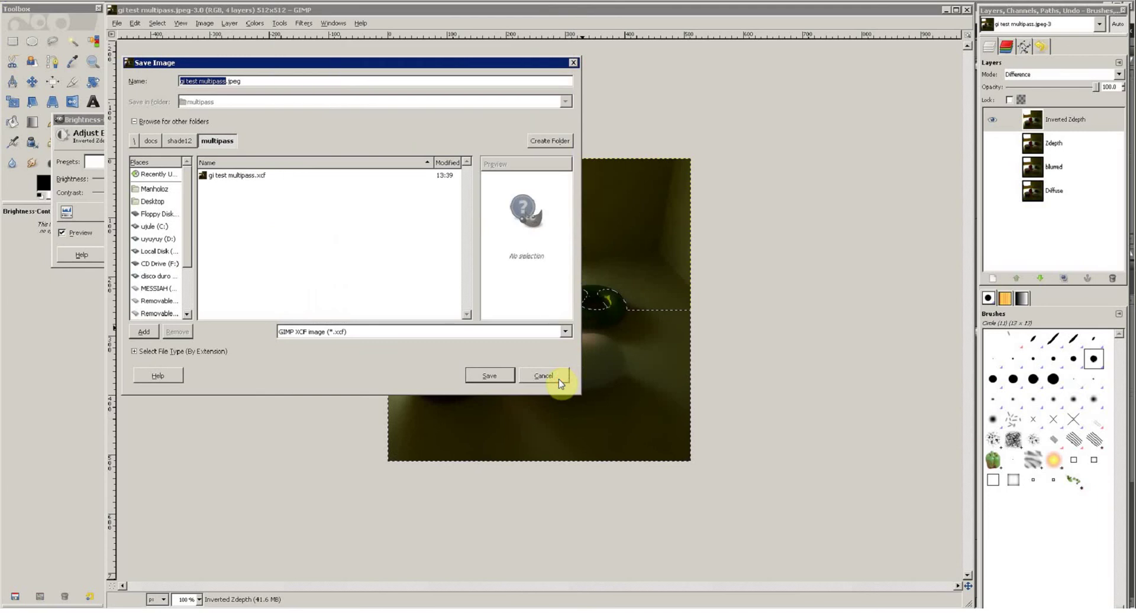
click(559, 378)
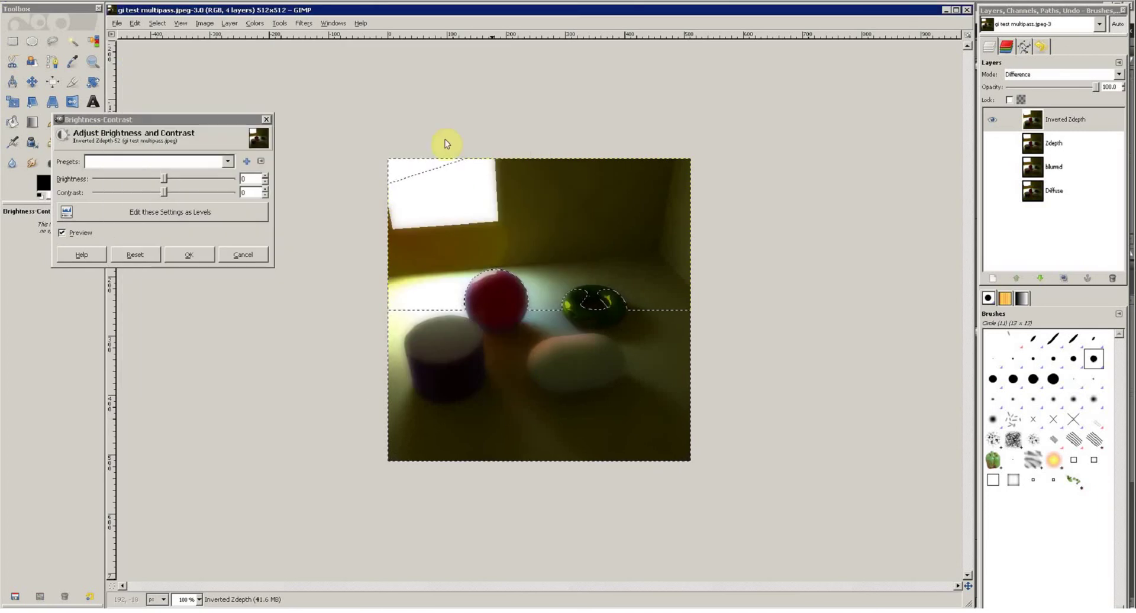